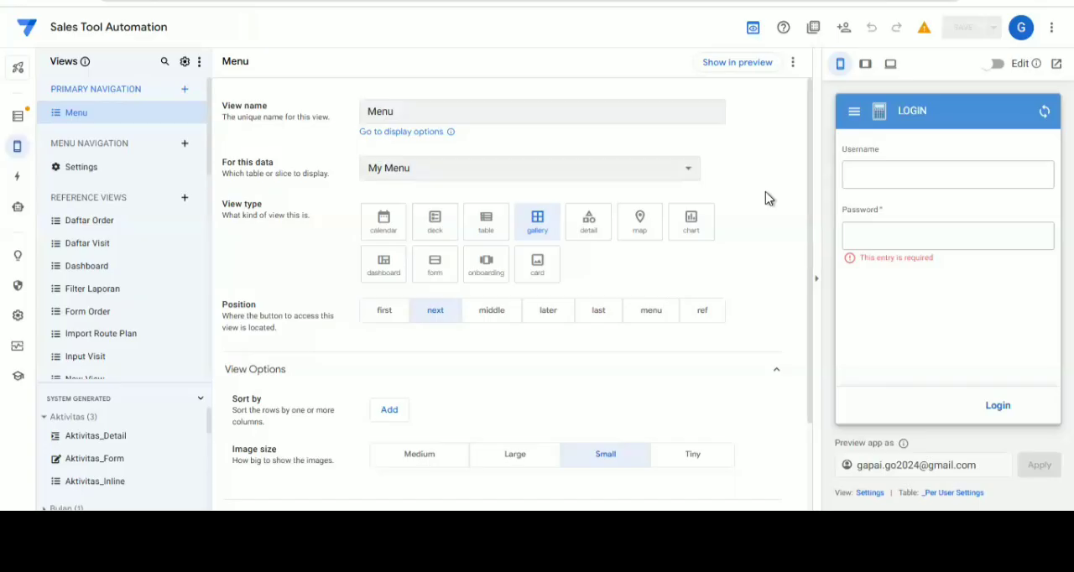
# Log in to the previewed sales app with the username admin and the account password
pyautogui.click(966, 174)
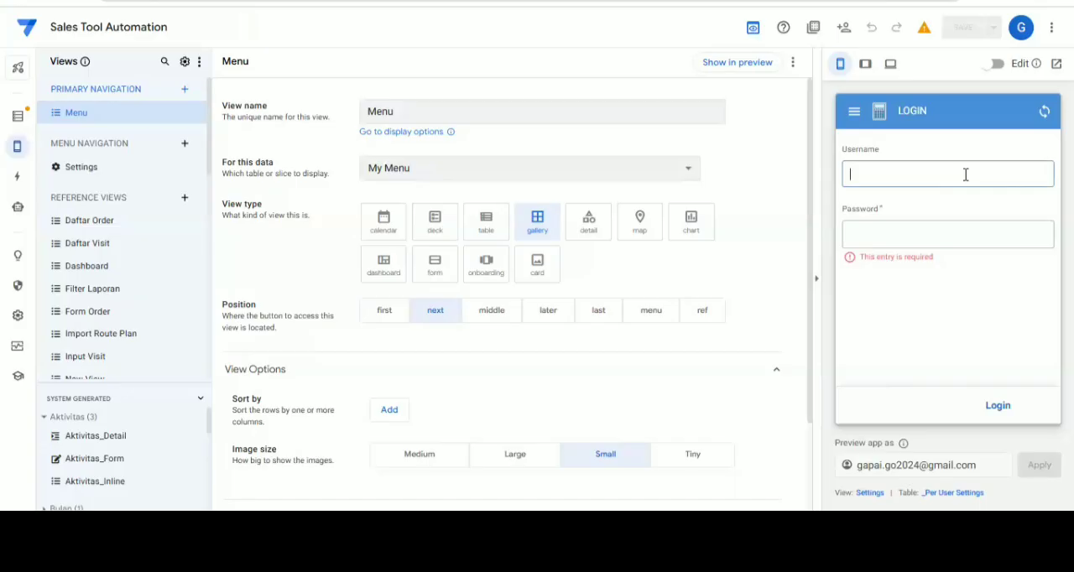
pyautogui.write('admin')
pyautogui.press('Tab')
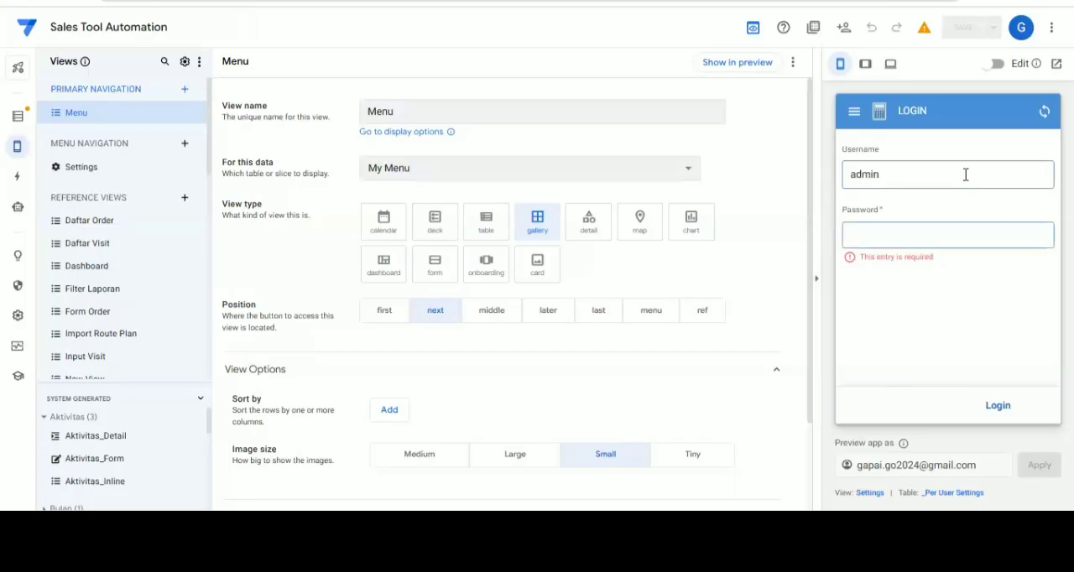
pyautogui.write('admin123')
pyautogui.click(984, 416)
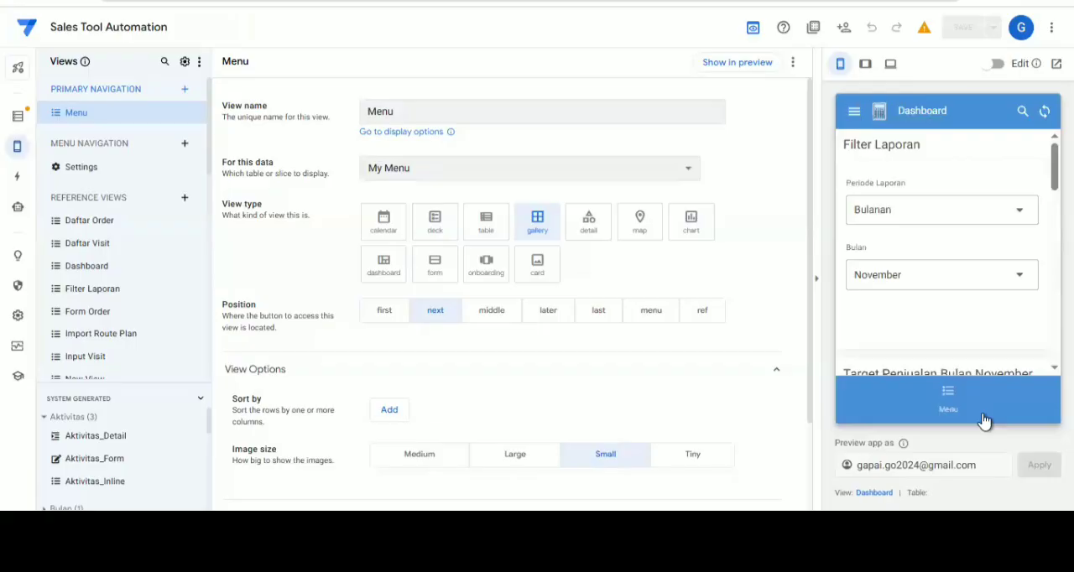
# Open the app's main menu in the preview, enter the Sales Activity submenu and view its Setting page
pyautogui.click(930, 415)
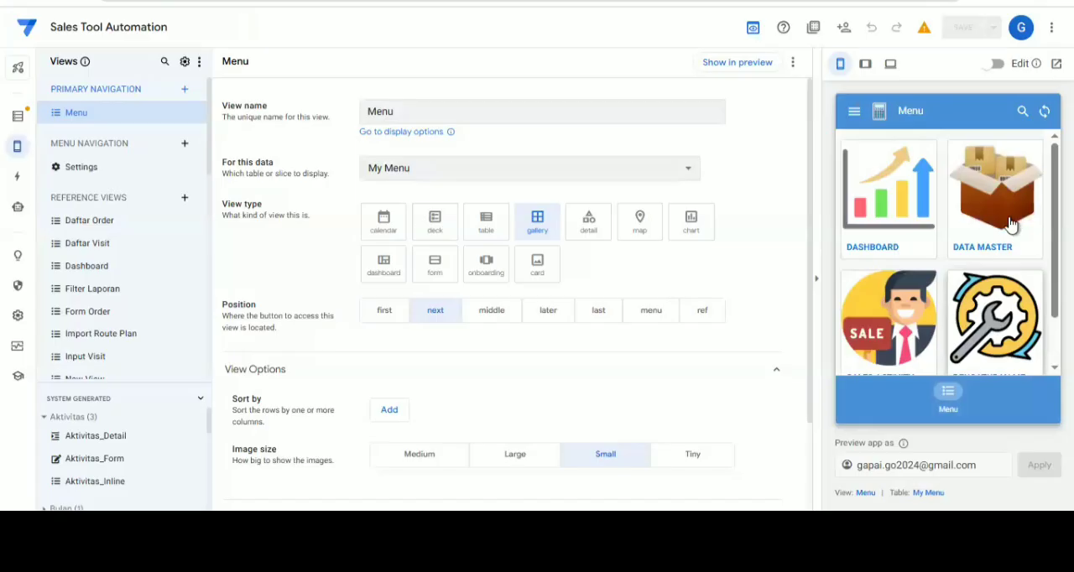
pyautogui.scroll(-1, 1011, 223)
pyautogui.scroll(-1, 1011, 223)
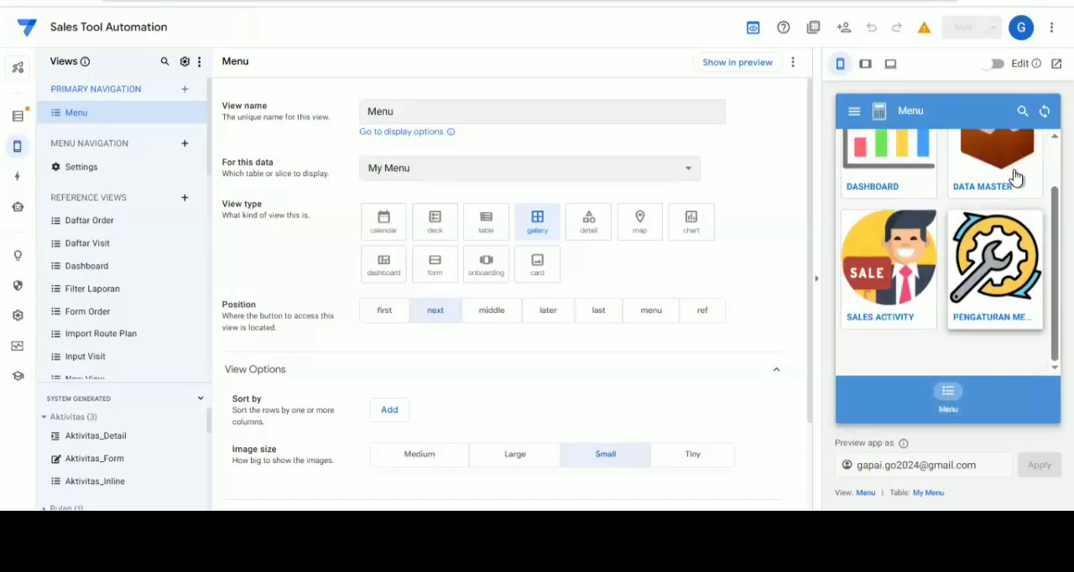
pyautogui.scroll(-1, 1016, 207)
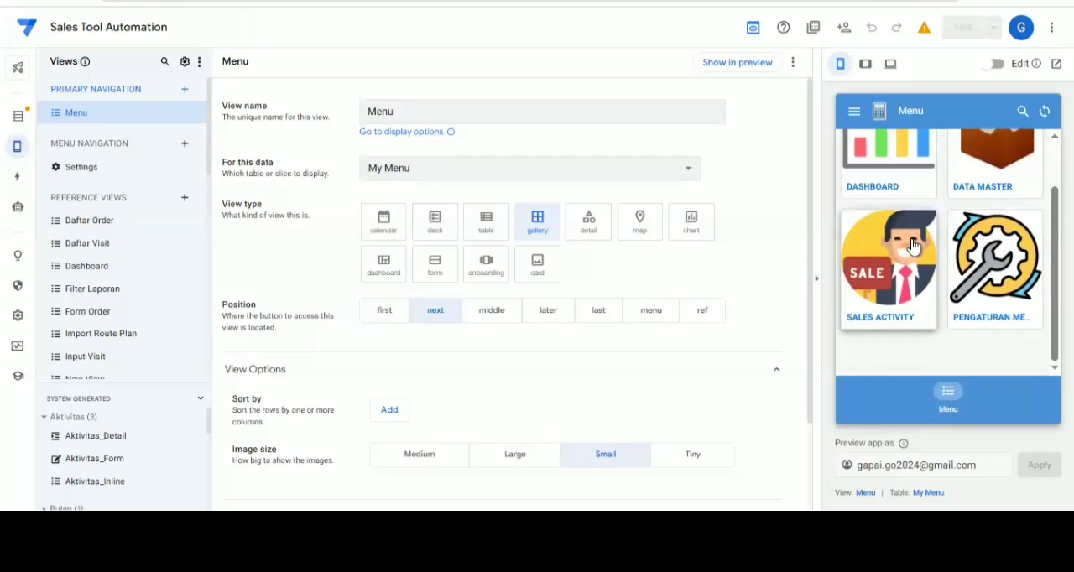
pyautogui.click(953, 244)
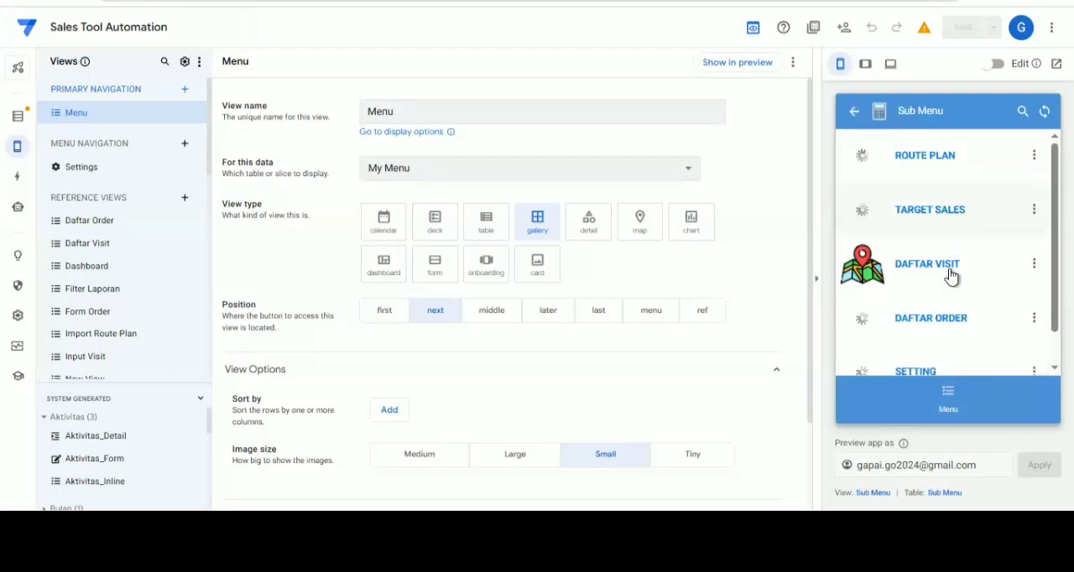
pyautogui.scroll(-1, 918, 327)
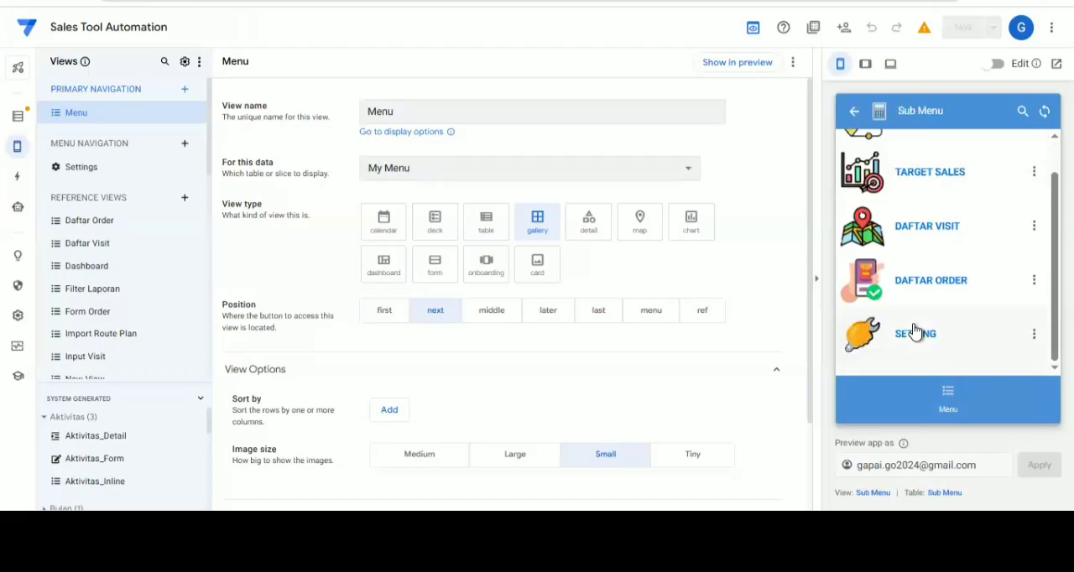
pyautogui.click(915, 333)
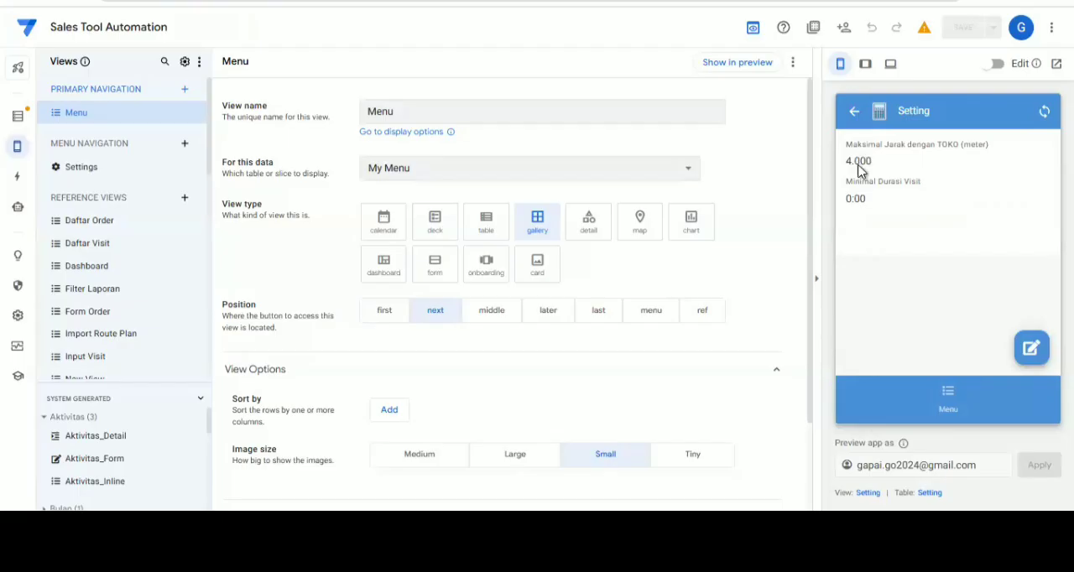
# Return to the submenu, look over its entries and open the Daftar Order list
pyautogui.click(855, 121)
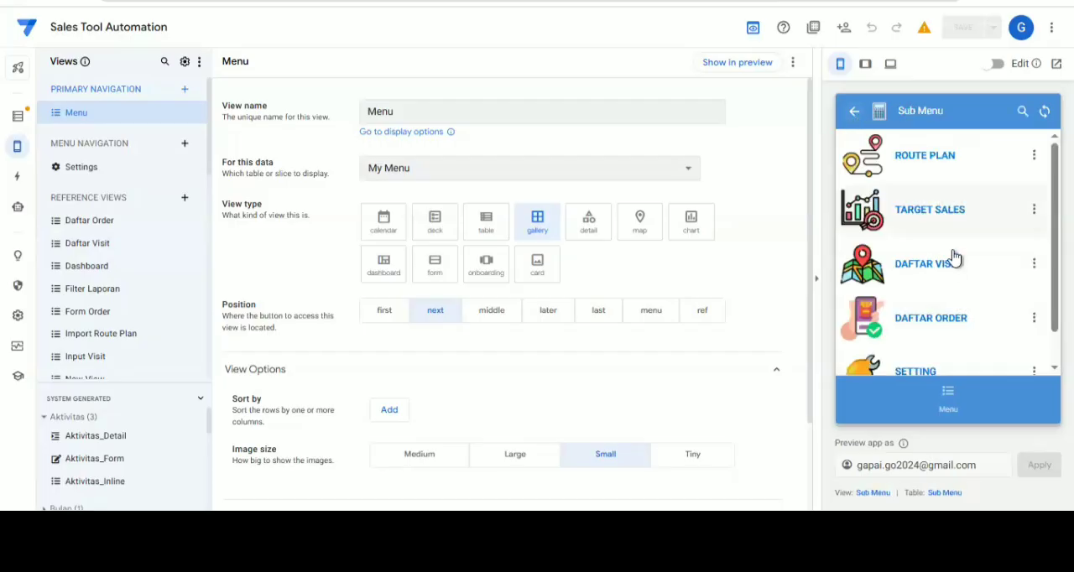
pyautogui.scroll(-1, 953, 259)
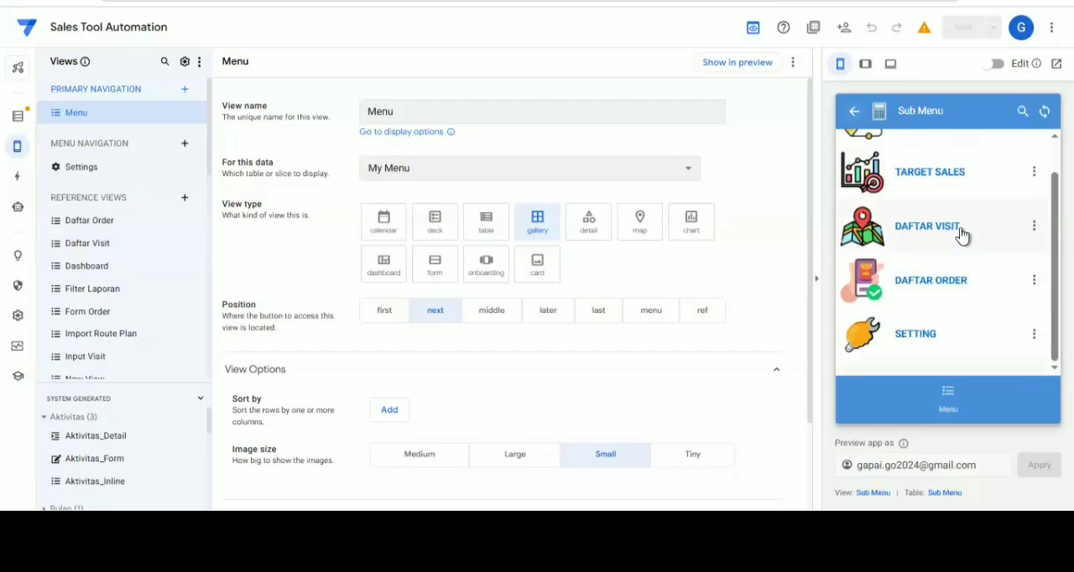
pyautogui.scroll(1, 929, 219)
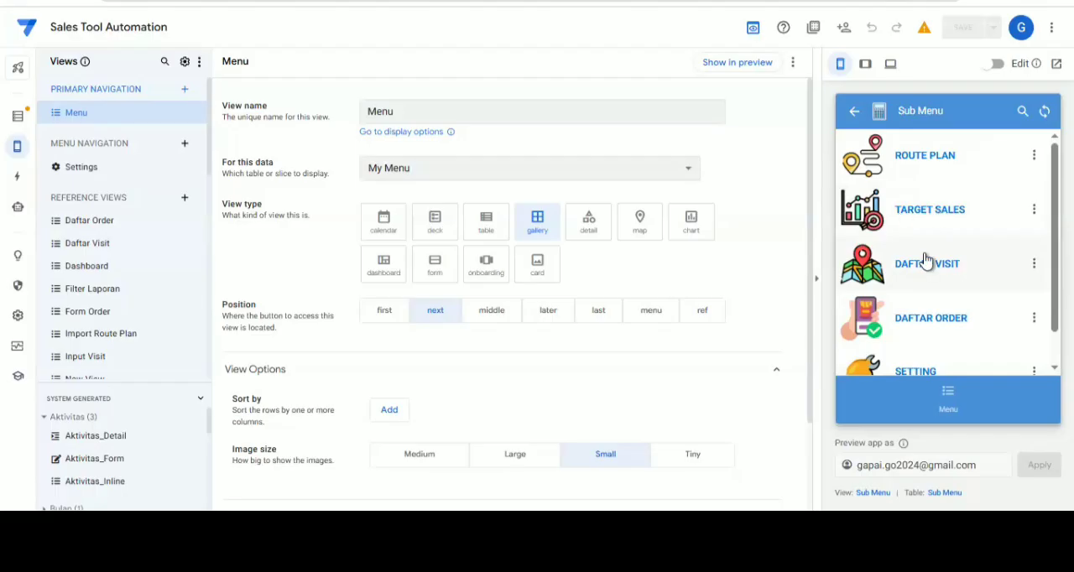
pyautogui.click(926, 335)
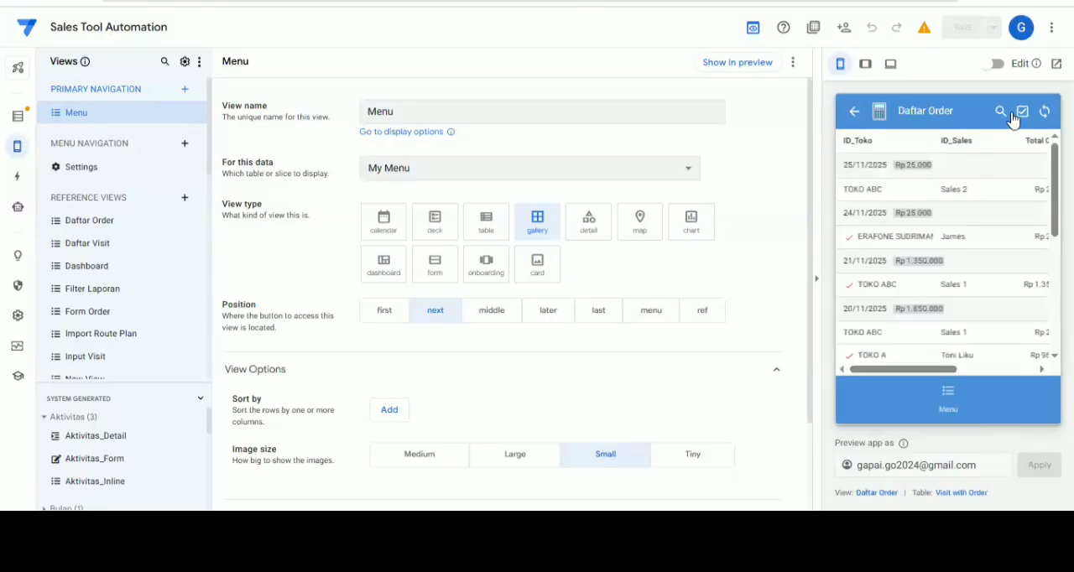
# Examine the Daftar Order rows by date, including the Total Order and Related Order_Details columns
pyautogui.scroll(-1, 944, 256)
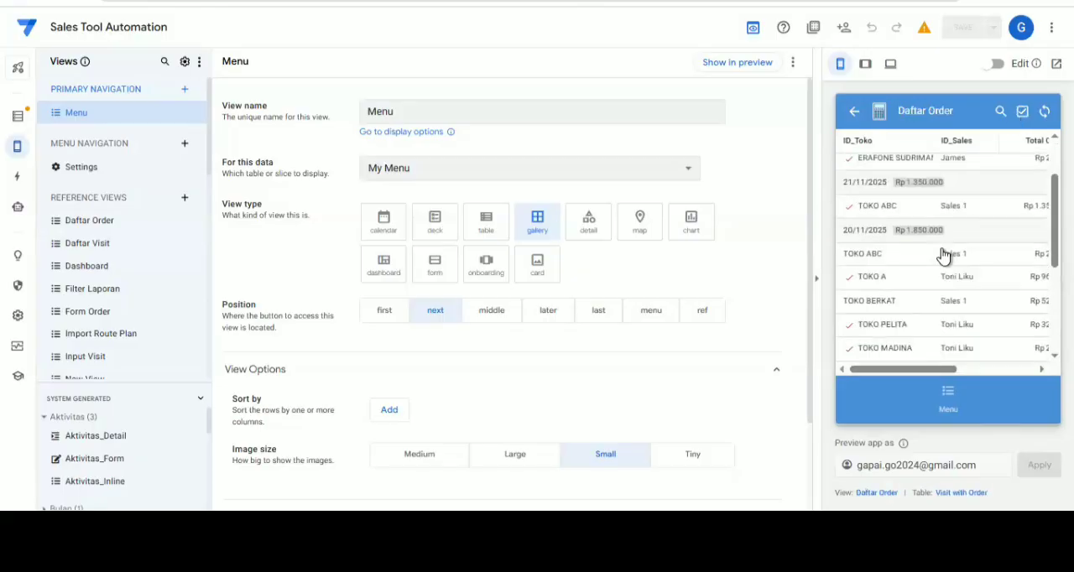
pyautogui.scroll(-3, 930, 317)
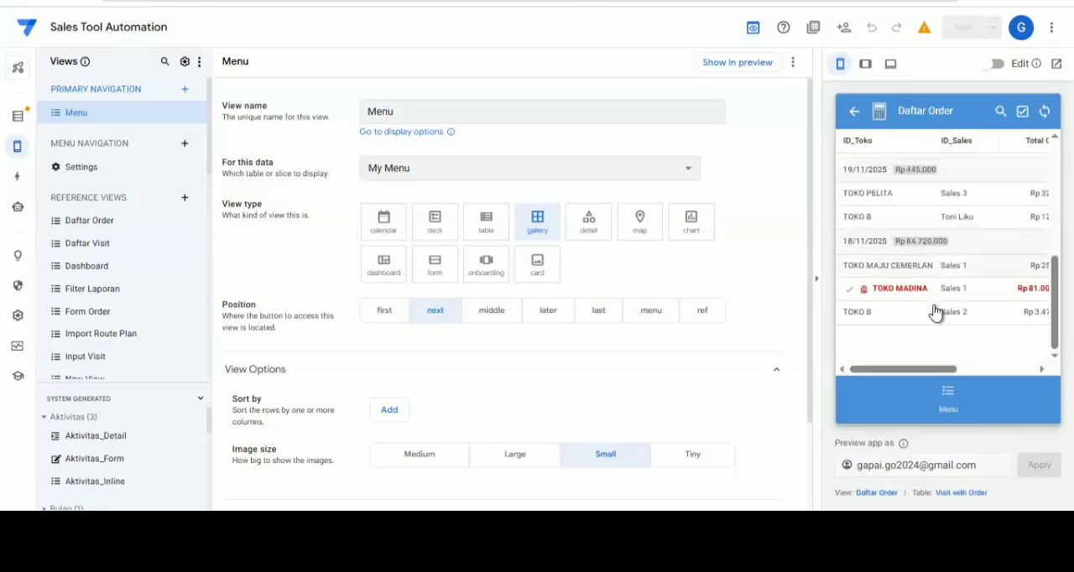
pyautogui.scroll(1, 936, 311)
pyautogui.scroll(2, 938, 277)
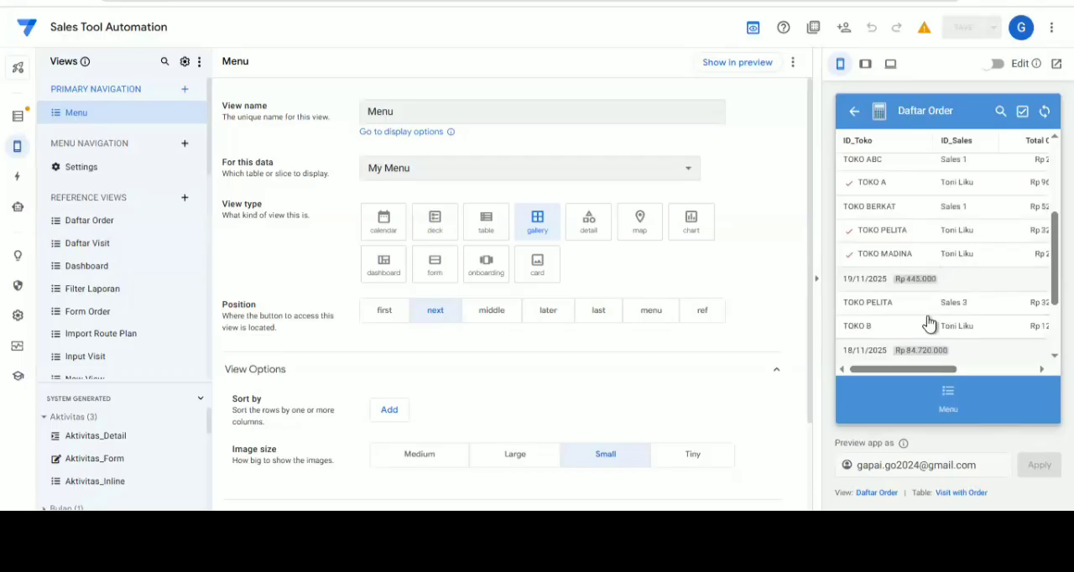
pyautogui.scroll(-3, 930, 324)
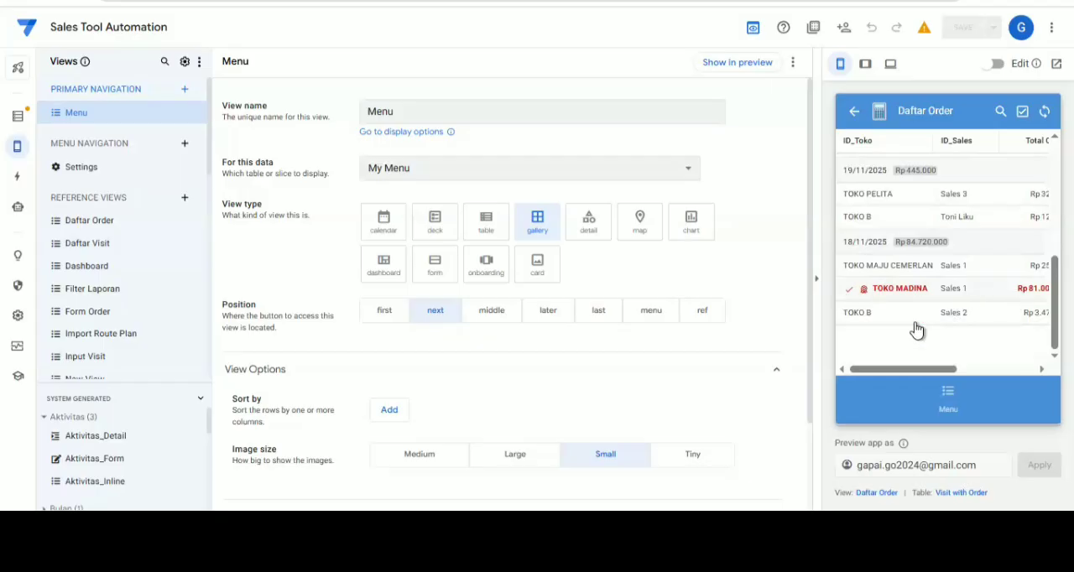
pyautogui.moveTo(921, 375); pyautogui.dragTo(965, 370)
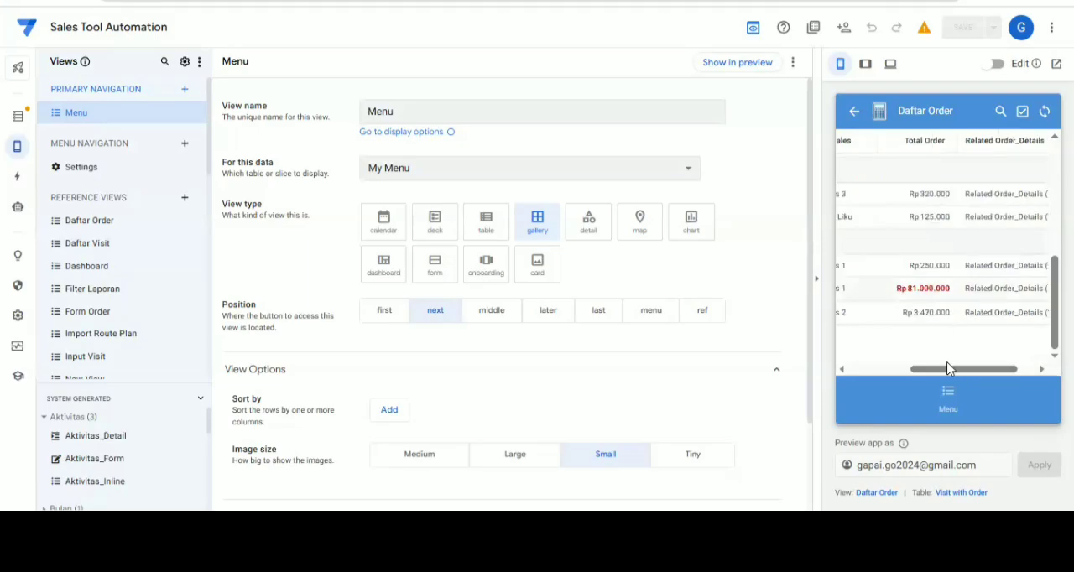
pyautogui.moveTo(945, 373); pyautogui.dragTo(854, 373)
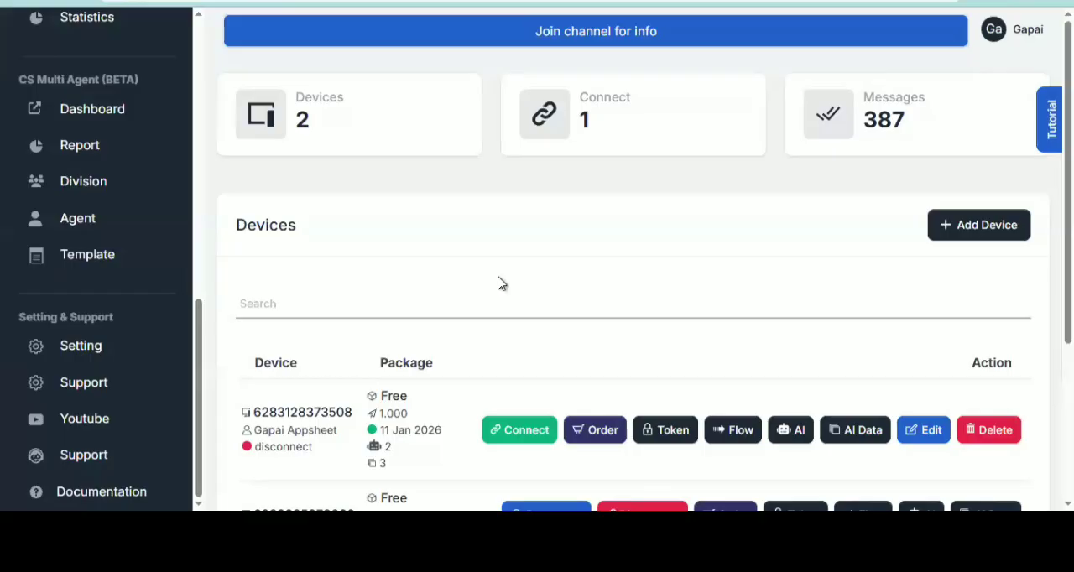
# On the Fonnte devices page, review the Add Device form's name, number, chatbot and autoreply fields, and close it without adding a device
pyautogui.scroll(-1, 498, 284)
pyautogui.scroll(1, 498, 283)
pyautogui.scroll(10, 198, 239)
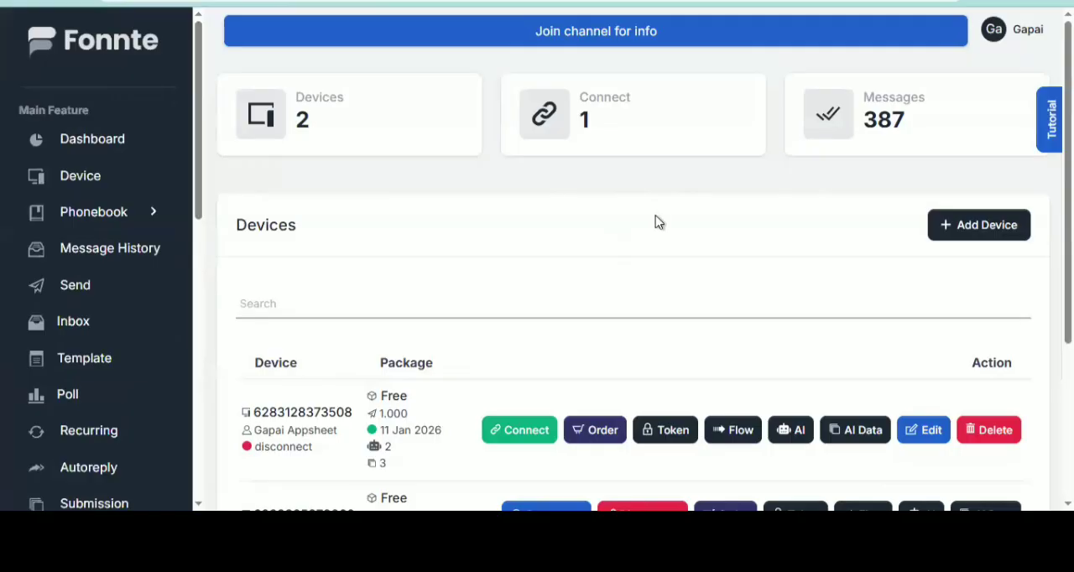
pyautogui.scroll(-1, 755, 204)
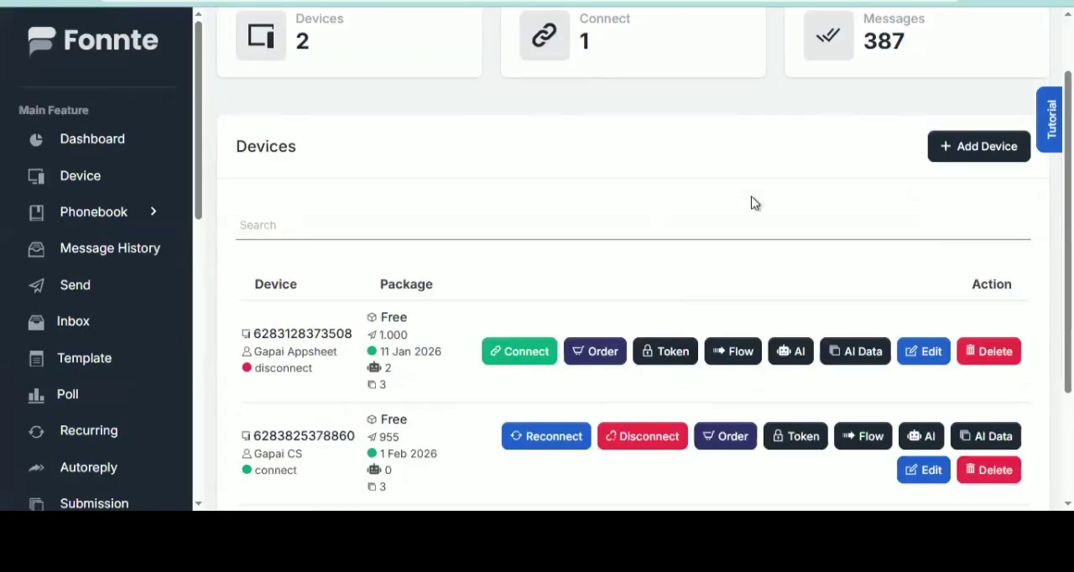
pyautogui.click(980, 148)
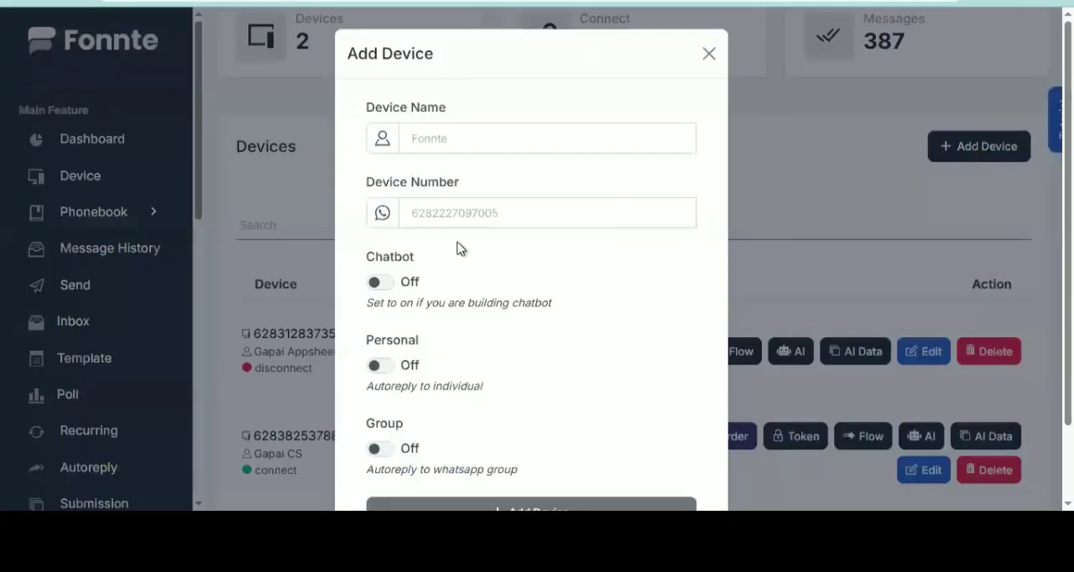
pyautogui.click(481, 133)
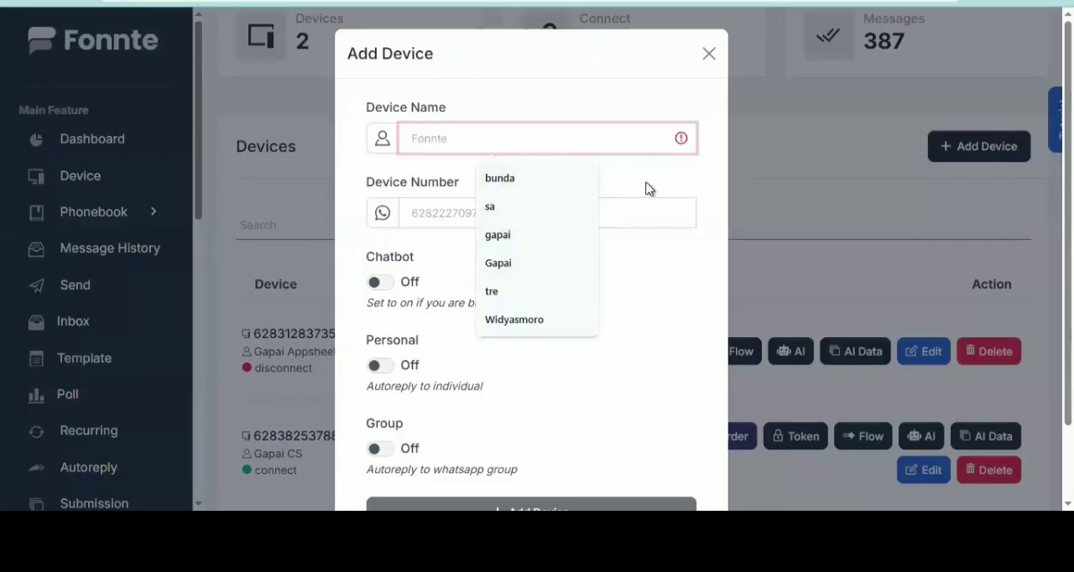
pyautogui.click(476, 212)
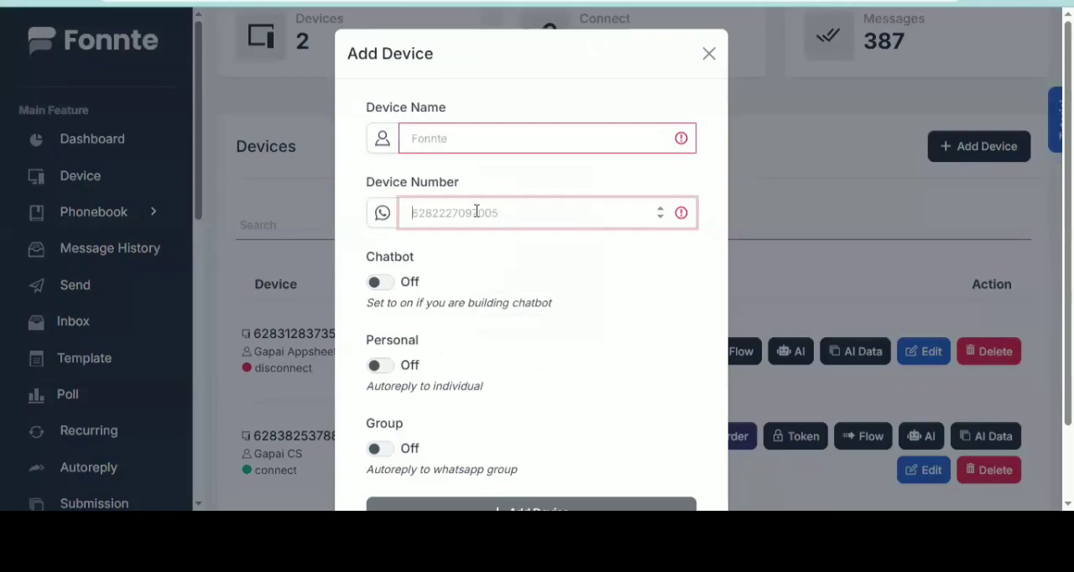
pyautogui.scroll(-1, 531, 221)
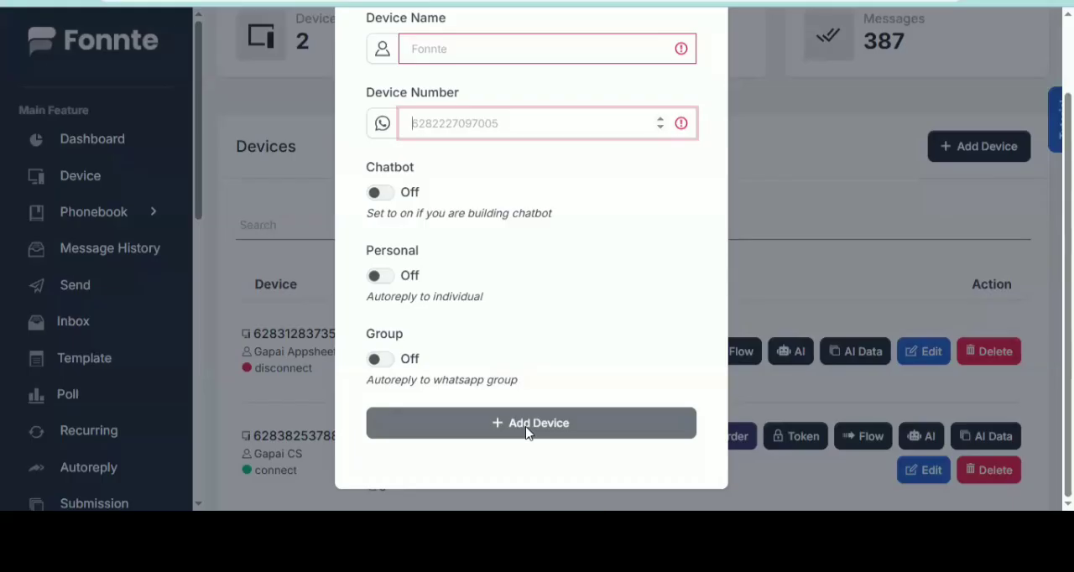
pyautogui.click(850, 214)
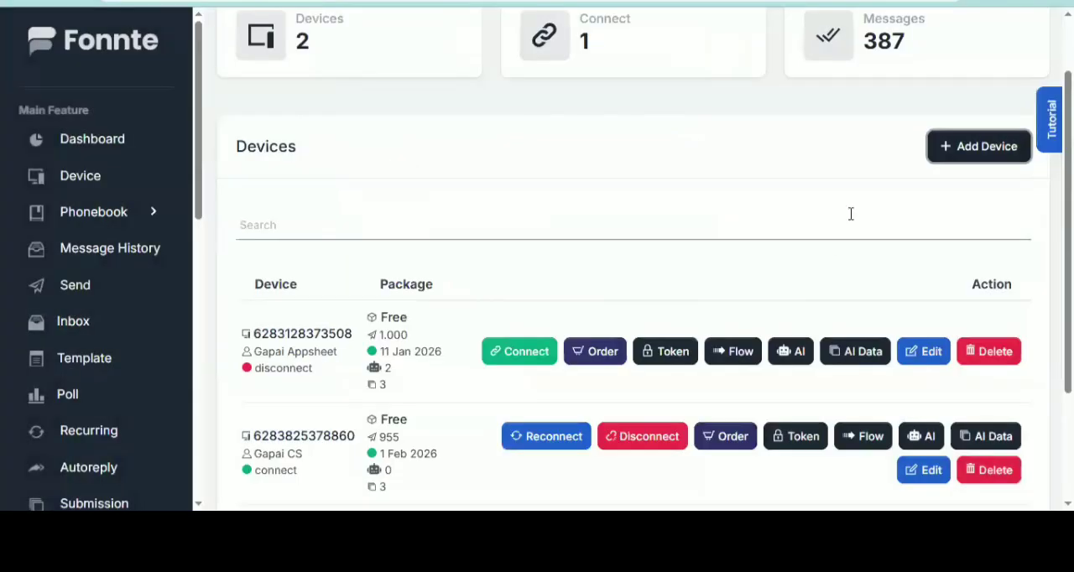
# Highlight the message quota of the Gapai Appsheet device in the Fonnte device list
pyautogui.scroll(-2, 815, 293)
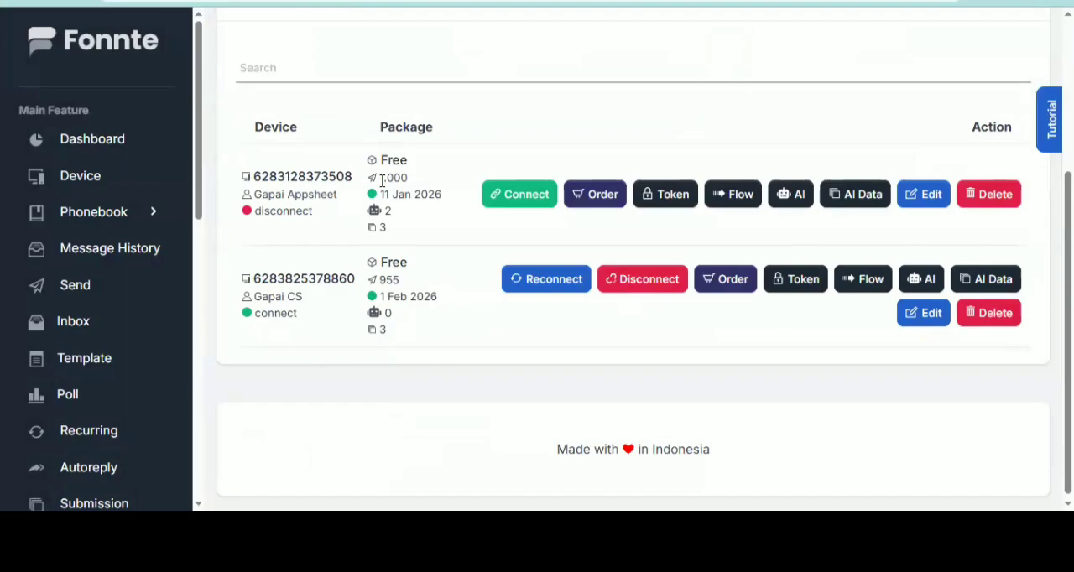
pyautogui.moveTo(381, 179); pyautogui.dragTo(402, 179)
pyautogui.click(415, 177)
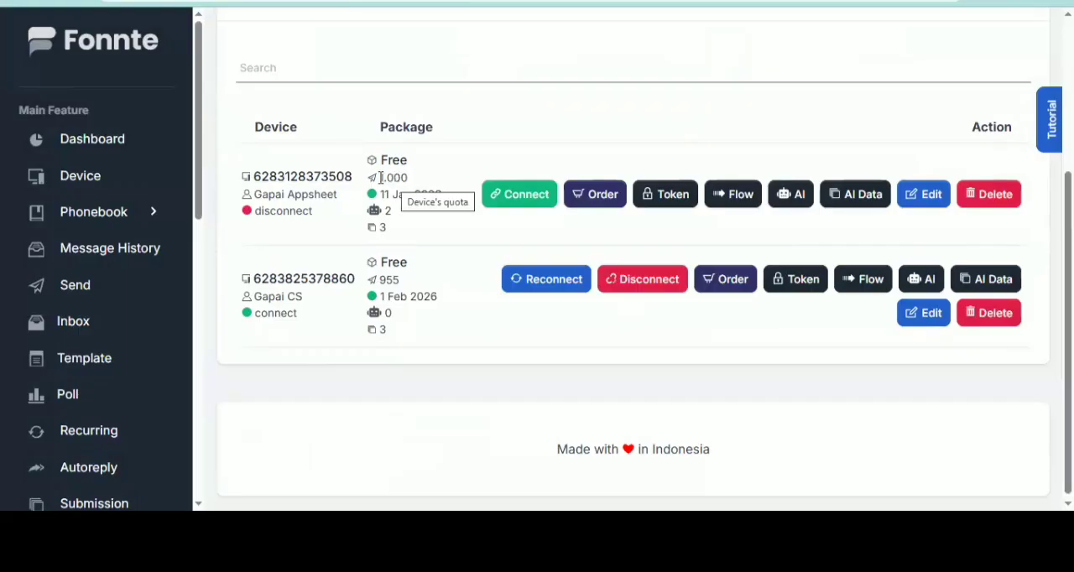
pyautogui.moveTo(381, 177); pyautogui.dragTo(413, 177)
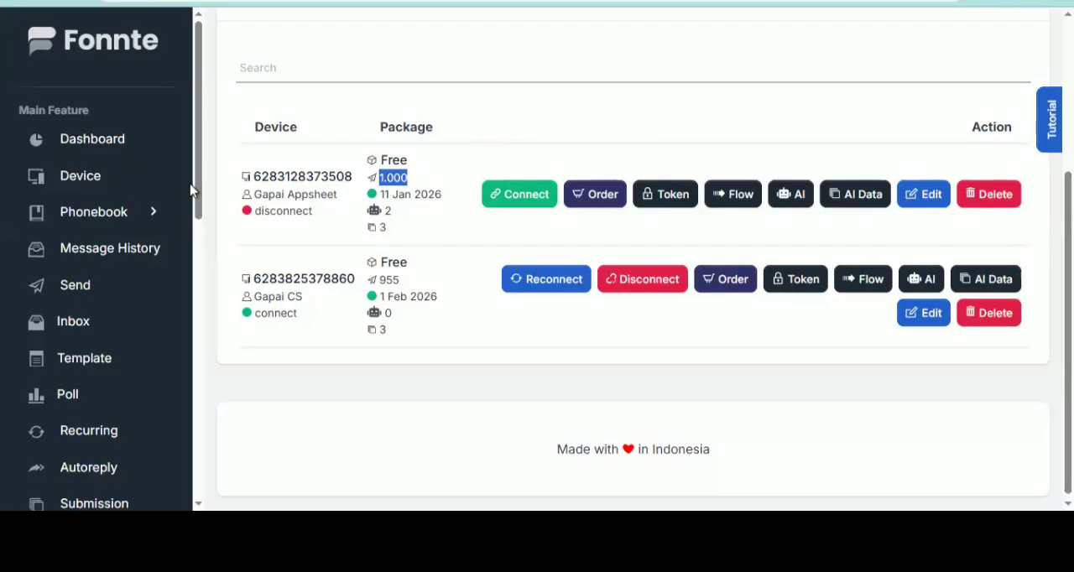
# Open the edit form of the Gapai CS device, highlight its API token and close the form
pyautogui.click(921, 319)
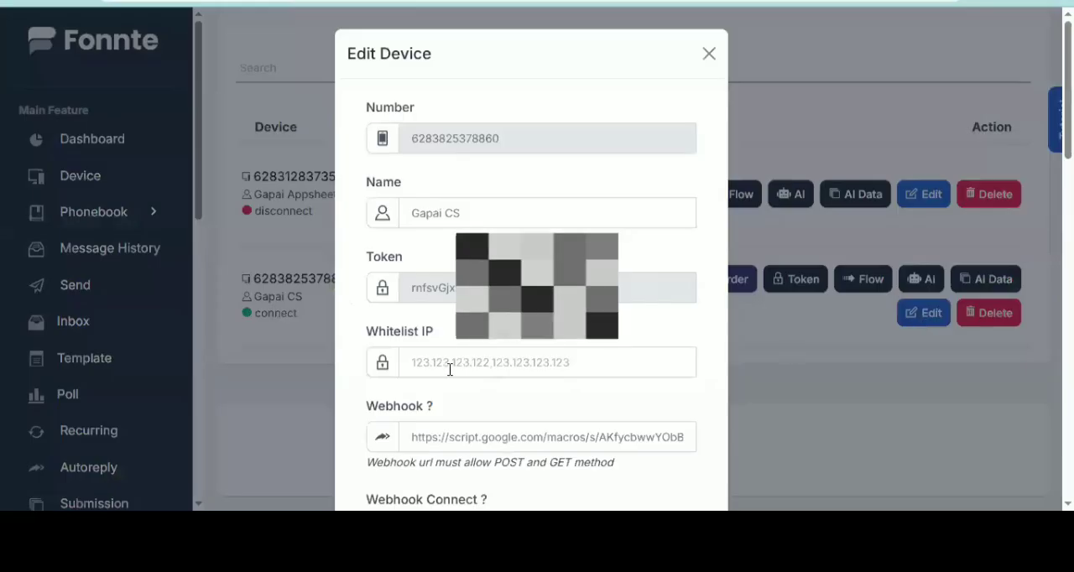
pyautogui.doubleClick(446, 290)
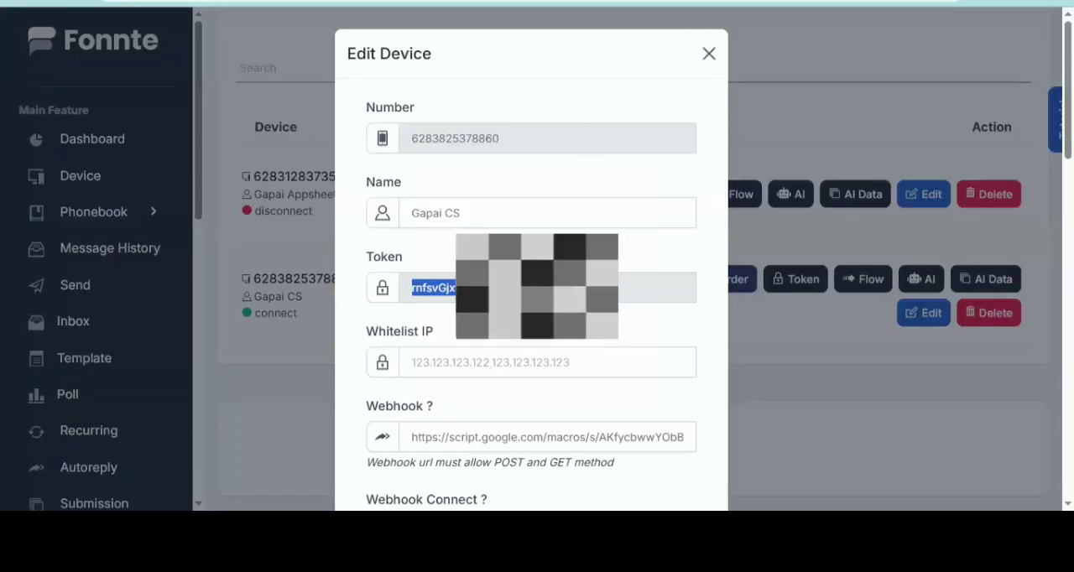
pyautogui.click(709, 53)
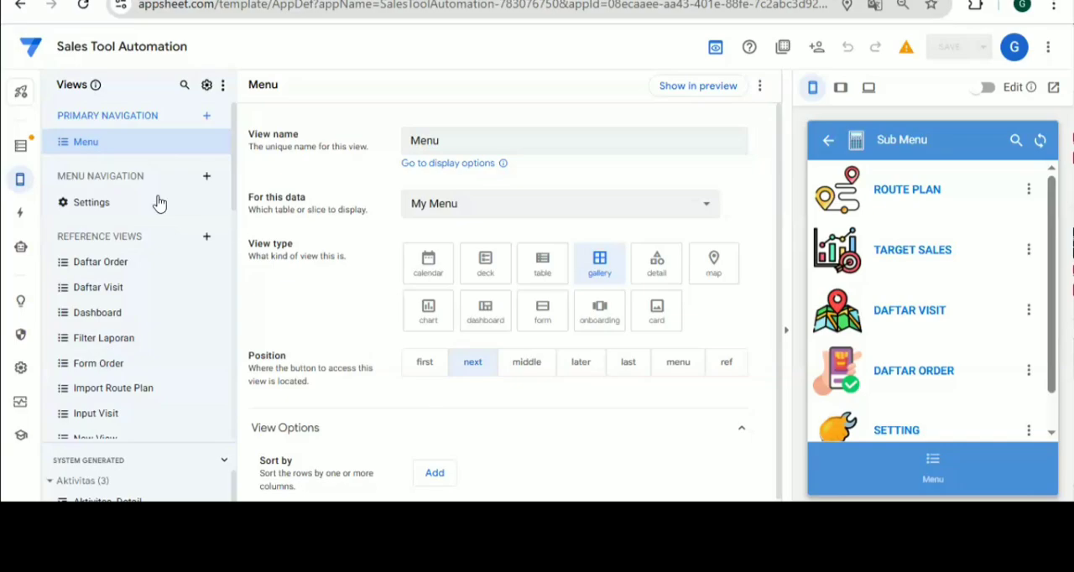
# View the app's Visit table data in AppSheet, switch to the Sales Tool Automation spreadsheet and open its Apps Script project
pyautogui.click(9, 146)
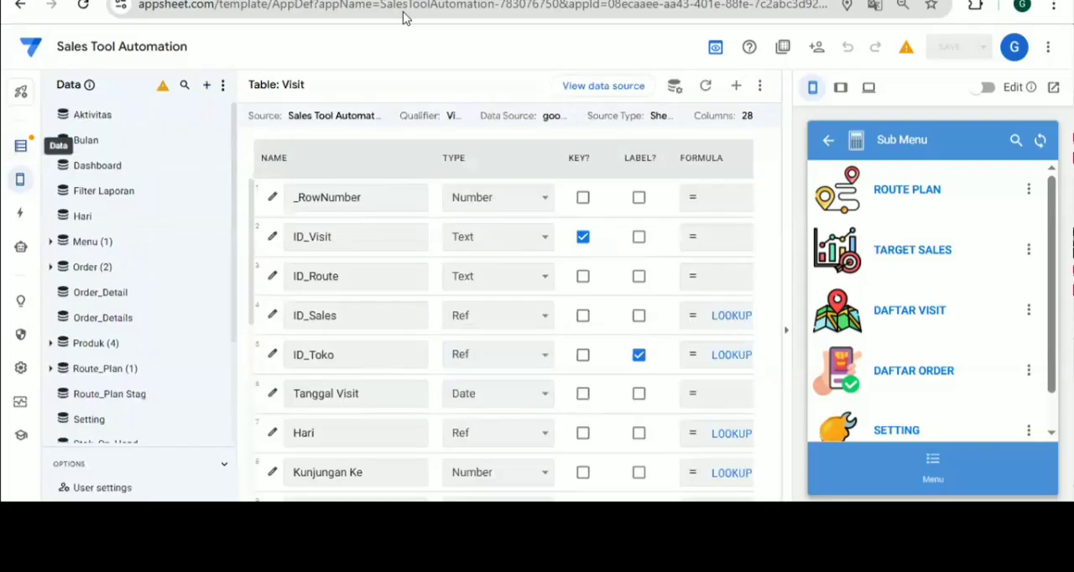
pyautogui.hotkey('ctrl', 'Tab')
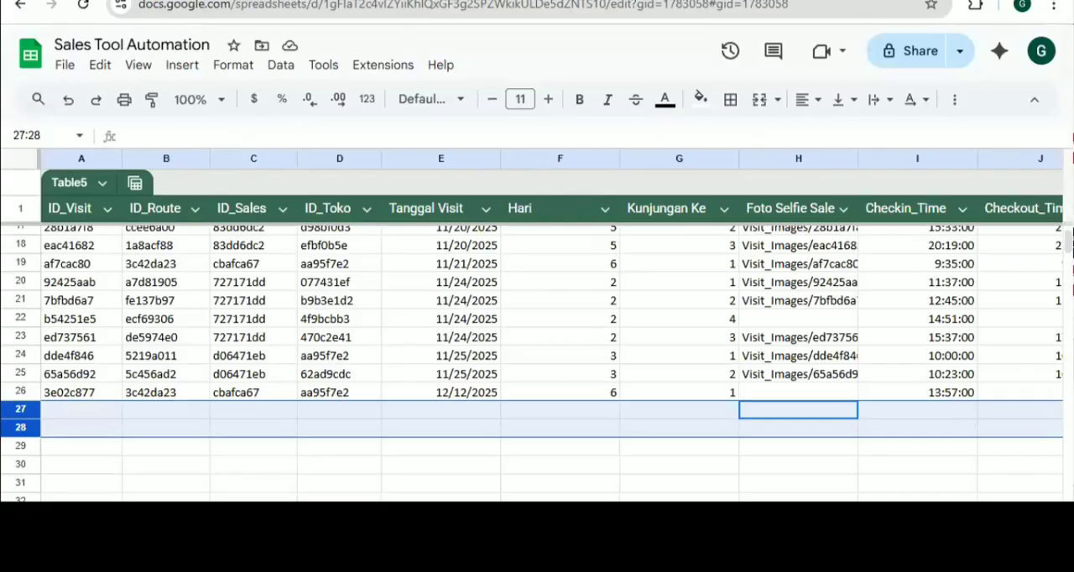
pyautogui.click(366, 67)
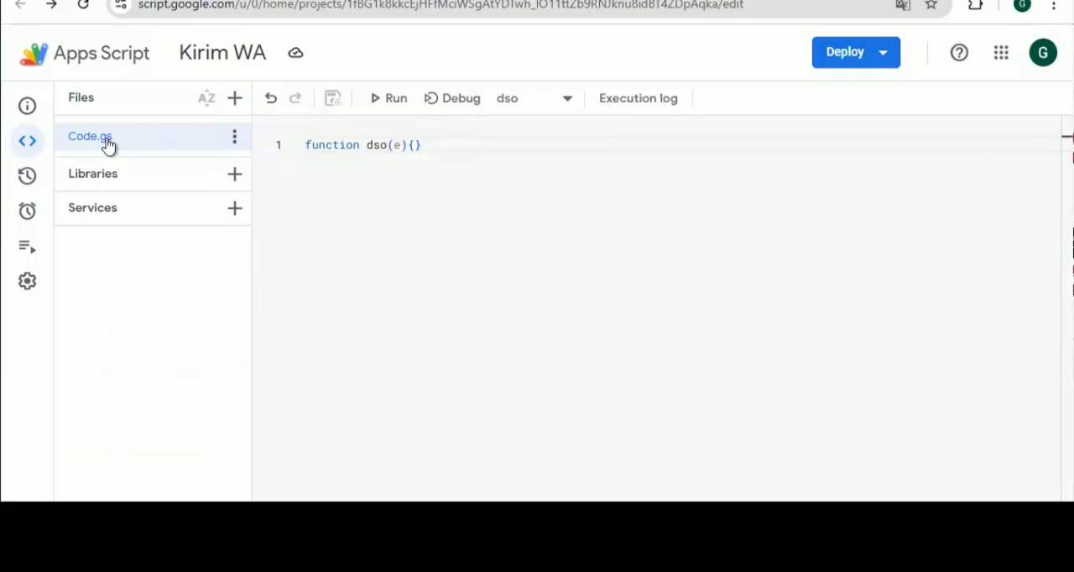
# Delete all the existing code, the empty dso function, from Code.gs in the Kirim WA project
pyautogui.doubleClick(335, 143)
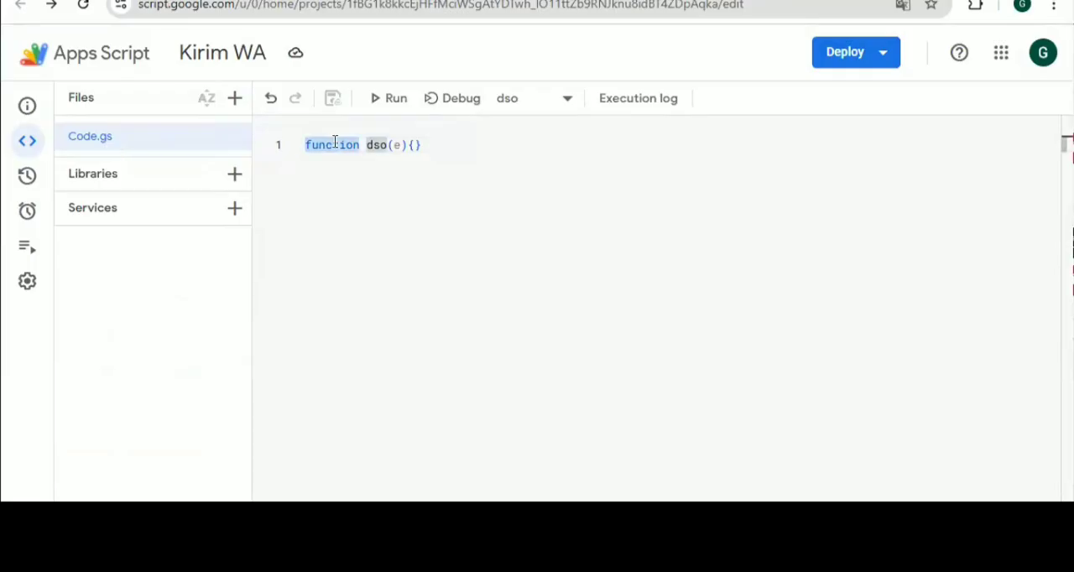
pyautogui.hotkey('ctrl', 'a')
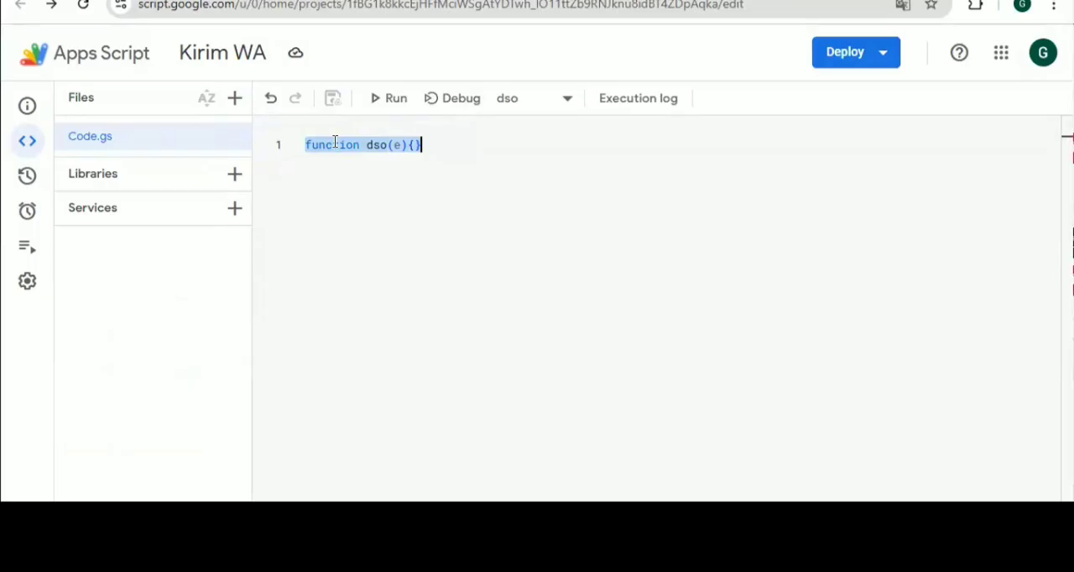
pyautogui.press('BackSpace')
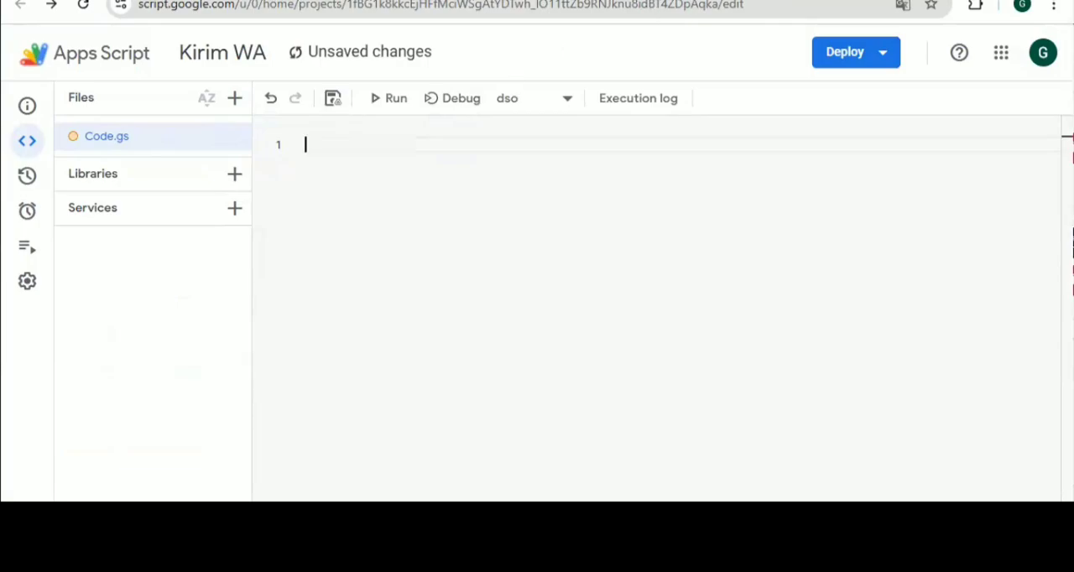
pyautogui.hotkey('ctrl', 'Tab')
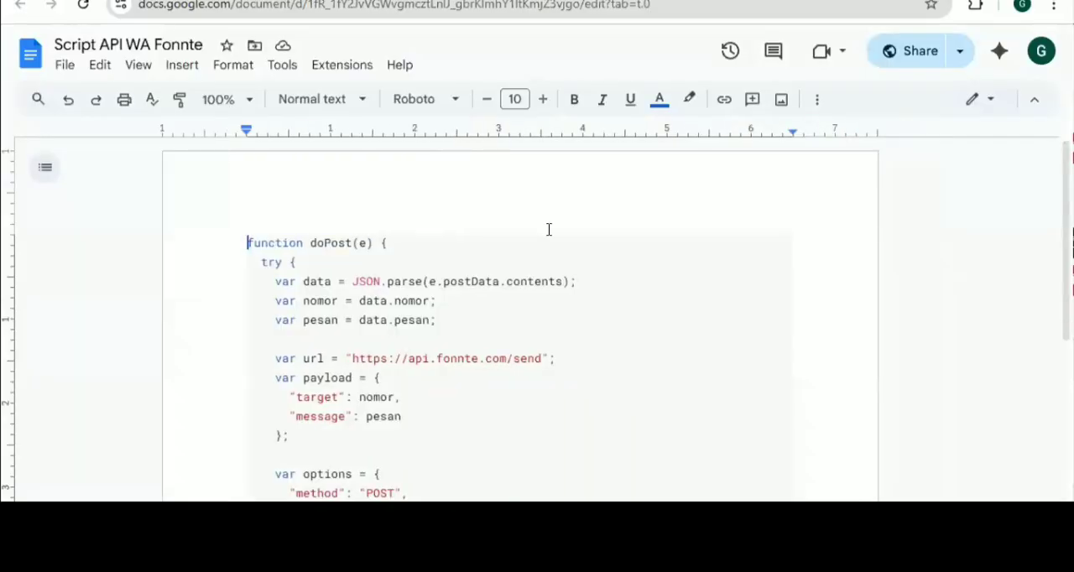
pyautogui.scroll(-1, 549, 230)
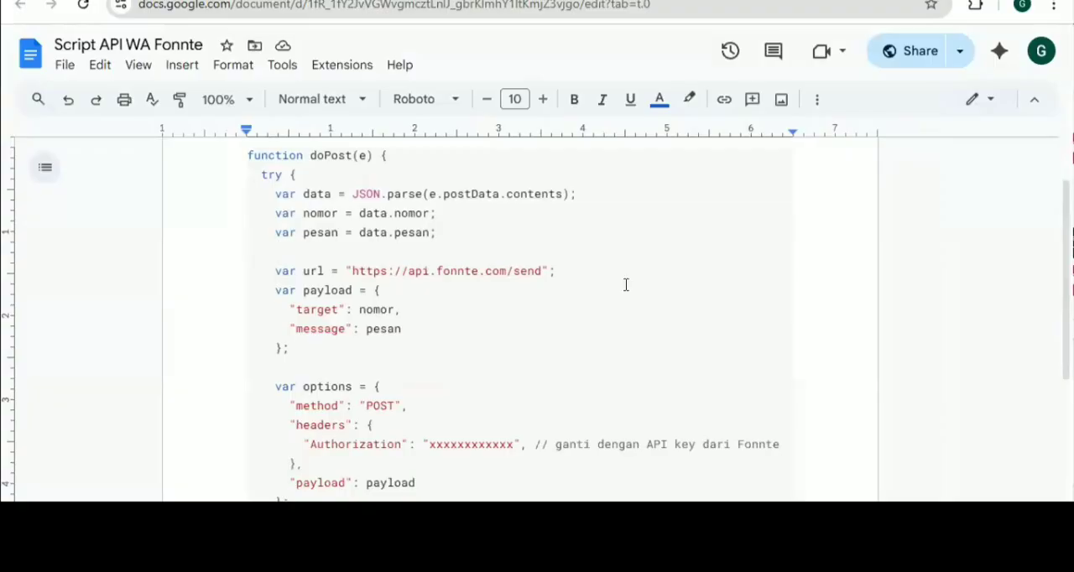
pyautogui.scroll(1, 626, 285)
pyautogui.scroll(-1, 628, 285)
pyautogui.moveTo(352, 268); pyautogui.dragTo(547, 259)
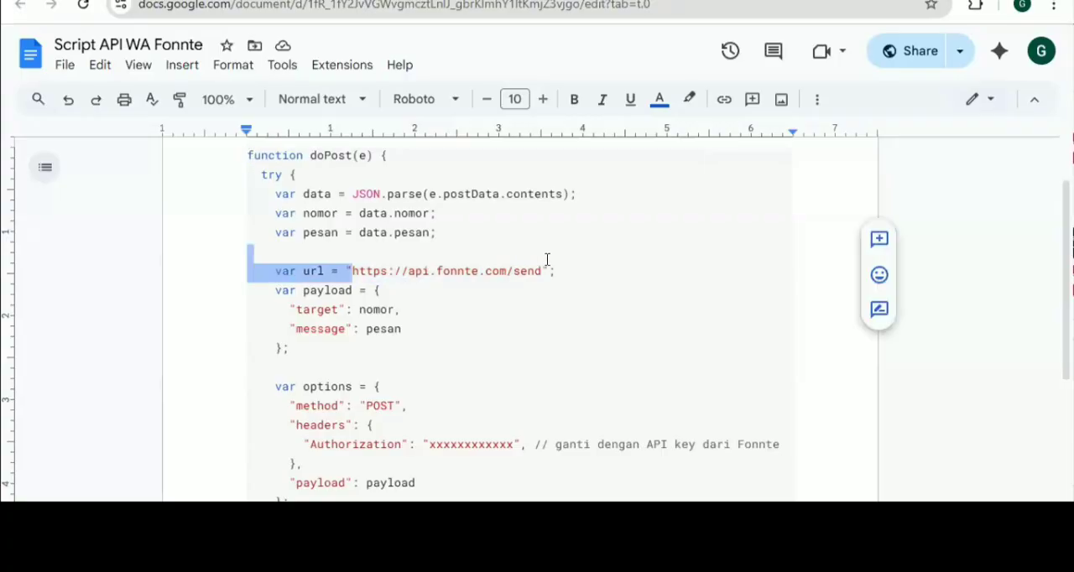
pyautogui.click(494, 271)
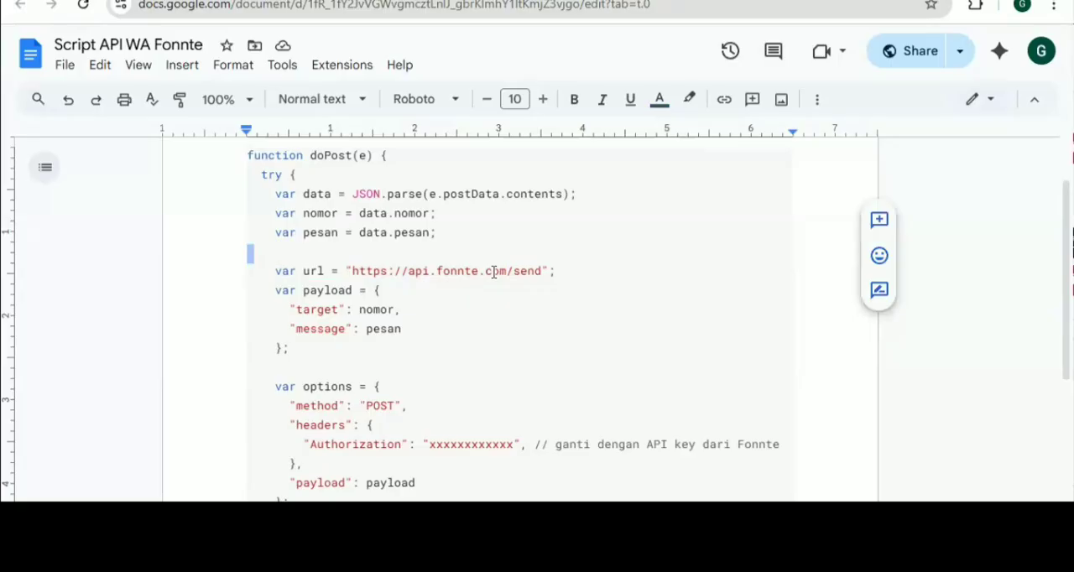
pyautogui.doubleClick(495, 271)
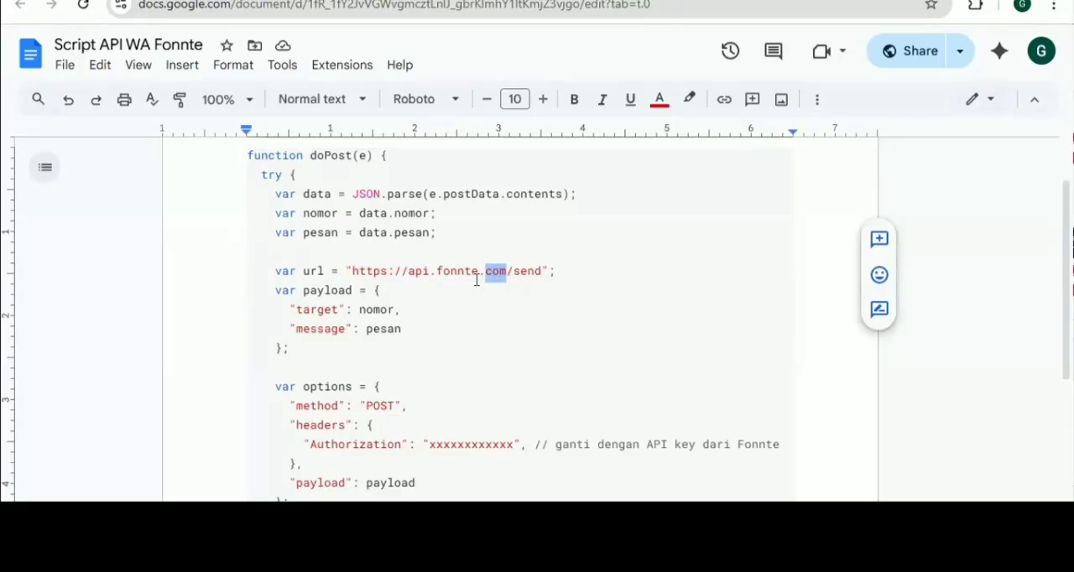
pyautogui.moveTo(350, 267); pyautogui.dragTo(541, 264)
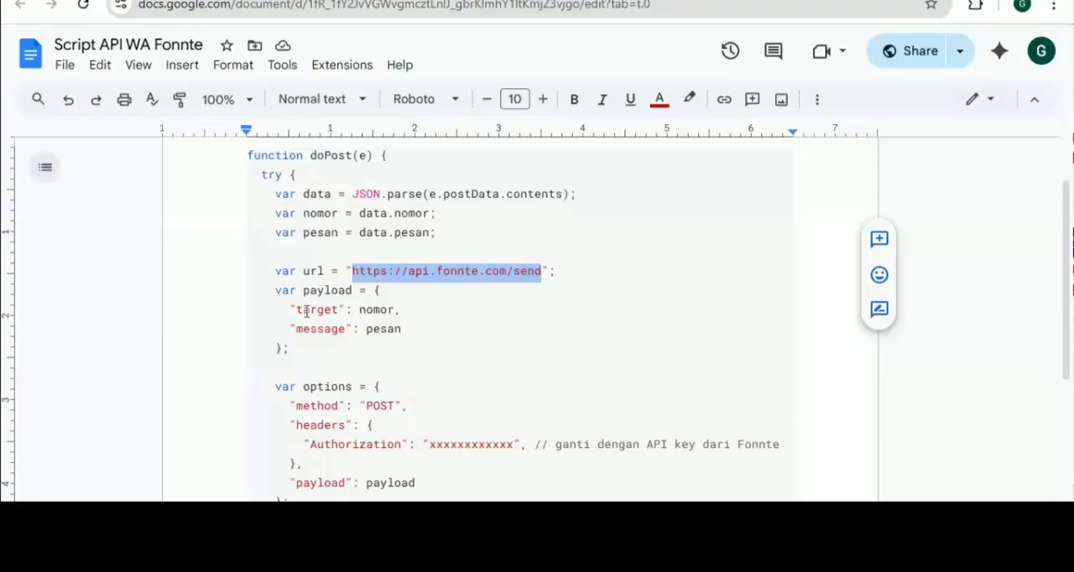
# Highlight the target and message keys of the payload block and their nomor and pesan values in the document
pyautogui.moveTo(292, 310); pyautogui.dragTo(340, 319)
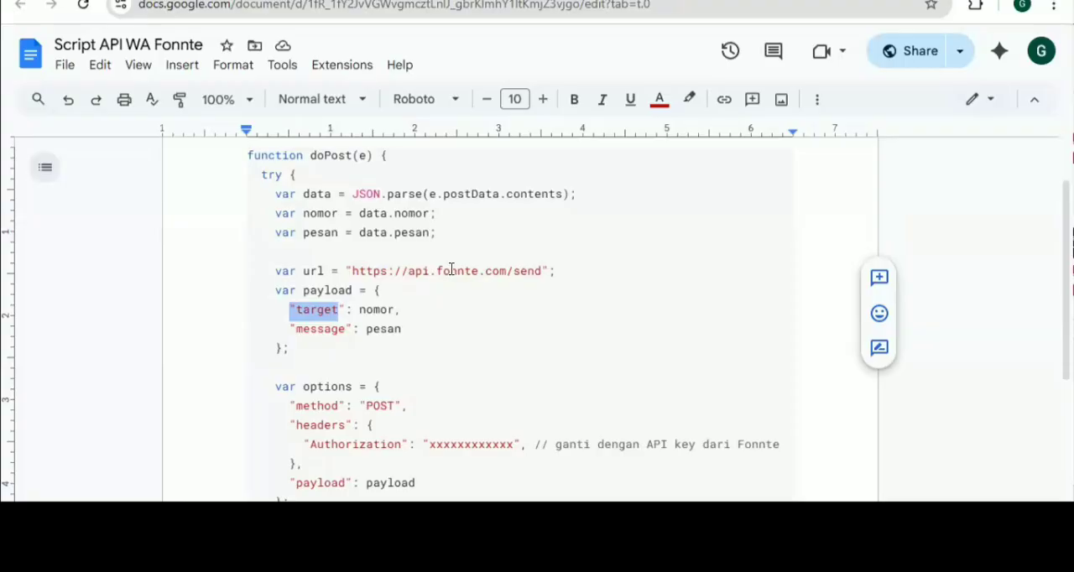
pyautogui.doubleClick(313, 310)
pyautogui.doubleClick(319, 328)
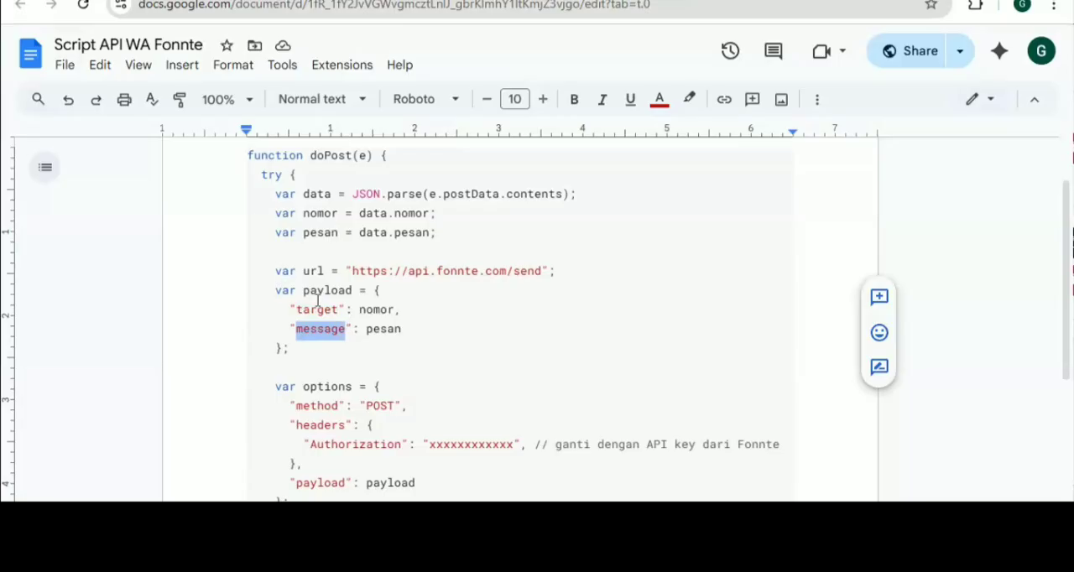
pyautogui.doubleClick(317, 308)
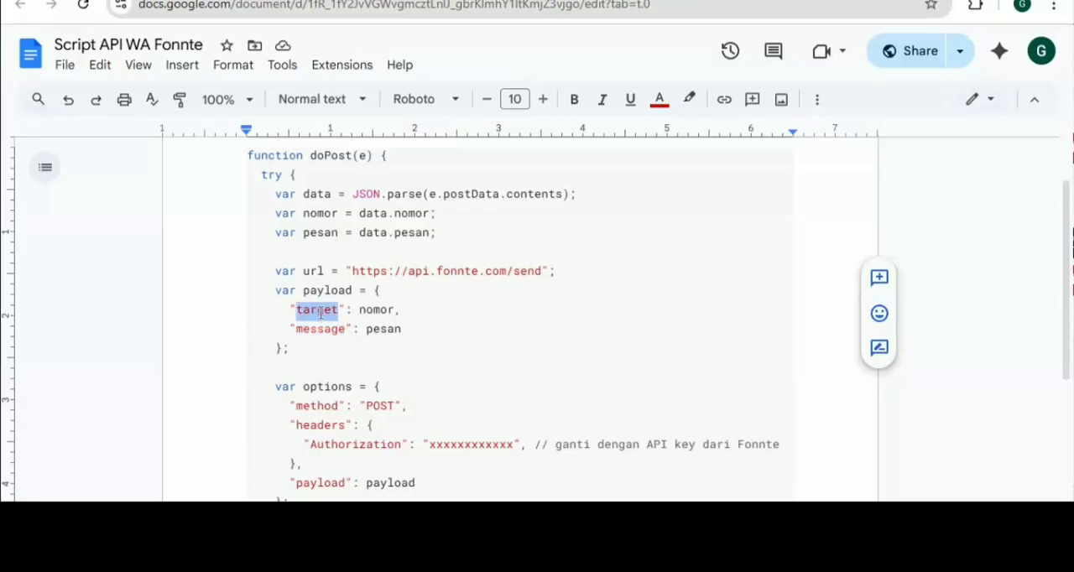
pyautogui.doubleClick(322, 328)
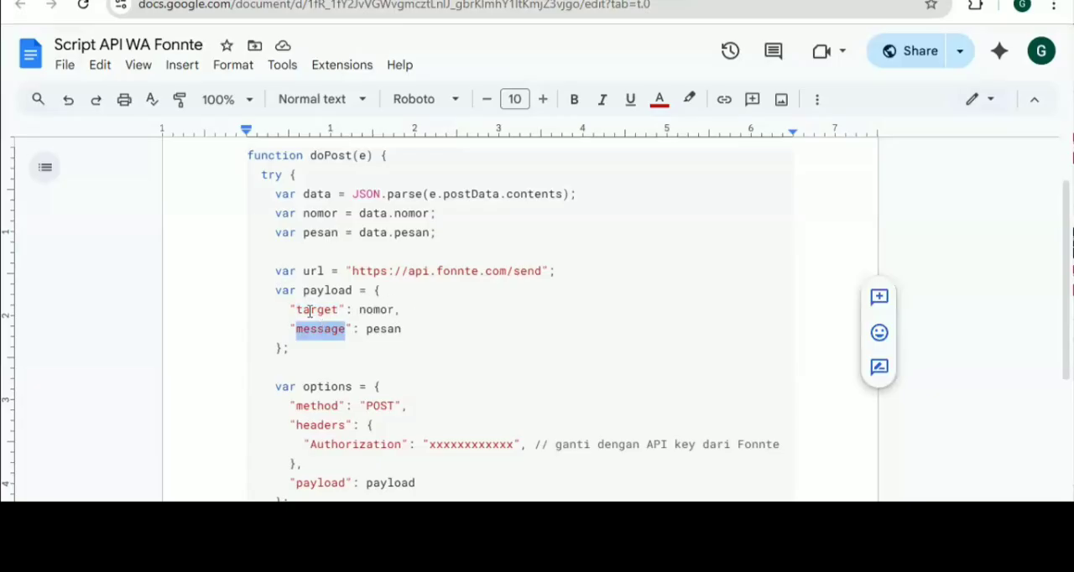
pyautogui.doubleClick(375, 309)
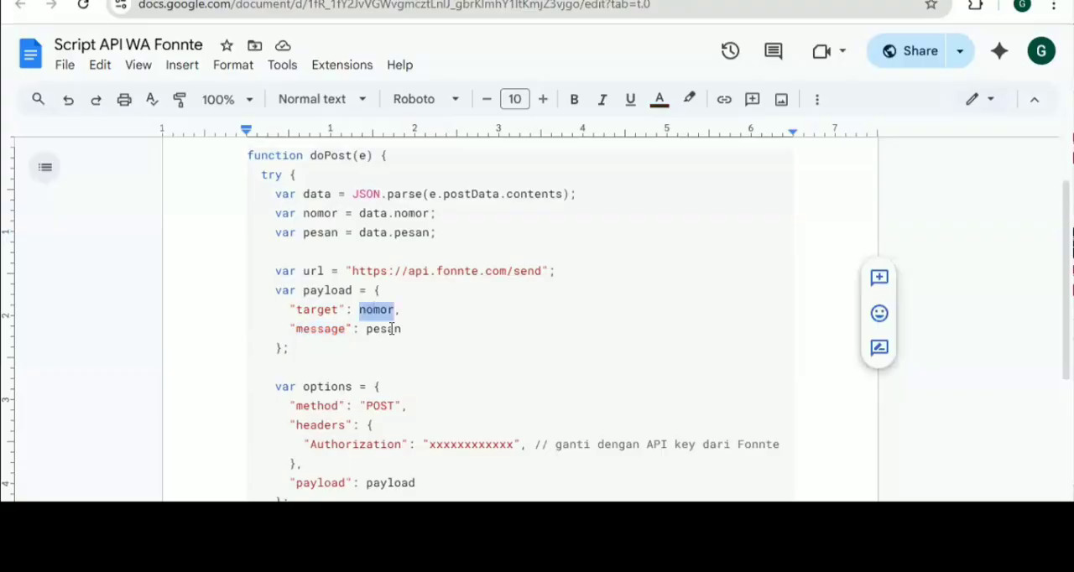
pyautogui.click(389, 328)
pyautogui.doubleClick(389, 328)
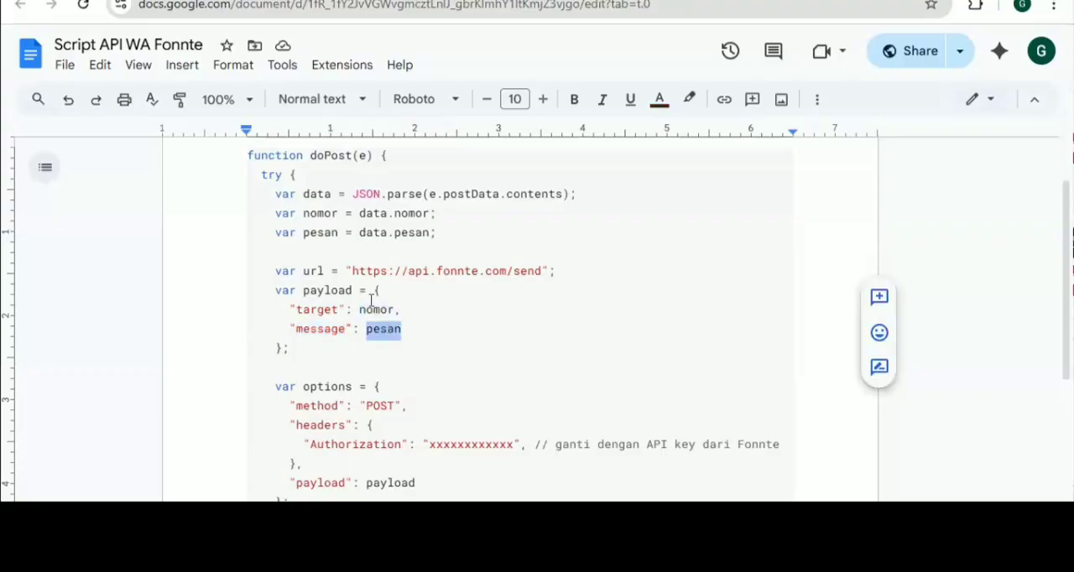
pyautogui.doubleClick(373, 309)
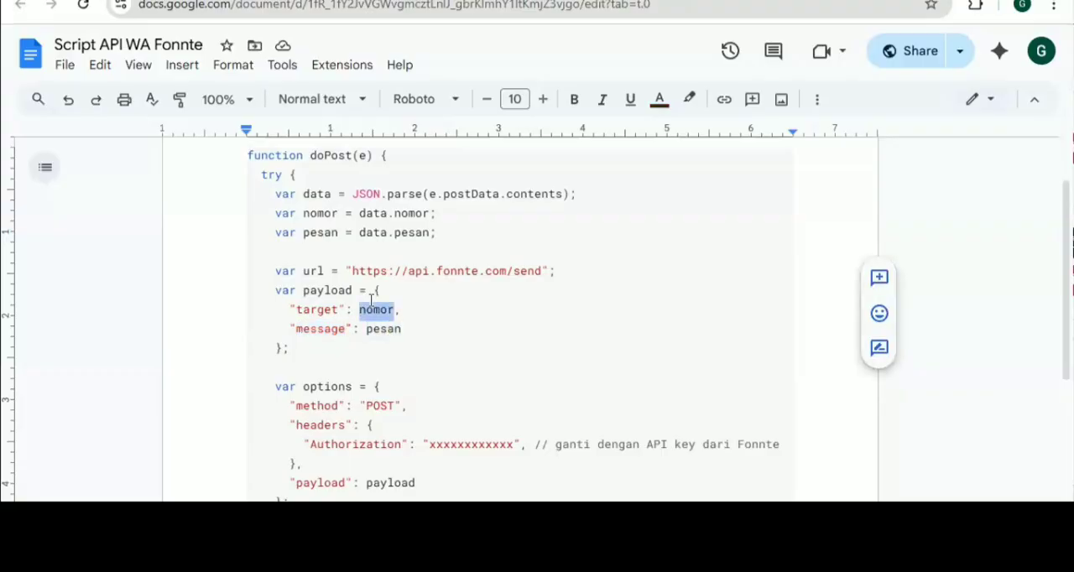
pyautogui.doubleClick(387, 329)
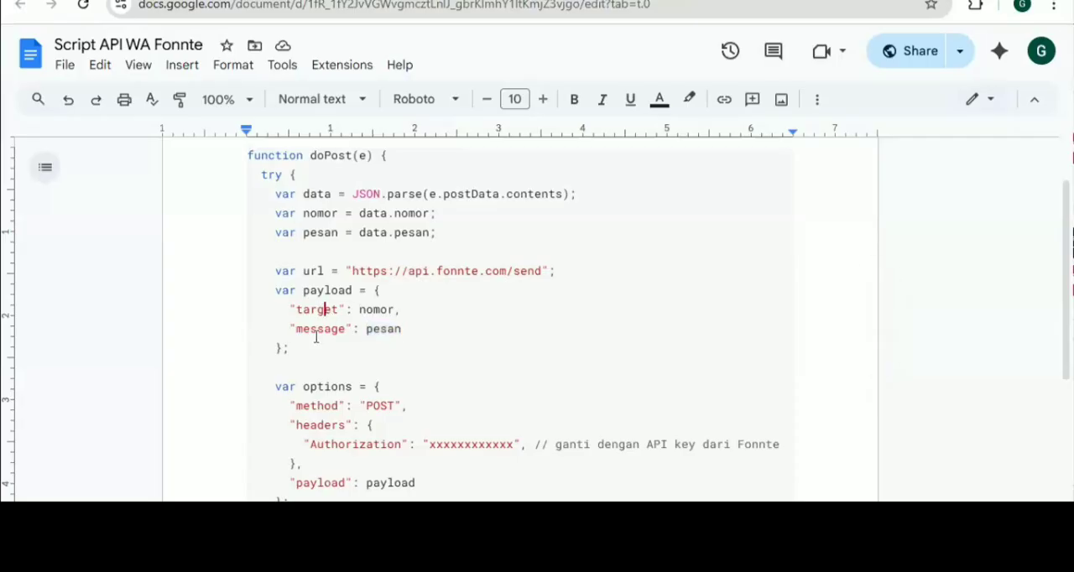
pyautogui.doubleClick(320, 309)
pyautogui.doubleClick(318, 327)
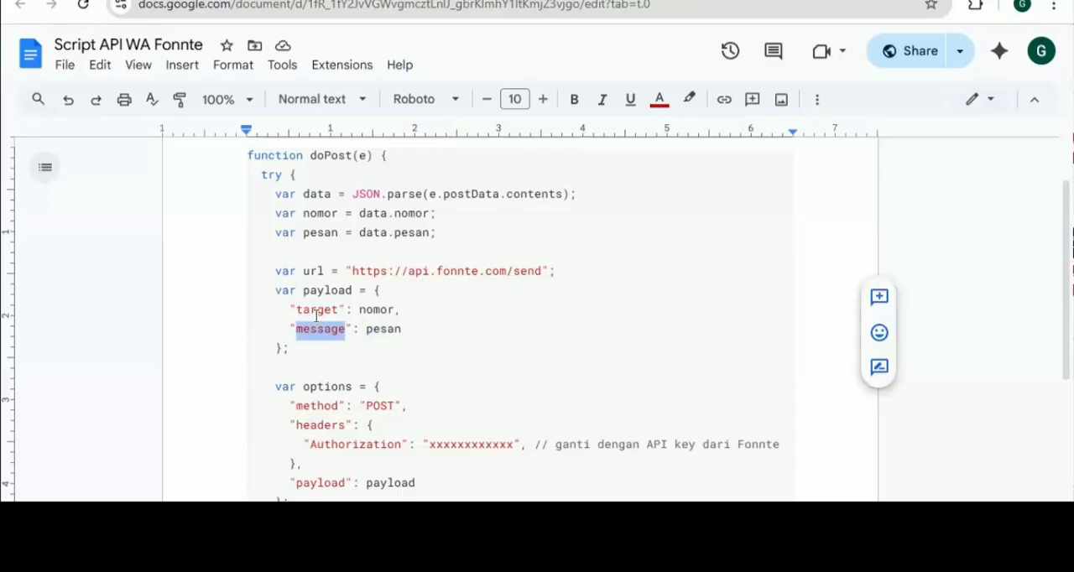
pyautogui.click(316, 307)
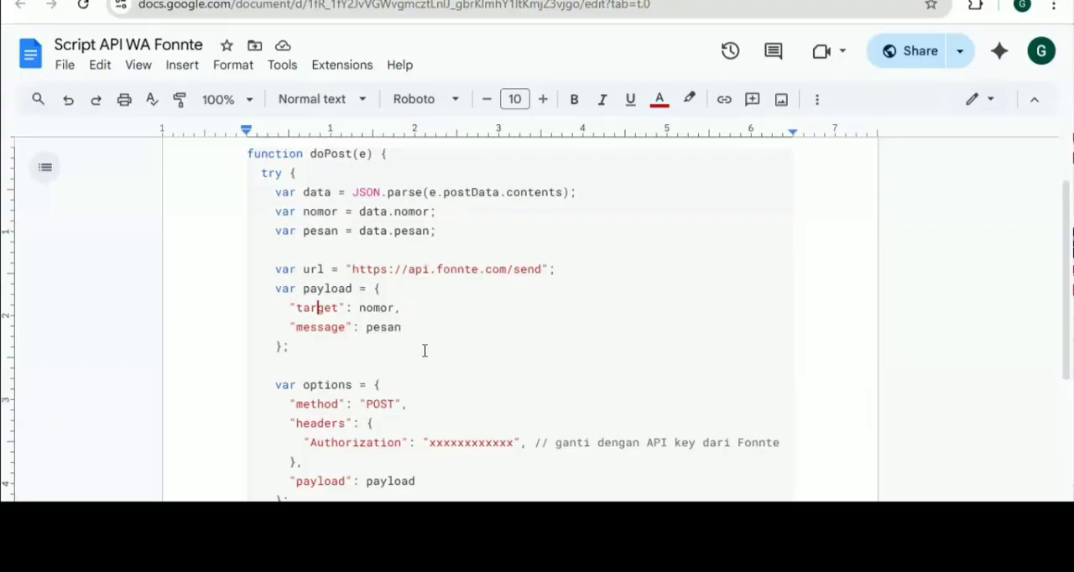
# Examine the script's options, response and error-handling sections, highlighting the API key placeholder in the Authorization header
pyautogui.scroll(-3, 425, 350)
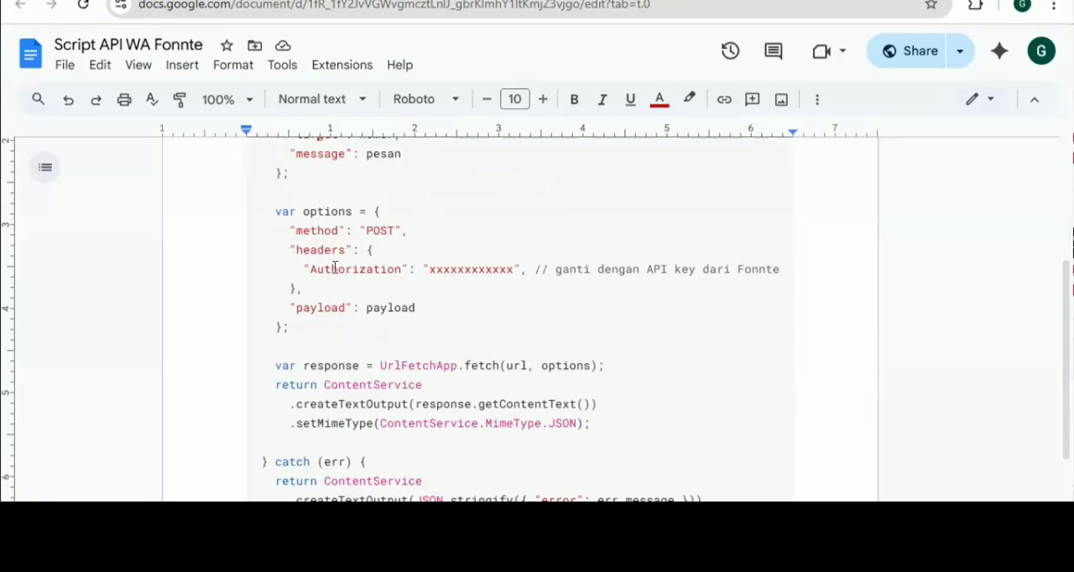
pyautogui.doubleClick(468, 268)
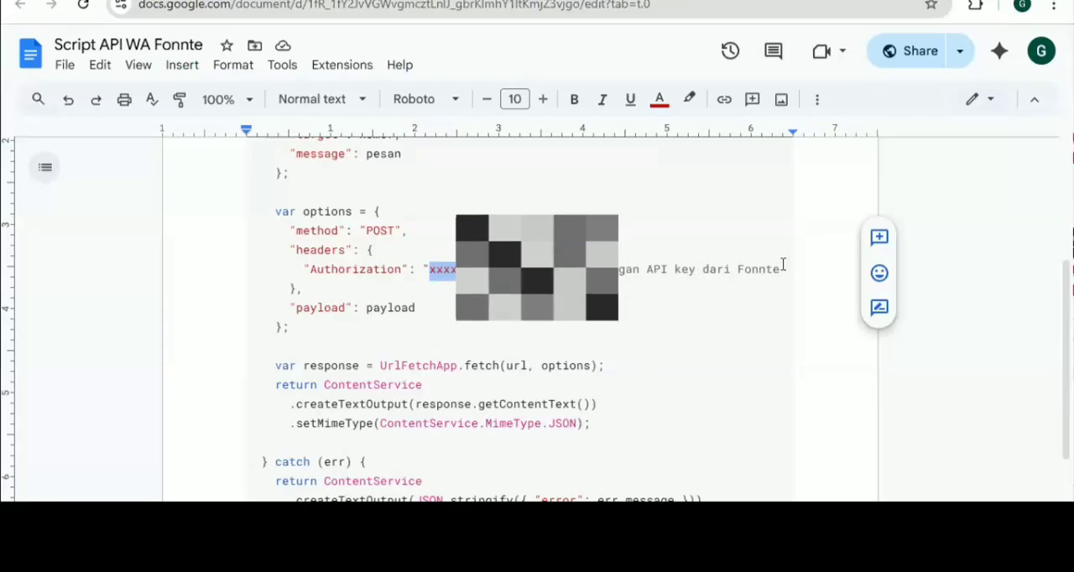
pyautogui.scroll(-1, 527, 446)
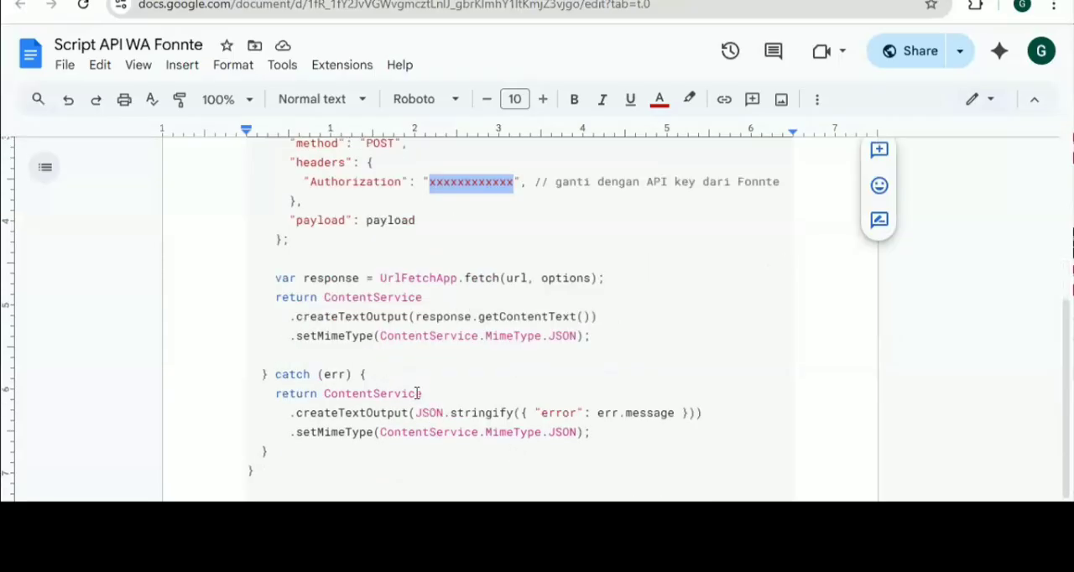
pyautogui.scroll(2, 343, 369)
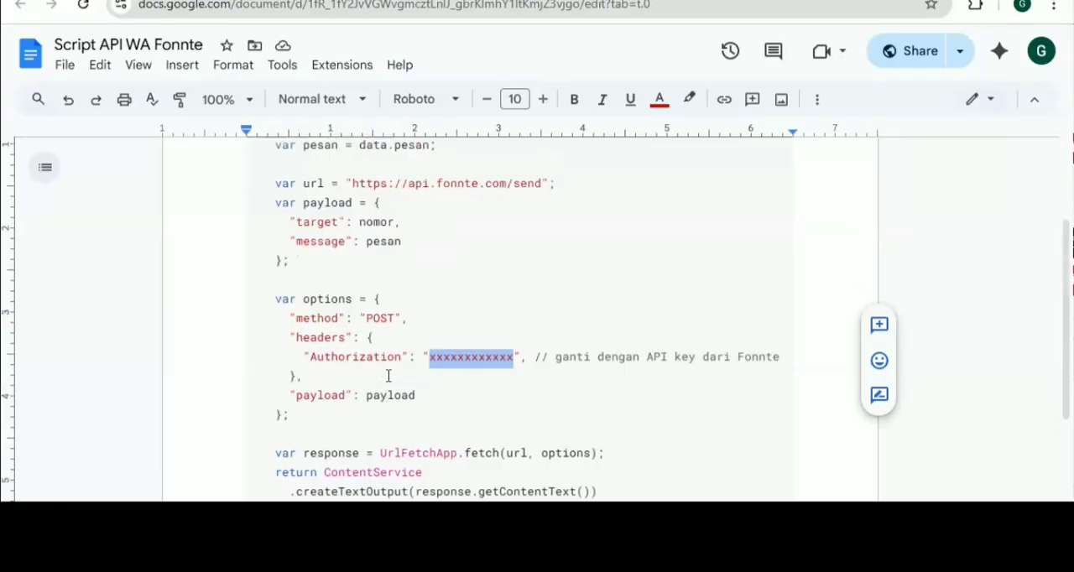
pyautogui.scroll(-1, 388, 374)
pyautogui.scroll(1, 391, 375)
pyautogui.scroll(-2, 333, 376)
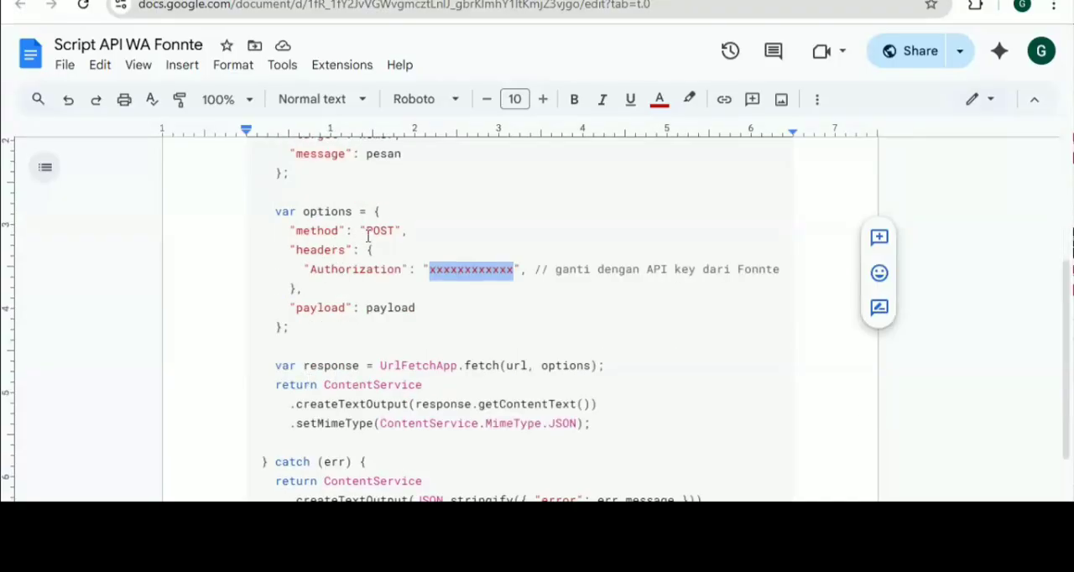
pyautogui.scroll(4, 344, 269)
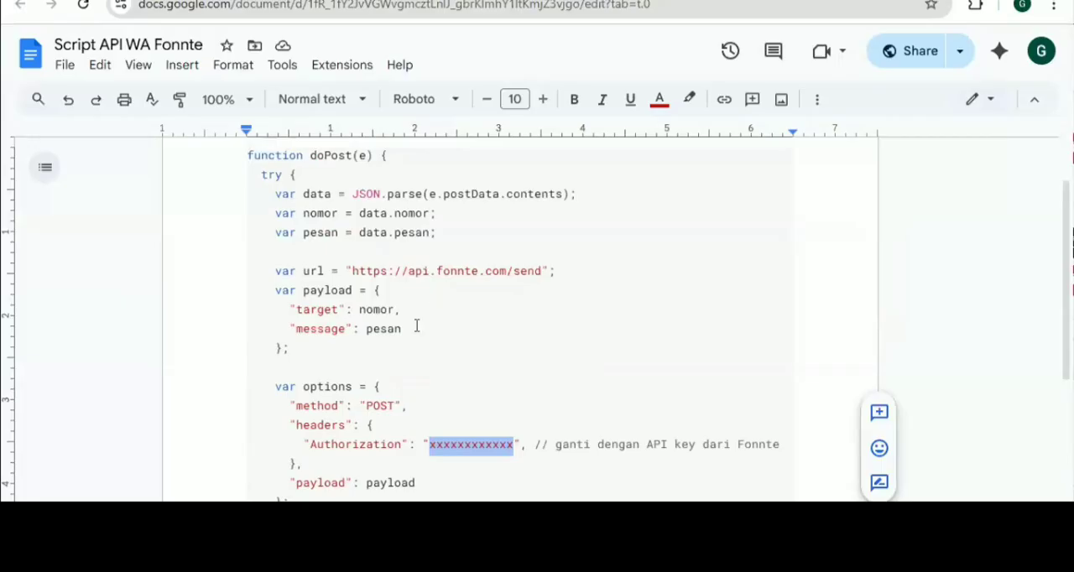
pyautogui.scroll(-6, 417, 326)
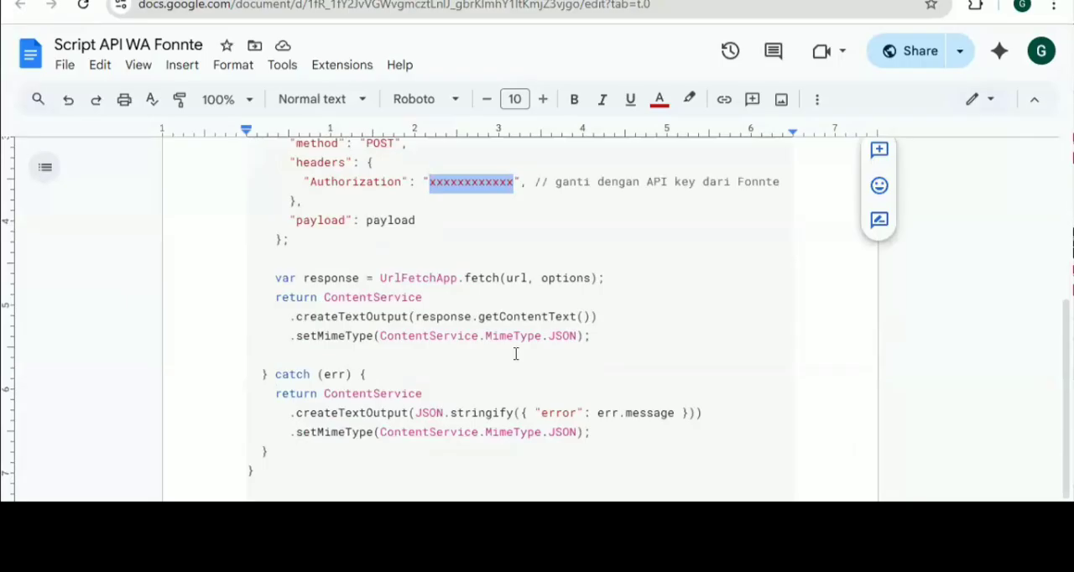
pyautogui.scroll(4, 419, 305)
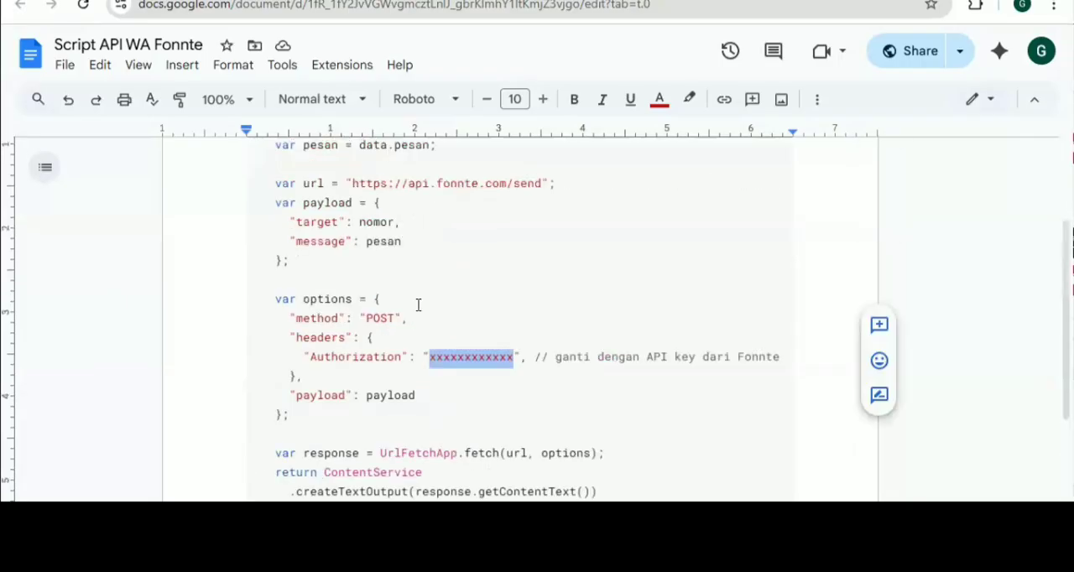
pyautogui.scroll(2, 318, 225)
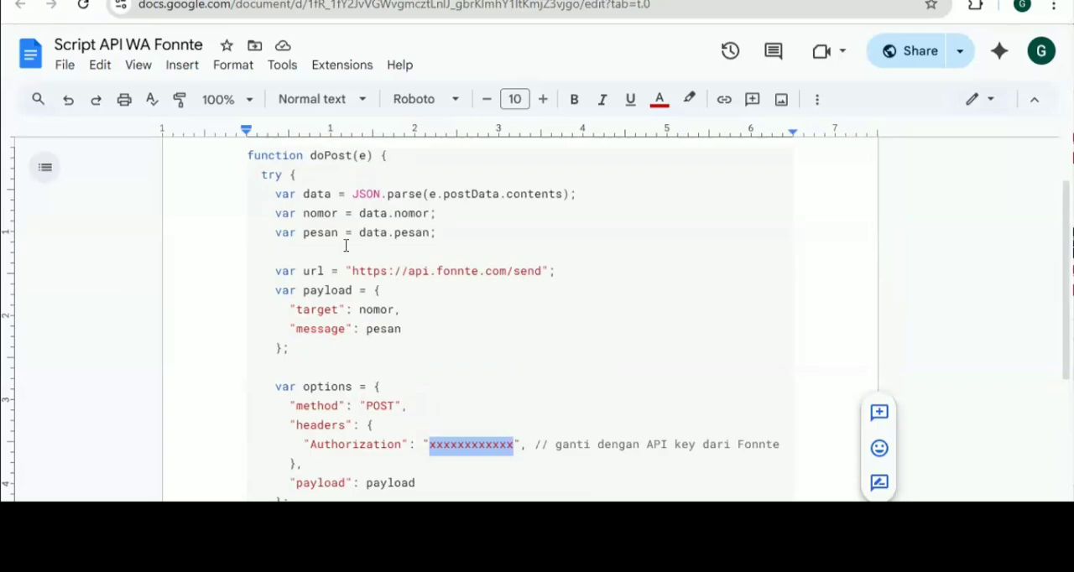
pyautogui.click(410, 297)
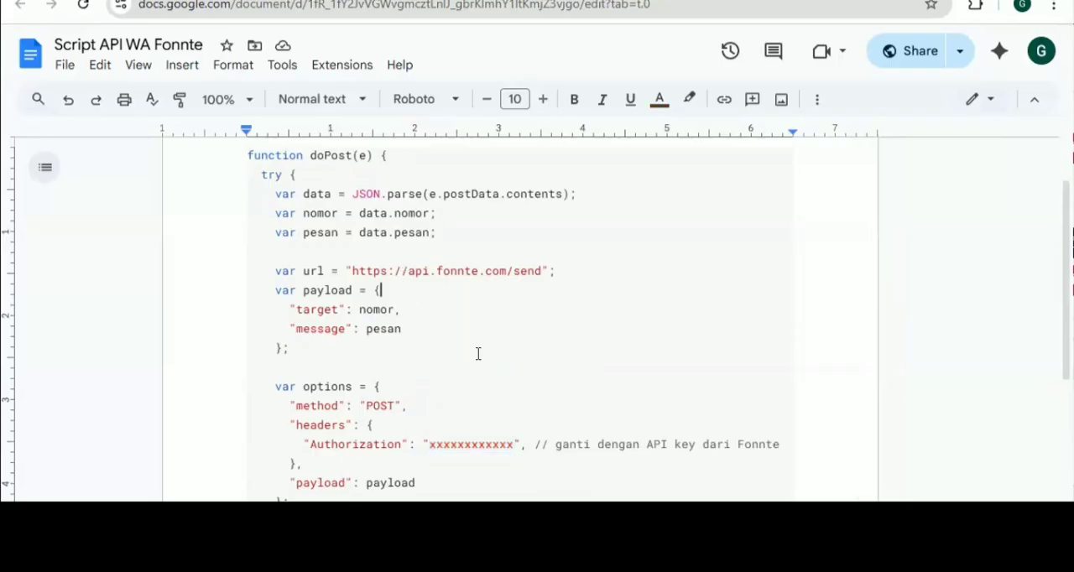
pyautogui.scroll(-1, 448, 349)
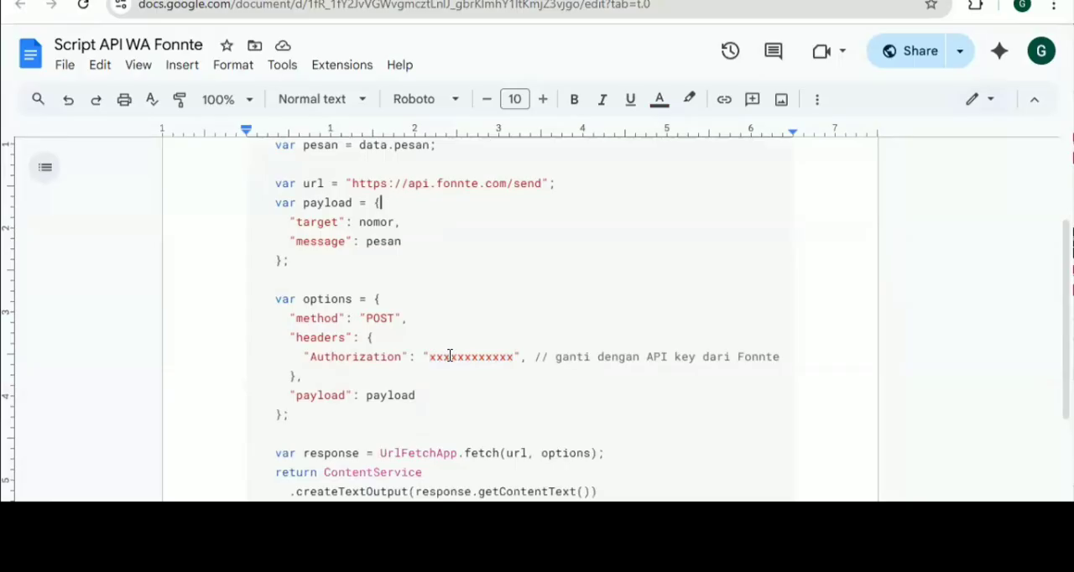
pyautogui.doubleClick(450, 356)
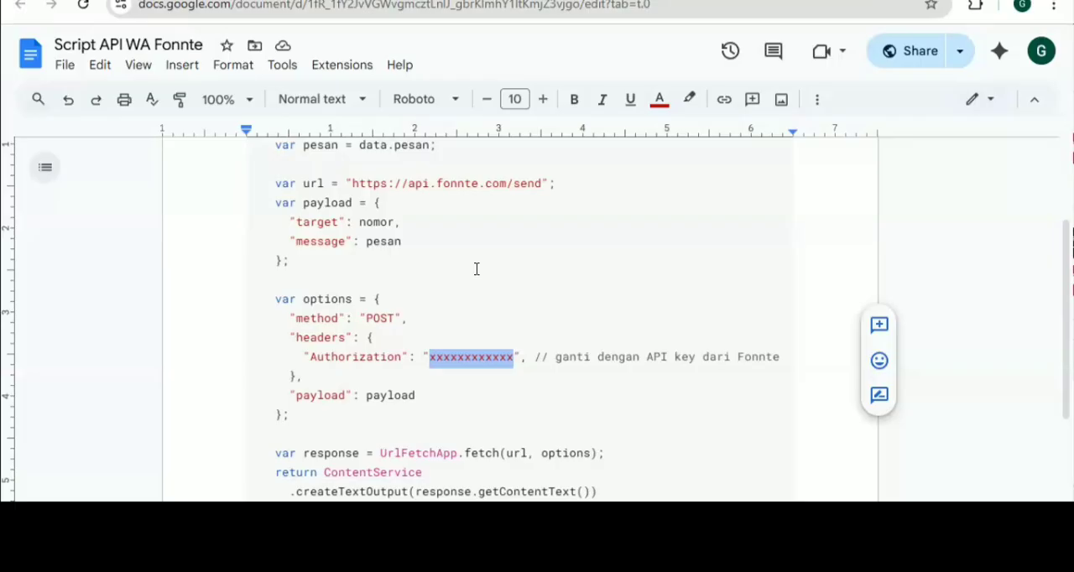
# Copy the entire doPost script from the document and paste it into the empty Code.gs file in Apps Script
pyautogui.hotkey('ctrl', 'a')
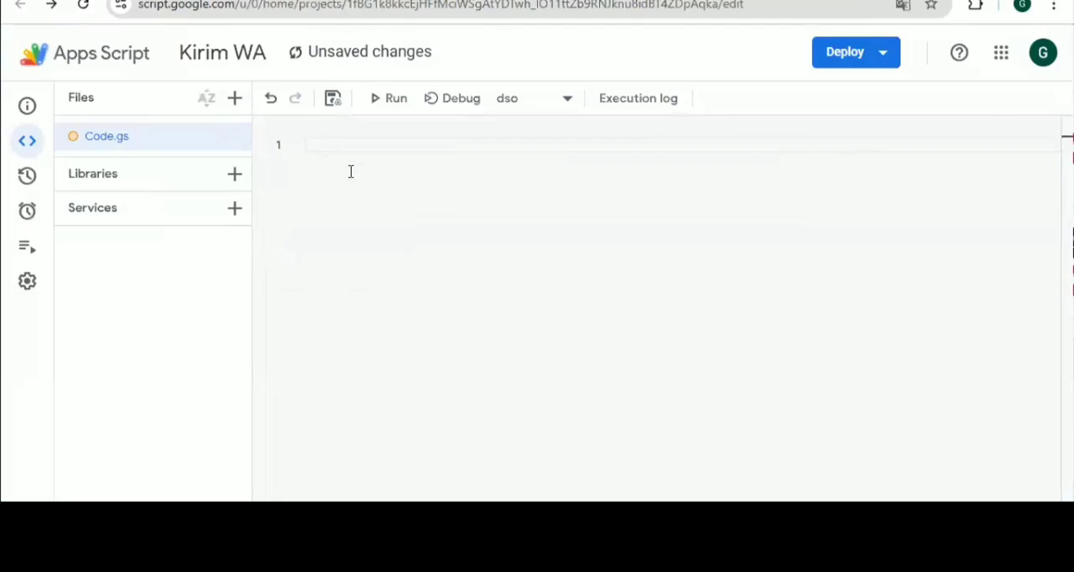
pyautogui.hotkey('ctrl', 'v')
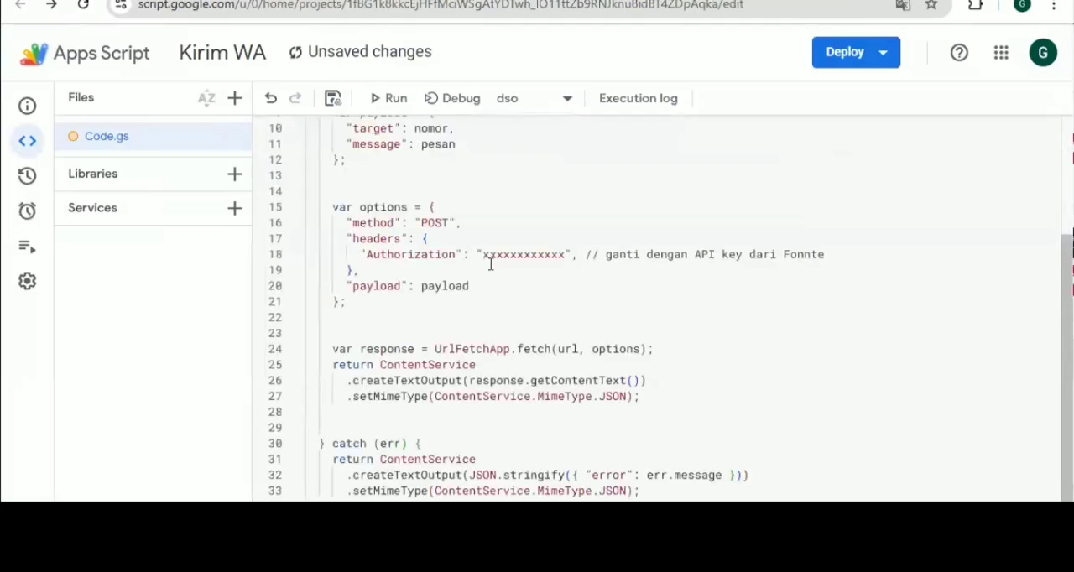
# Replace the Authorization header's placeholder in Code.gs with the Fonnte API key and save the Kirim WA project
pyautogui.scroll(1, 491, 264)
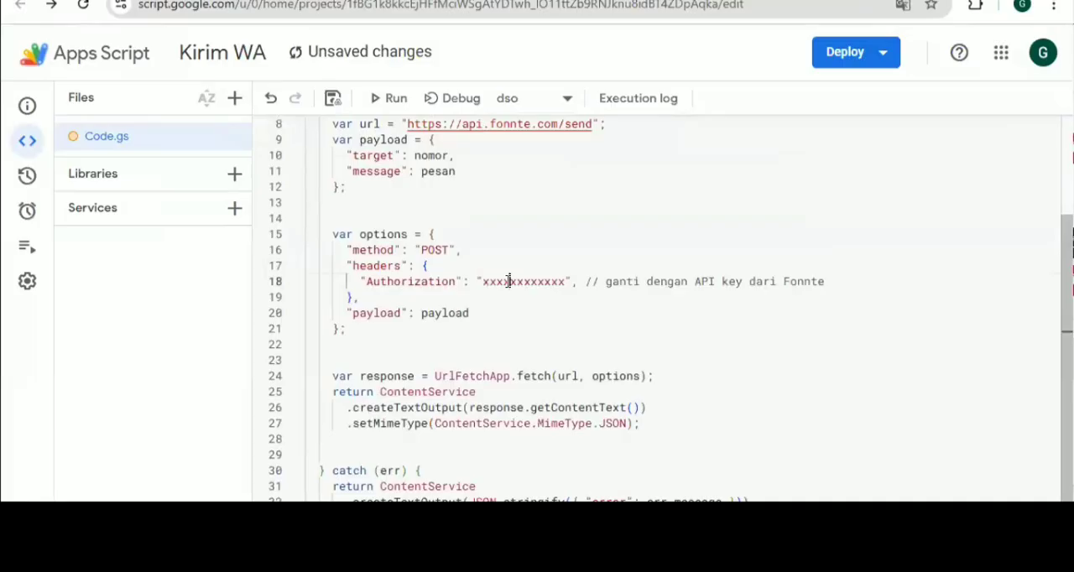
pyautogui.doubleClick(507, 281)
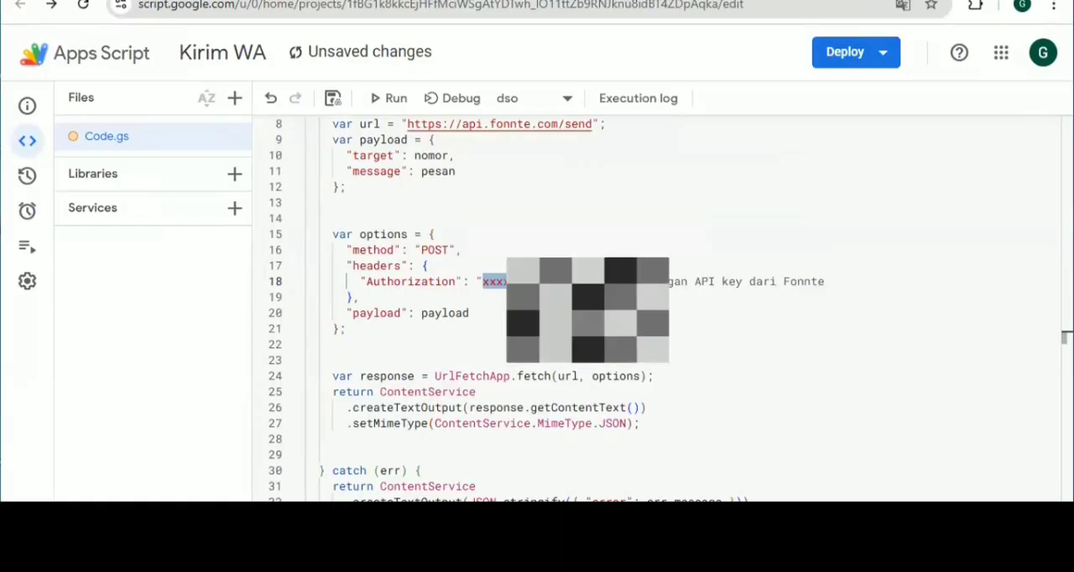
pyautogui.hotkey('ctrl', 'v')
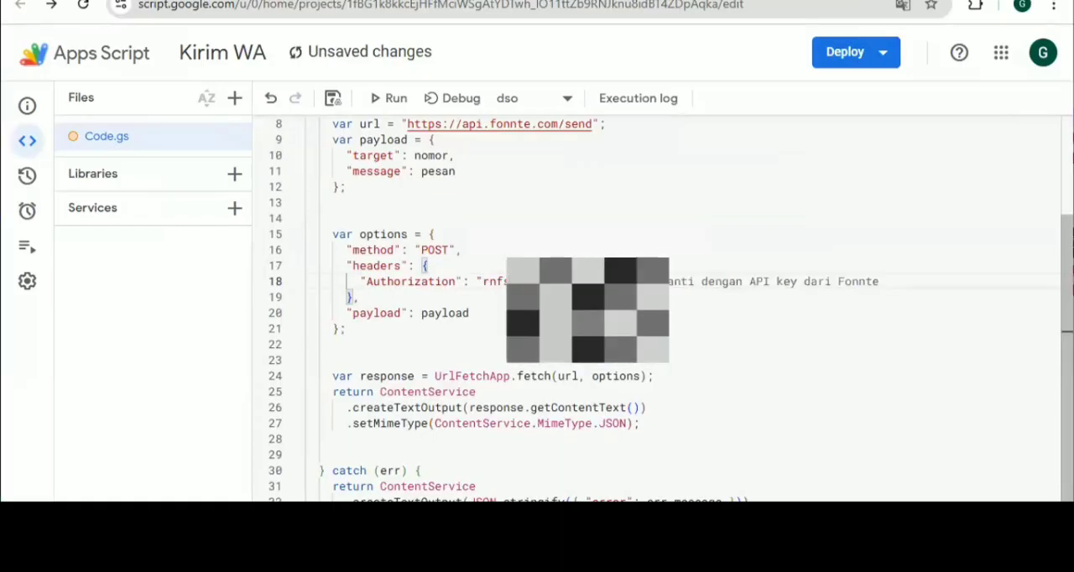
pyautogui.scroll(-1, 395, 201)
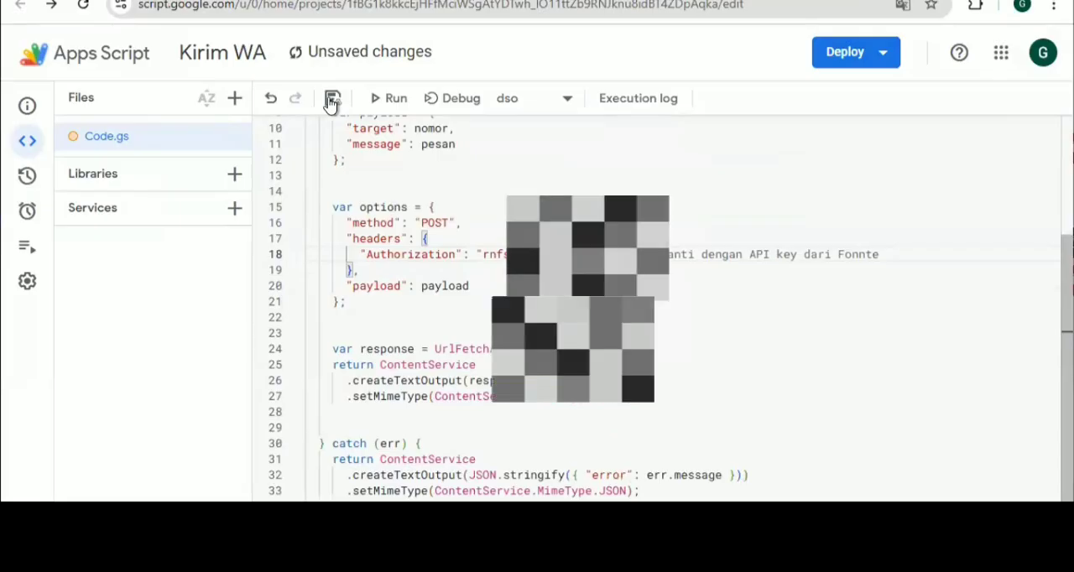
pyautogui.scroll(2, 332, 103)
pyautogui.click(333, 102)
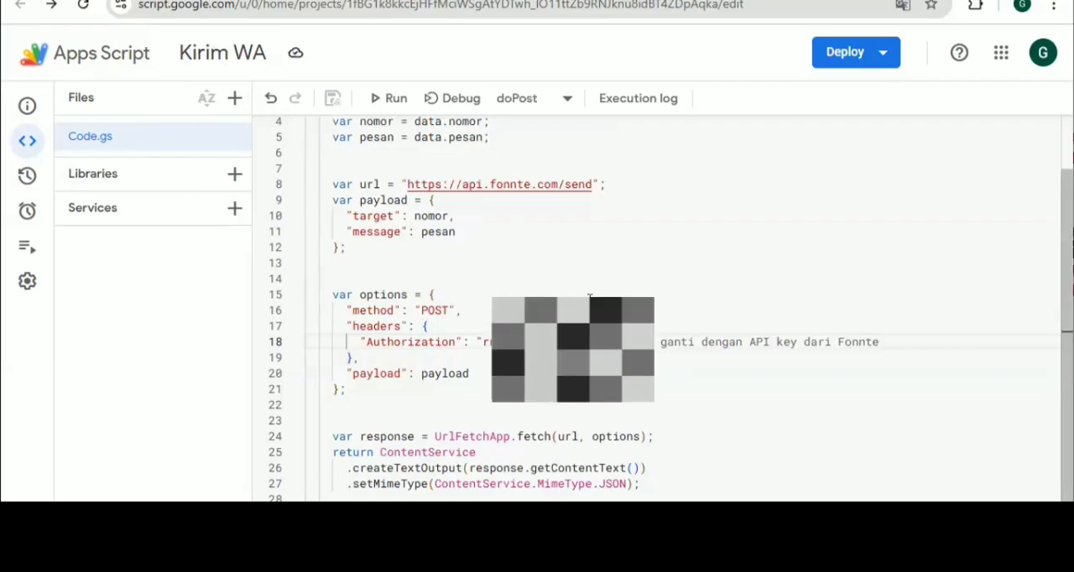
# Check the saved script, run its doPost function once, and close the execution log
pyautogui.scroll(-2, 574, 259)
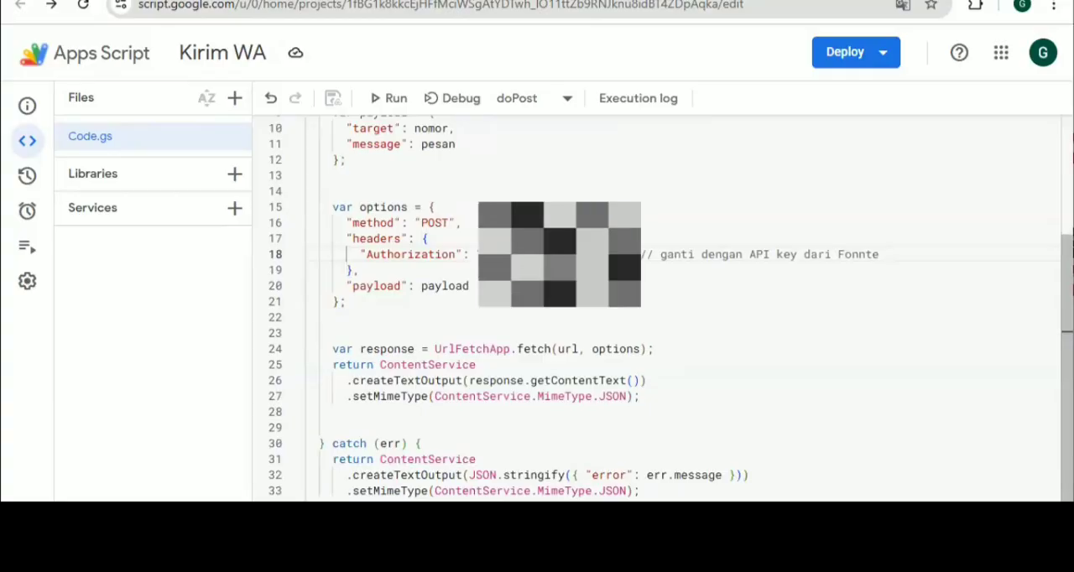
pyautogui.scroll(2, 680, 287)
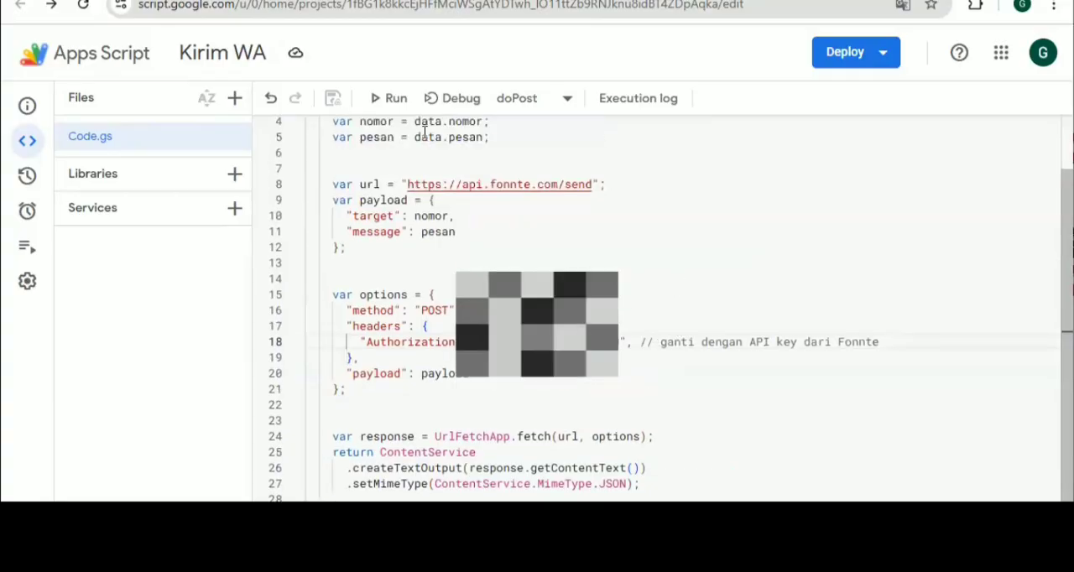
pyautogui.click(379, 101)
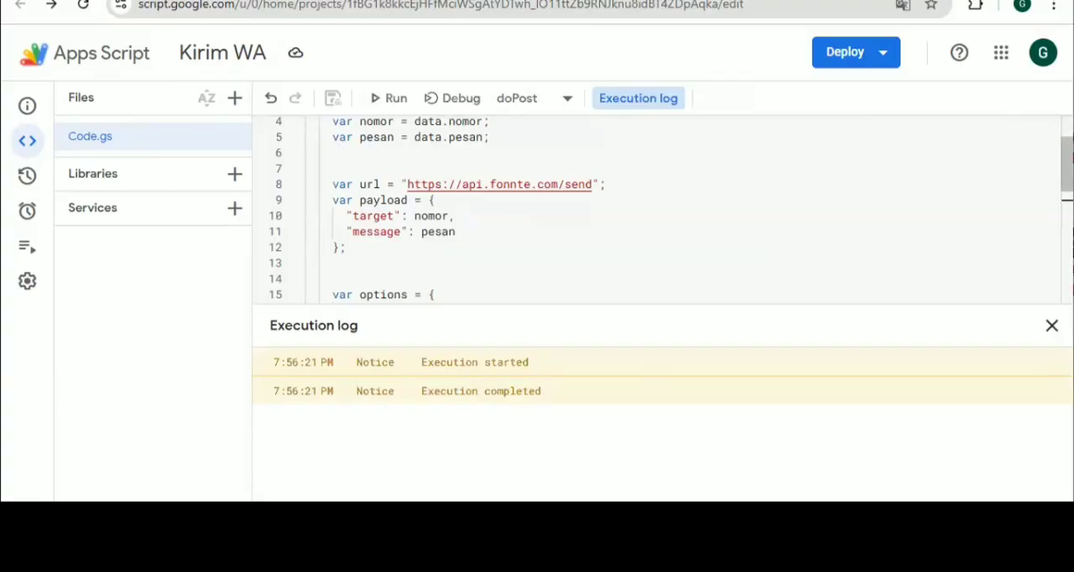
pyautogui.click(1049, 325)
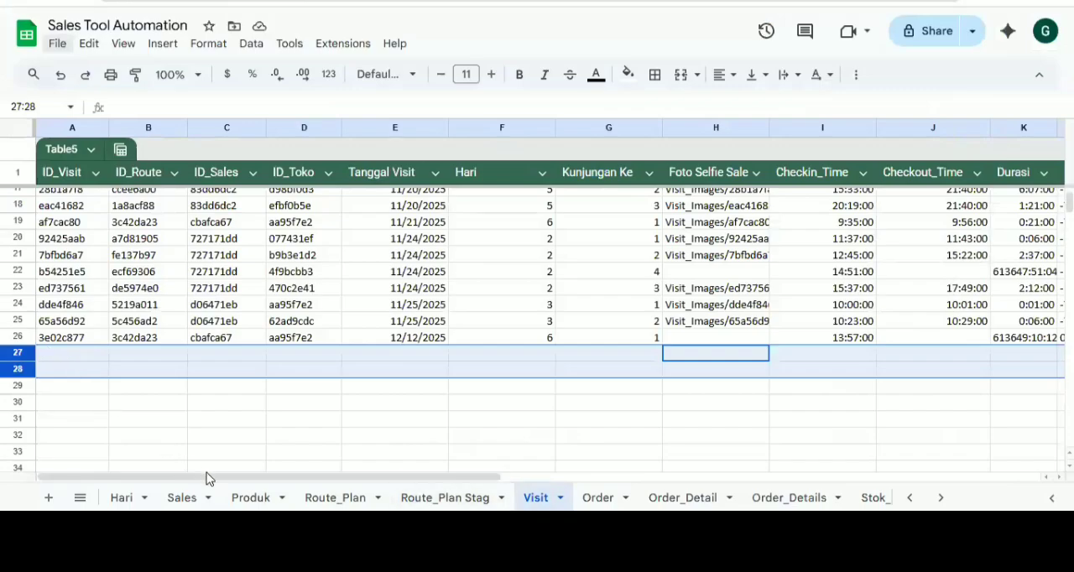
# Switch to the Sales Tool Automation spreadsheet and examine the Visit sheet's columns from ID_Visit through the approval column
pyautogui.moveTo(208, 478)
pyautogui.mouseDown()
pyautogui.moveTo(537, 466)
pyautogui.moveTo(208, 475)
pyautogui.mouseUp()
pyautogui.moveTo(479, 477); pyautogui.dragTo(515, 477)
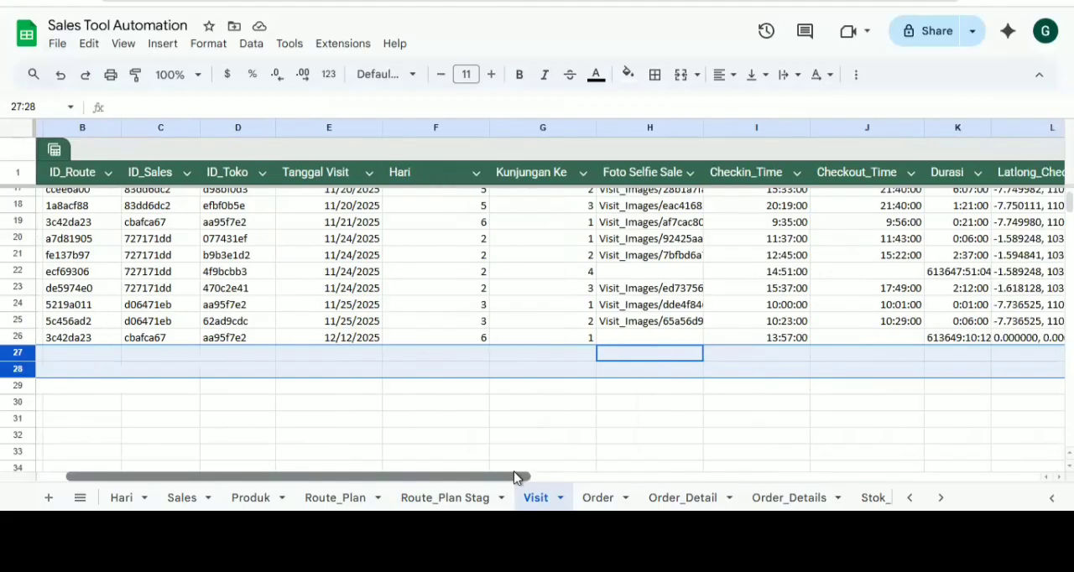
pyautogui.hscroll(5, 671, 451)
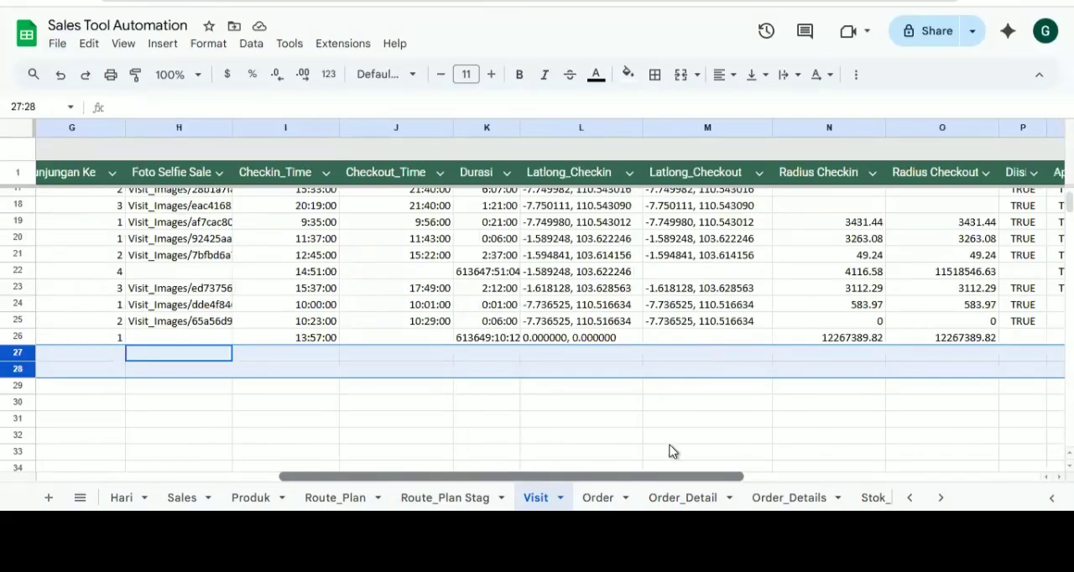
pyautogui.hscroll(2, 671, 452)
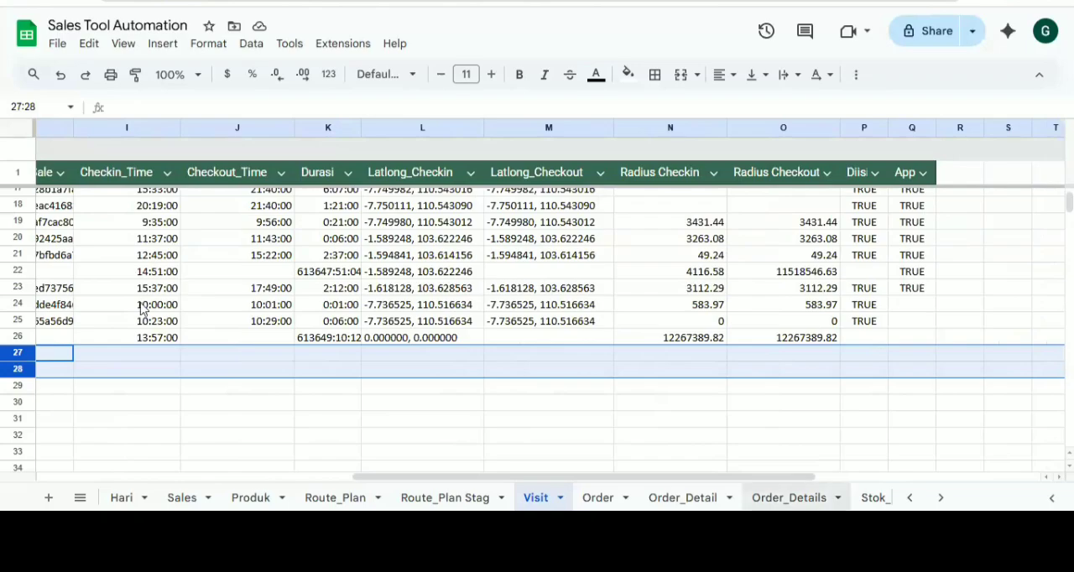
pyautogui.click(789, 498)
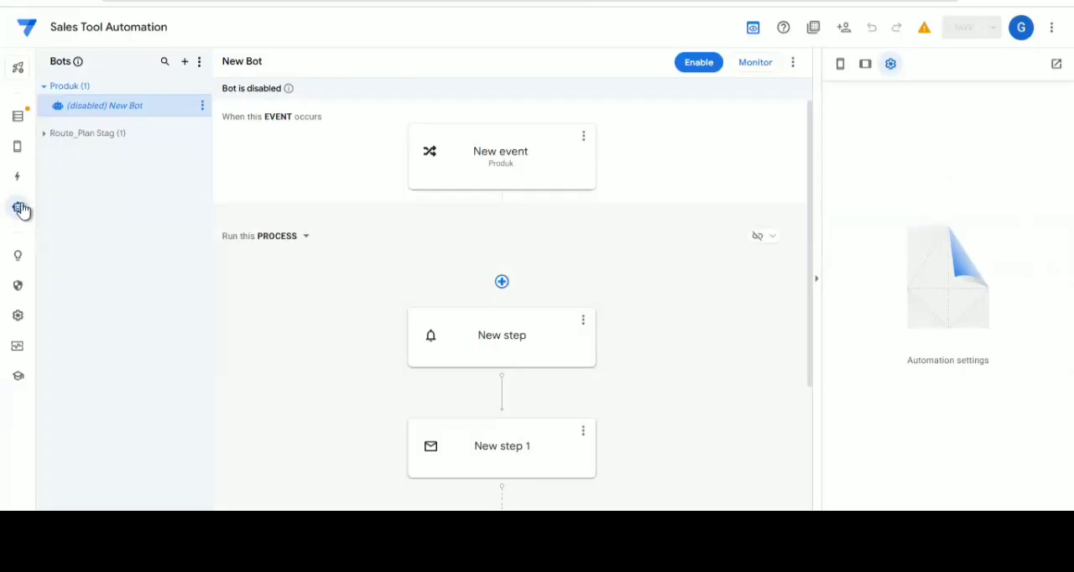
pyautogui.click(185, 64)
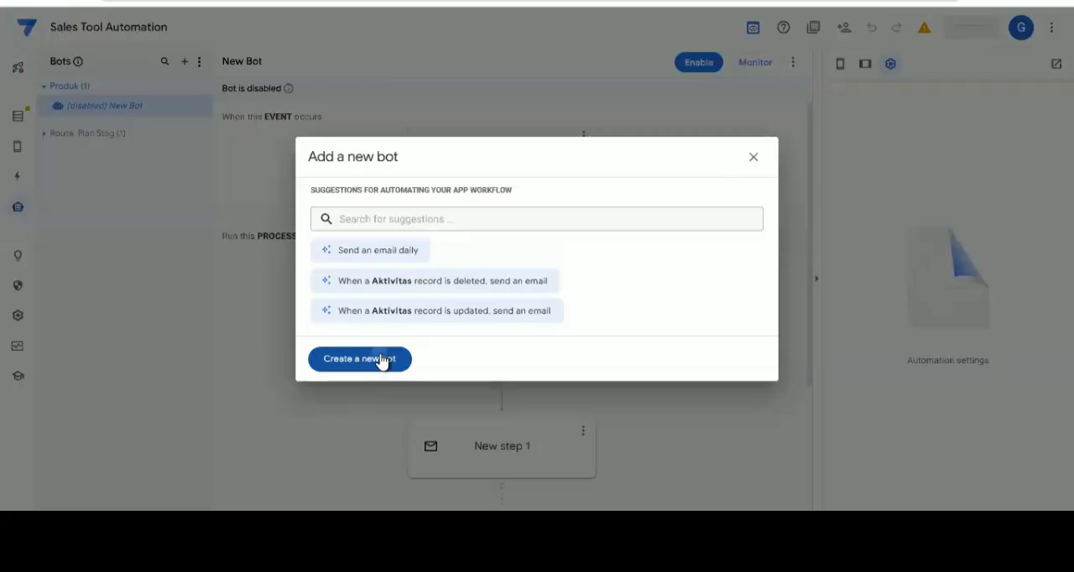
pyautogui.click(383, 362)
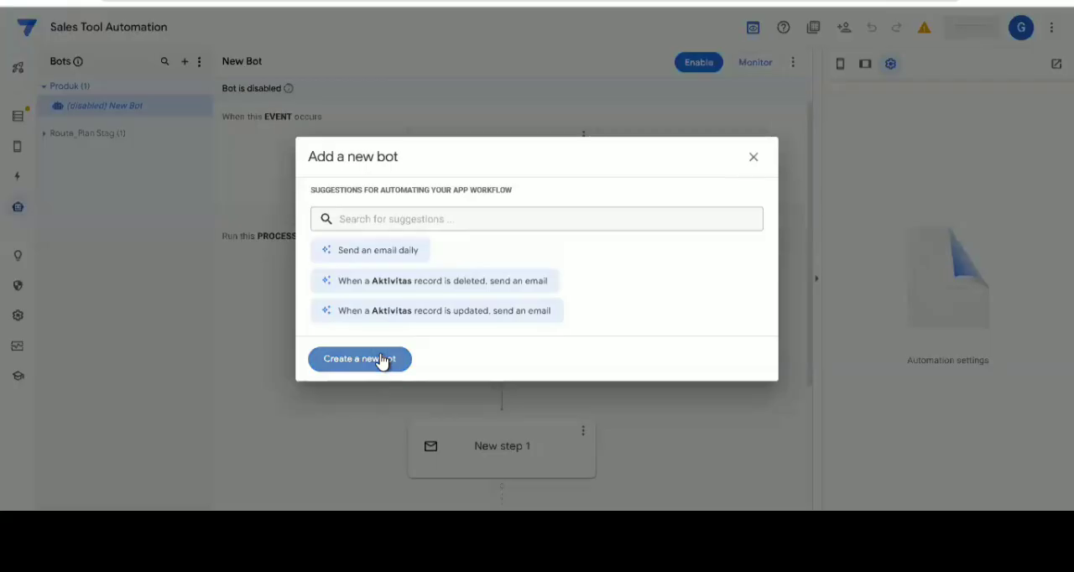
pyautogui.click(383, 360)
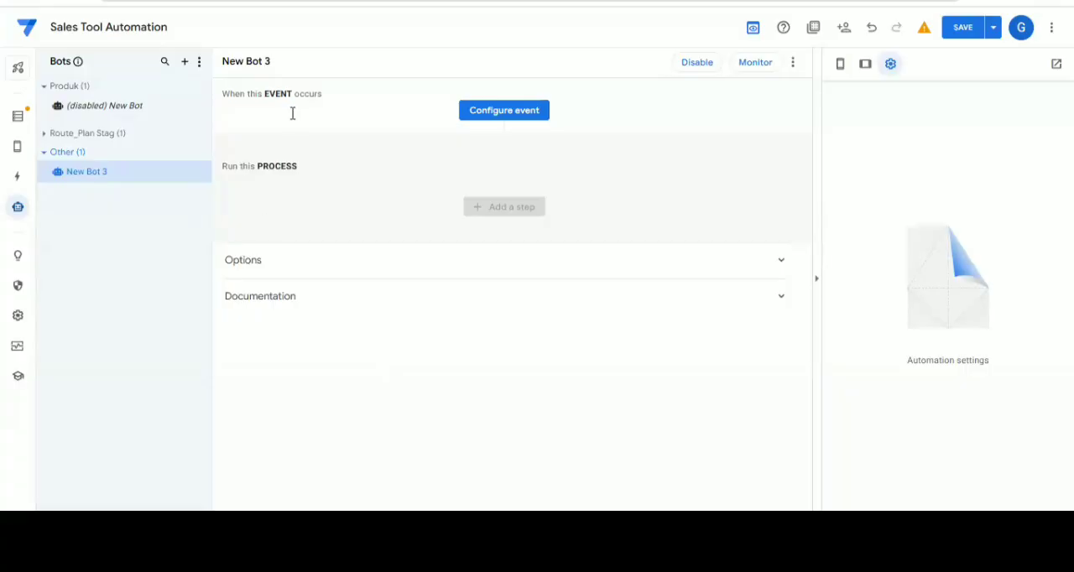
pyautogui.click(491, 115)
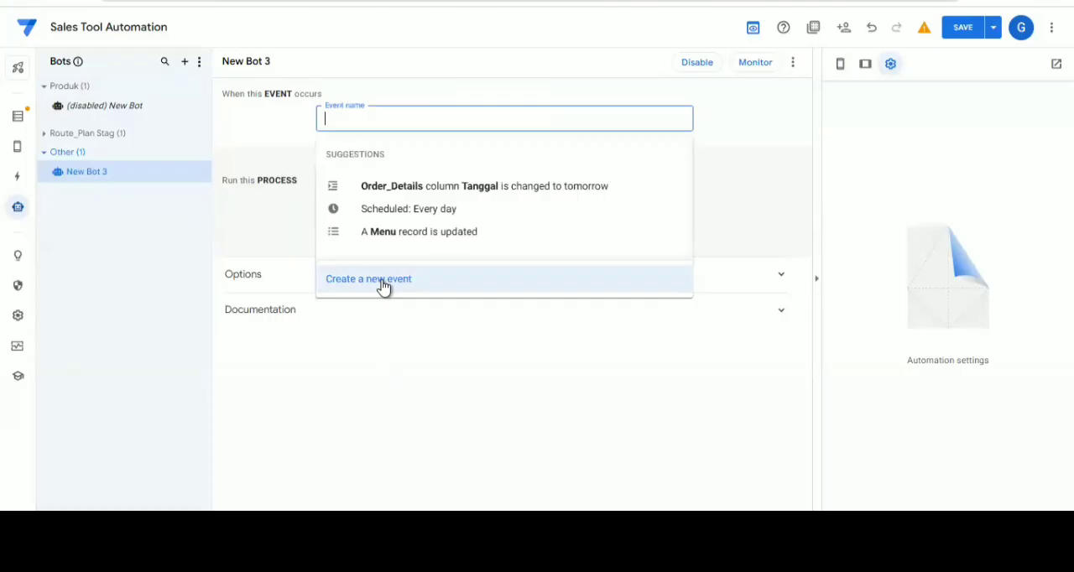
pyautogui.click(383, 286)
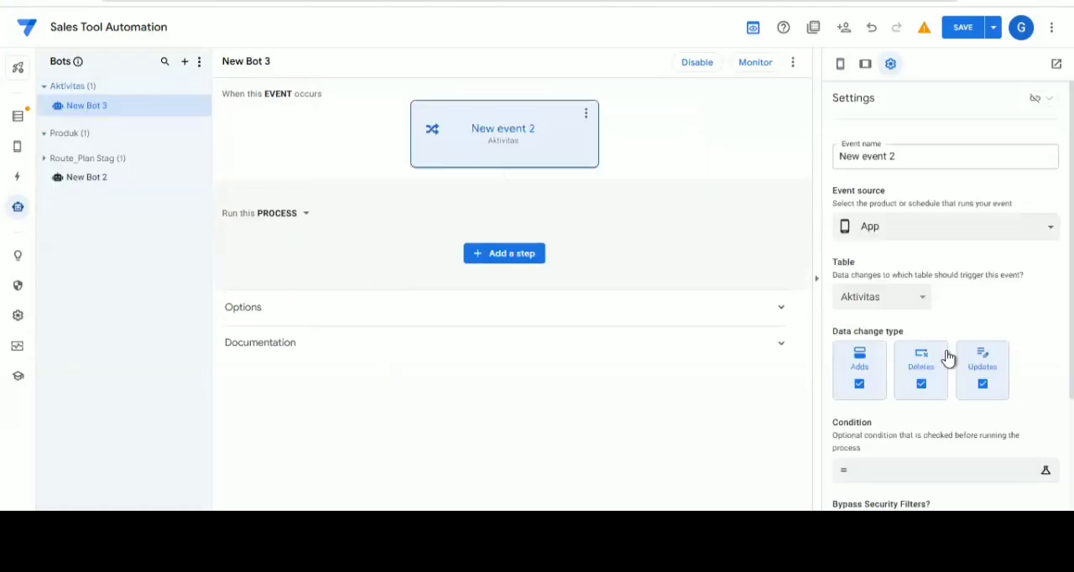
pyautogui.click(884, 268)
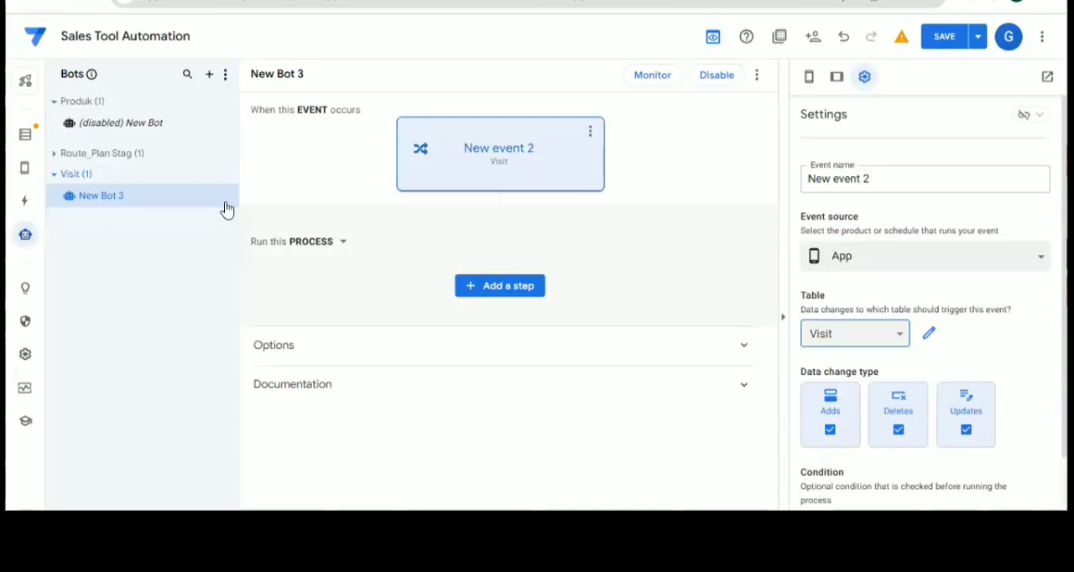
pyautogui.moveTo(225, 208)
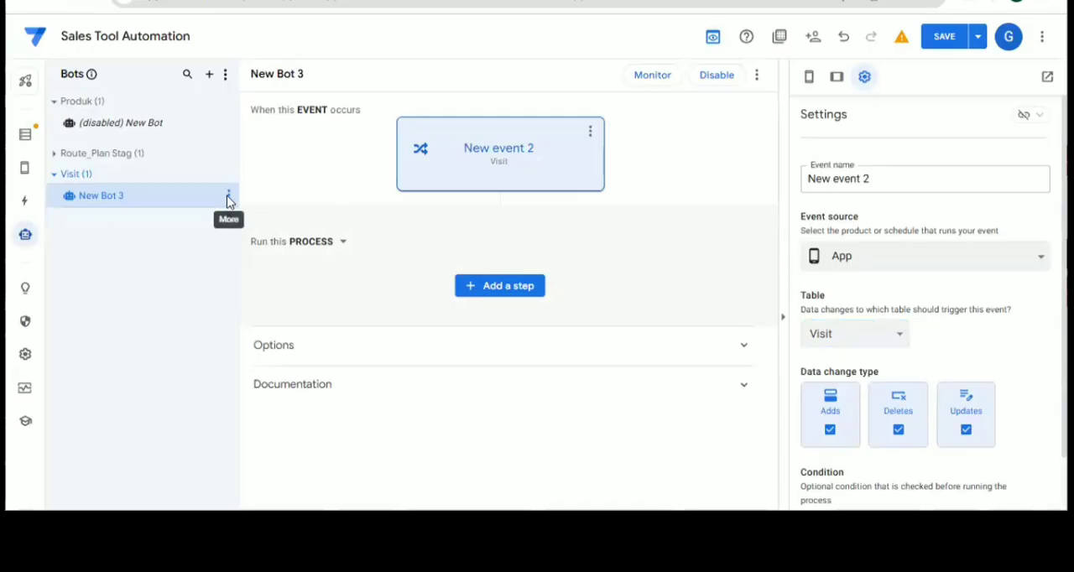
pyautogui.click(228, 198)
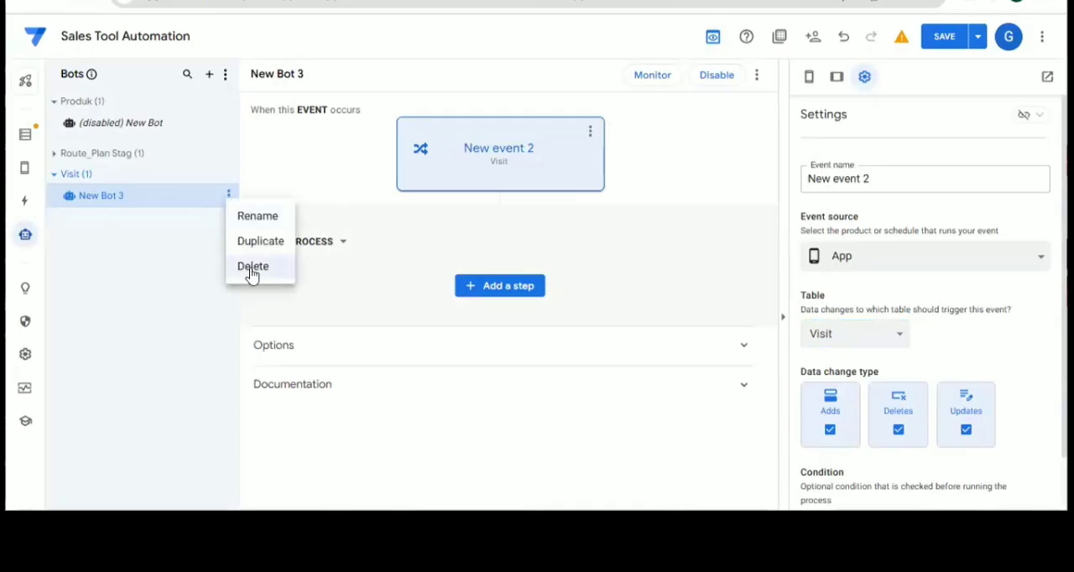
pyautogui.click(252, 267)
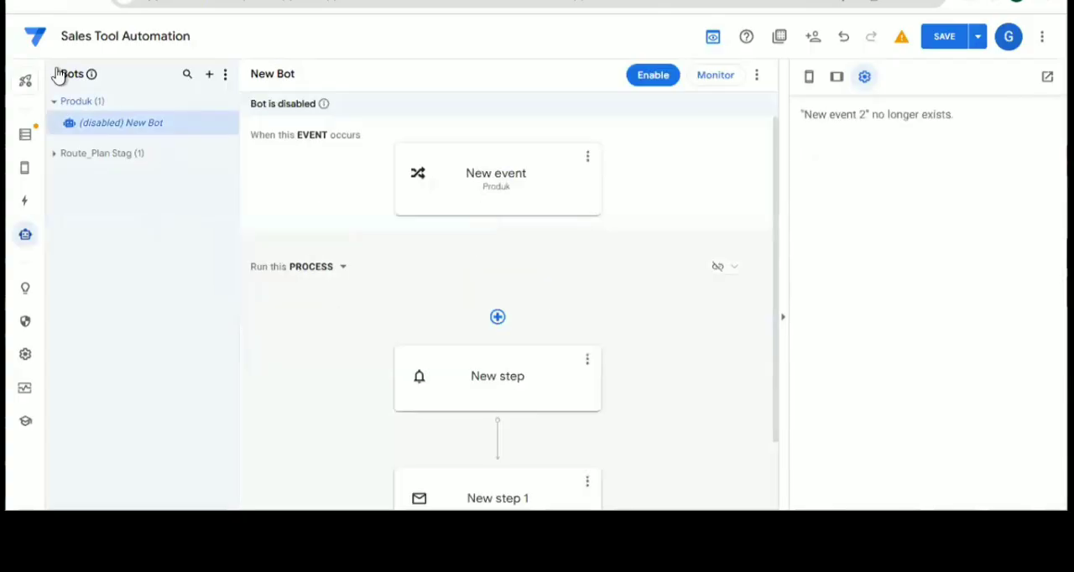
# Create a new blank bot with a new event triggered by data changes in the Visit table
pyautogui.click(214, 79)
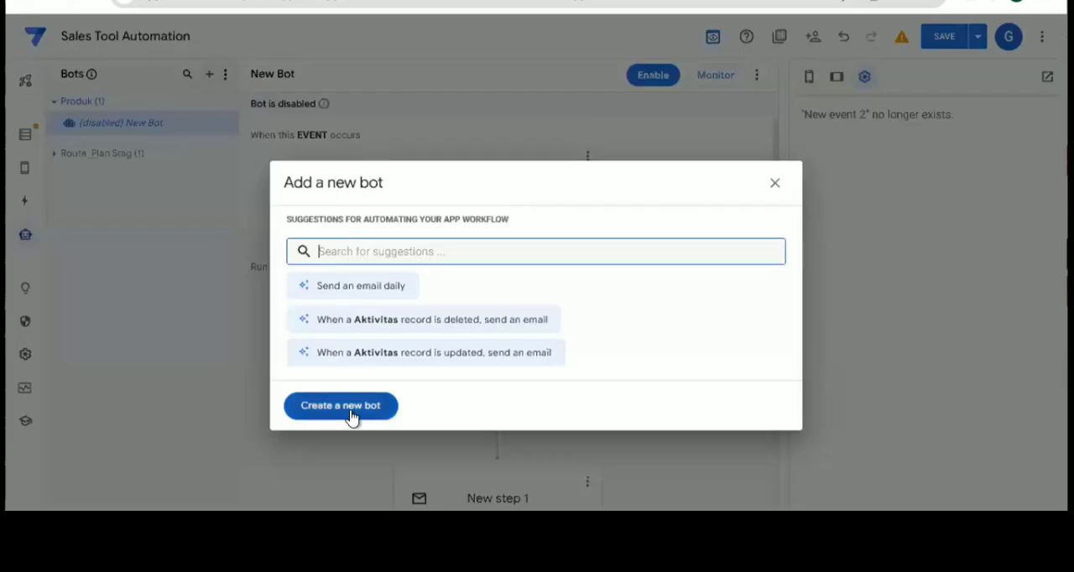
pyautogui.click(353, 415)
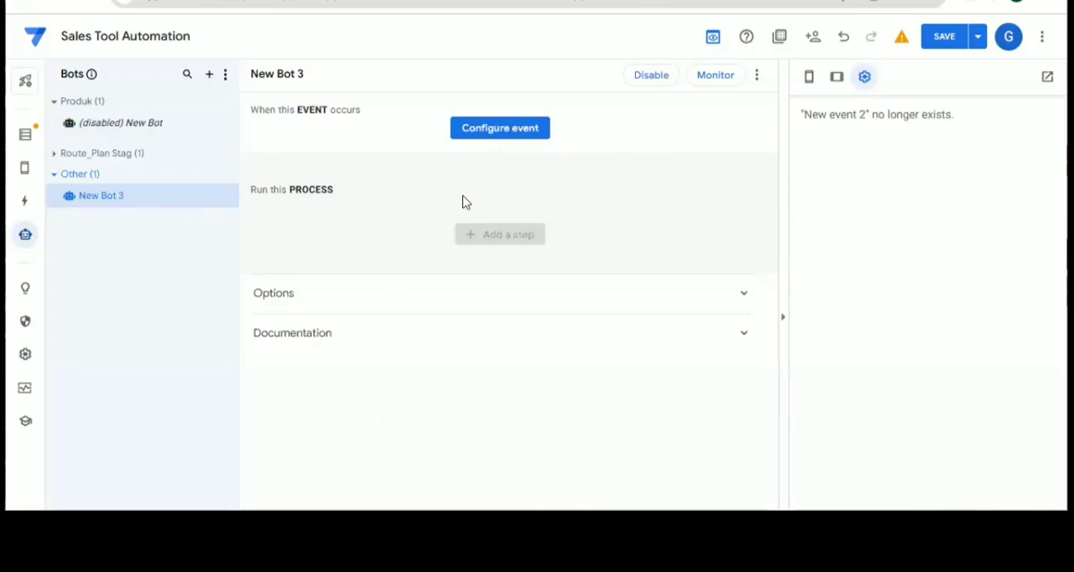
pyautogui.click(489, 131)
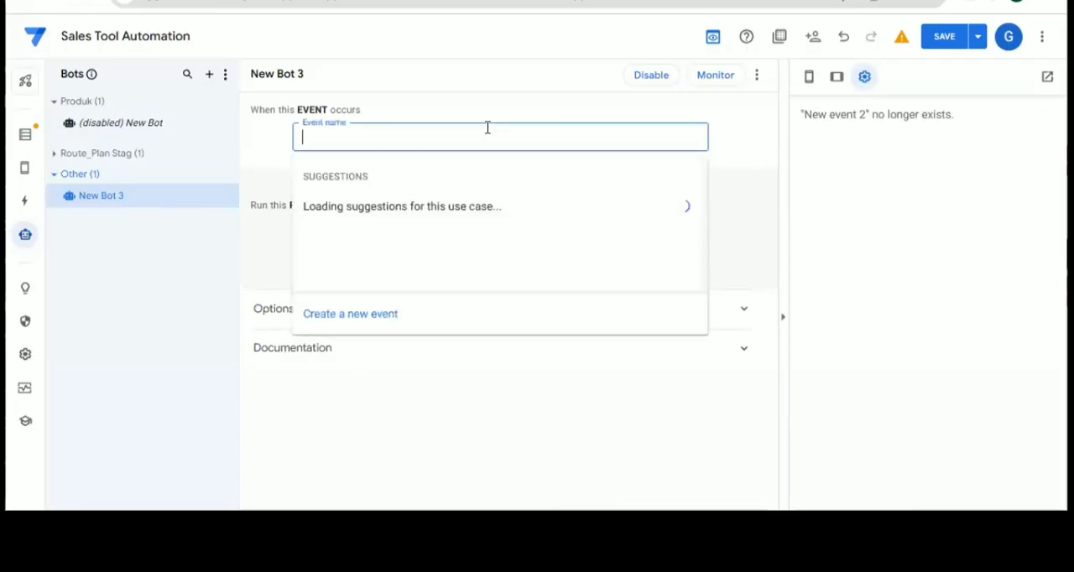
pyautogui.click(362, 327)
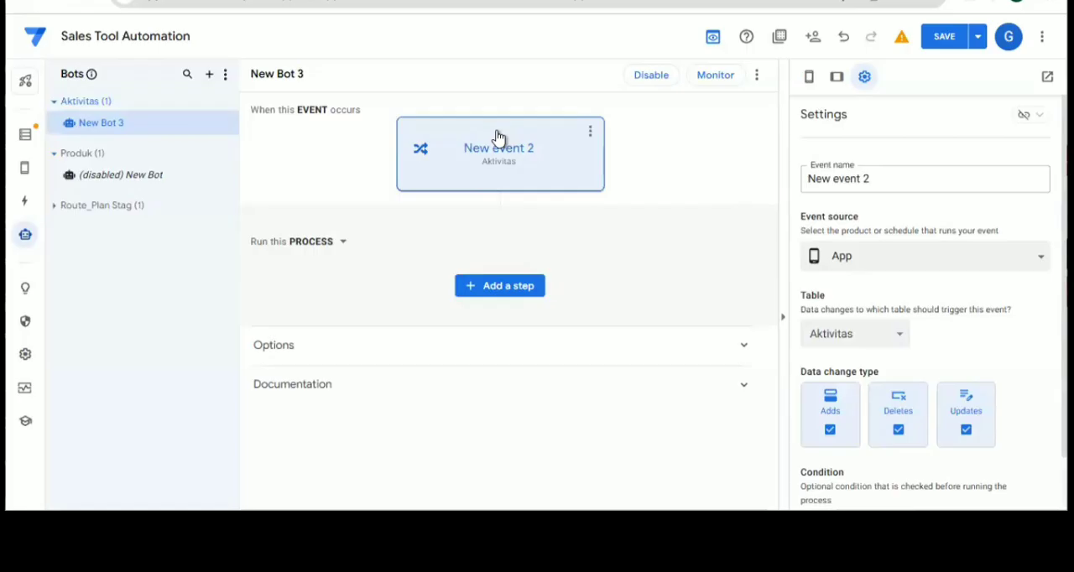
pyautogui.click(856, 317)
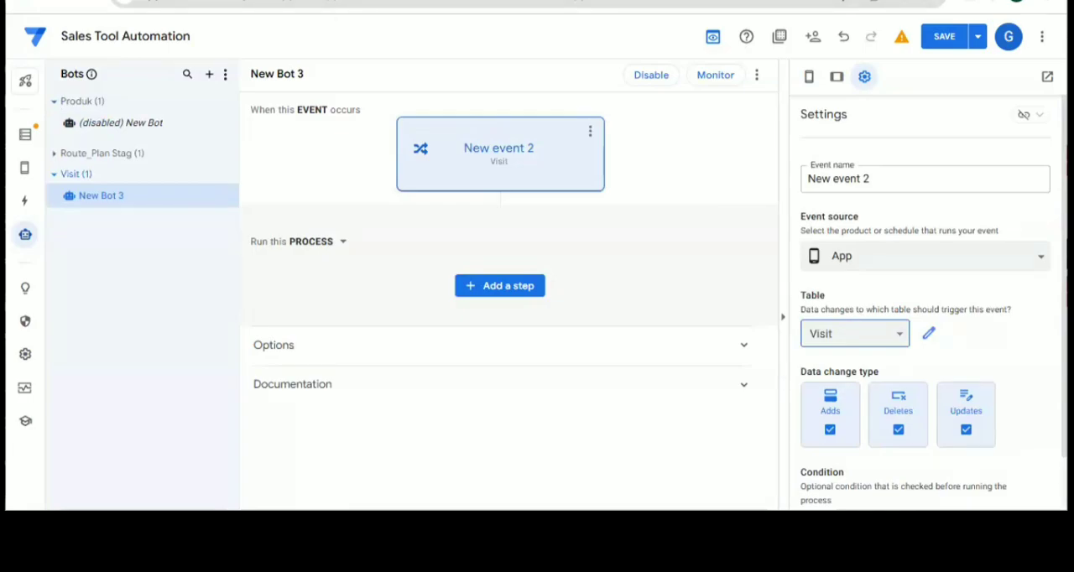
# Switch to the spreadsheet's Visit sheet and widen column P so its full Diisi Dengan Benar header fits
pyautogui.click(294, 1)
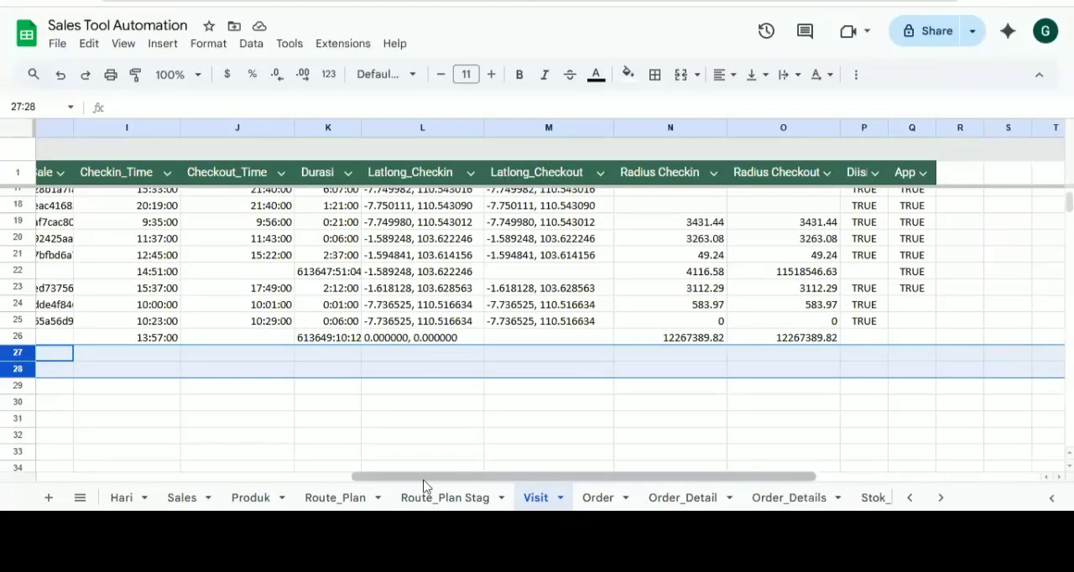
pyautogui.moveTo(424, 478); pyautogui.dragTo(333, 476)
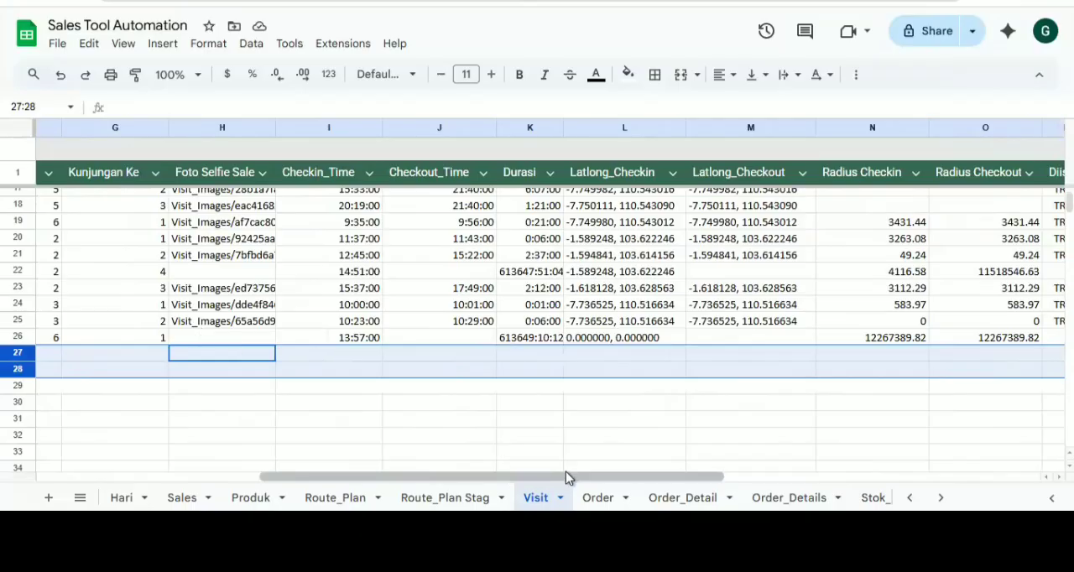
pyautogui.hscroll(3, 601, 470)
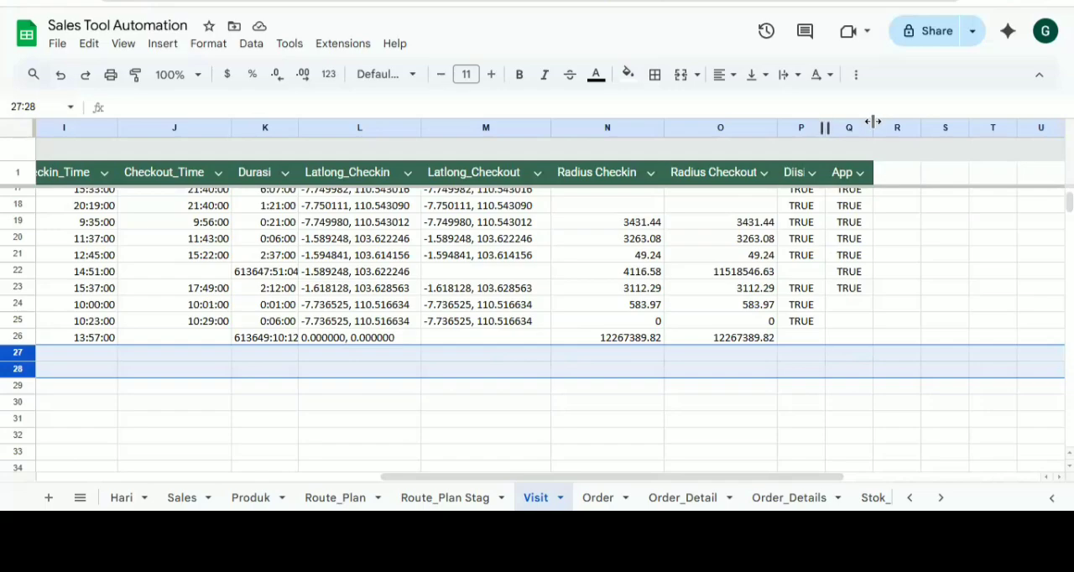
pyautogui.moveTo(873, 122); pyautogui.dragTo(910, 125)
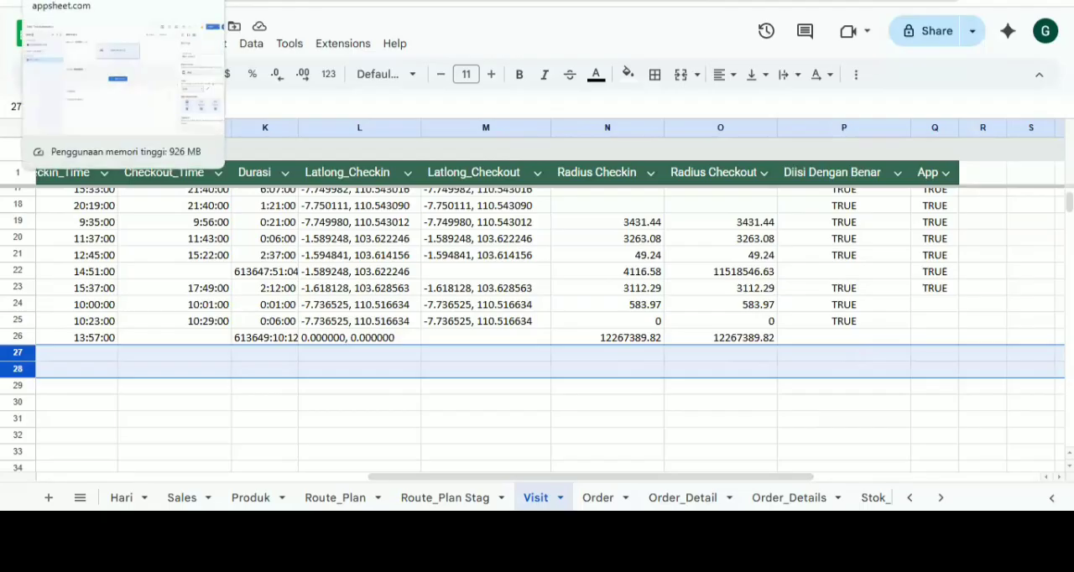
# Switch back to the AppSheet bot editor and limit the Visit event to updates only, excluding adds and deletes
pyautogui.click(84, 1)
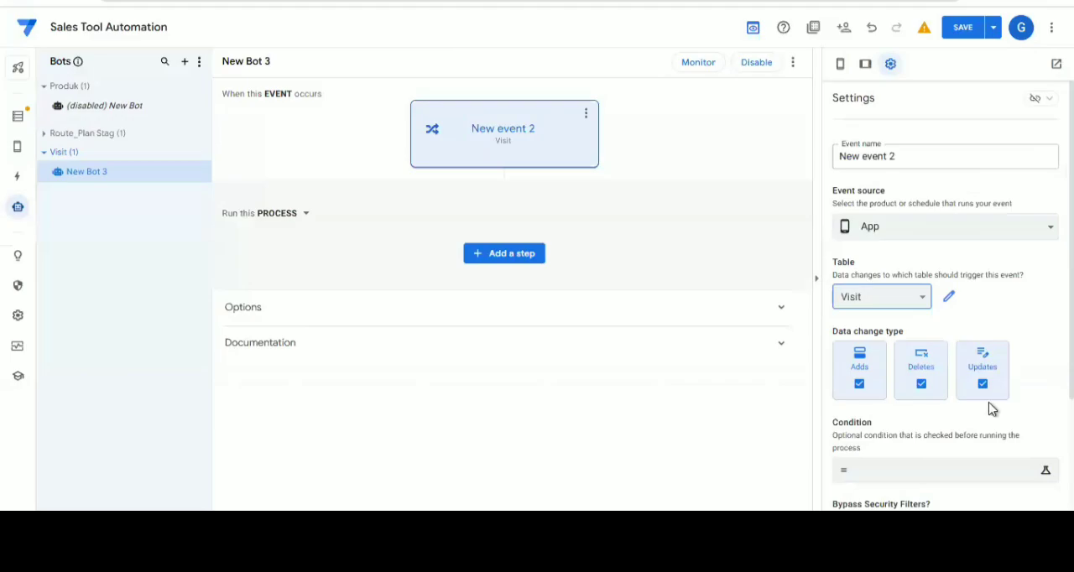
pyautogui.click(920, 386)
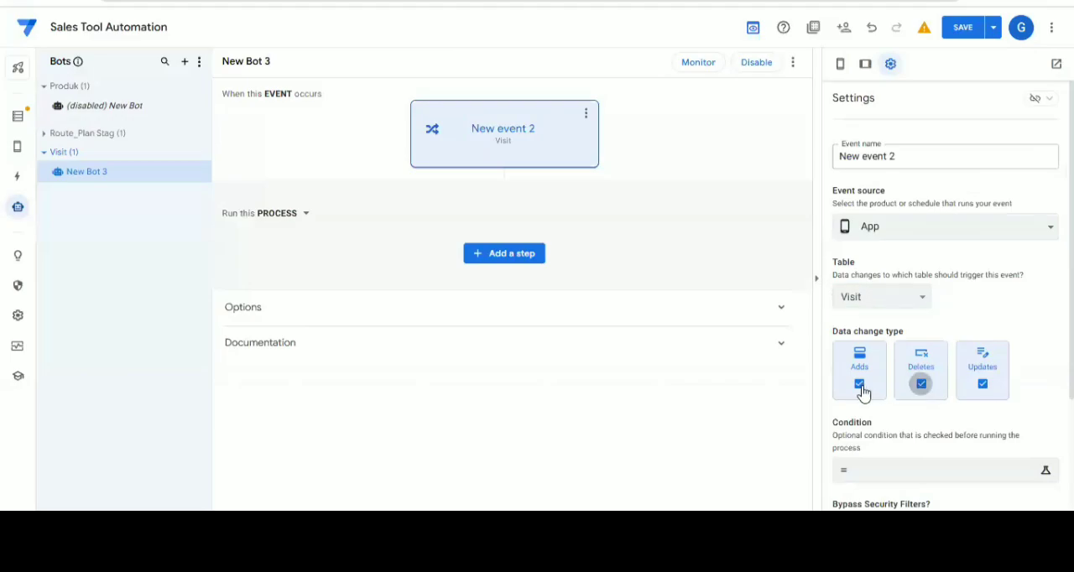
pyautogui.click(861, 390)
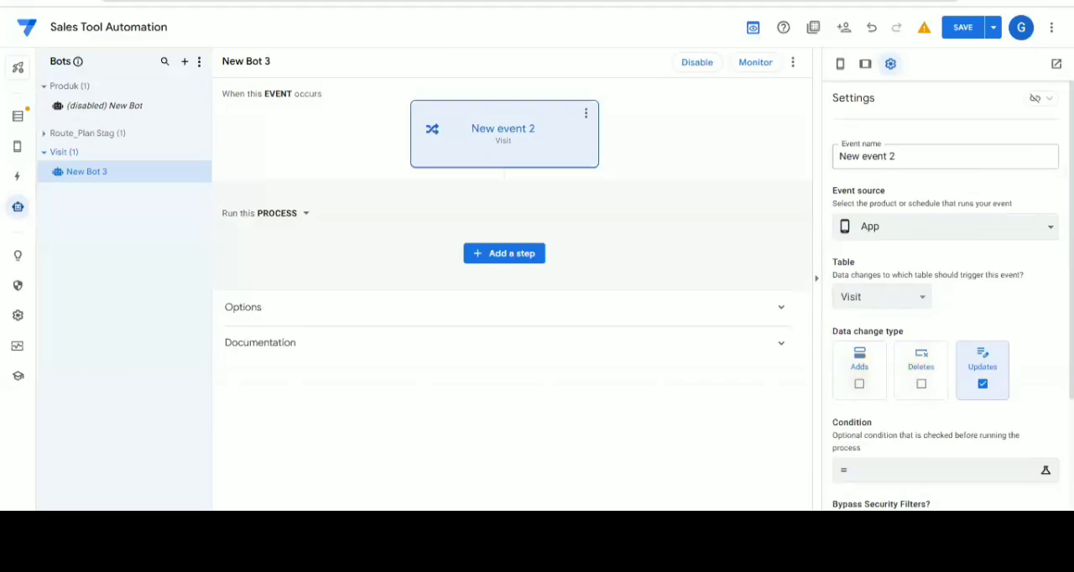
# Set the event's condition to [Diisi Dengan Benar]=TRUE and save the expression
pyautogui.click(889, 475)
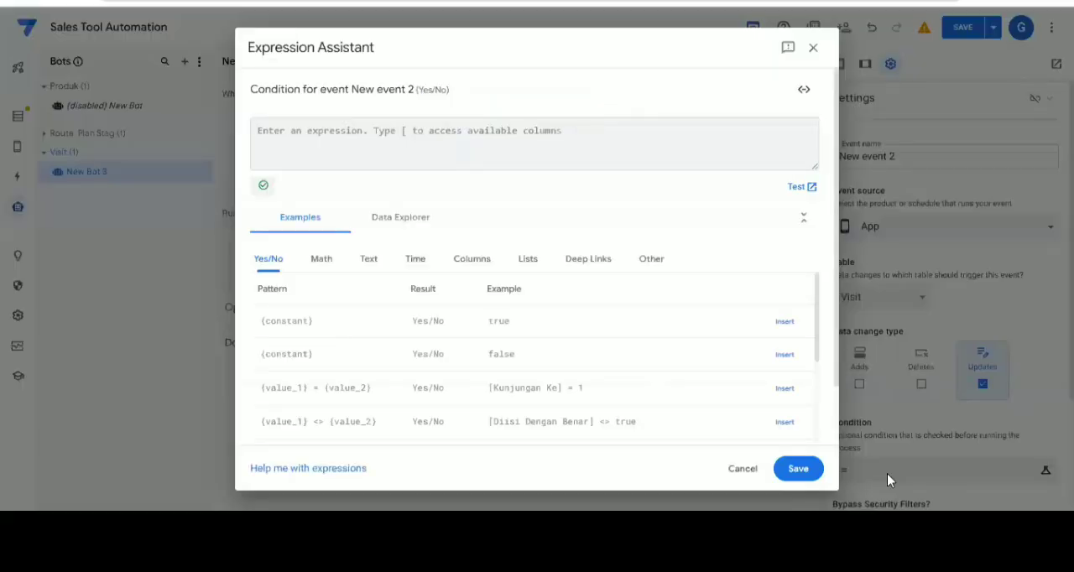
pyautogui.write('[di')
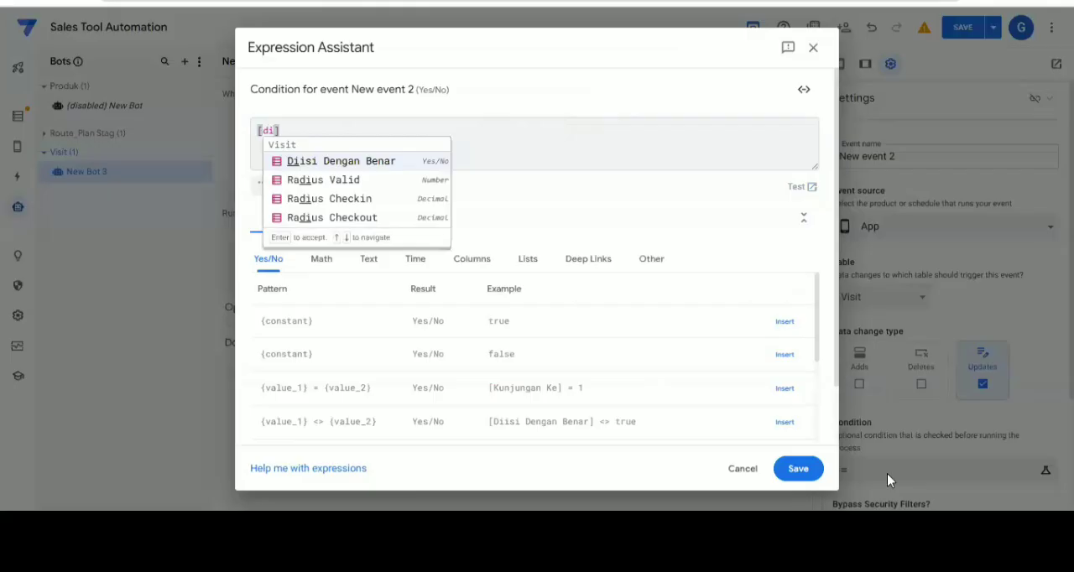
pyautogui.press('Return')
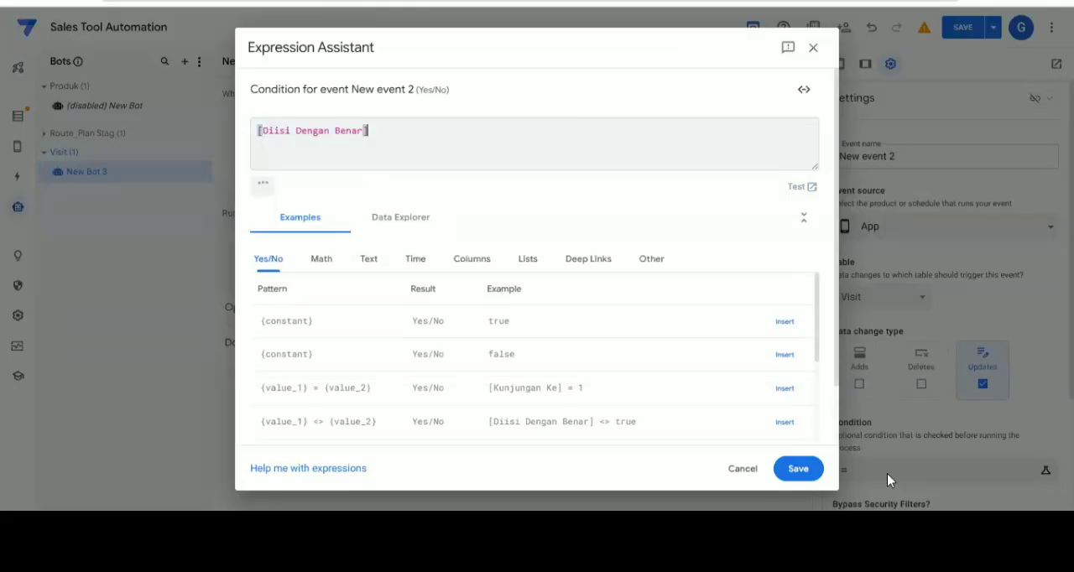
pyautogui.write('=T')
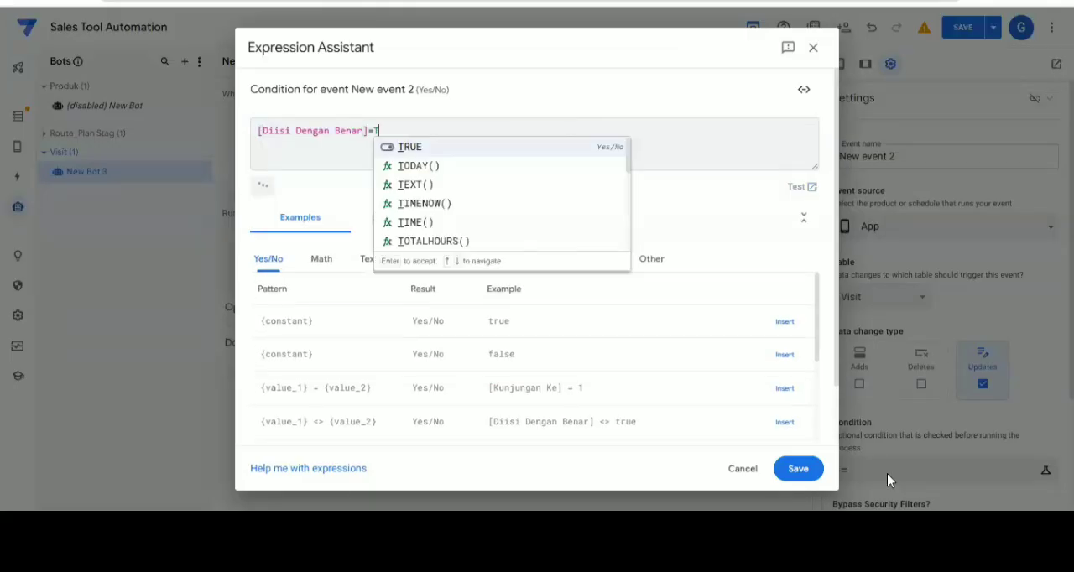
pyautogui.press('Return')
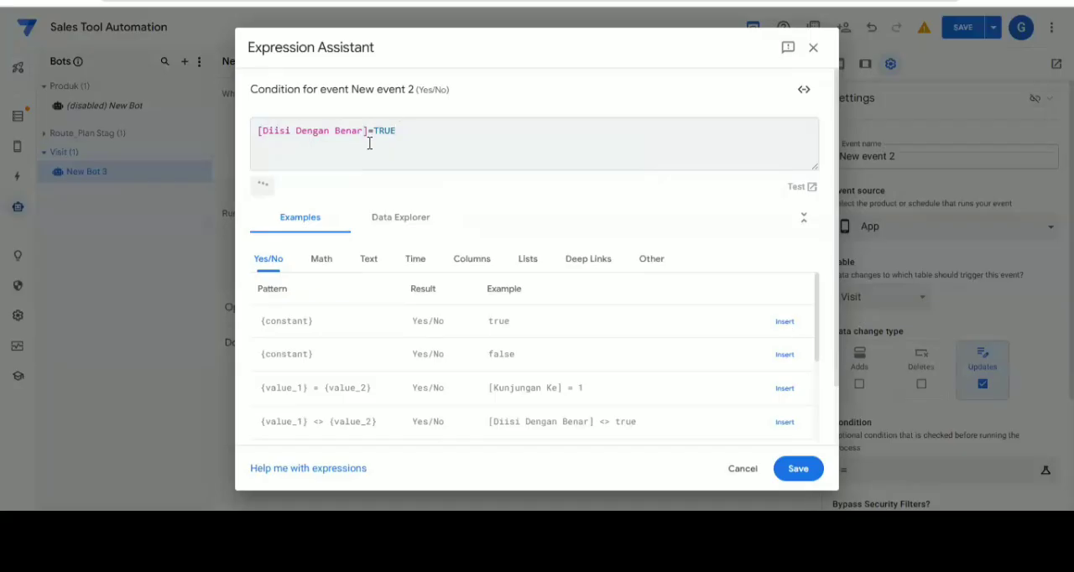
pyautogui.click(797, 470)
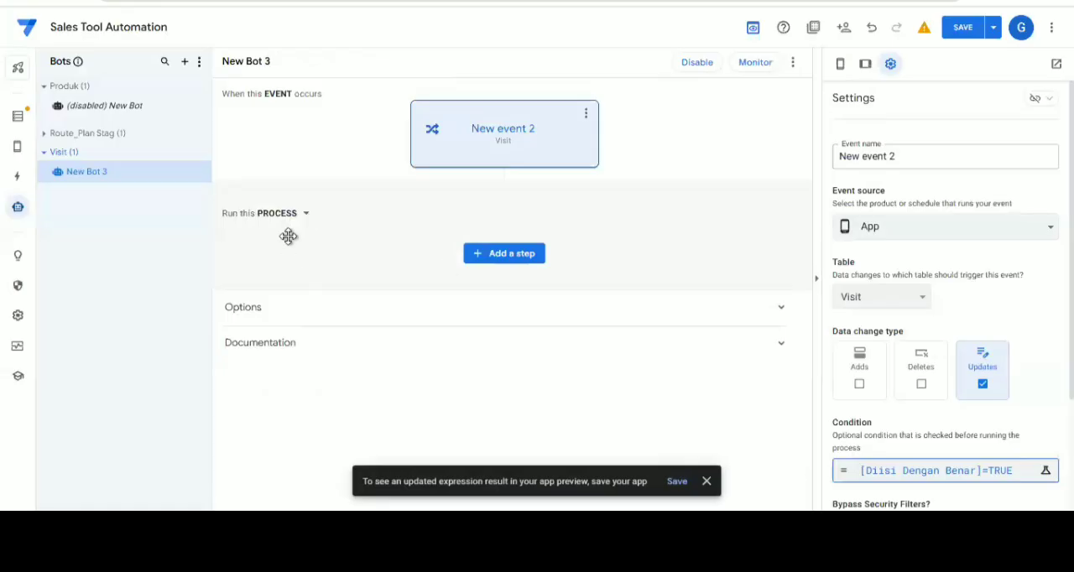
# Add a new step to the bot's process and name it Kiirm Notifikasi WA
pyautogui.click(503, 254)
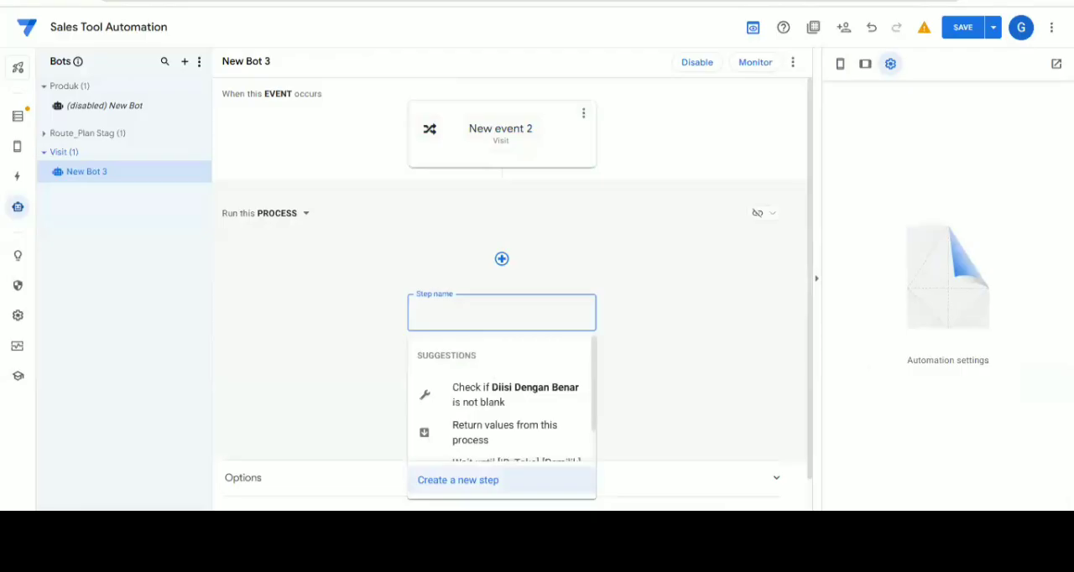
pyautogui.press('Return')
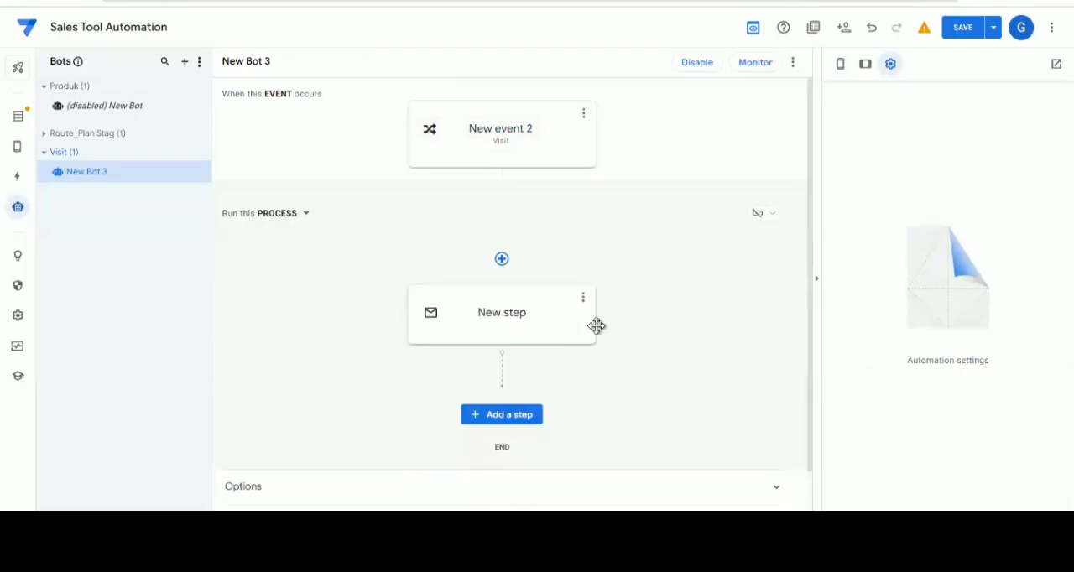
pyautogui.scroll(-1, 495, 285)
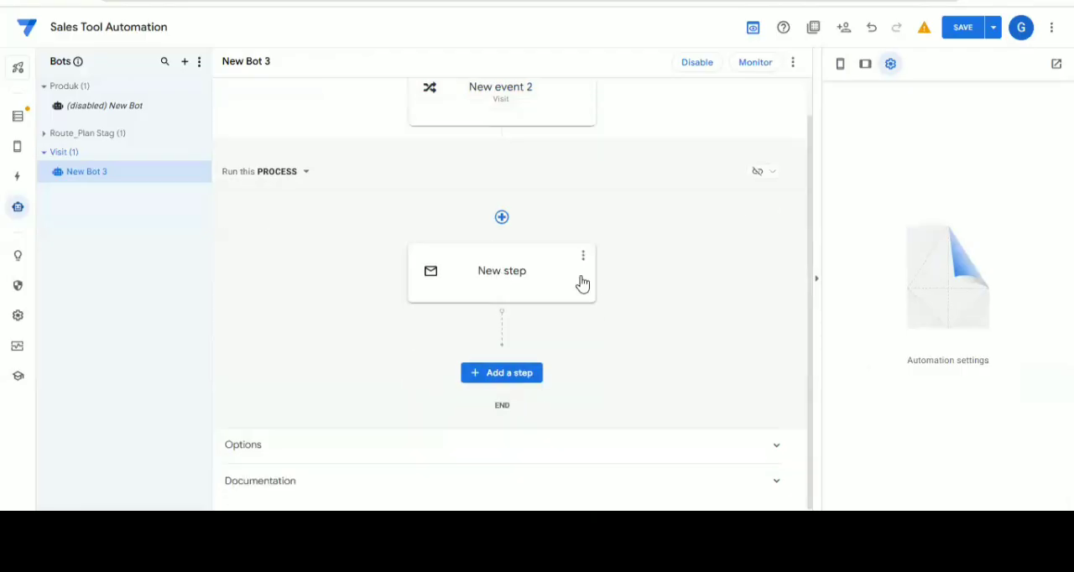
pyautogui.click(499, 272)
pyautogui.click(500, 272)
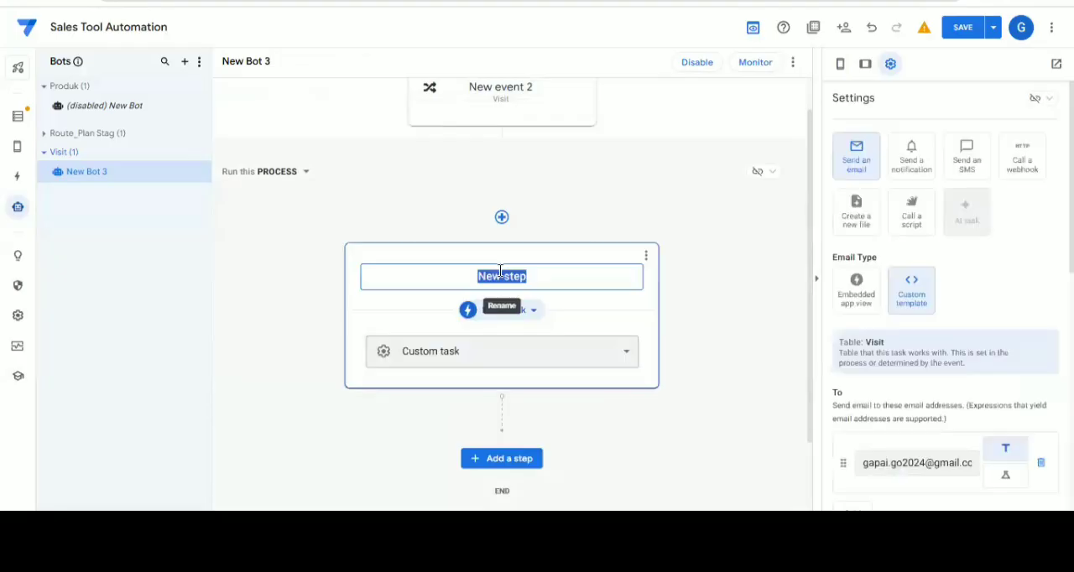
pyautogui.write('Ki')
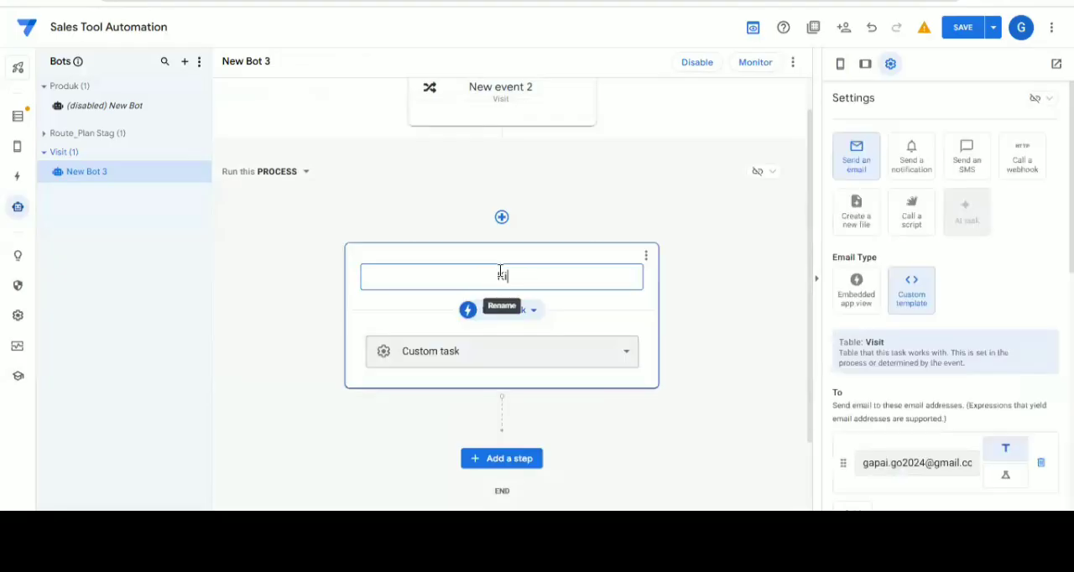
pyautogui.write('rim Notifikasi')
pyautogui.write(' WA')
pyautogui.click(746, 258)
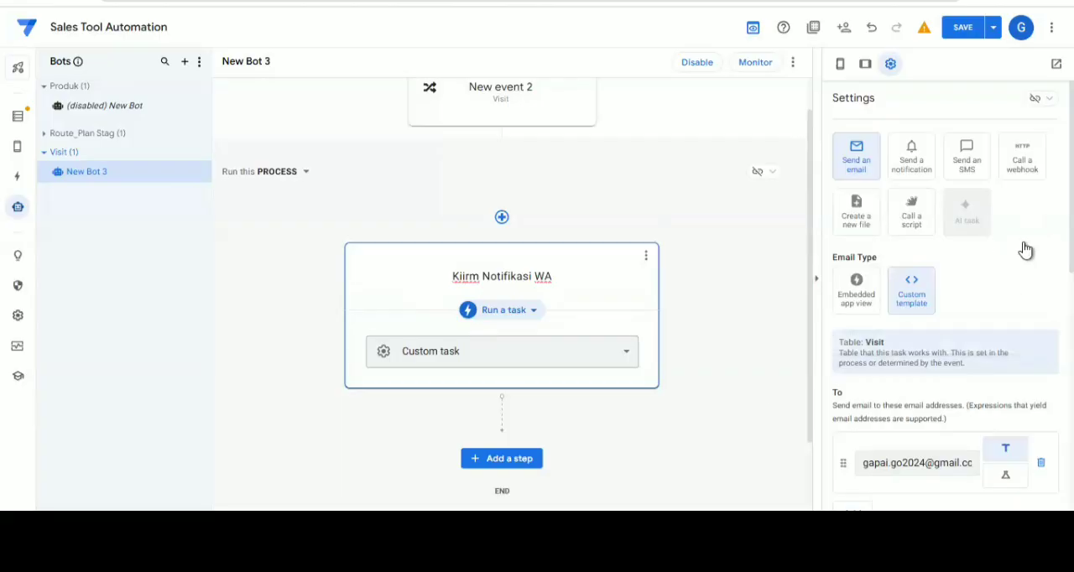
# Make the step's task call a webhook with the Custom preset
pyautogui.click(1029, 173)
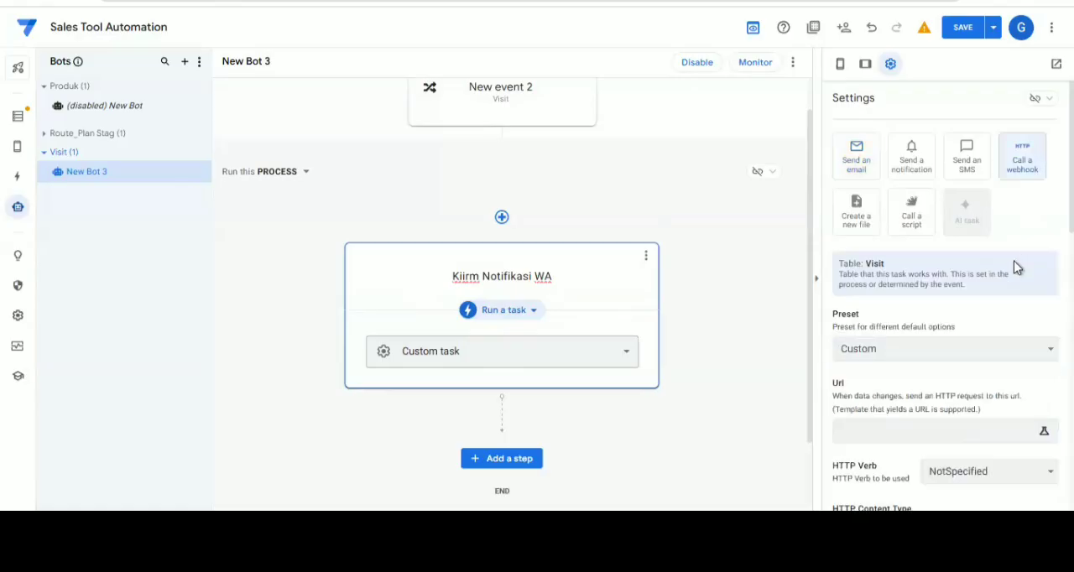
pyautogui.scroll(-1, 987, 286)
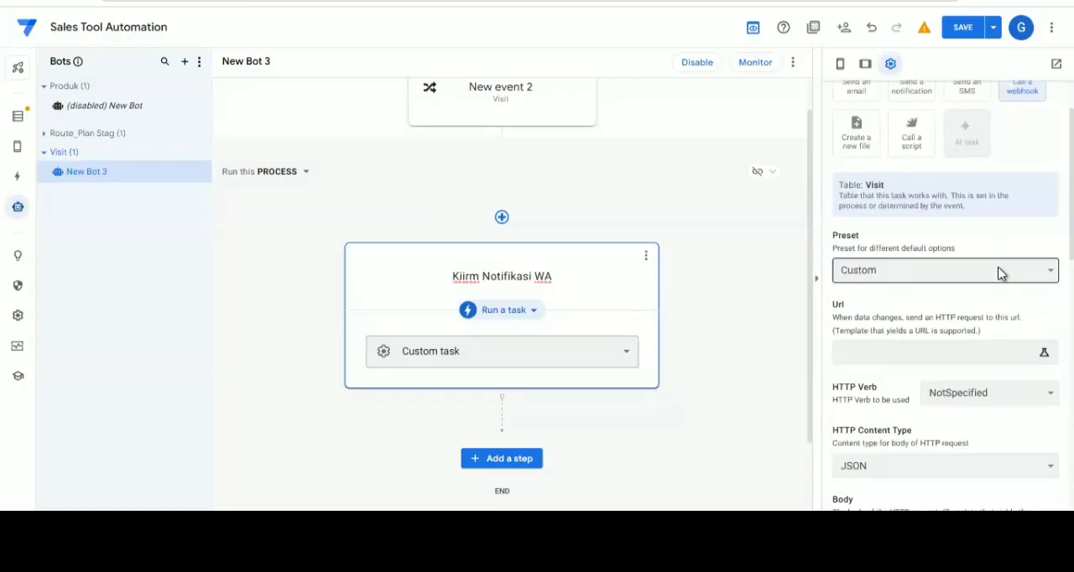
pyautogui.click(999, 273)
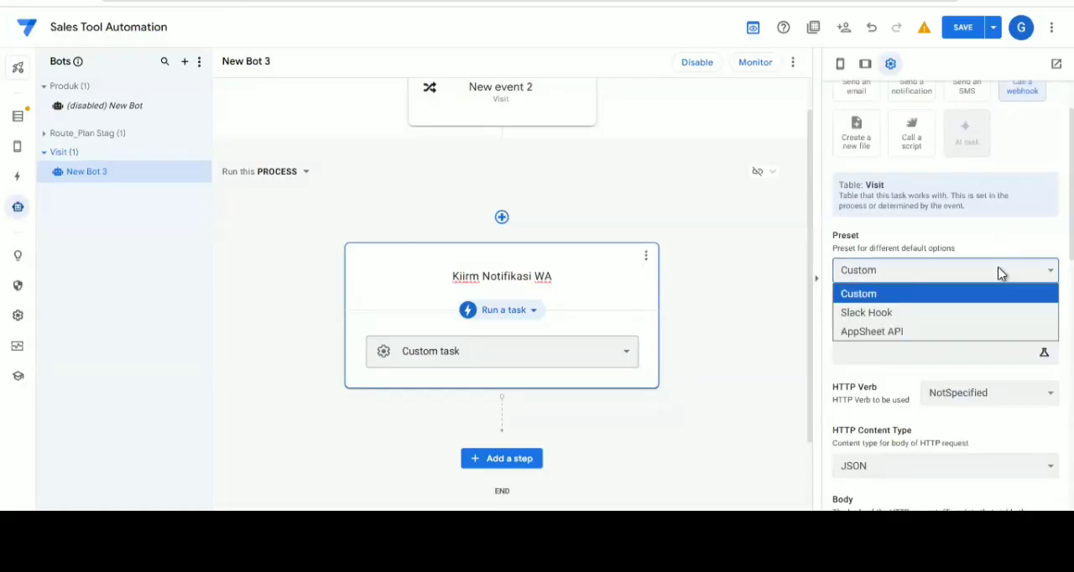
pyautogui.click(883, 299)
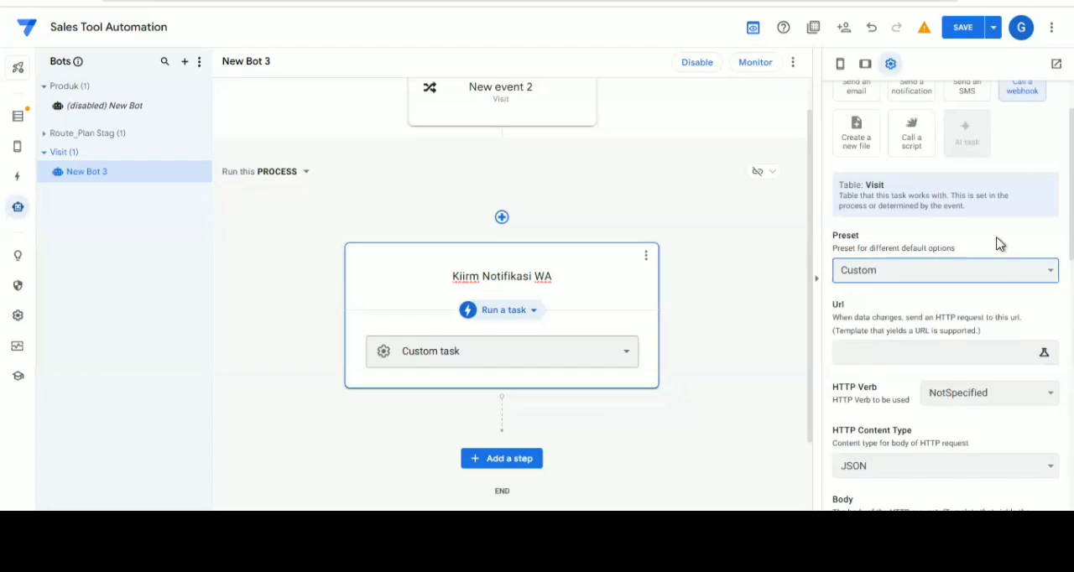
pyautogui.scroll(2, 1006, 216)
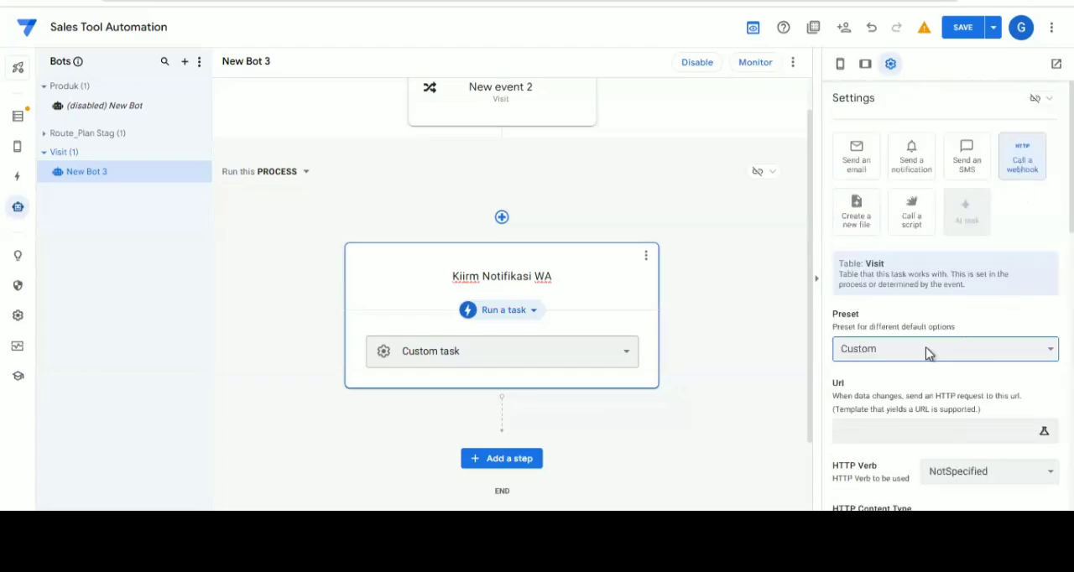
pyautogui.scroll(-1, 928, 354)
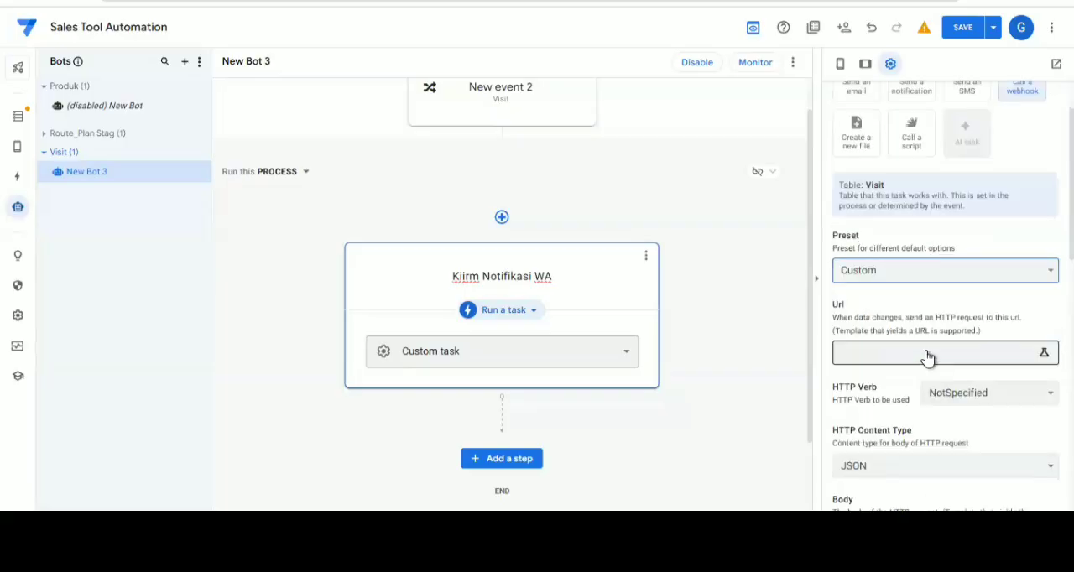
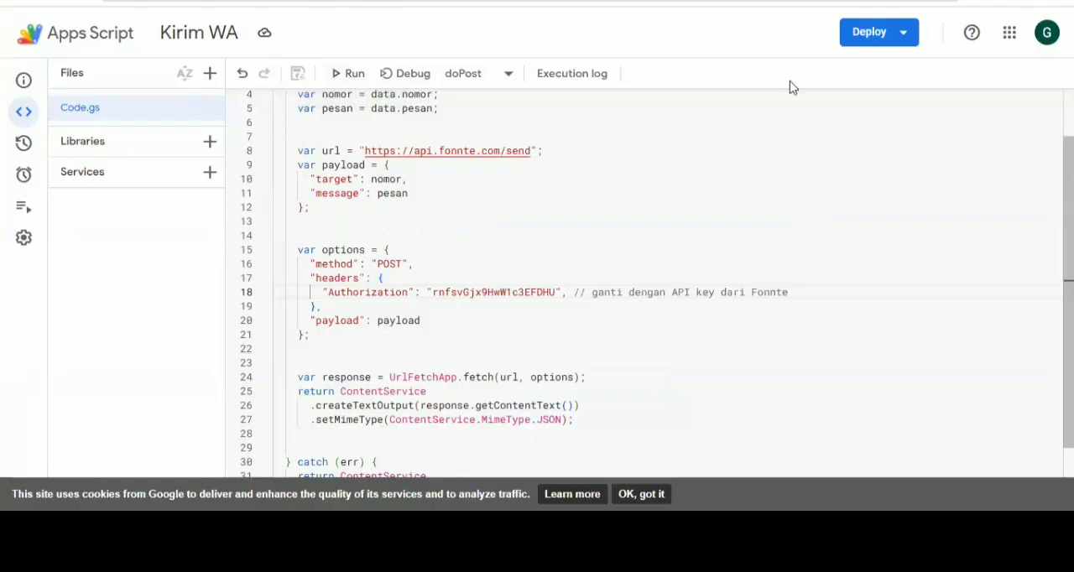
# Start a new deployment of the Kirim WA script with Web app as its type
pyautogui.click(873, 36)
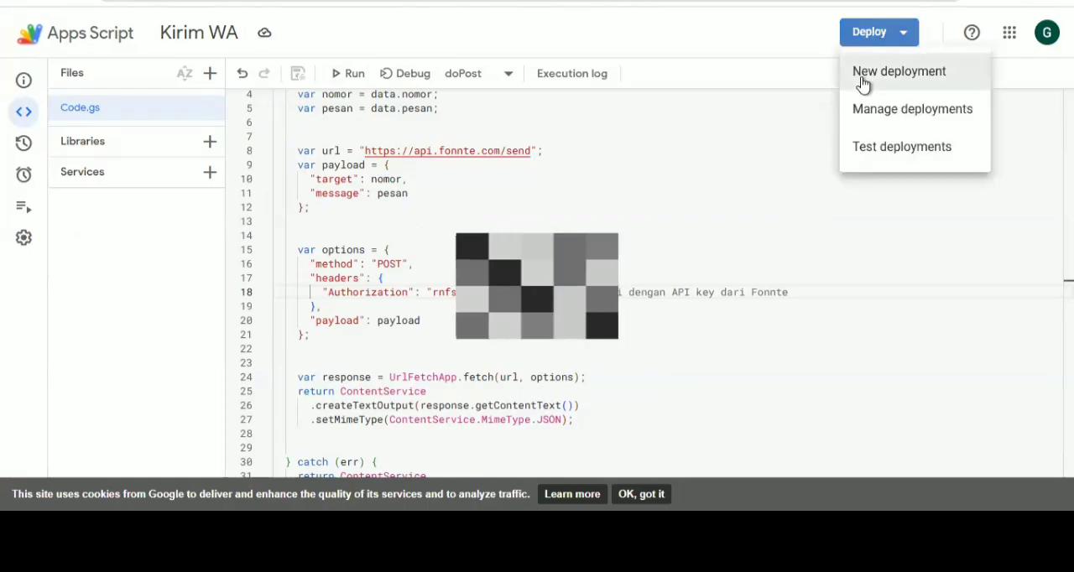
pyautogui.click(864, 81)
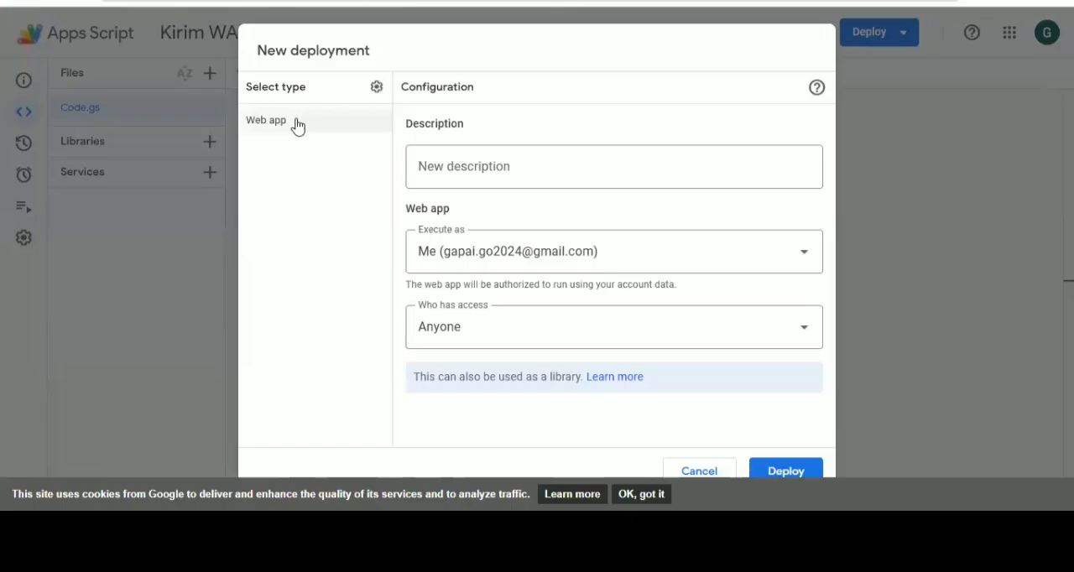
pyautogui.click(377, 89)
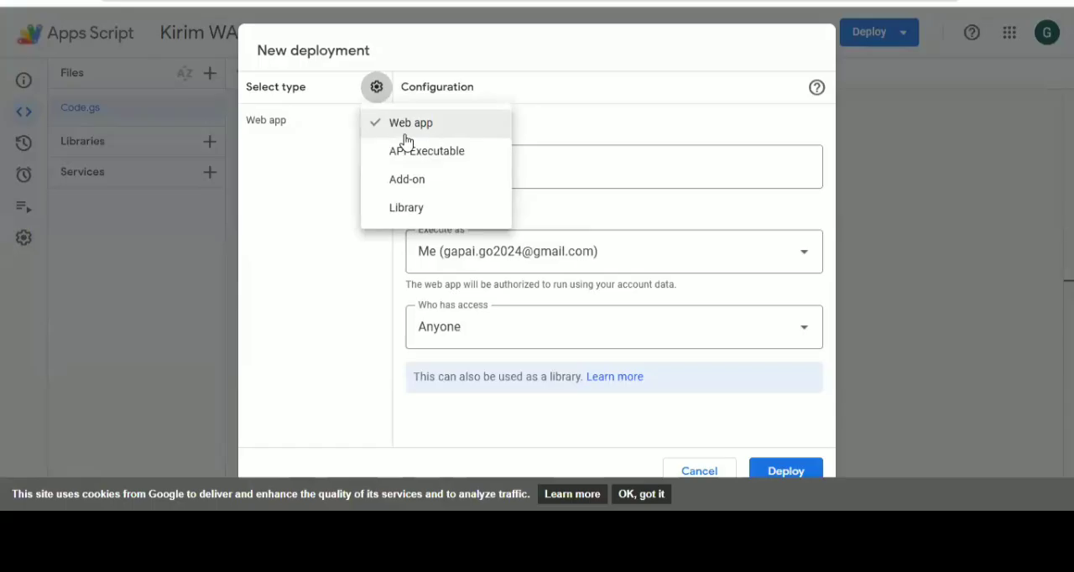
pyautogui.click(372, 232)
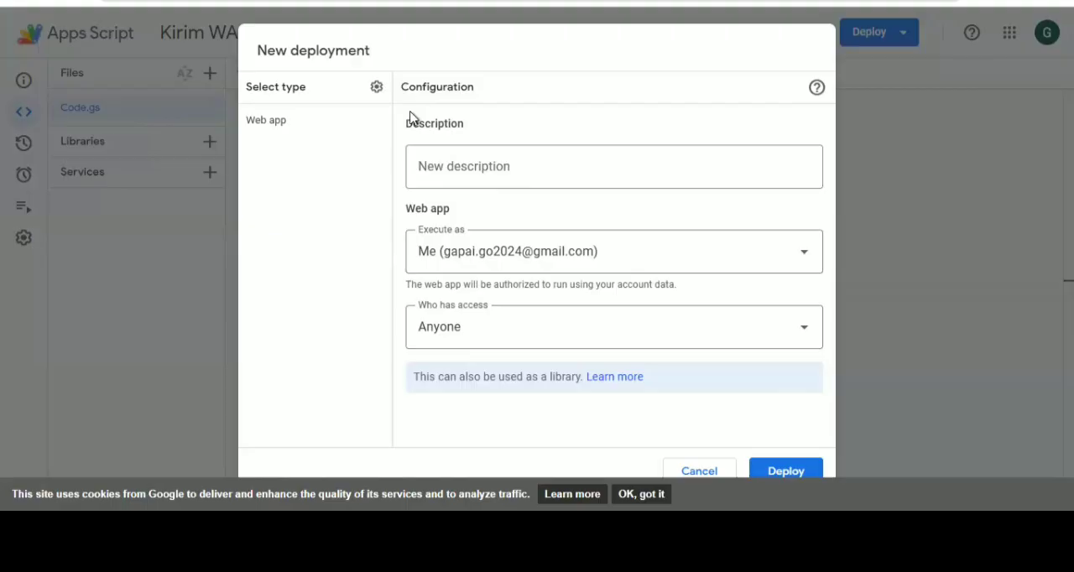
# Set the web app's access to Anyone and deploy it
pyautogui.click(508, 340)
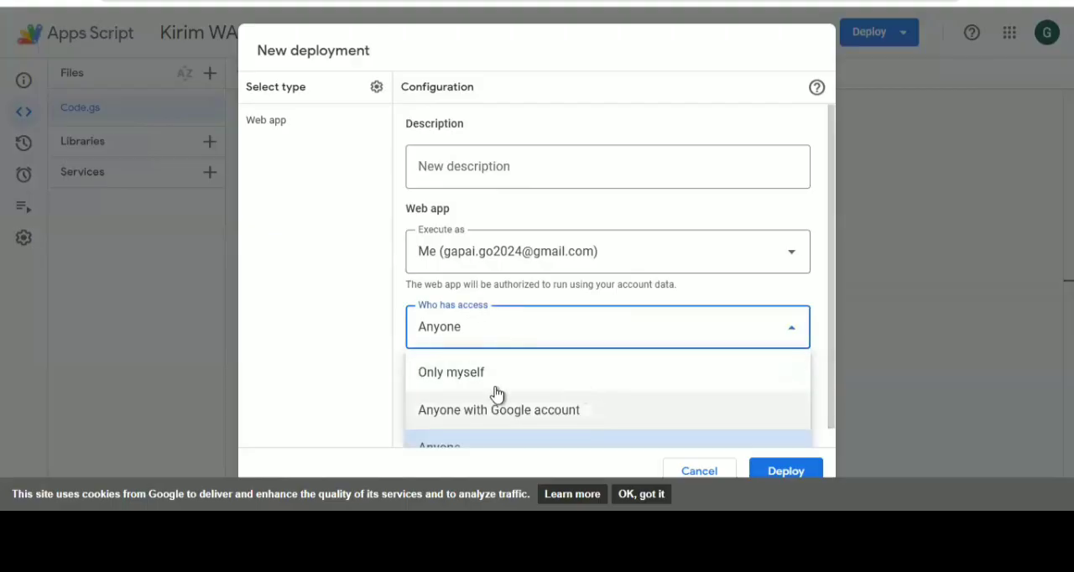
pyautogui.click(439, 378)
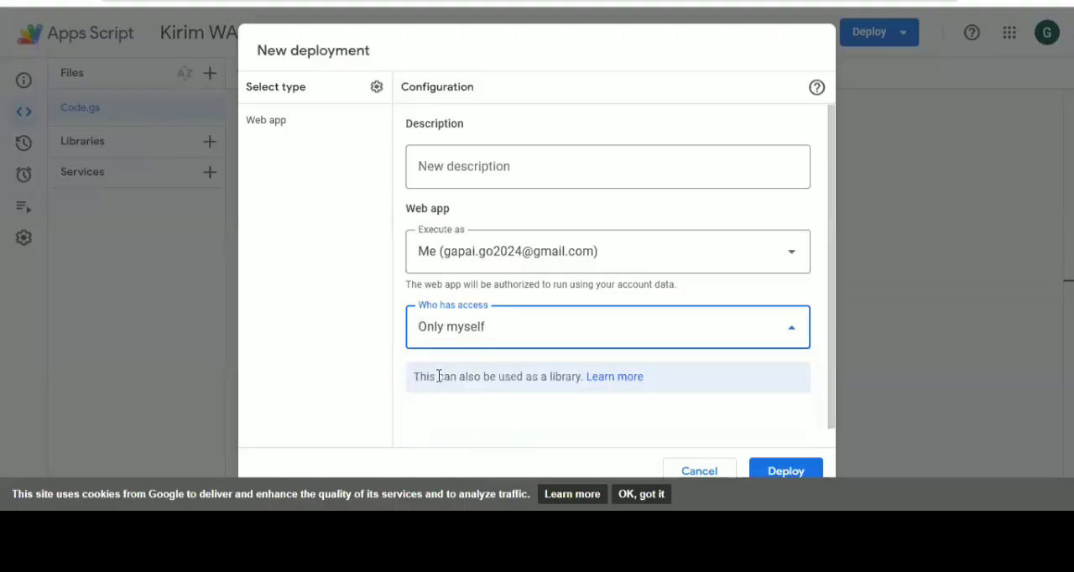
pyautogui.click(518, 340)
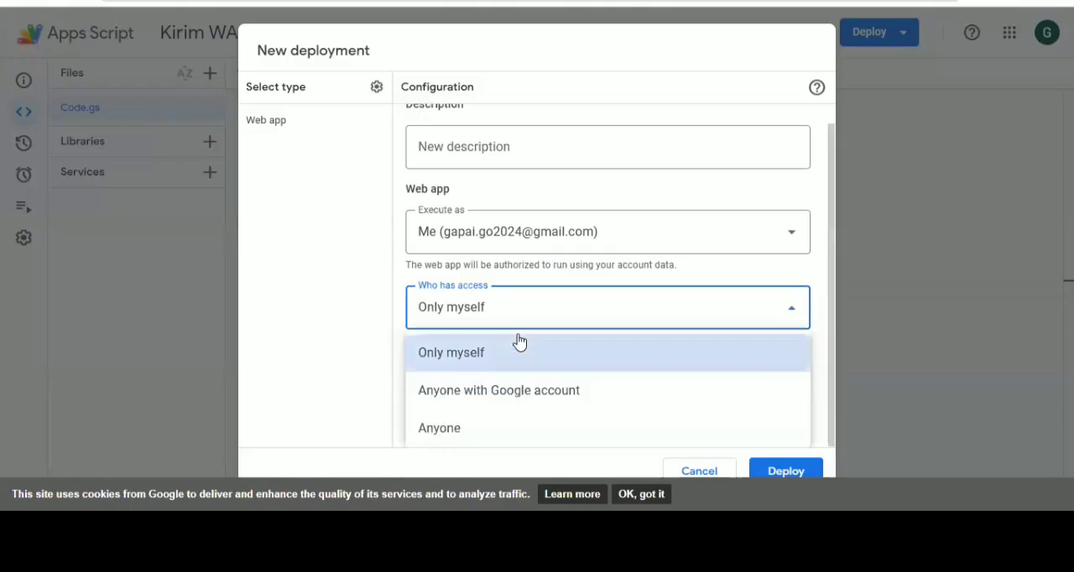
pyautogui.click(461, 430)
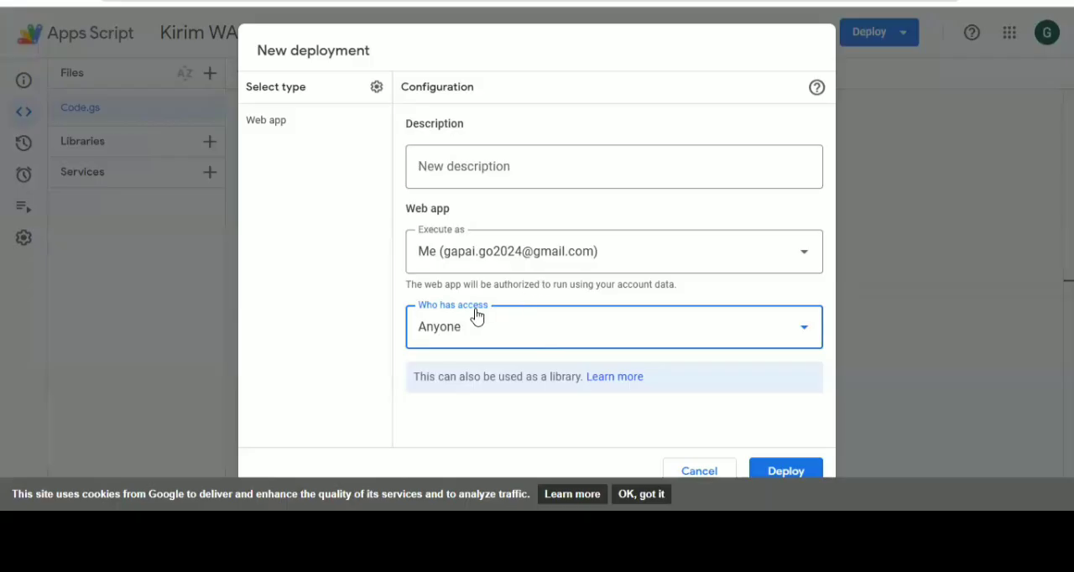
pyautogui.click(794, 460)
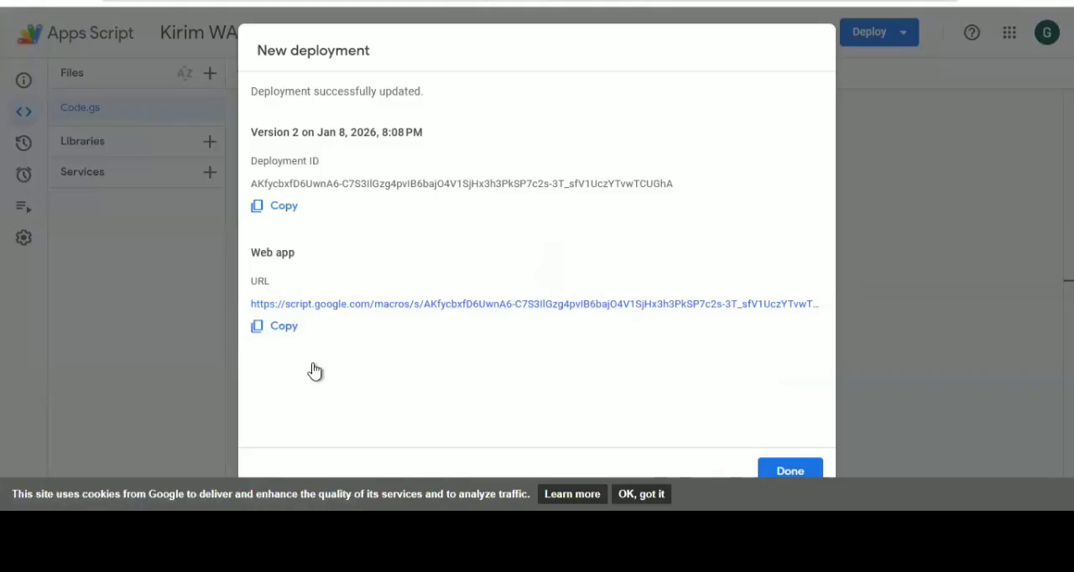
# Copy the deployed web app's URL, switch to the AppSheet bot editor, and save it as the webhook task's Url
pyautogui.click(284, 327)
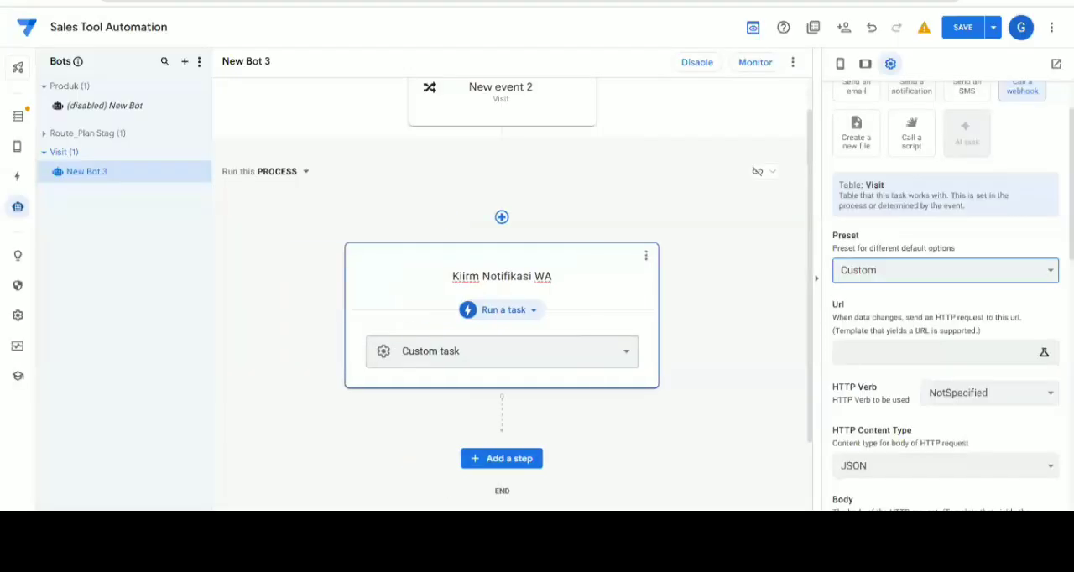
pyautogui.click(879, 355)
pyautogui.click(880, 356)
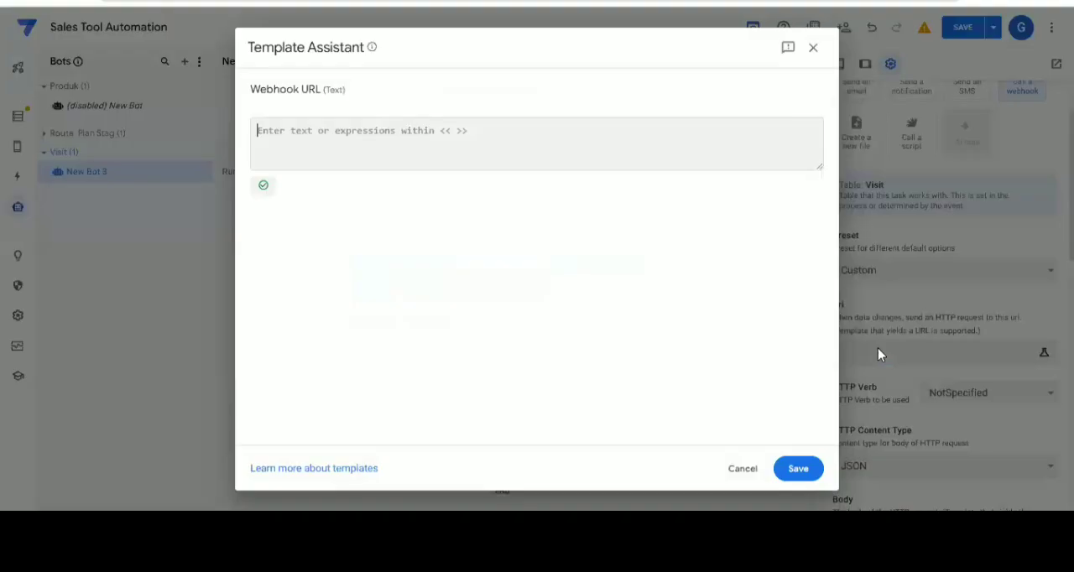
pyautogui.hotkey('ctrl', 'v')
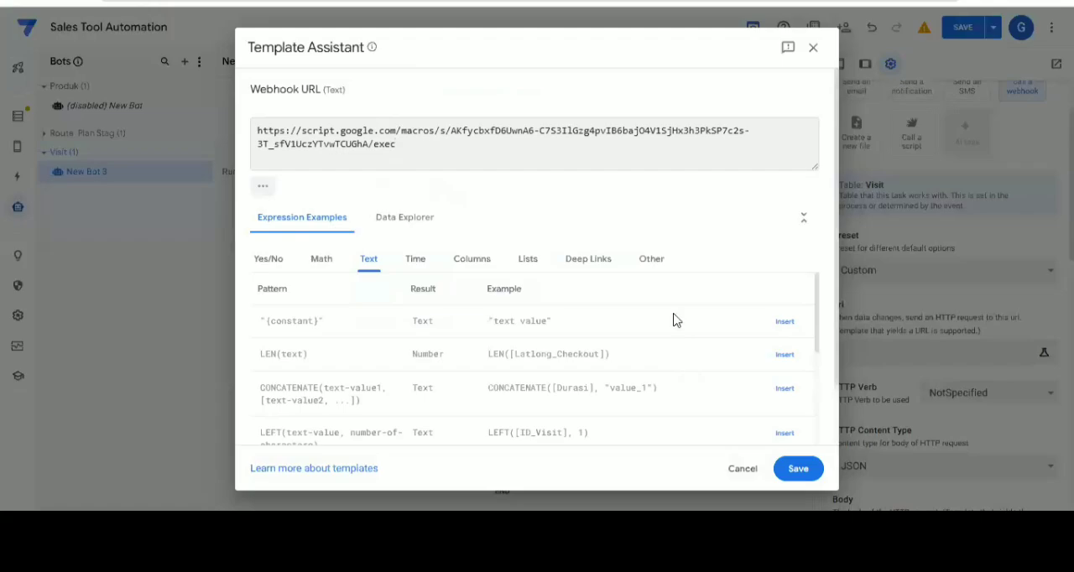
pyautogui.click(803, 476)
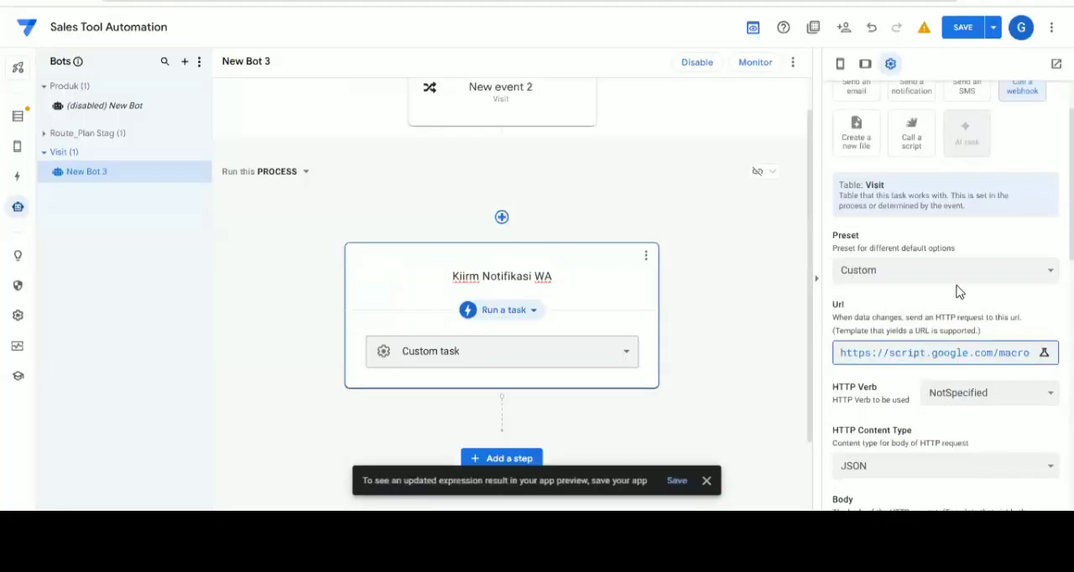
# Set the webhook's HTTP verb to Post
pyautogui.scroll(-1, 959, 291)
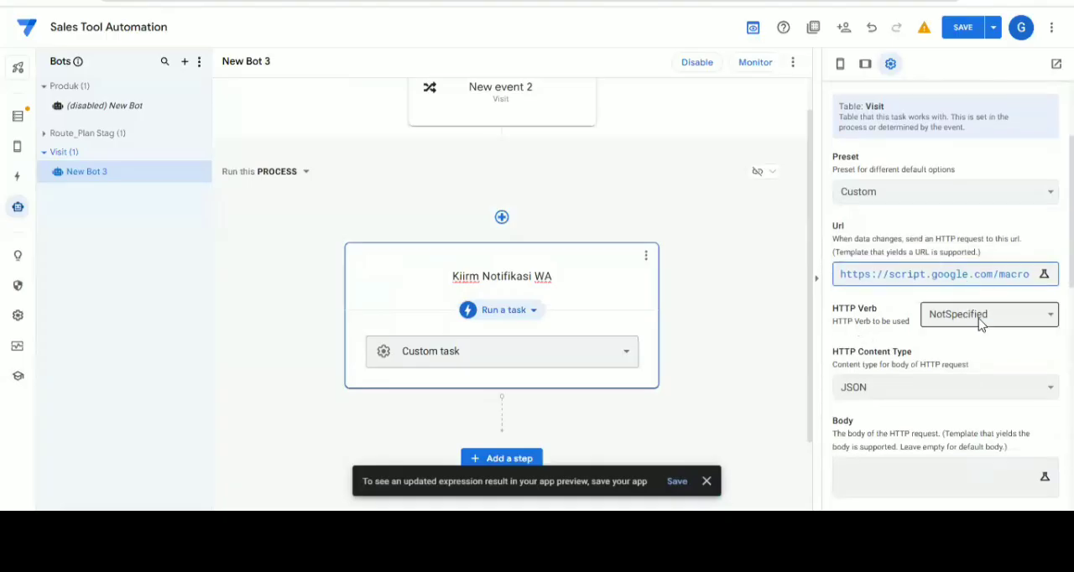
pyautogui.click(981, 318)
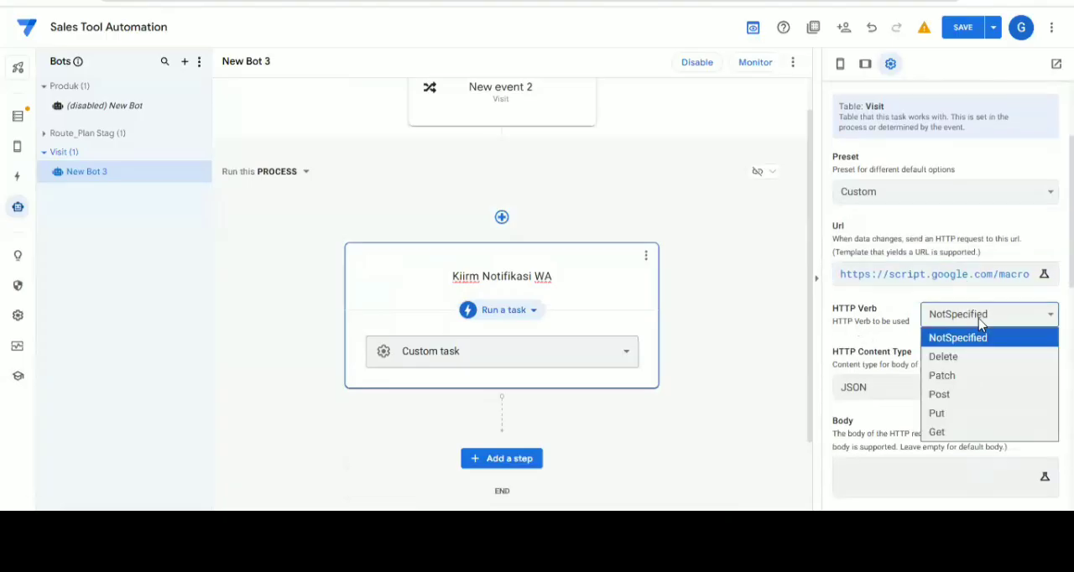
pyautogui.click(941, 396)
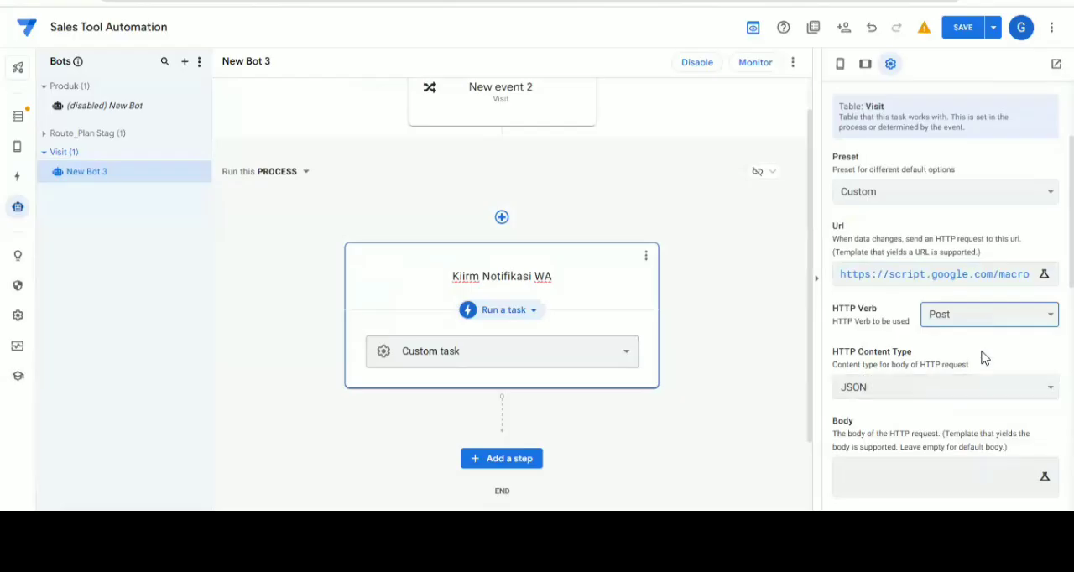
pyautogui.scroll(-1, 982, 359)
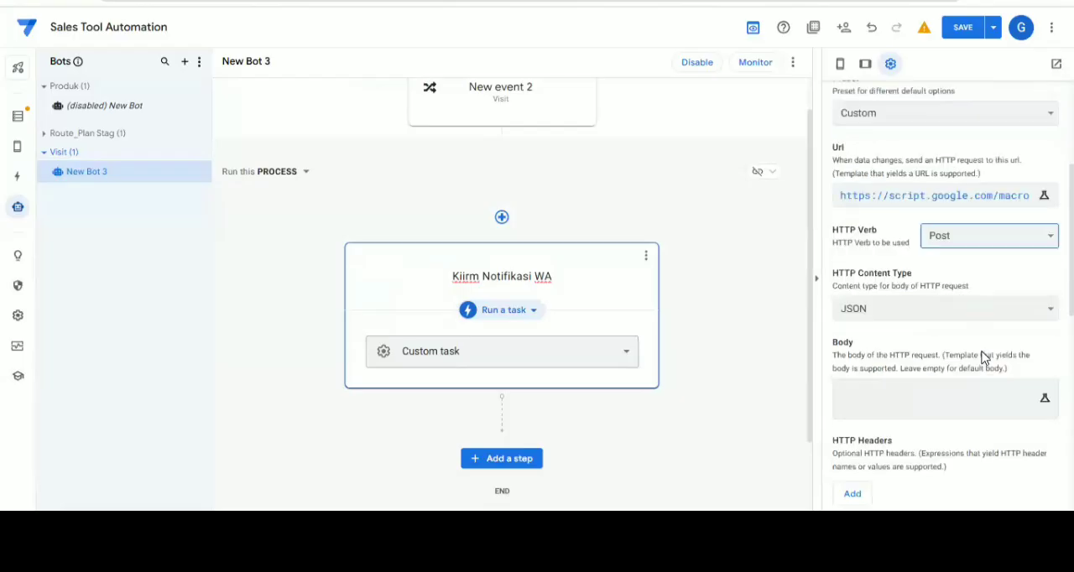
pyautogui.click(939, 400)
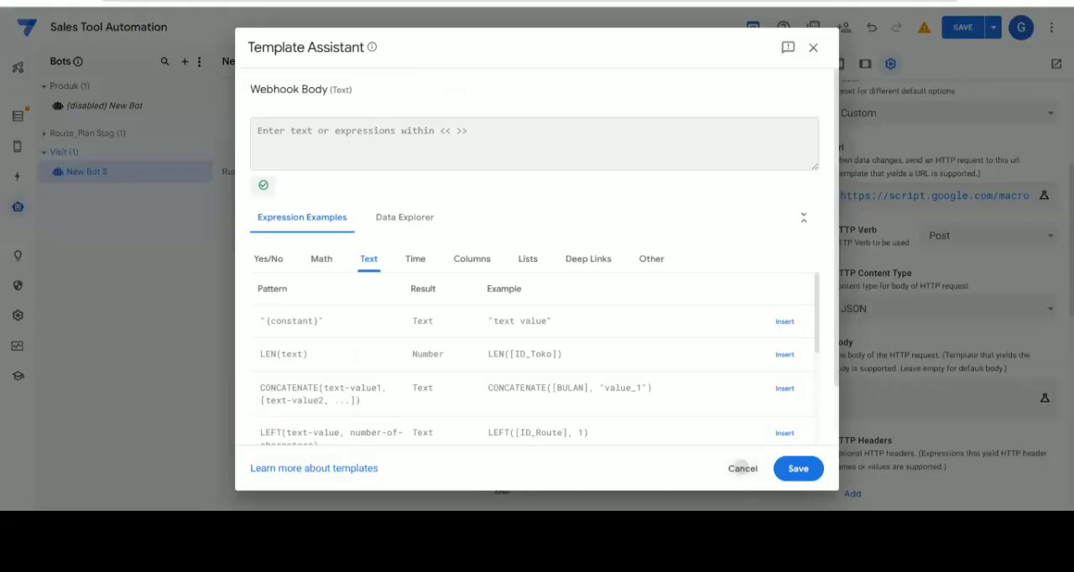
pyautogui.click(743, 469)
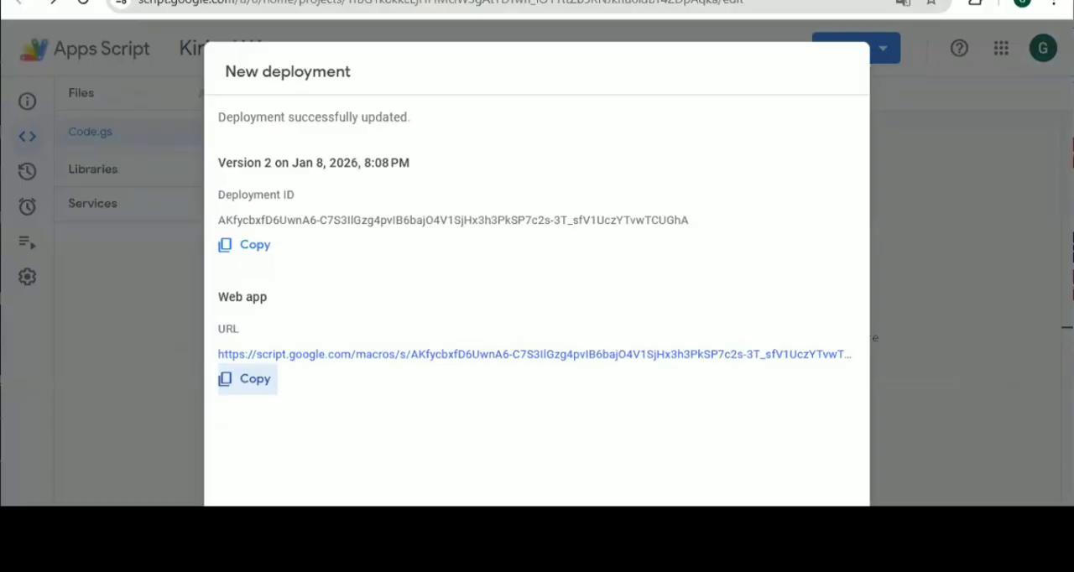
# Switch to the Apps Script project, close the deployment dialog, and check the variable names used for target and message in the payload
pyautogui.click(810, 539)
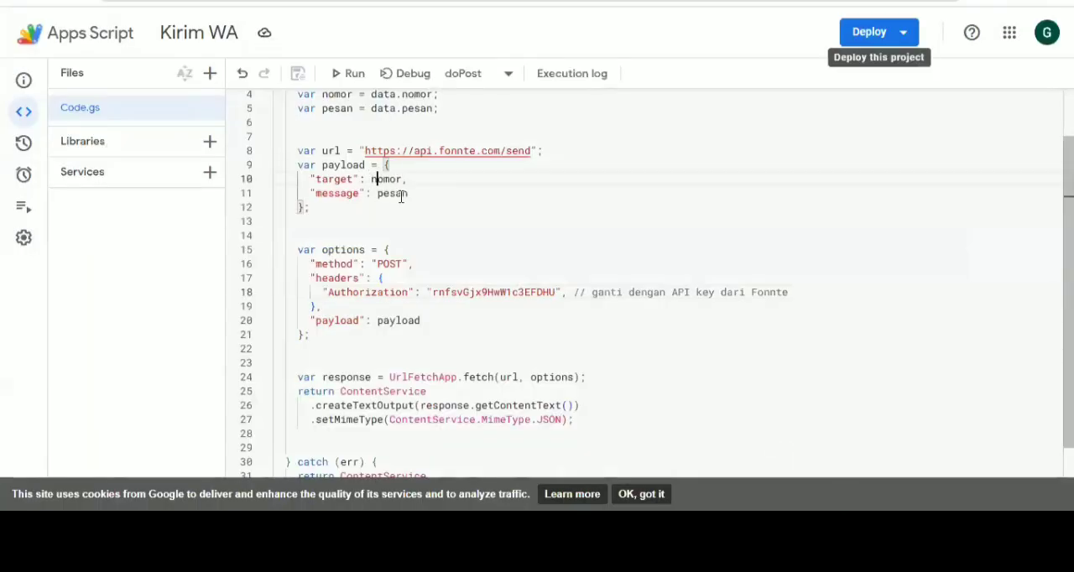
pyautogui.doubleClick(384, 179)
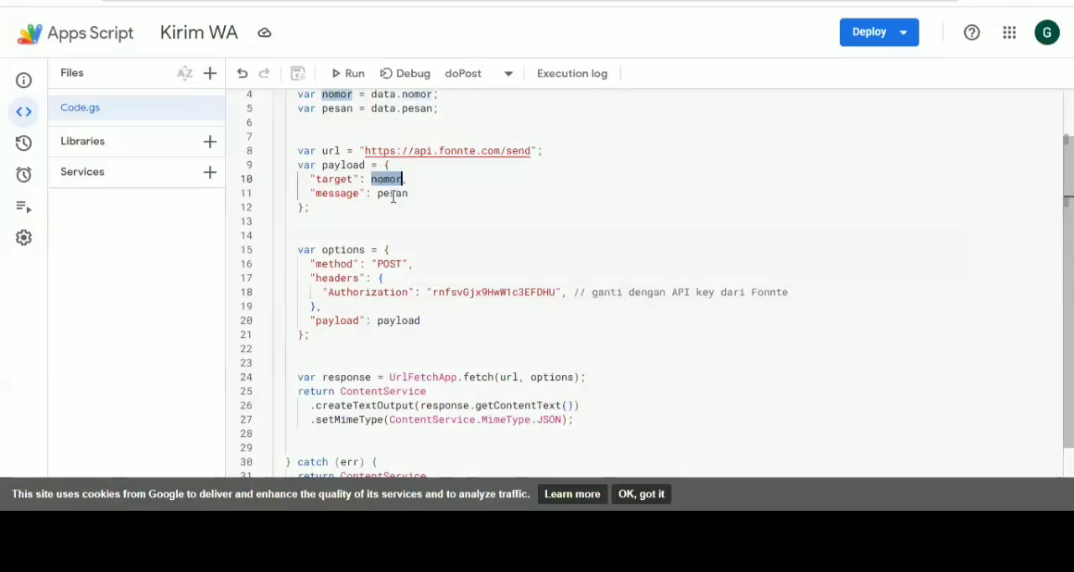
pyautogui.doubleClick(392, 194)
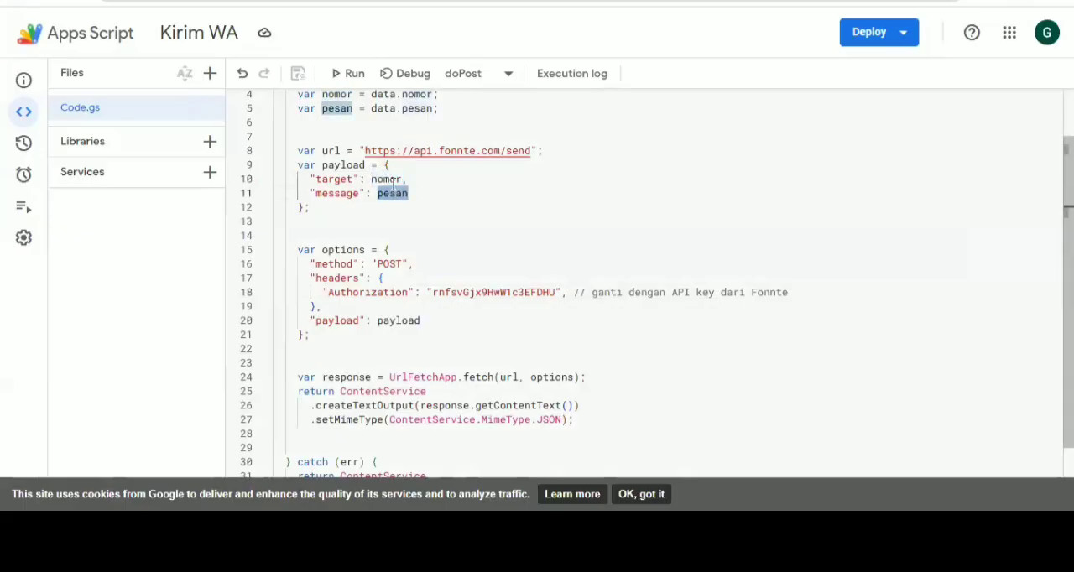
pyautogui.doubleClick(394, 182)
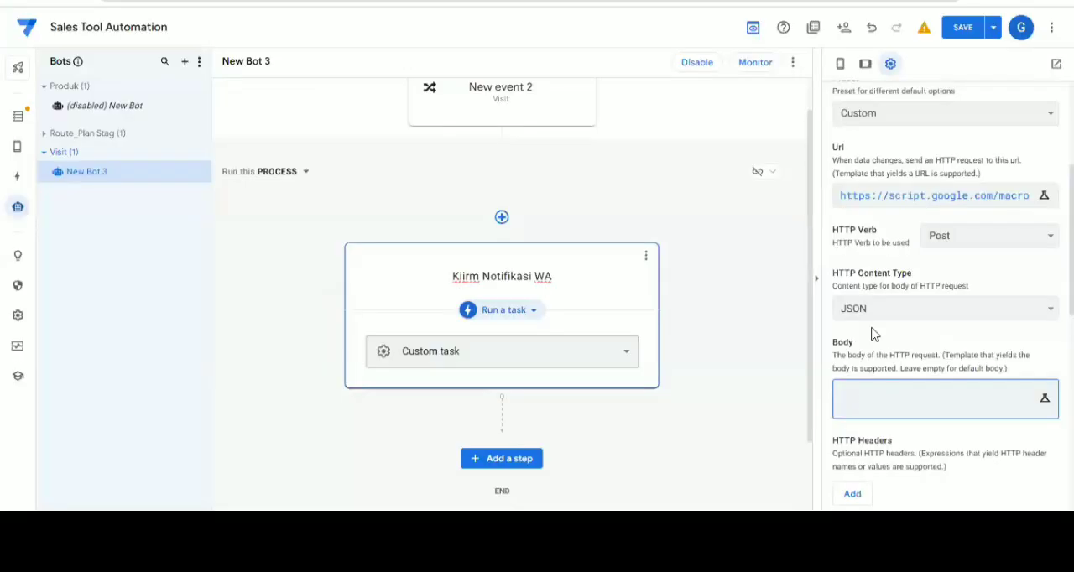
# Switch back to AppSheet and start the webhook body as a JSON object with an empty "nomor" field
pyautogui.click(888, 401)
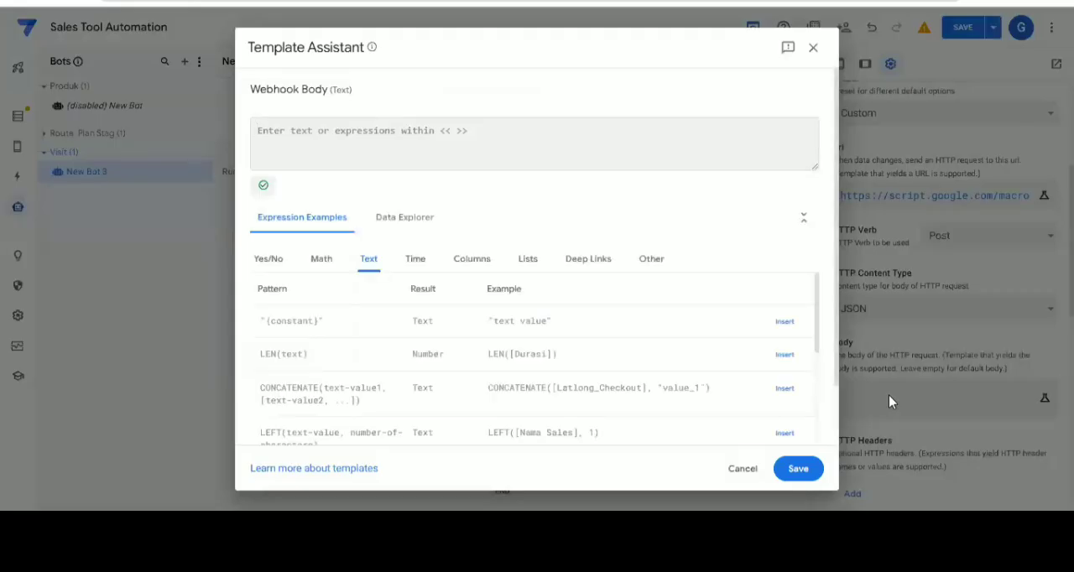
pyautogui.write('{')
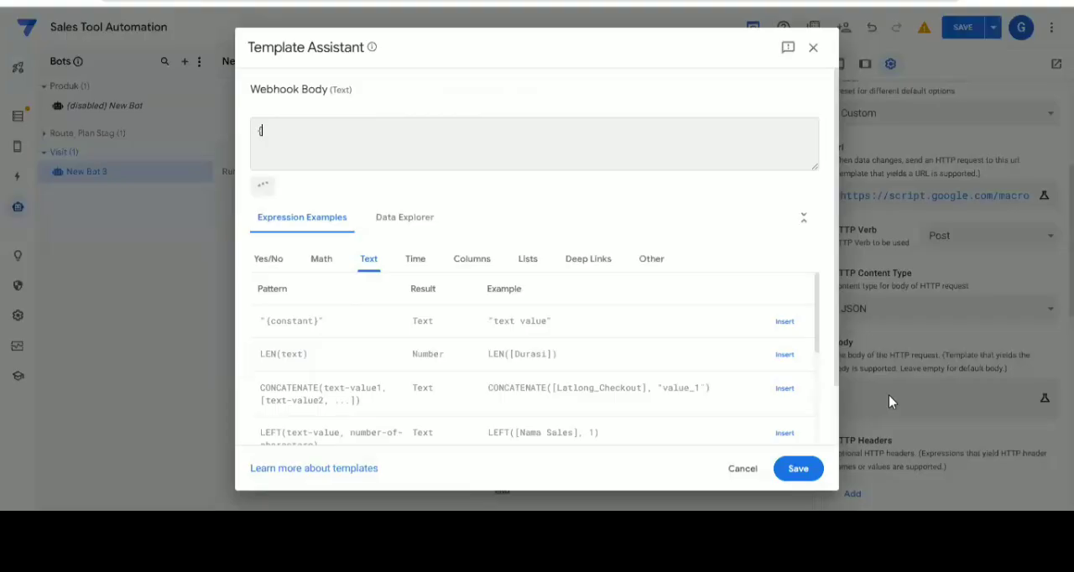
pyautogui.write('}')
pyautogui.press('Return')
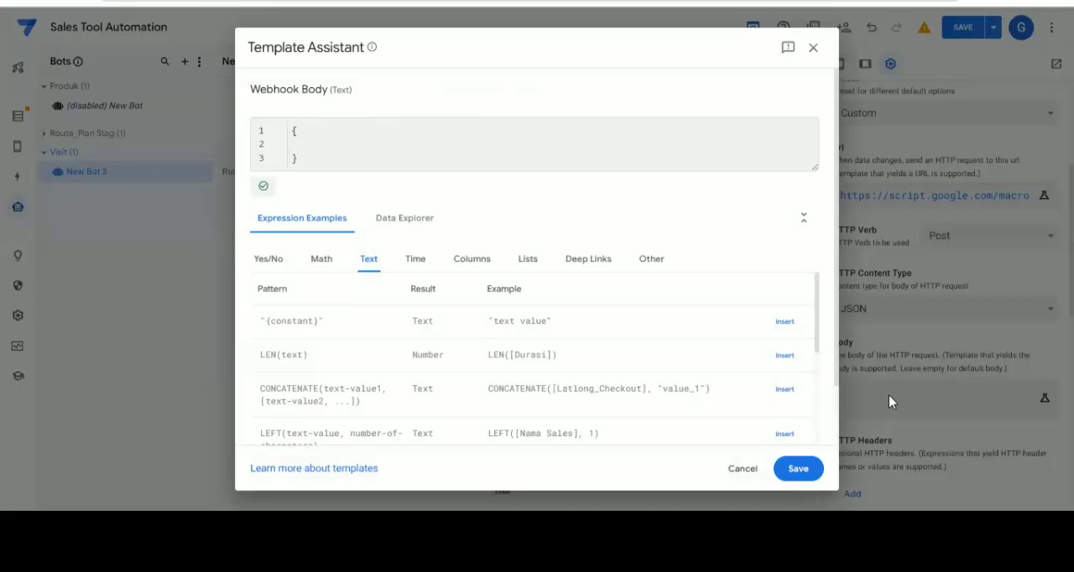
pyautogui.write('"nomor":"",')
pyautogui.press('Return')
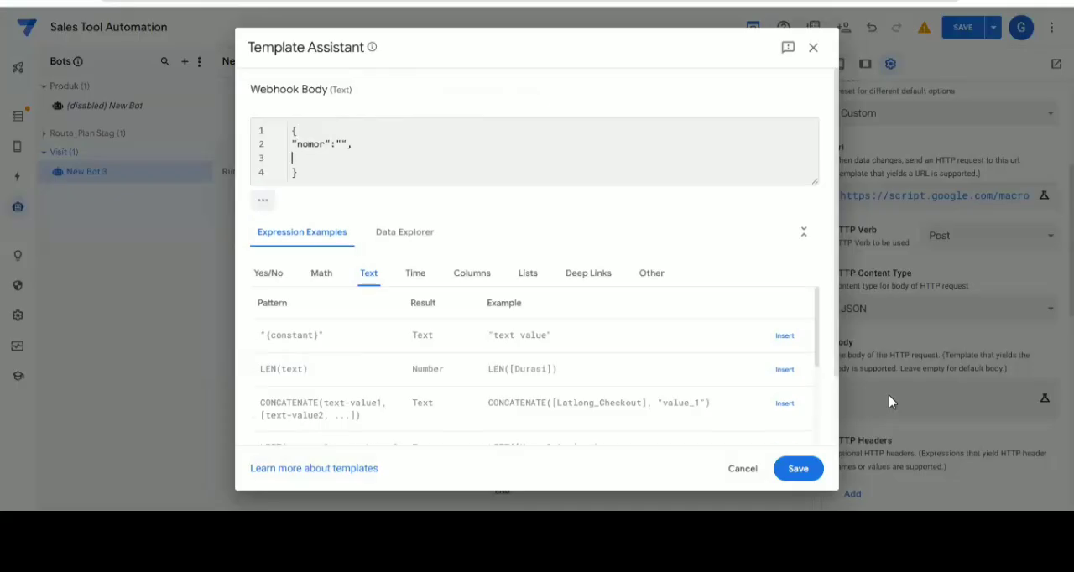
# Add an empty "pesan" field below "nomor" in the webhook body's JSON
pyautogui.write('"pesan')
pyautogui.write('":""')
pyautogui.moveTo(291, 132); pyautogui.dragTo(338, 166)
pyautogui.hotkey('ctrl', 'a')
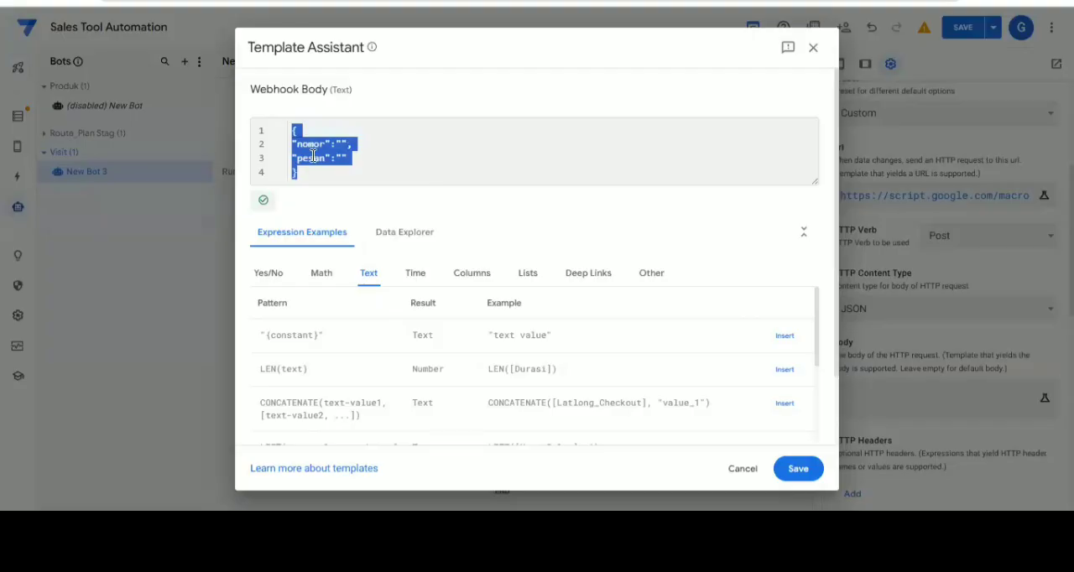
pyautogui.click(641, 162)
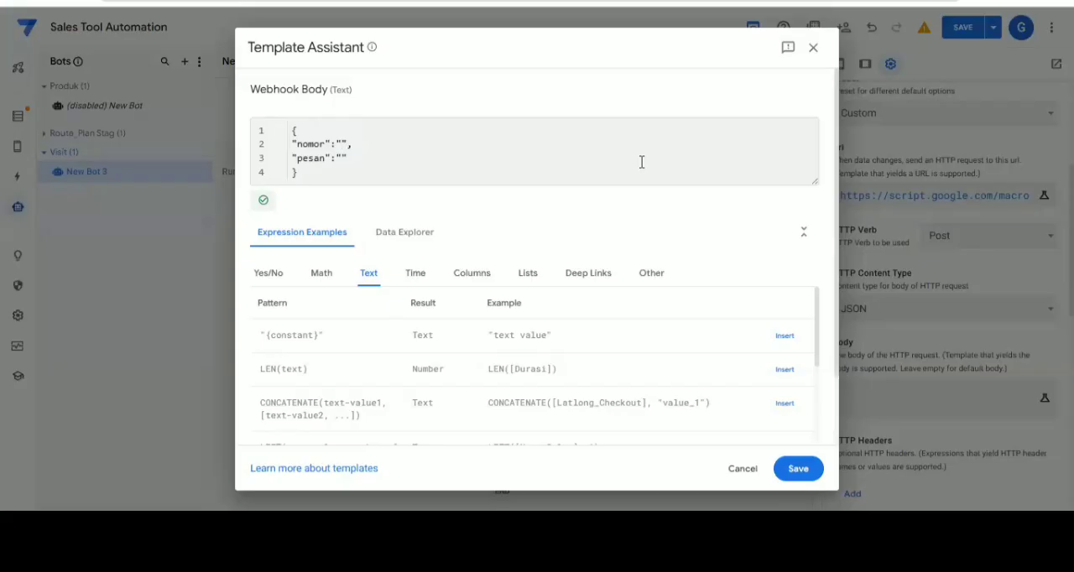
# Enter the recipient's phone number as "nomor" and Order Baru as "pesan", and save the webhook body
pyautogui.click(343, 158)
pyautogui.write('Order B')
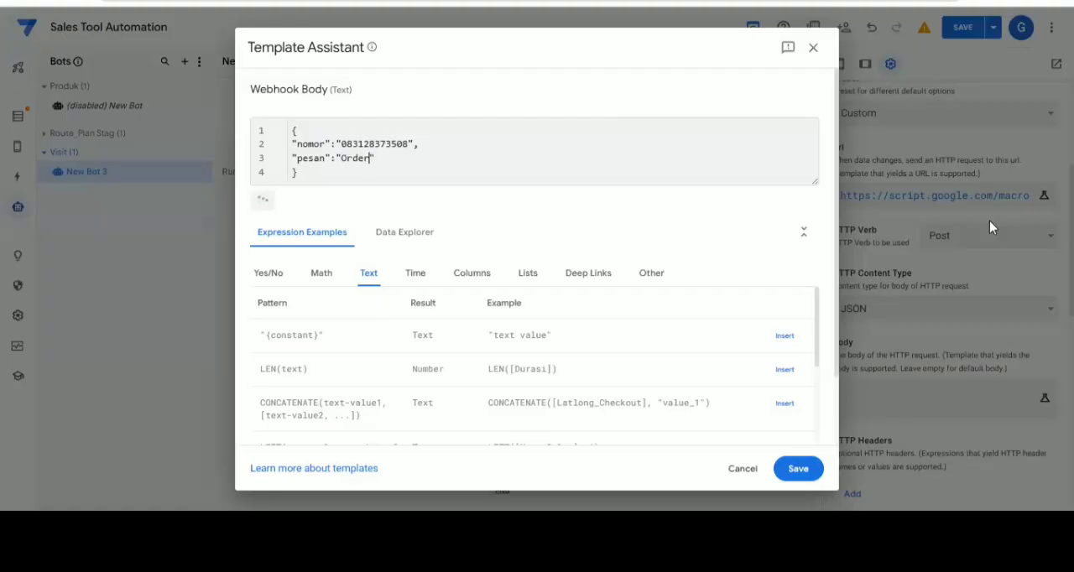
pyautogui.write('aru')
pyautogui.click(798, 474)
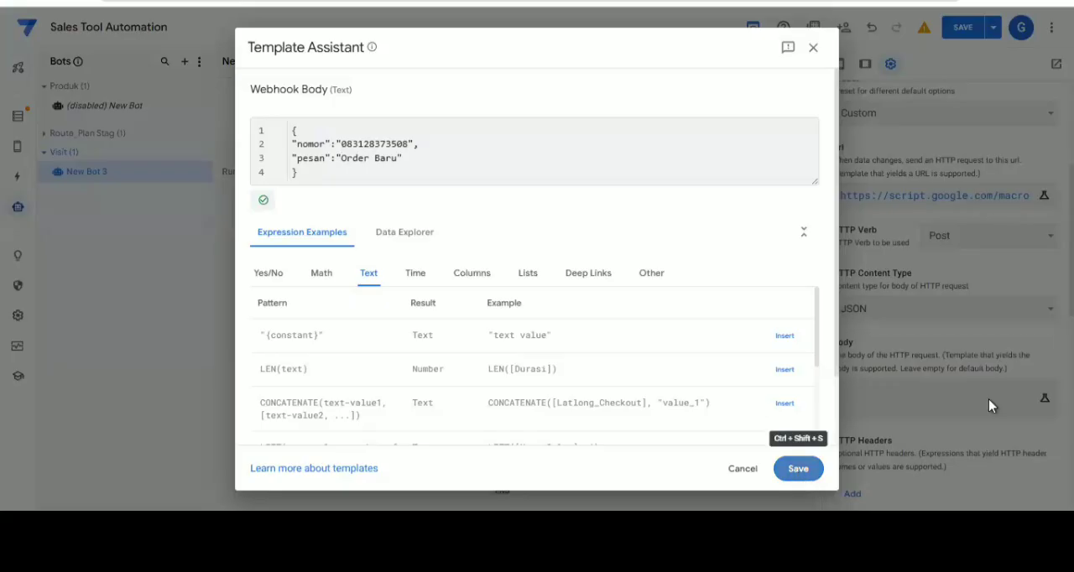
# Set the webhook's maximum number of retries on failure to 0 and its timeout to 300 seconds
pyautogui.scroll(-2, 944, 361)
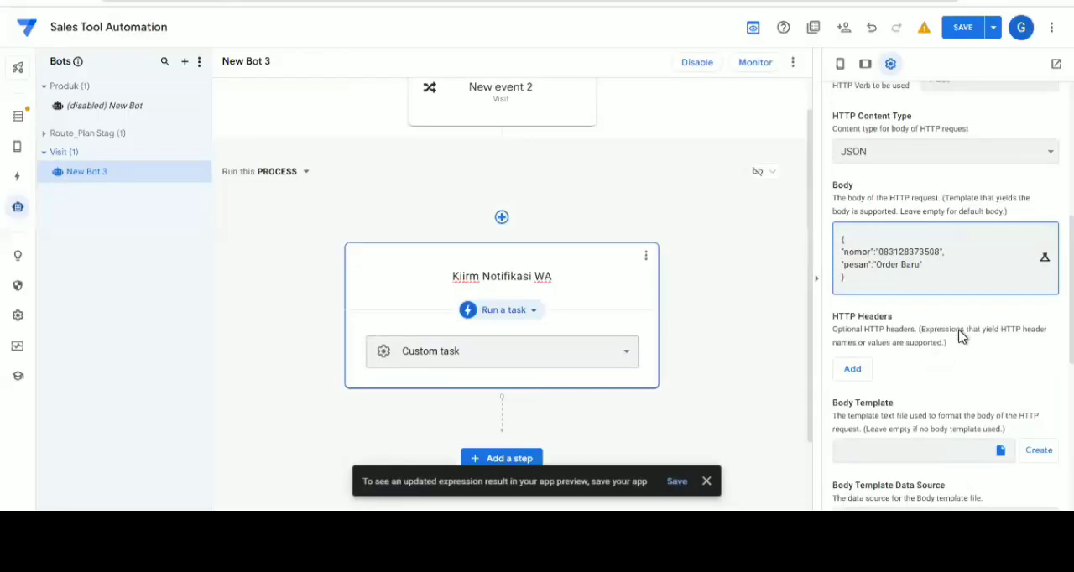
pyautogui.scroll(-3, 1001, 334)
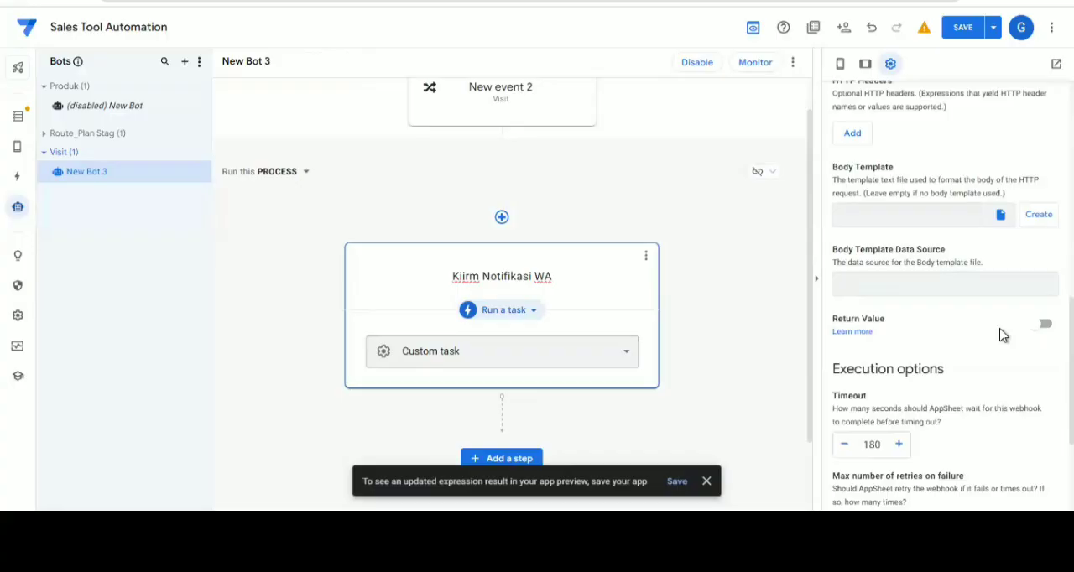
pyautogui.scroll(-2, 1001, 335)
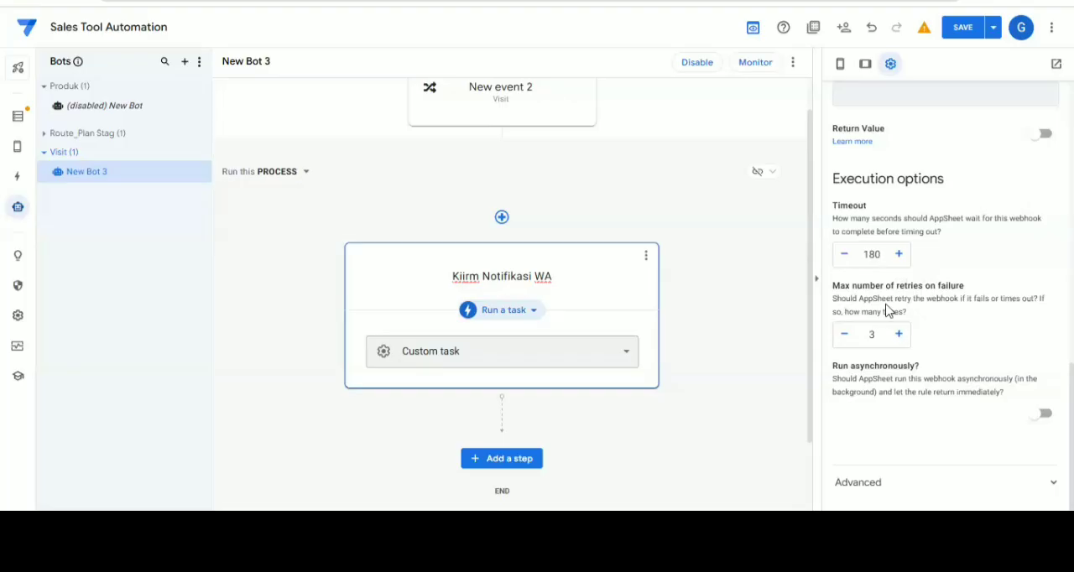
pyautogui.click(843, 342)
pyautogui.click(885, 334)
pyautogui.press('BackSpace')
pyautogui.write('0')
pyautogui.moveTo(887, 254); pyautogui.dragTo(826, 254)
pyautogui.write('300')
pyautogui.scroll(2, 954, 312)
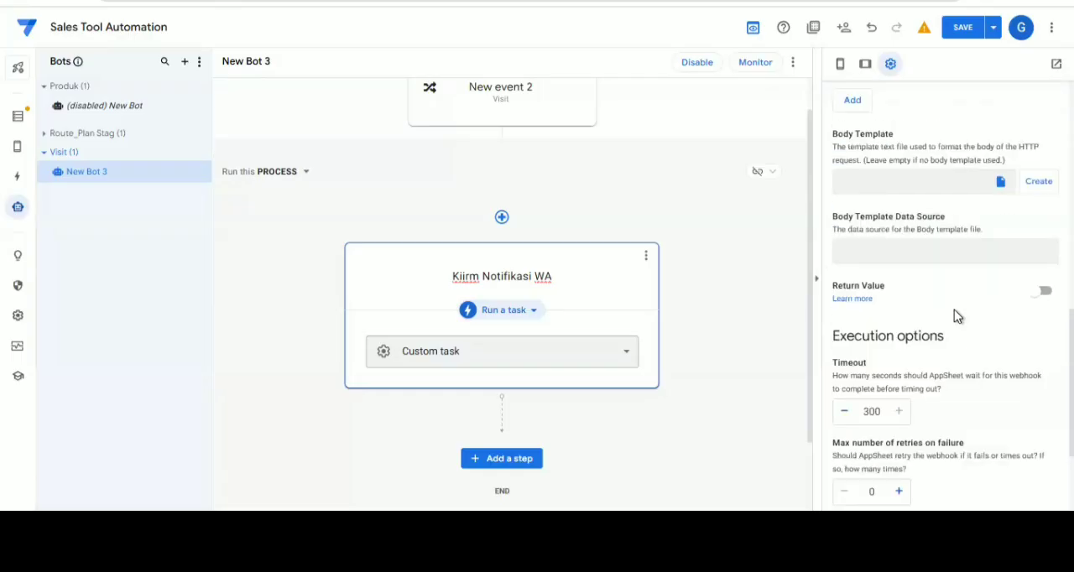
# Save the app with the configured webhook bot and open the app's Views settings
pyautogui.scroll(2, 956, 316)
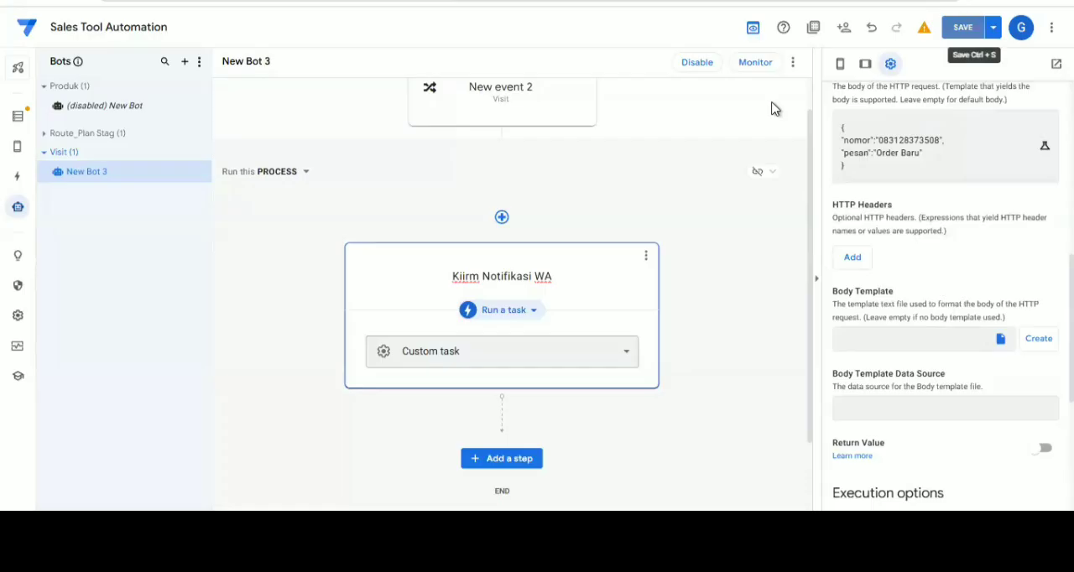
pyautogui.hotkey('ctrl', 's')
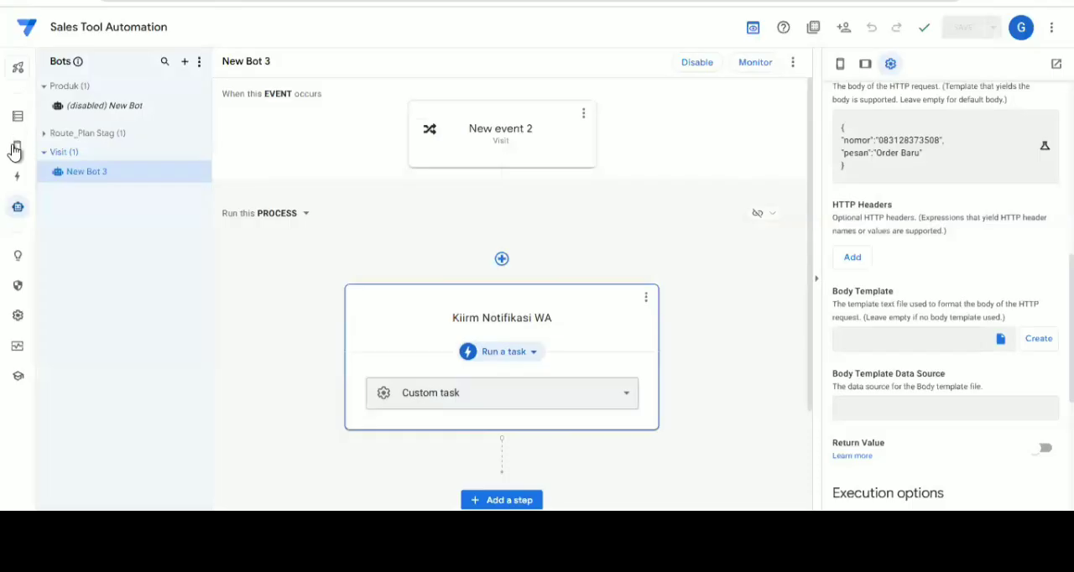
pyautogui.moveTo(17, 158)
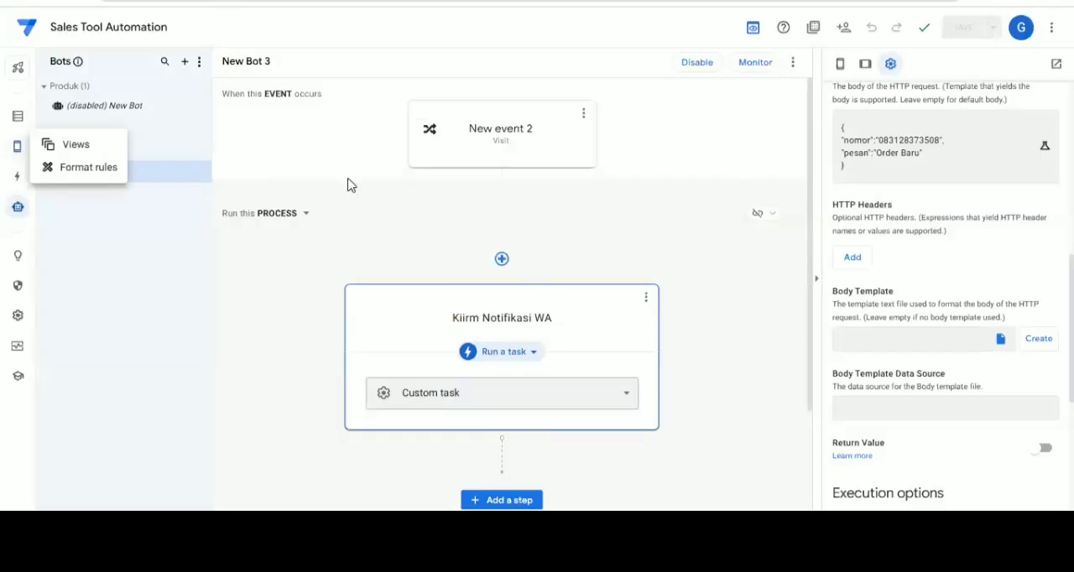
pyautogui.click(90, 149)
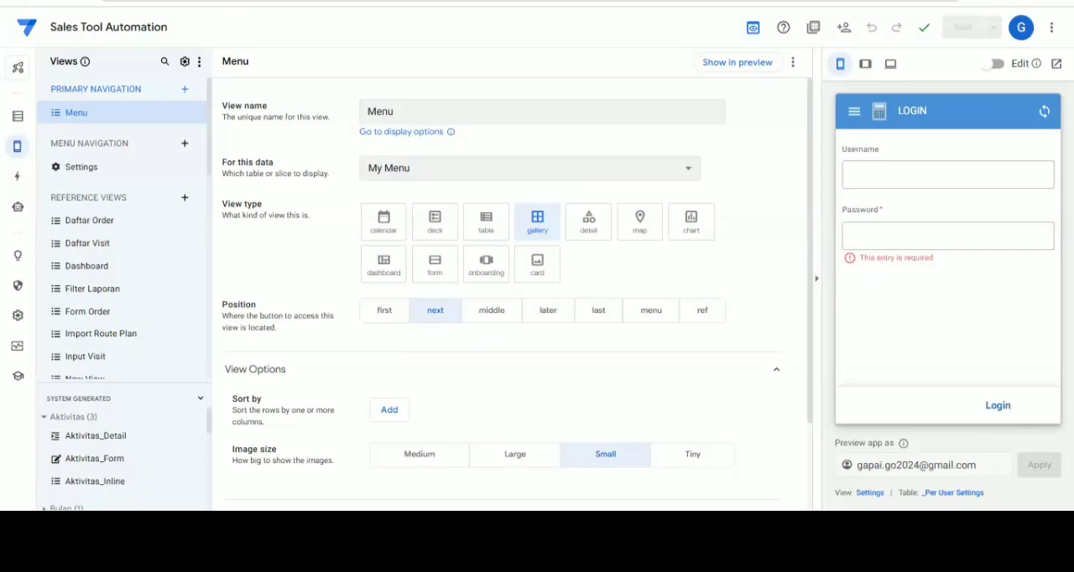
# Log in to the app preview with the username sales 1 and the account password
pyautogui.click(892, 185)
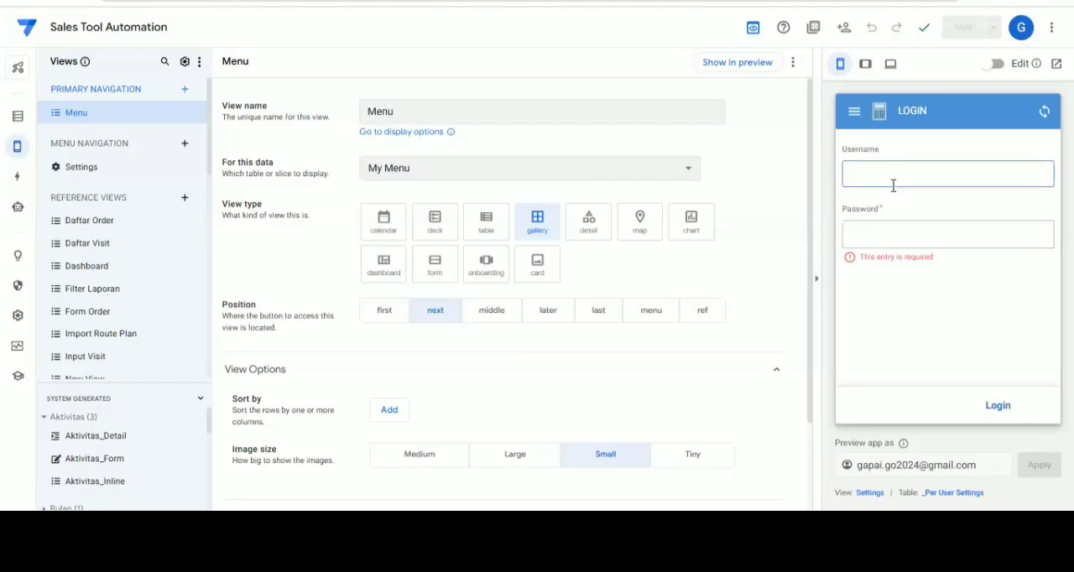
pyautogui.write('sales 1')
pyautogui.press('Tab')
pyautogui.write('sale')
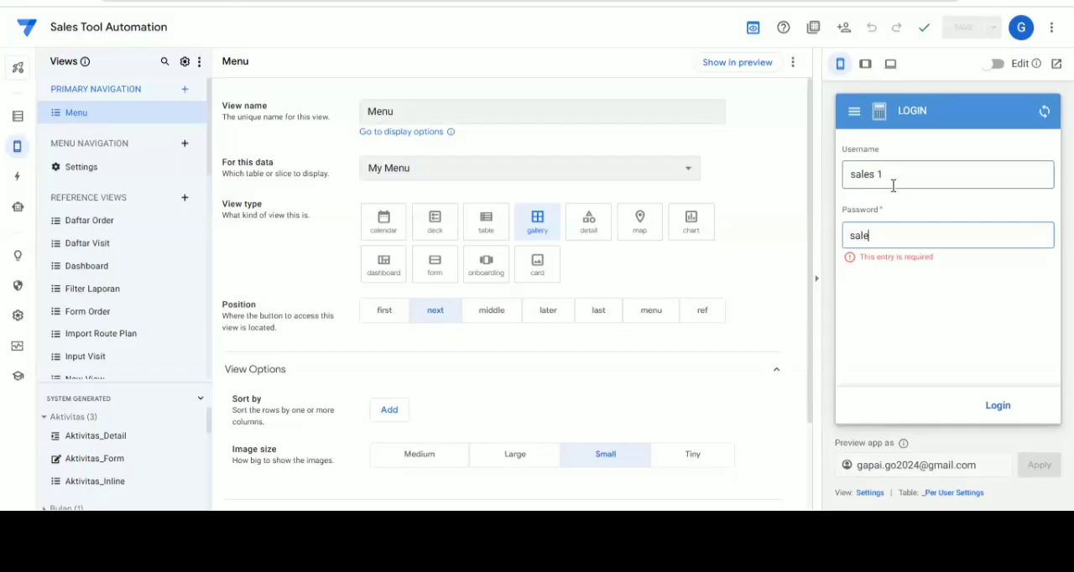
pyautogui.write('s123')
pyautogui.click(997, 411)
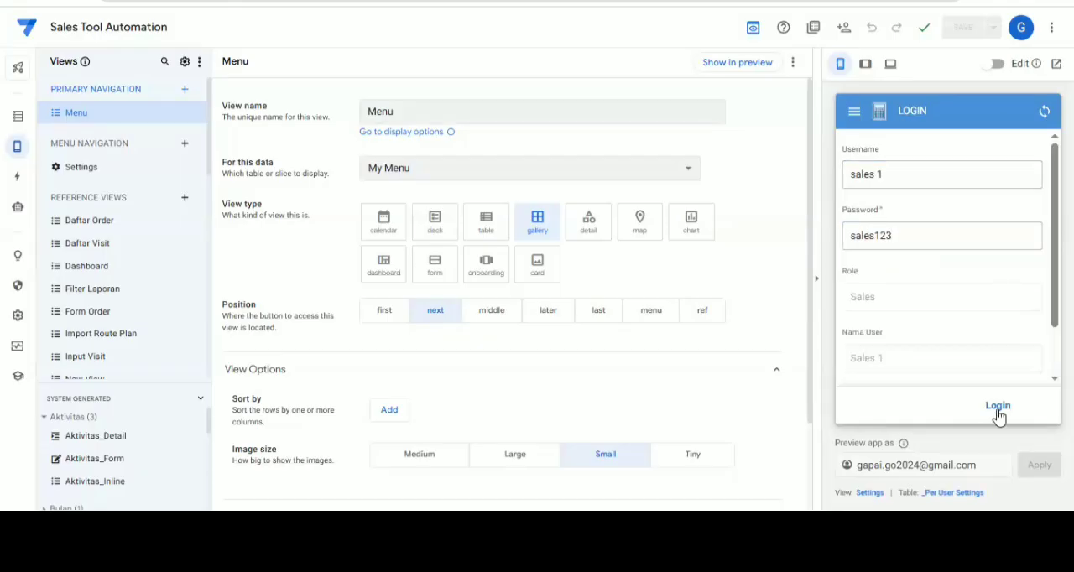
pyautogui.click(998, 411)
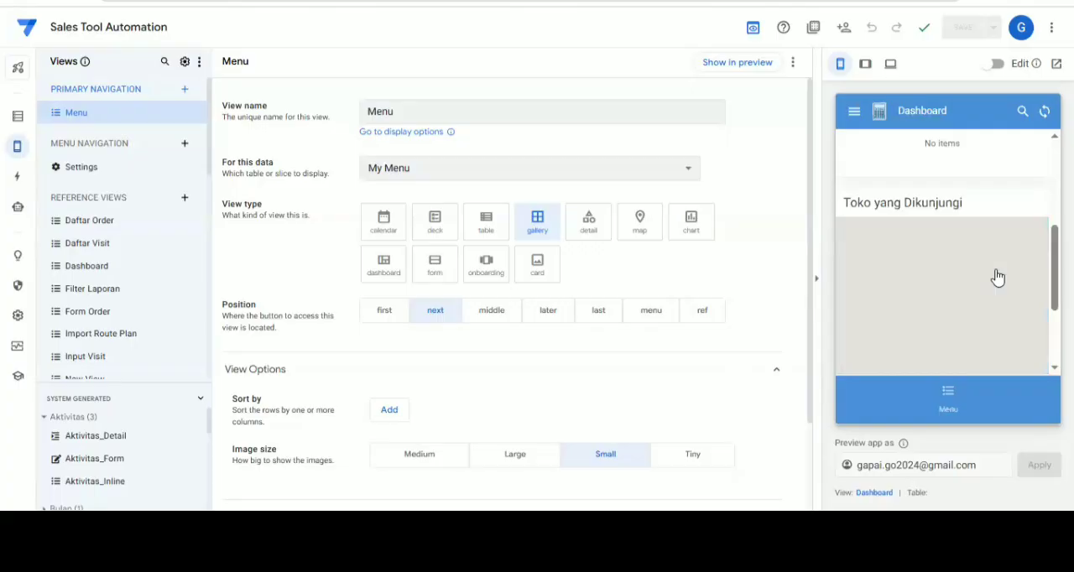
# Open today's Visit list in the previewed app and start a confirmed visit input for TOKO ABC
pyautogui.scroll(-2, 997, 275)
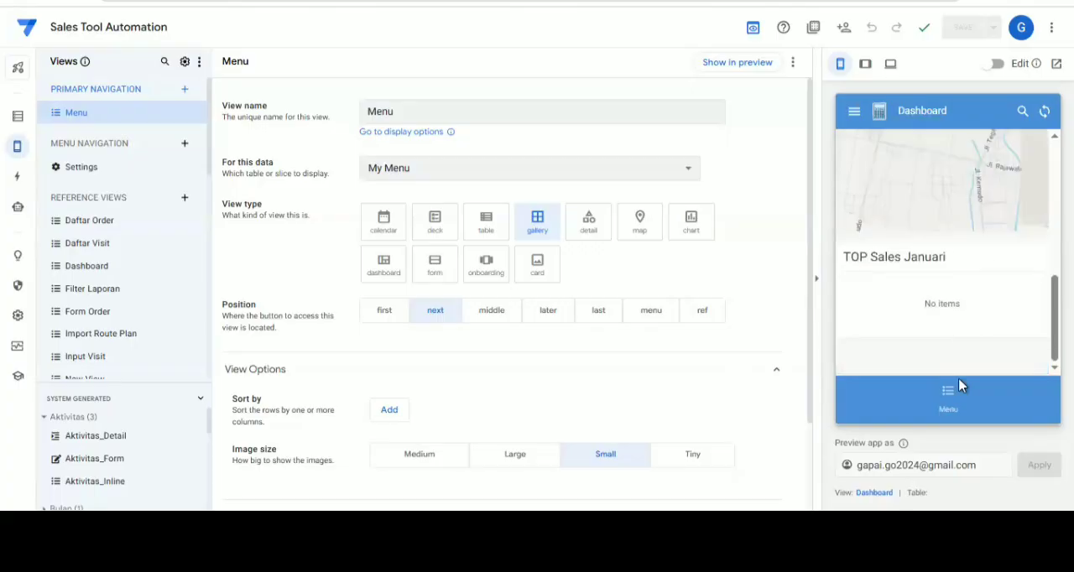
pyautogui.scroll(5, 957, 344)
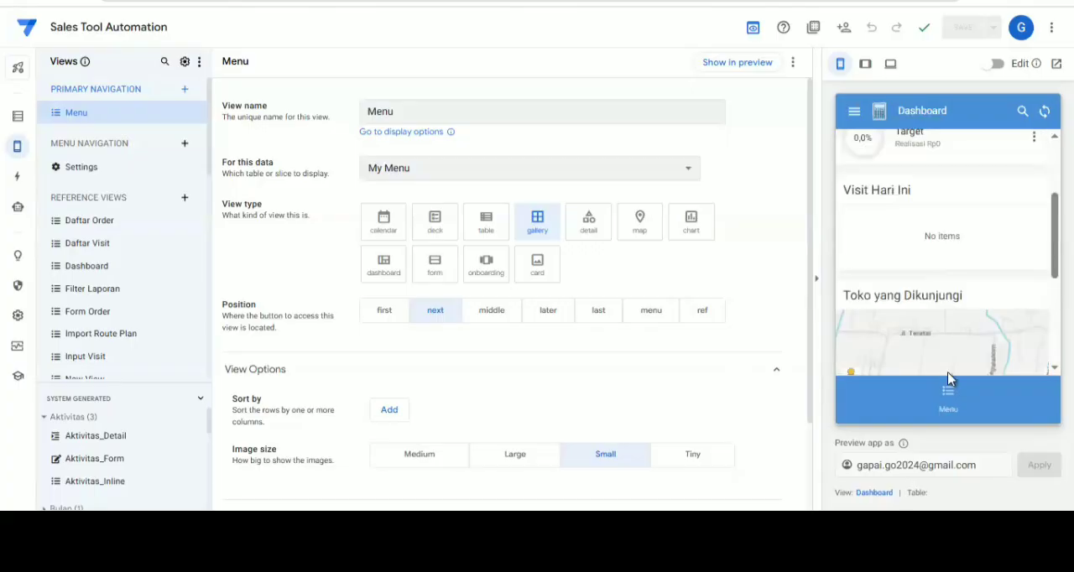
pyautogui.click(950, 392)
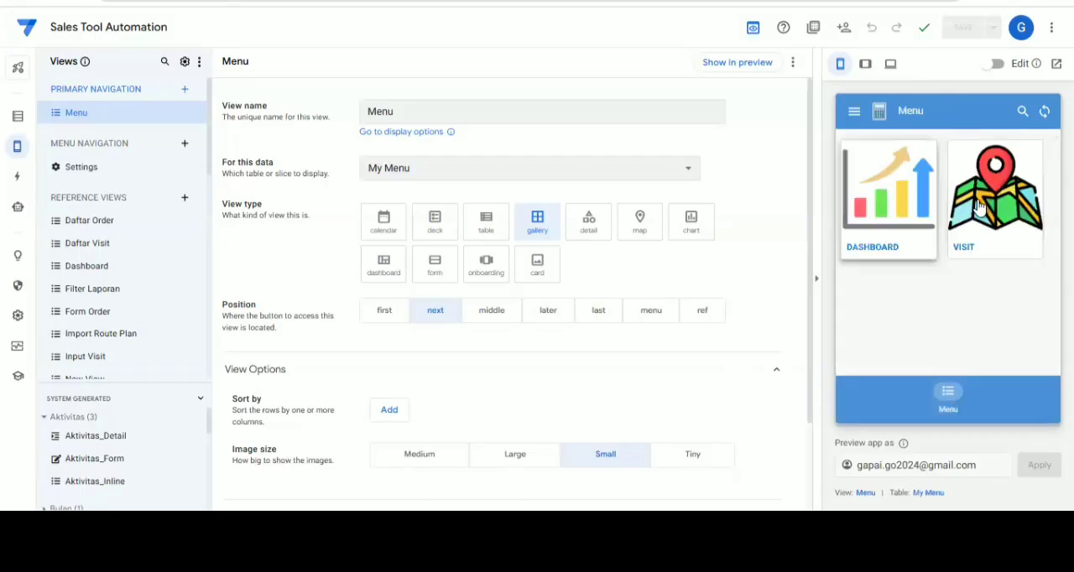
pyautogui.click(979, 206)
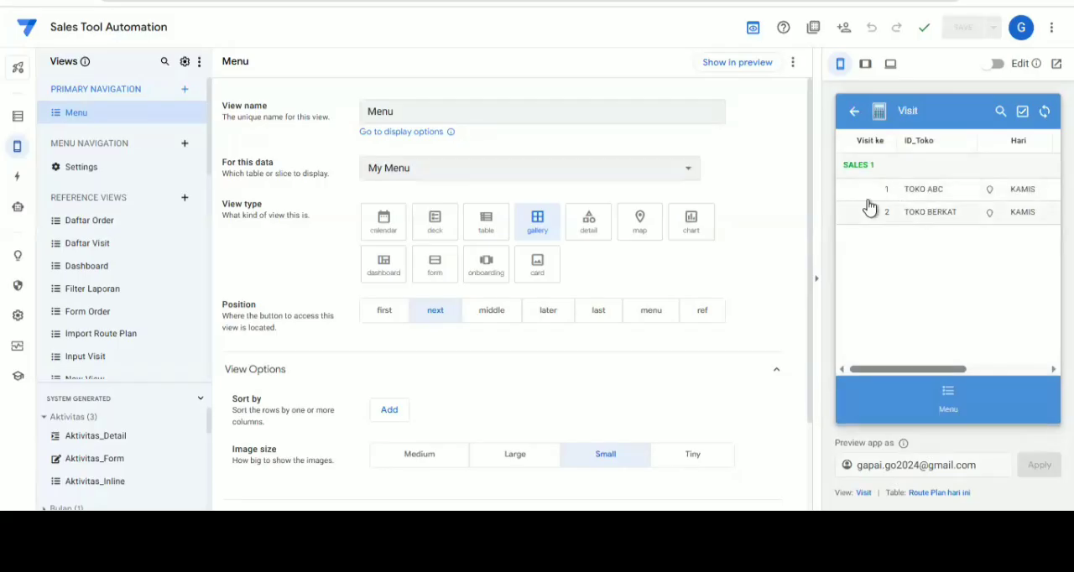
pyautogui.click(913, 193)
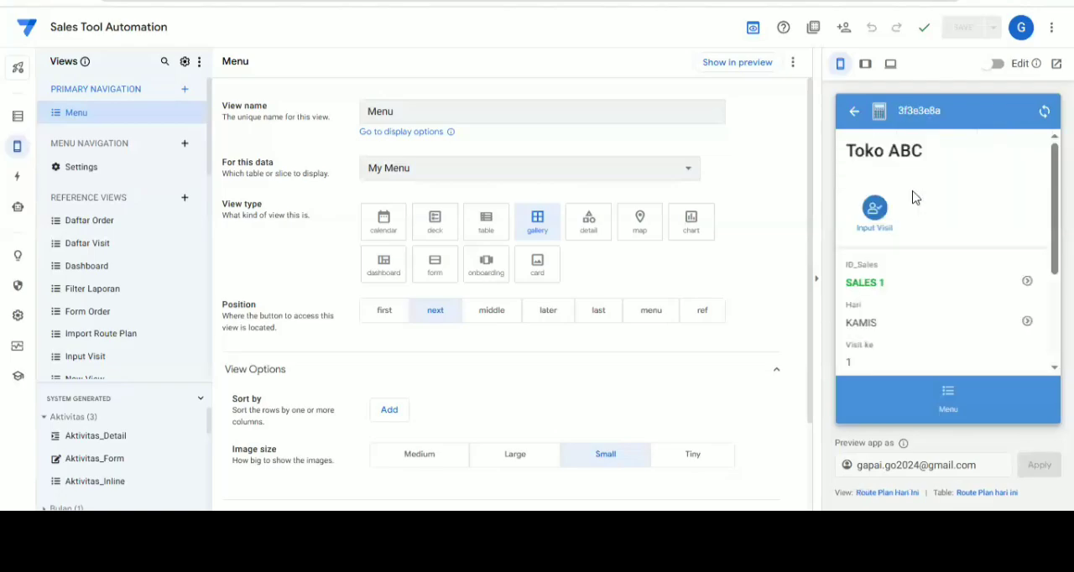
pyautogui.click(873, 213)
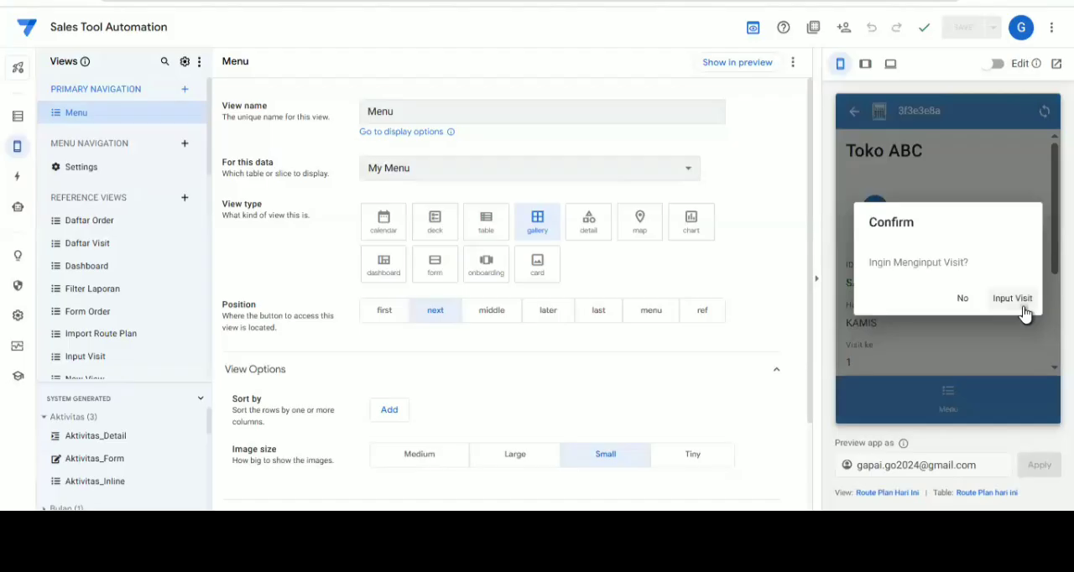
pyautogui.click(1023, 309)
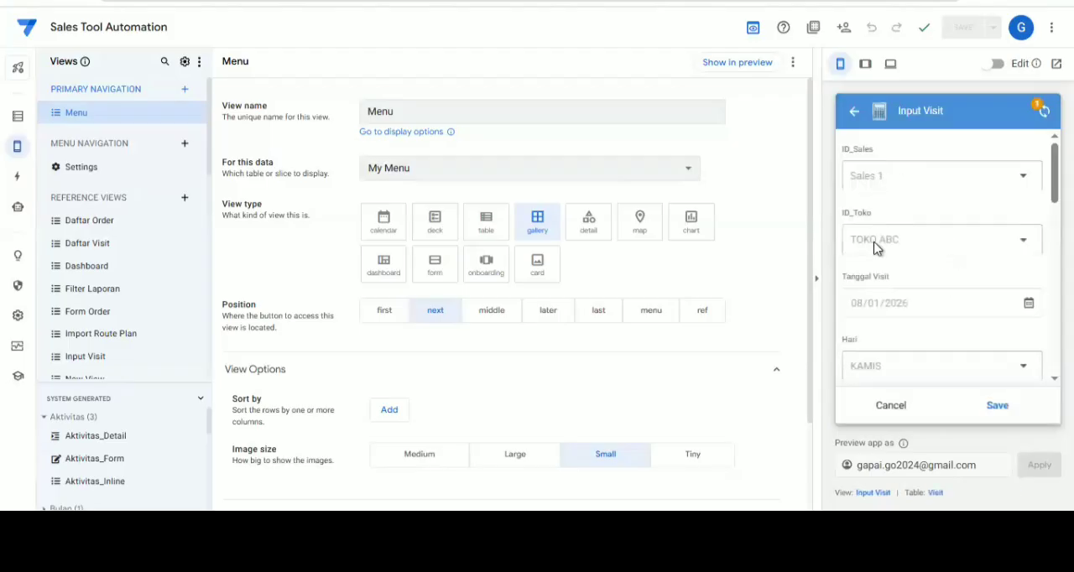
# Review the Input Visit form's prefilled visit, selfie photo, check-in time, location and radius fields down to the order details
pyautogui.scroll(-2, 907, 230)
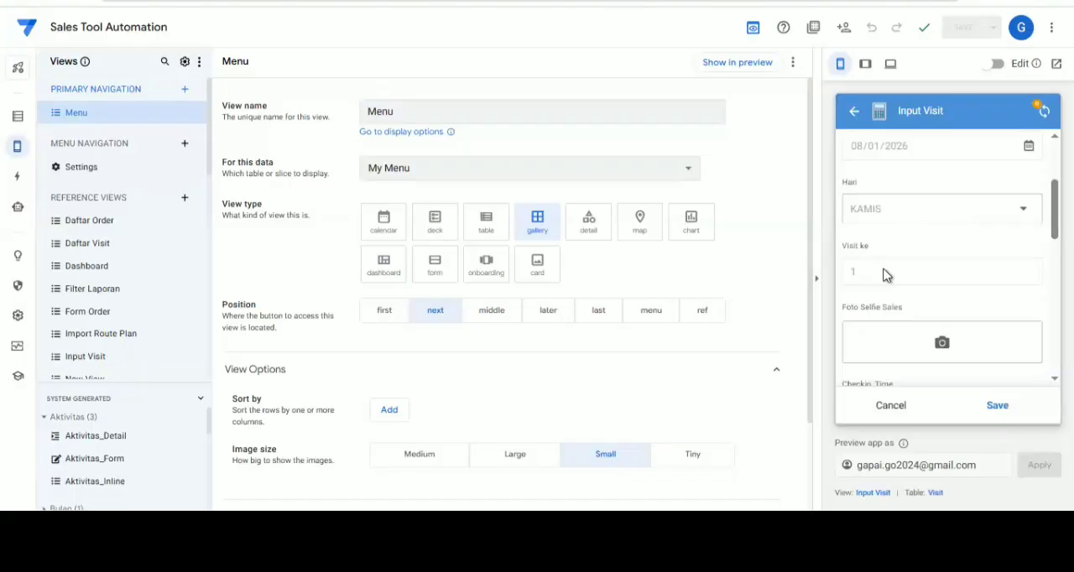
pyautogui.scroll(-1, 923, 275)
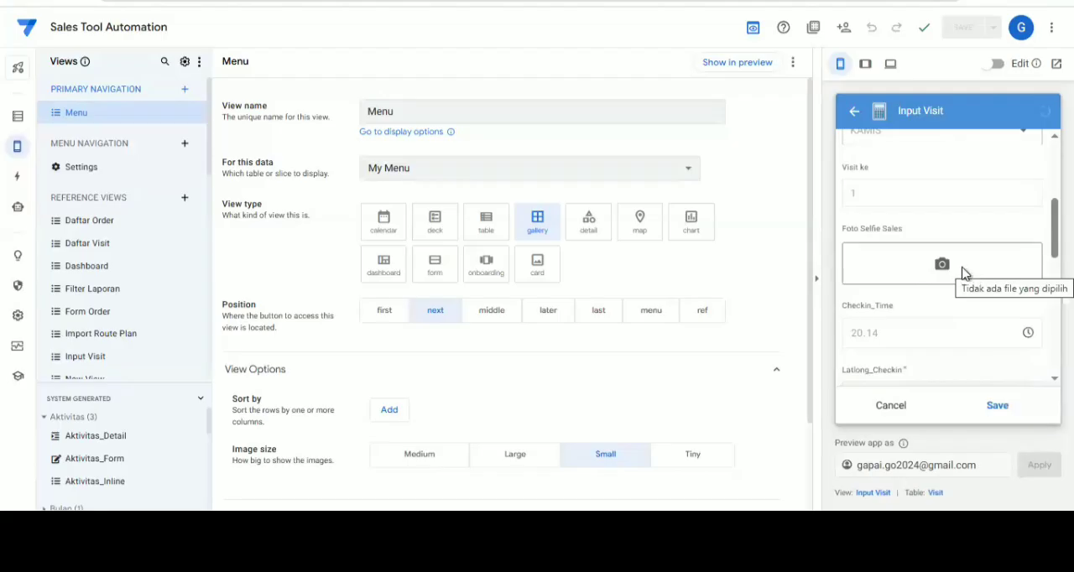
pyautogui.scroll(-1, 965, 273)
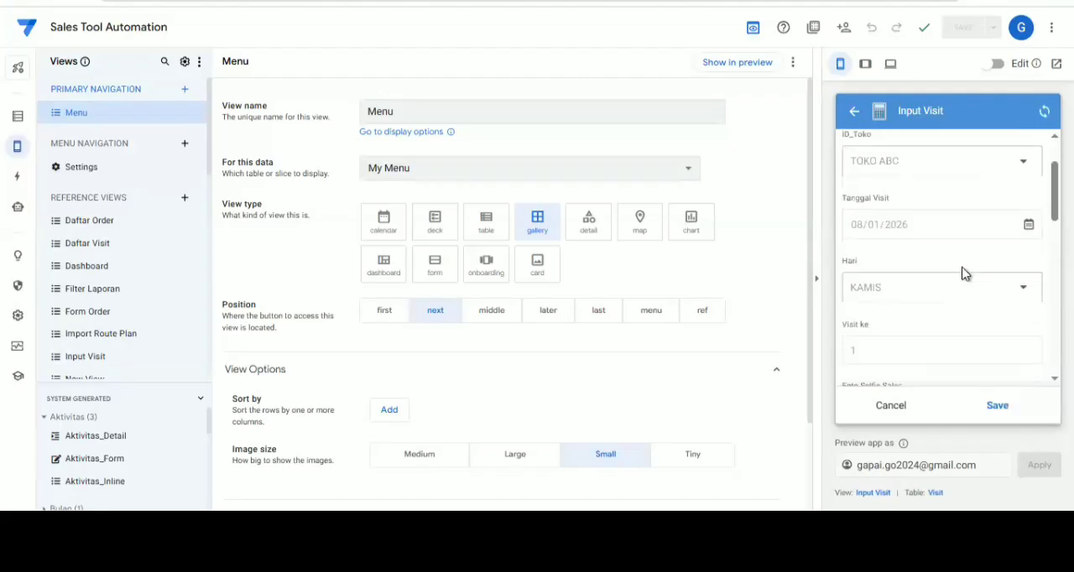
pyautogui.scroll(-2, 957, 273)
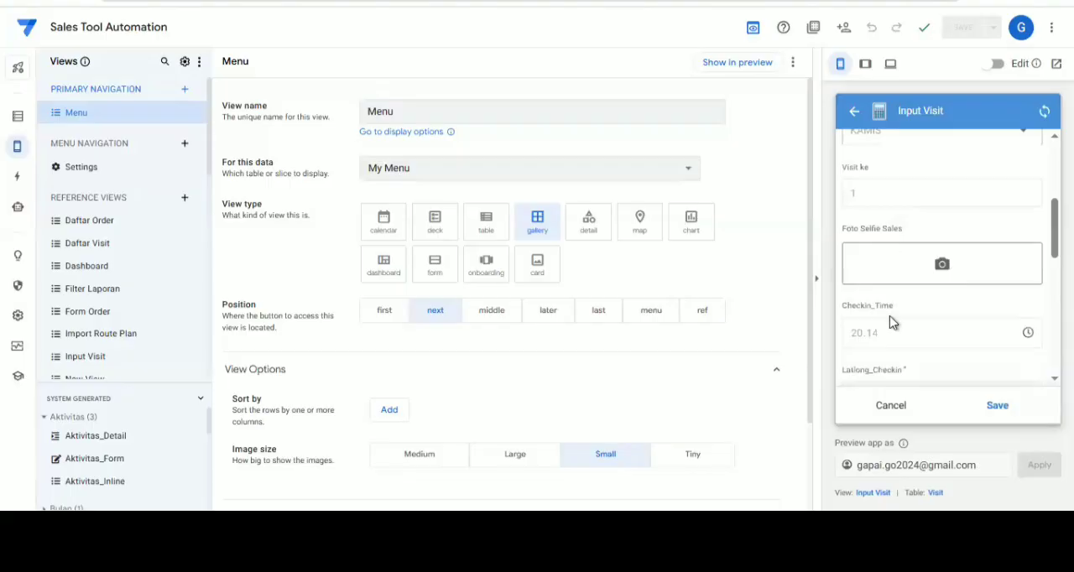
pyautogui.scroll(-1, 890, 319)
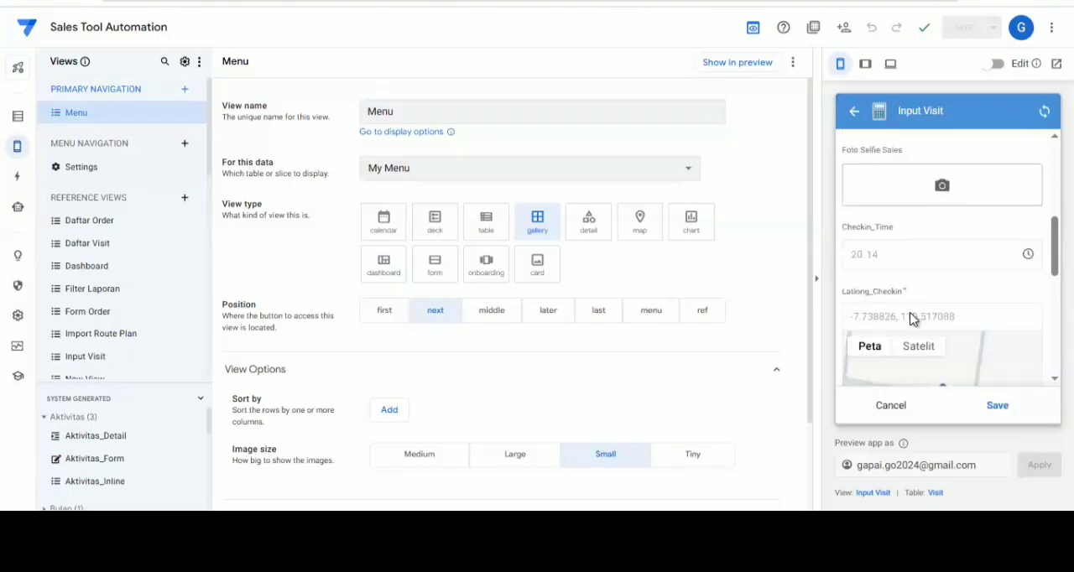
pyautogui.scroll(-1, 915, 317)
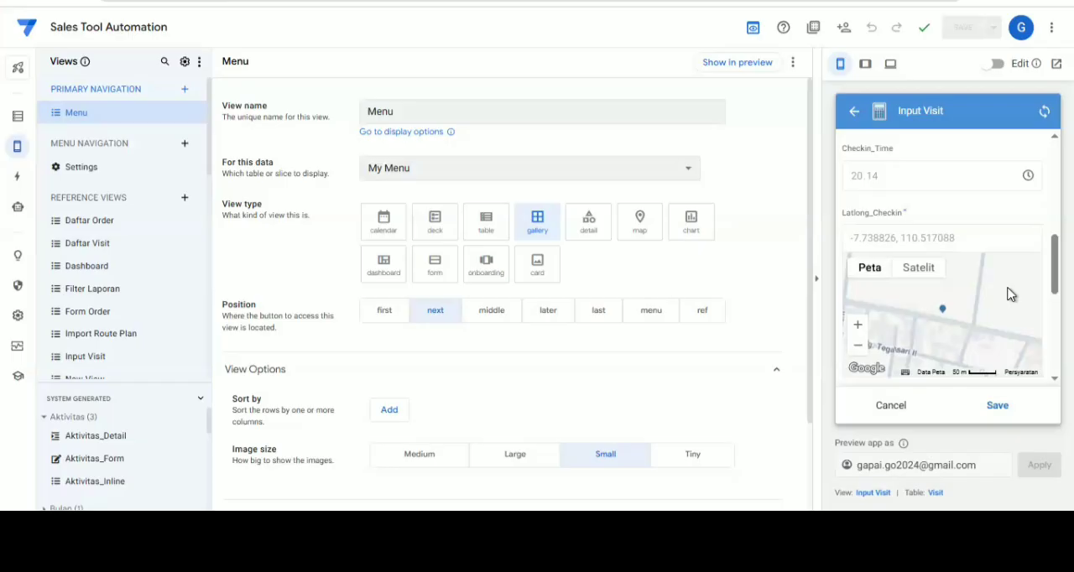
pyautogui.scroll(-1, 963, 299)
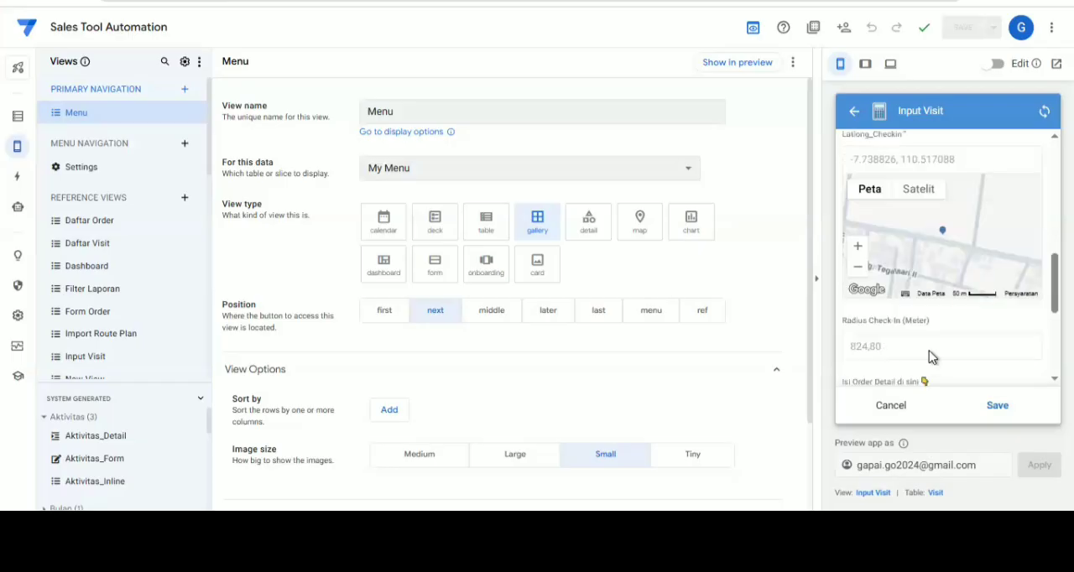
pyautogui.scroll(-1, 944, 272)
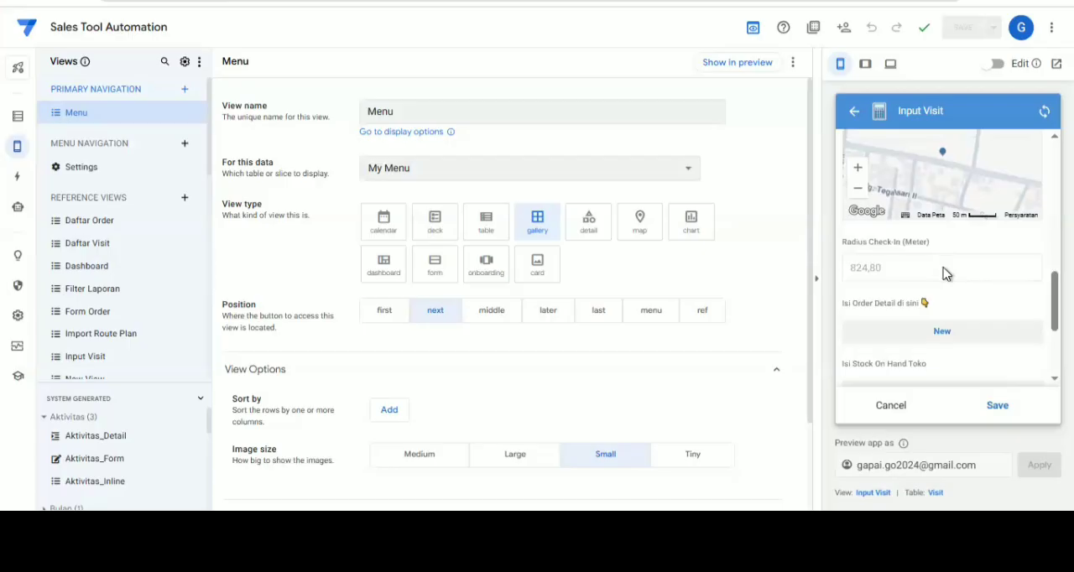
pyautogui.scroll(-1, 932, 275)
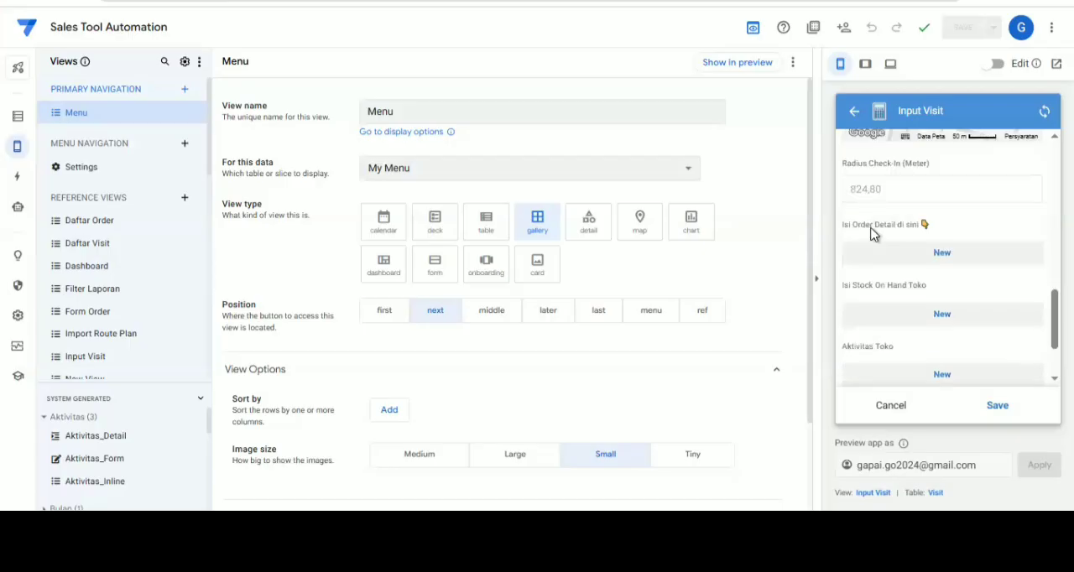
# Add an order detail to the visit for FLASH DISC 1T HP with quantity 1 and save it
pyautogui.click(959, 260)
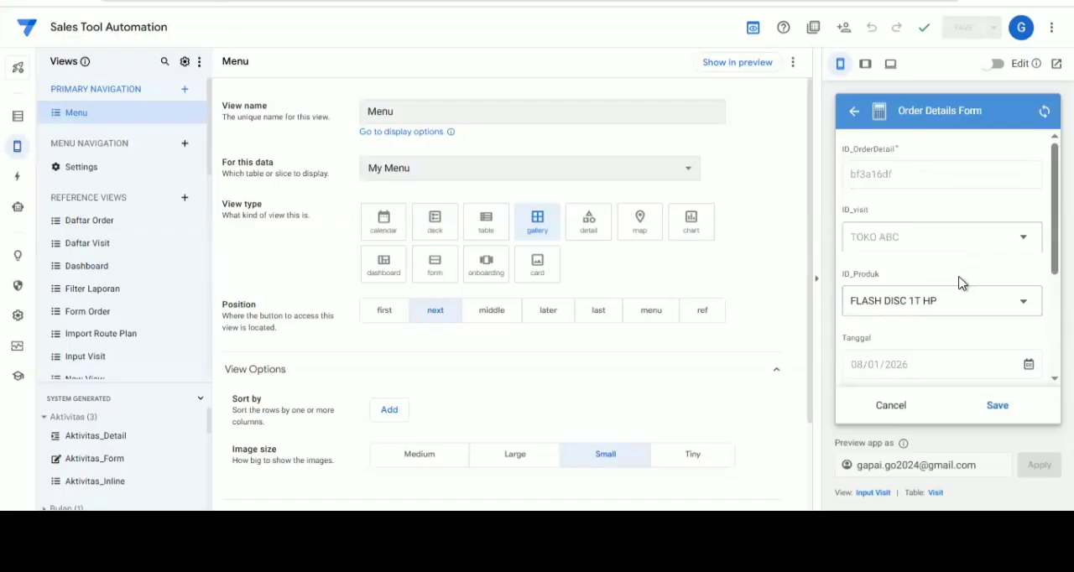
pyautogui.scroll(-2, 960, 331)
pyautogui.scroll(-2, 901, 365)
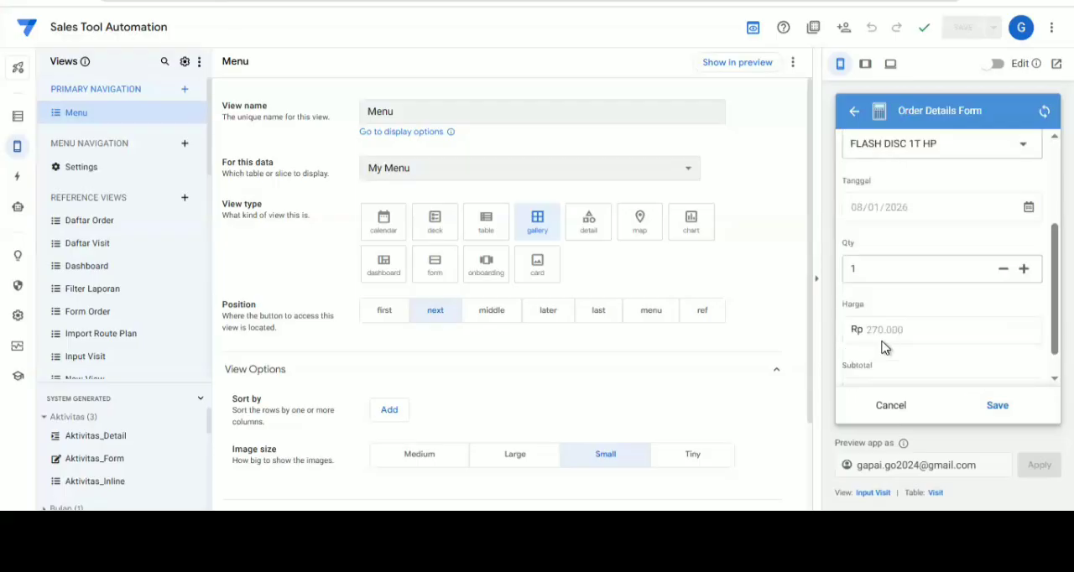
pyautogui.click(998, 408)
# Set Diisi Dengan Benar to Y in the Input Visit form and save the visit
pyautogui.scroll(-1, 976, 271)
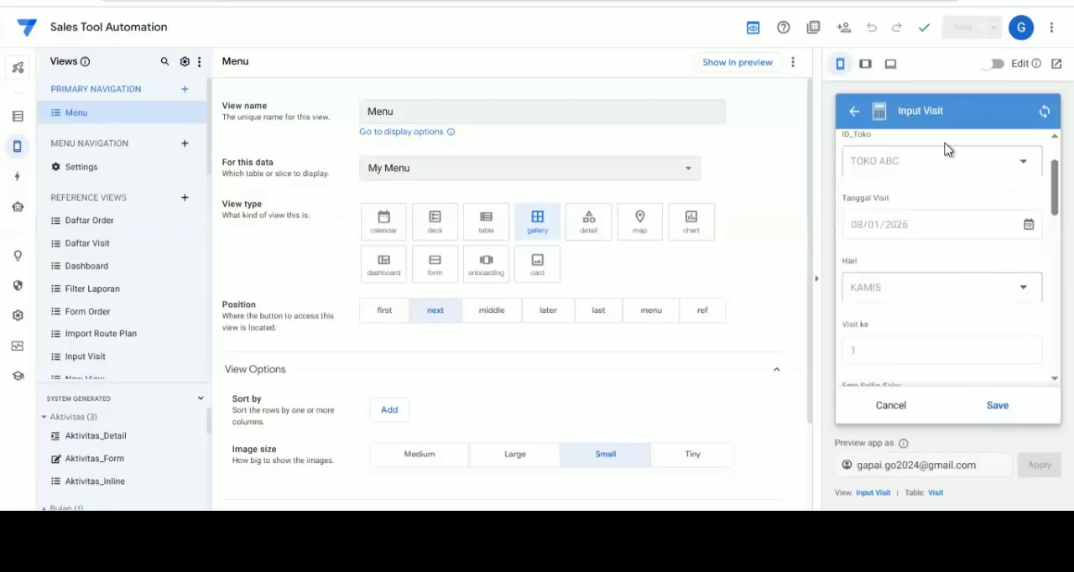
pyautogui.scroll(1, 947, 149)
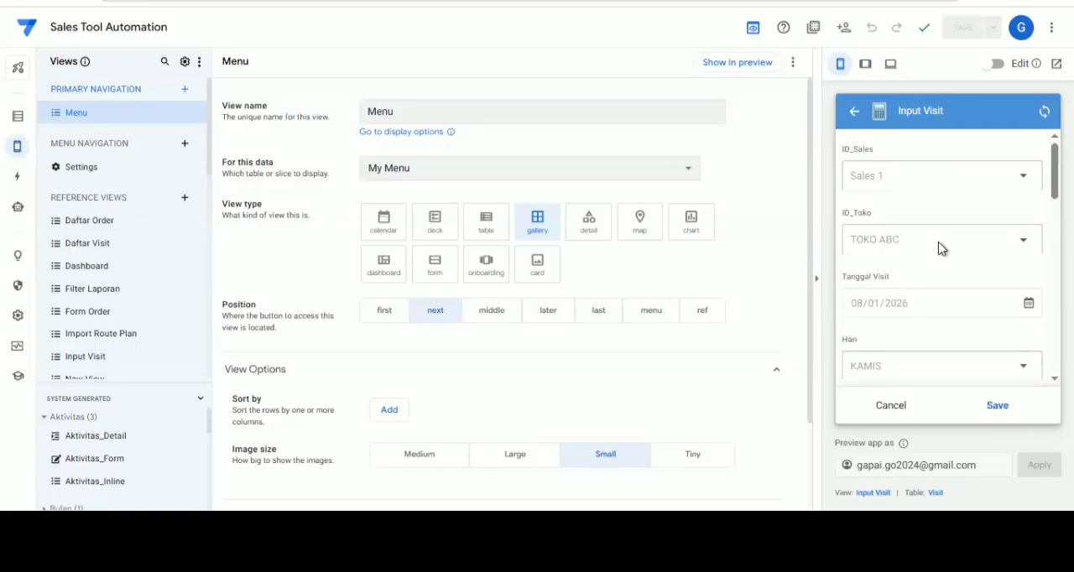
pyautogui.scroll(-5, 940, 245)
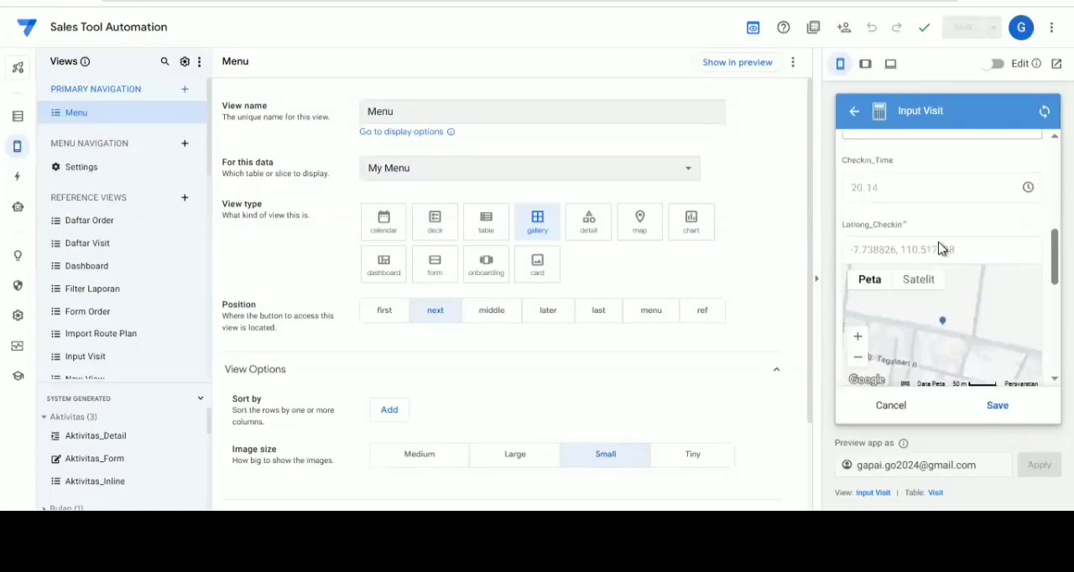
pyautogui.scroll(-10, 941, 252)
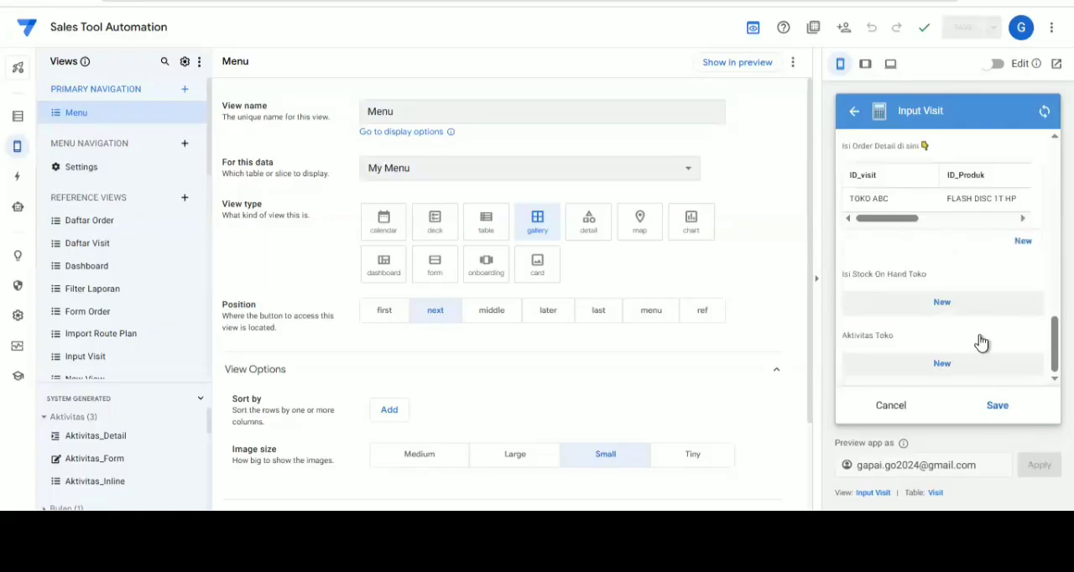
pyautogui.scroll(-2, 982, 344)
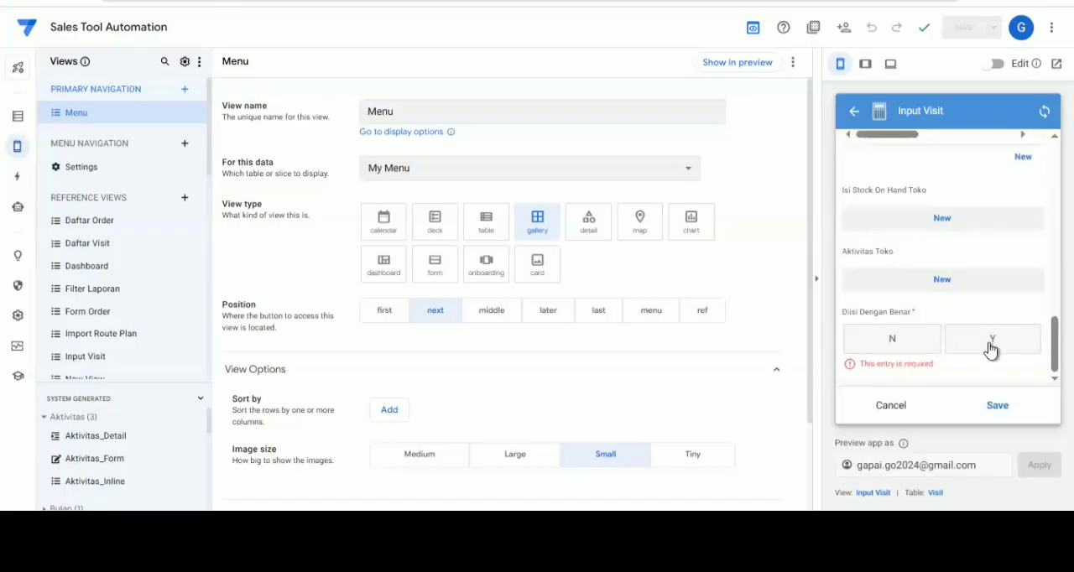
pyautogui.click(991, 340)
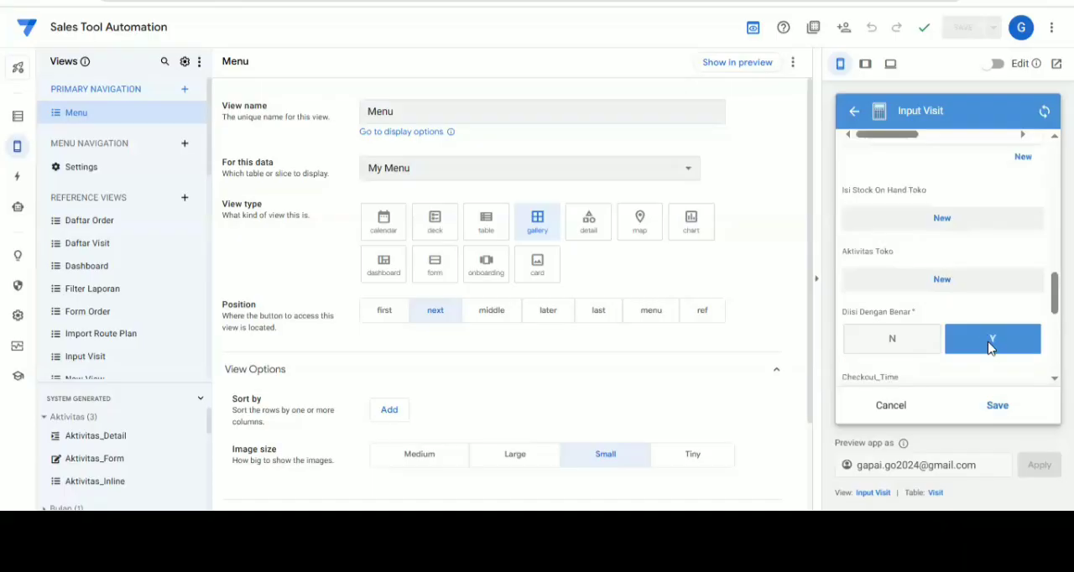
pyautogui.scroll(-3, 910, 231)
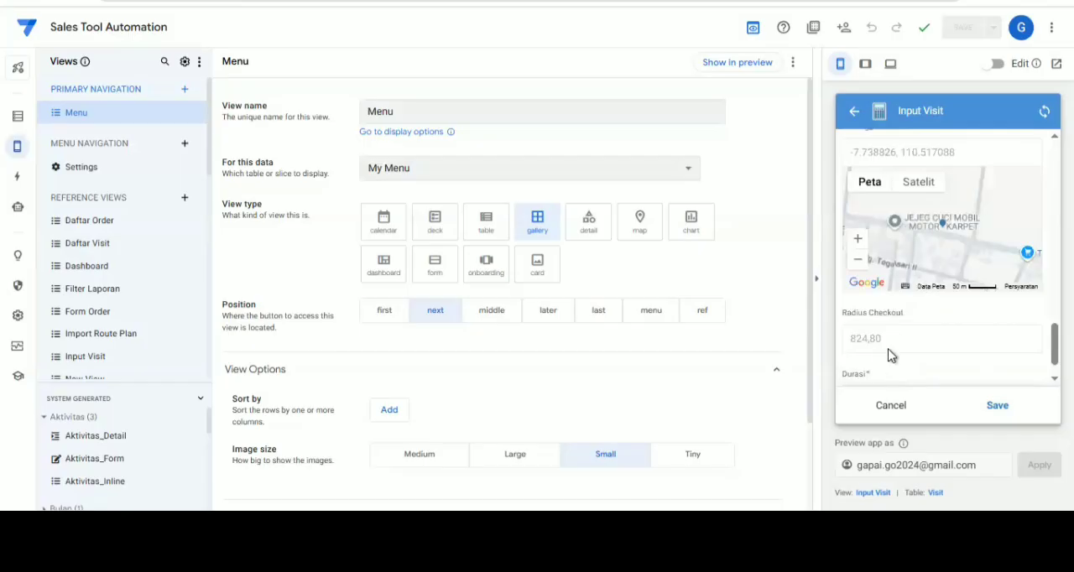
pyautogui.scroll(-1, 904, 357)
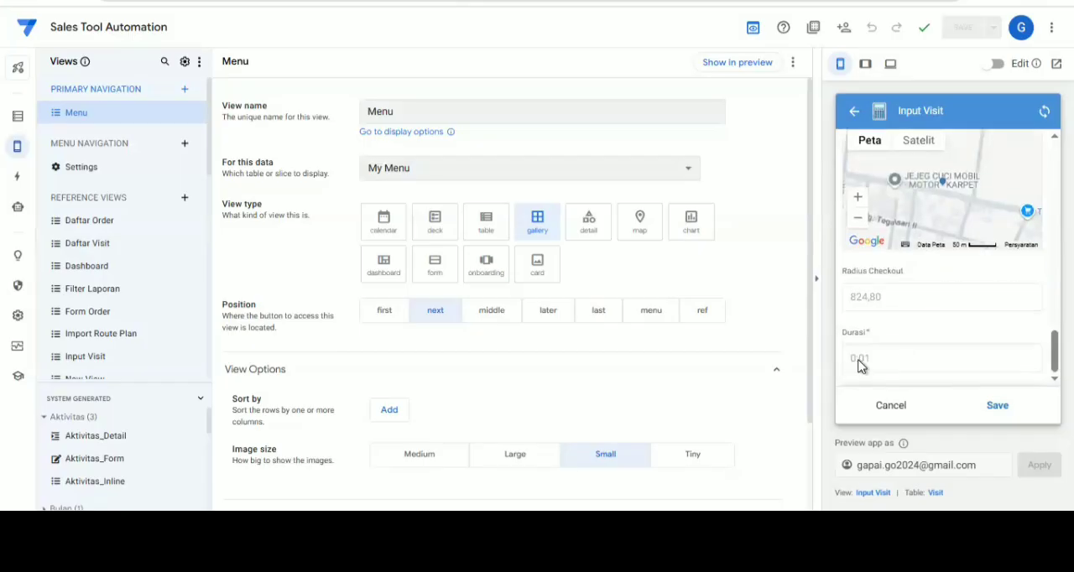
pyautogui.click(999, 408)
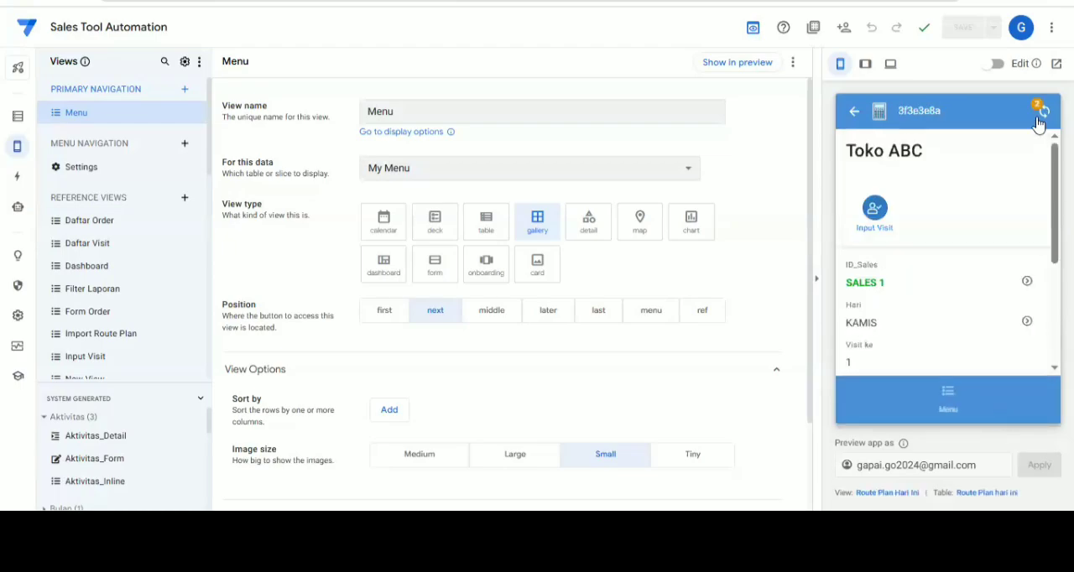
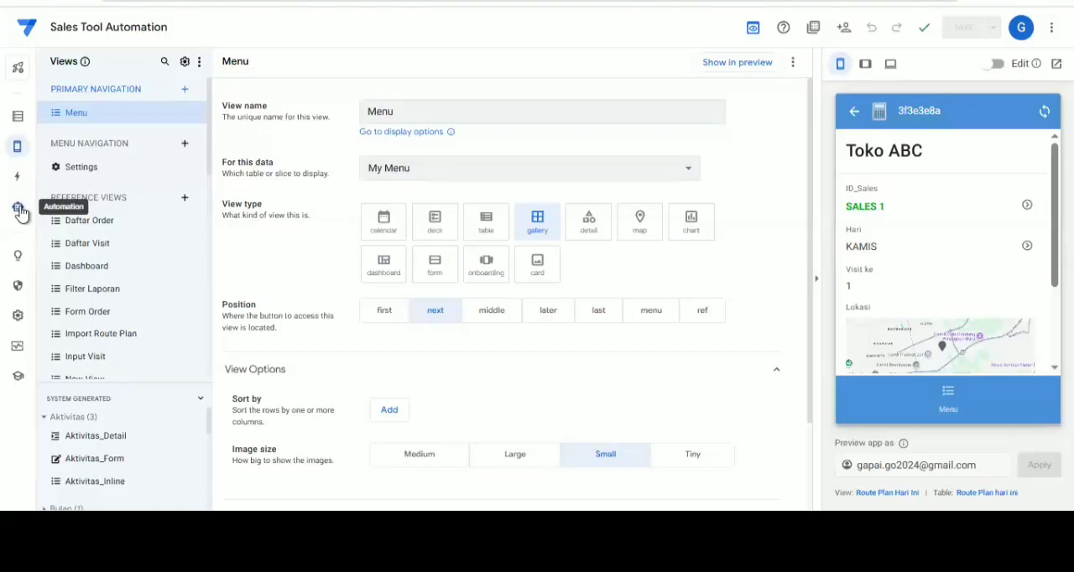
# Review the webhook URL, content type and body settings of the Kiirm Notifikasi WA task in New Bot 3
pyautogui.click(19, 210)
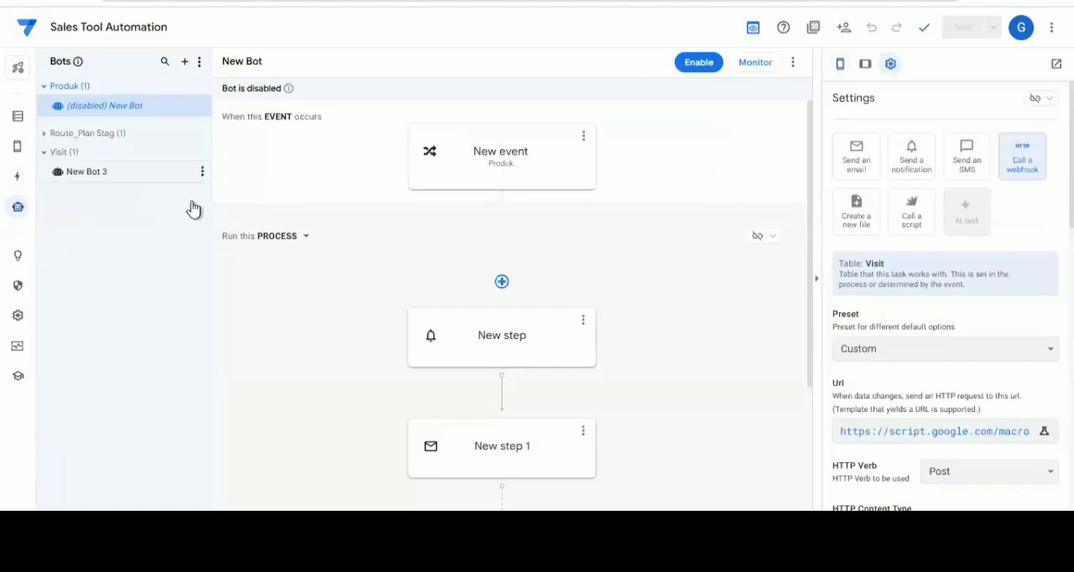
pyautogui.click(526, 312)
pyautogui.scroll(-2, 918, 432)
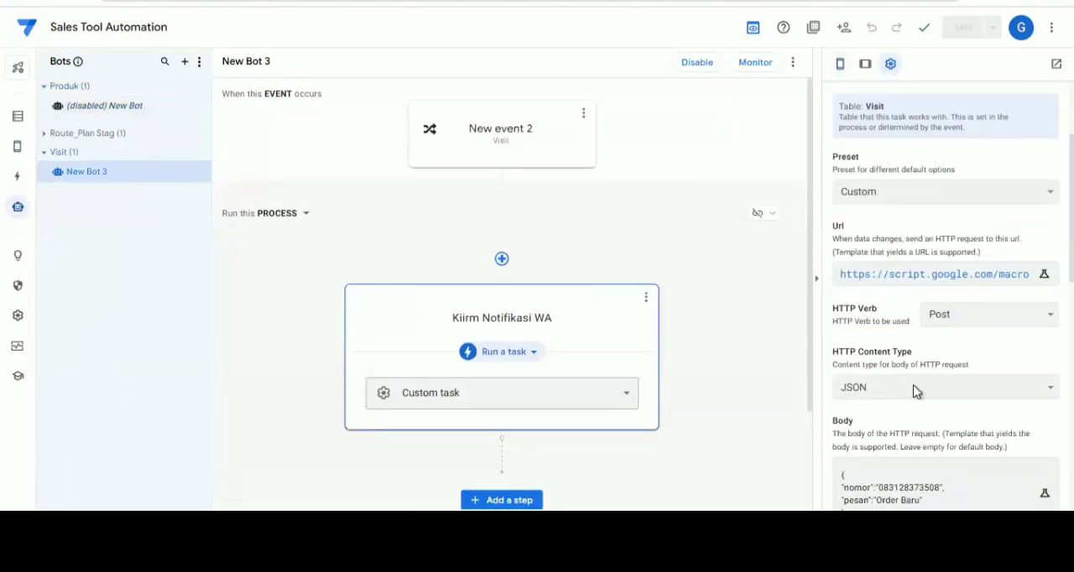
pyautogui.scroll(-2, 911, 343)
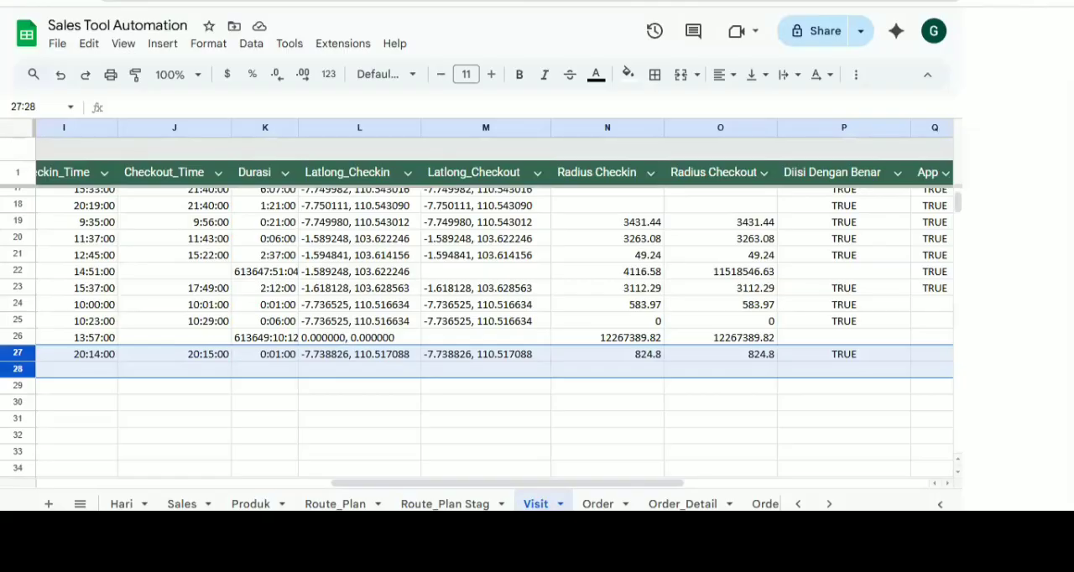
# Switch to the Sales Tool Automation spreadsheet in Google Sheets and examine the User sheet's role and phone columns and the Visit sheet's columns
pyautogui.click(80, 498)
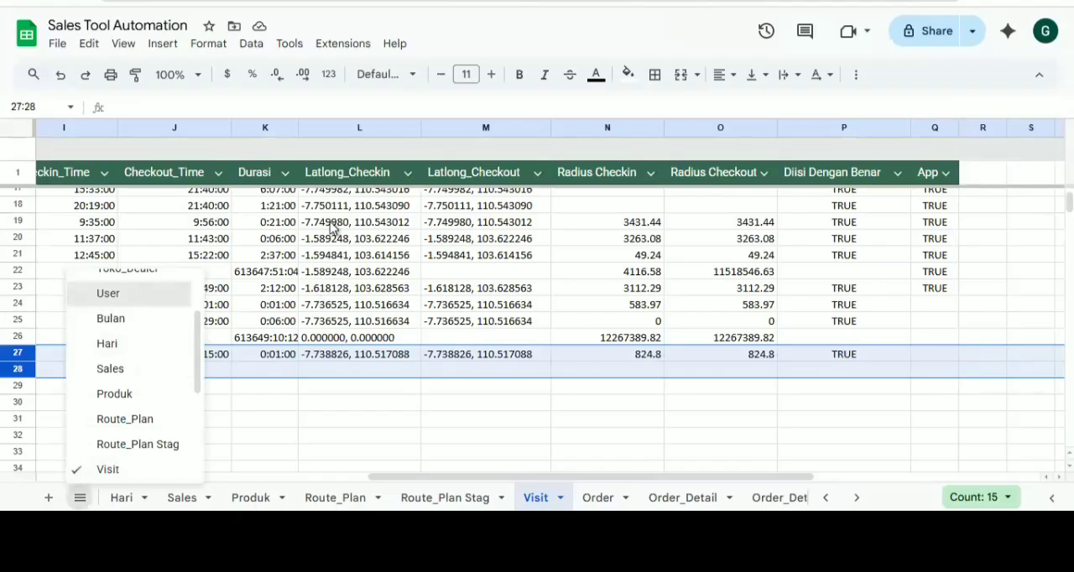
pyautogui.click(107, 293)
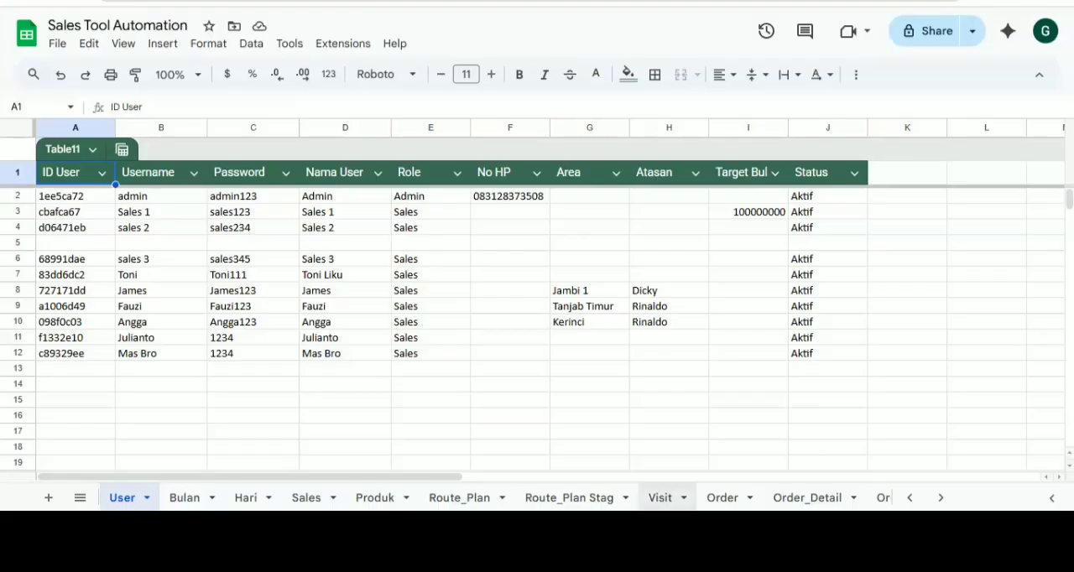
pyautogui.click(659, 498)
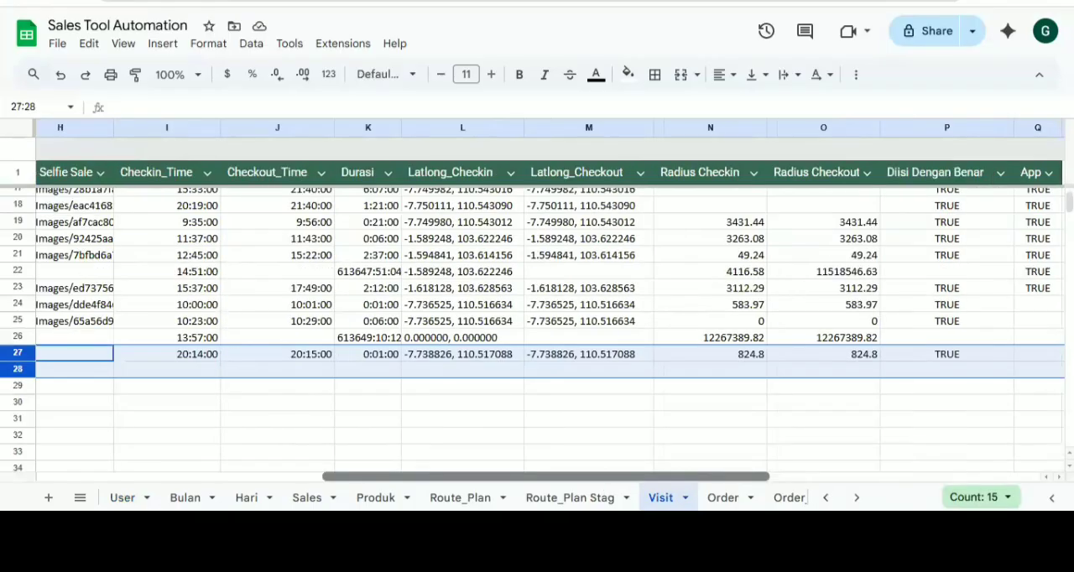
pyautogui.moveTo(546, 476); pyautogui.dragTo(431, 476)
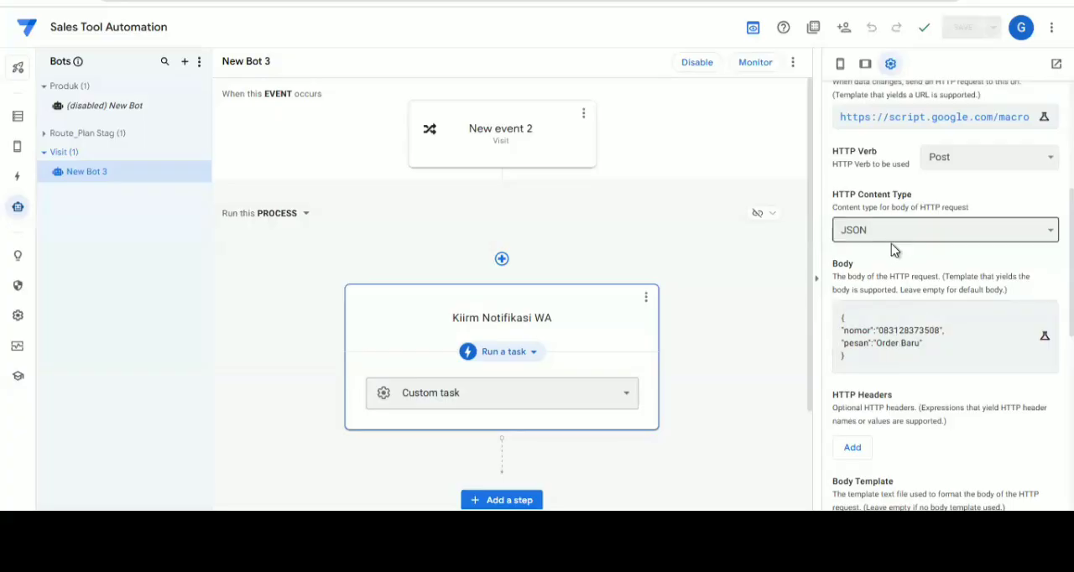
# Add a virtual column named No HP to the Visit table
pyautogui.scroll(4, 891, 251)
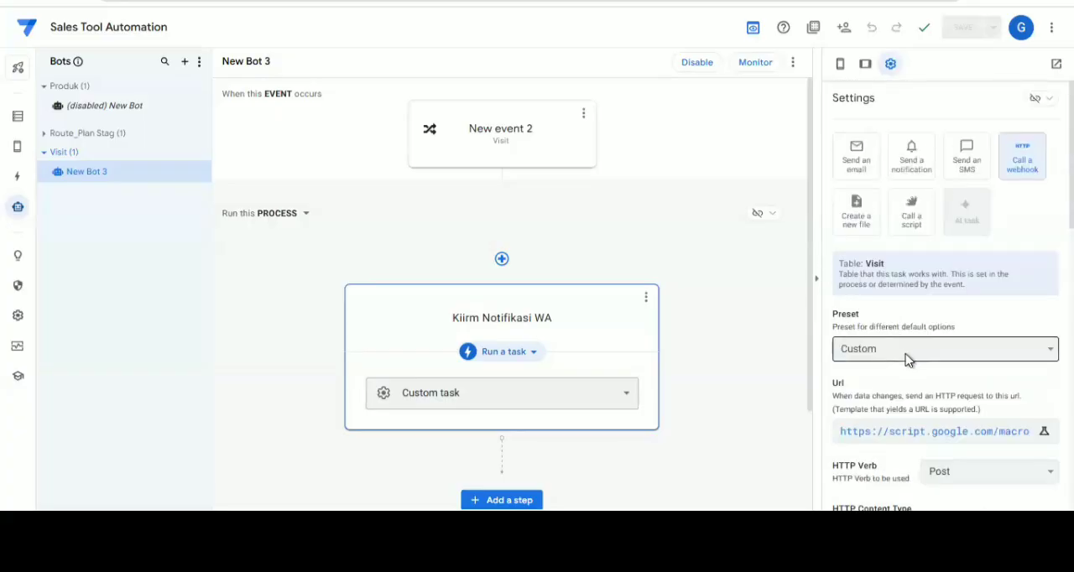
pyautogui.click(531, 152)
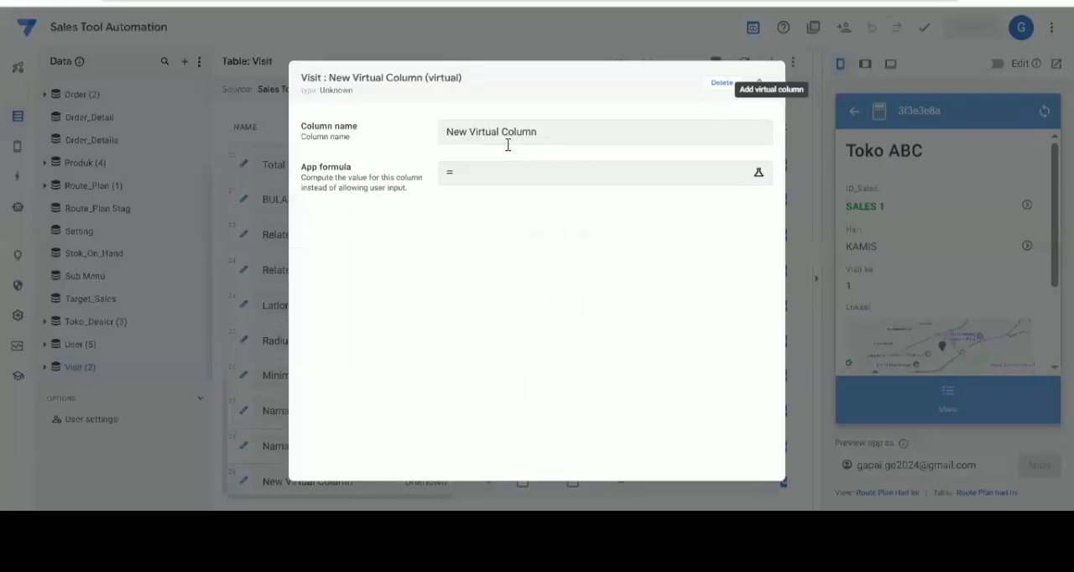
pyautogui.write('N')
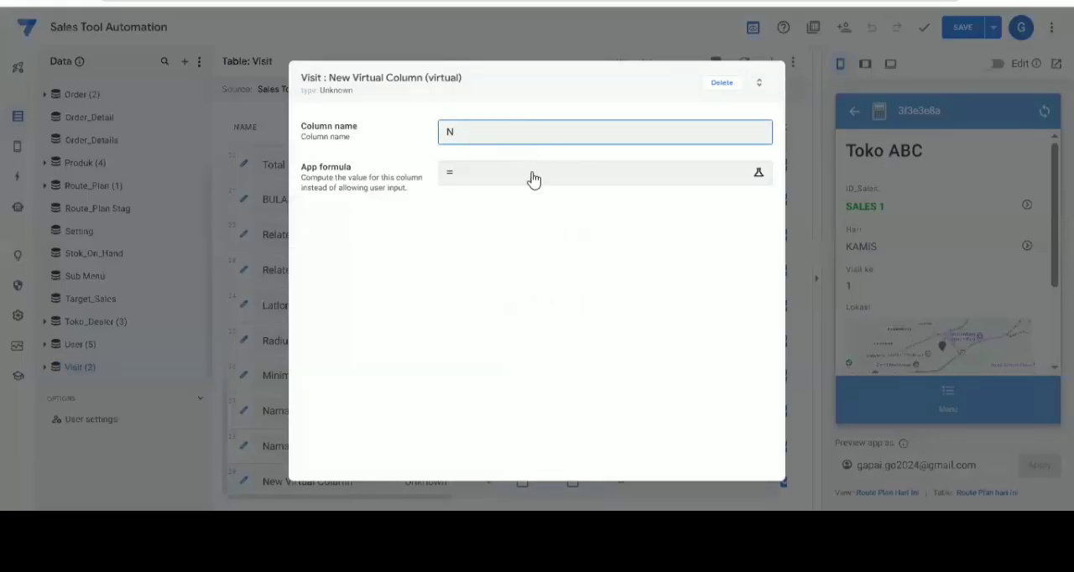
pyautogui.write('o HP')
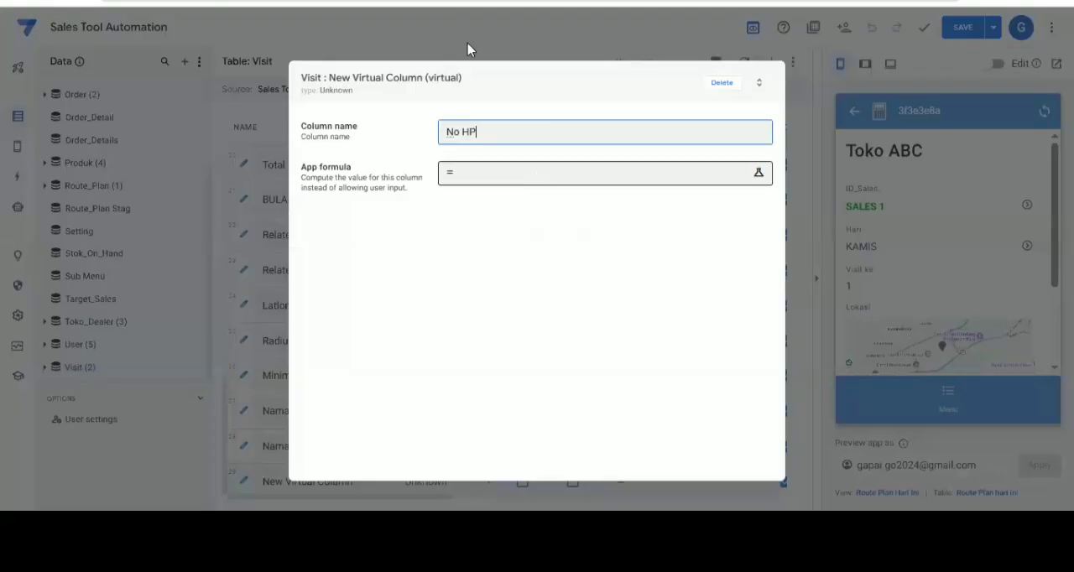
# Start the No HP column's app formula with a SELECT on User[No HP]
pyautogui.click(507, 171)
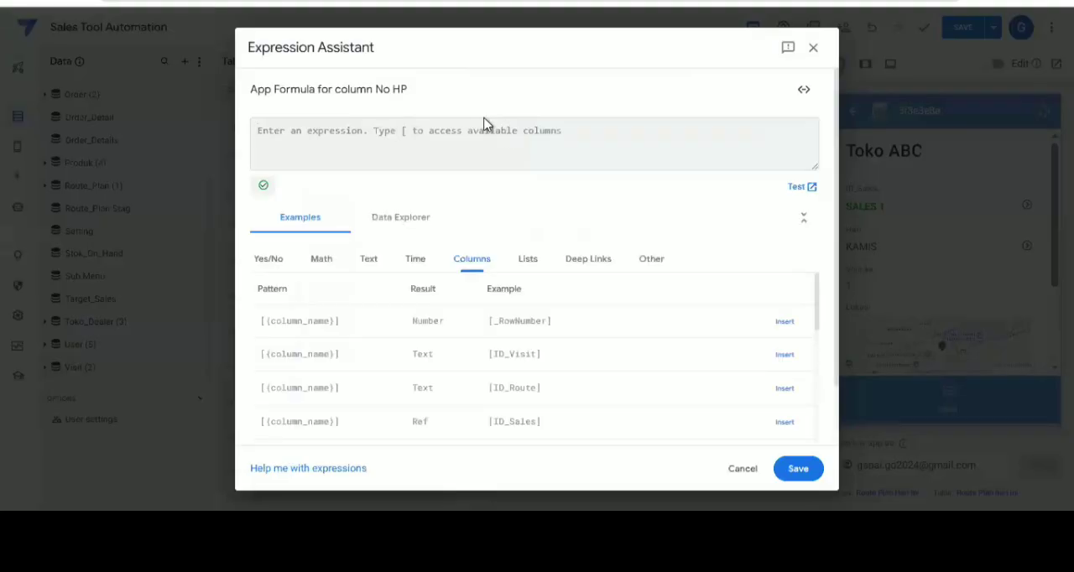
pyautogui.write('S')
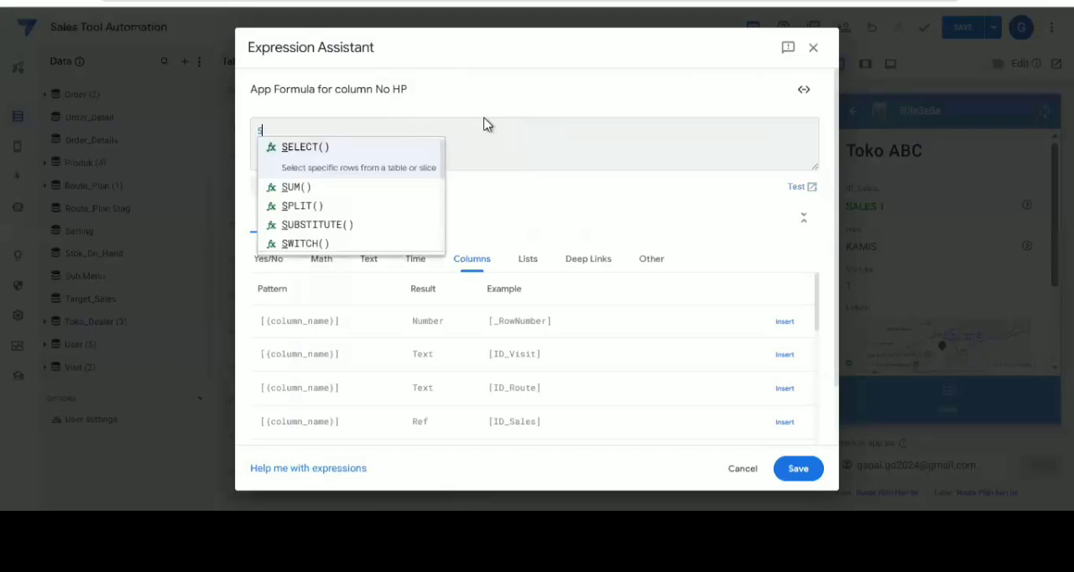
pyautogui.write('E')
pyautogui.press('Return')
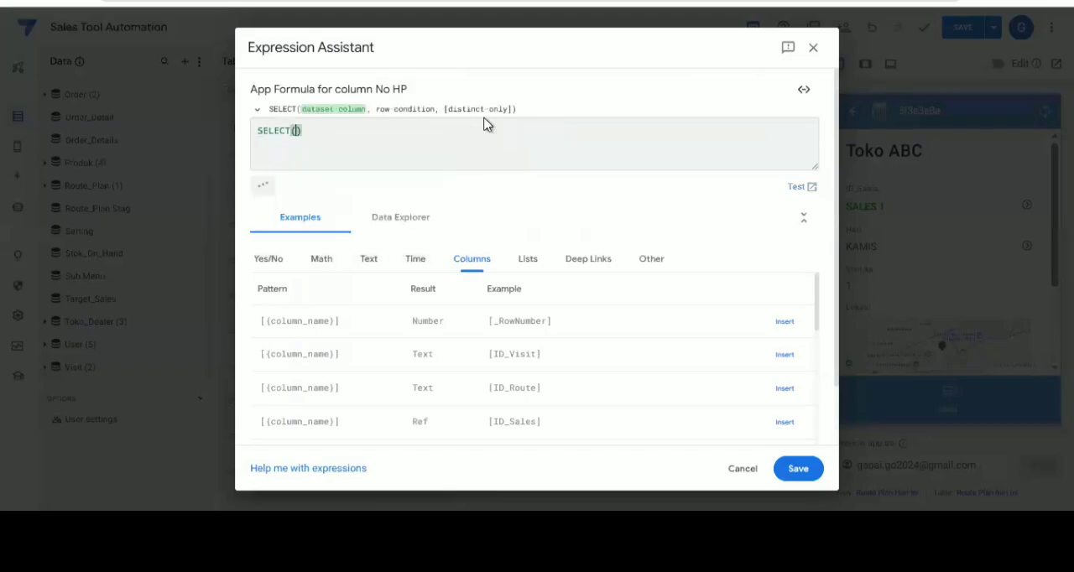
pyautogui.write('u')
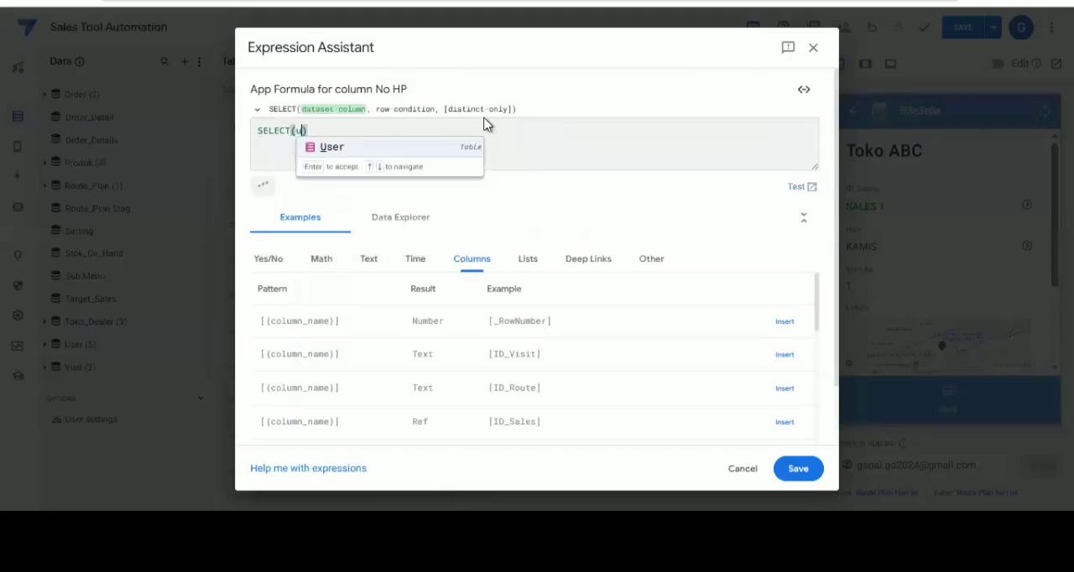
pyautogui.press('Return')
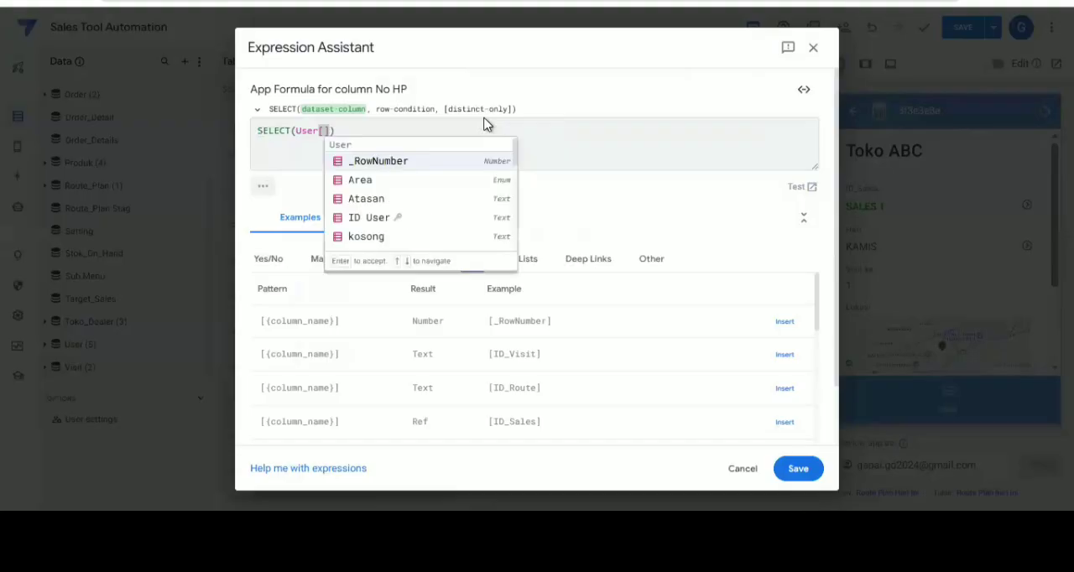
pyautogui.write('no')
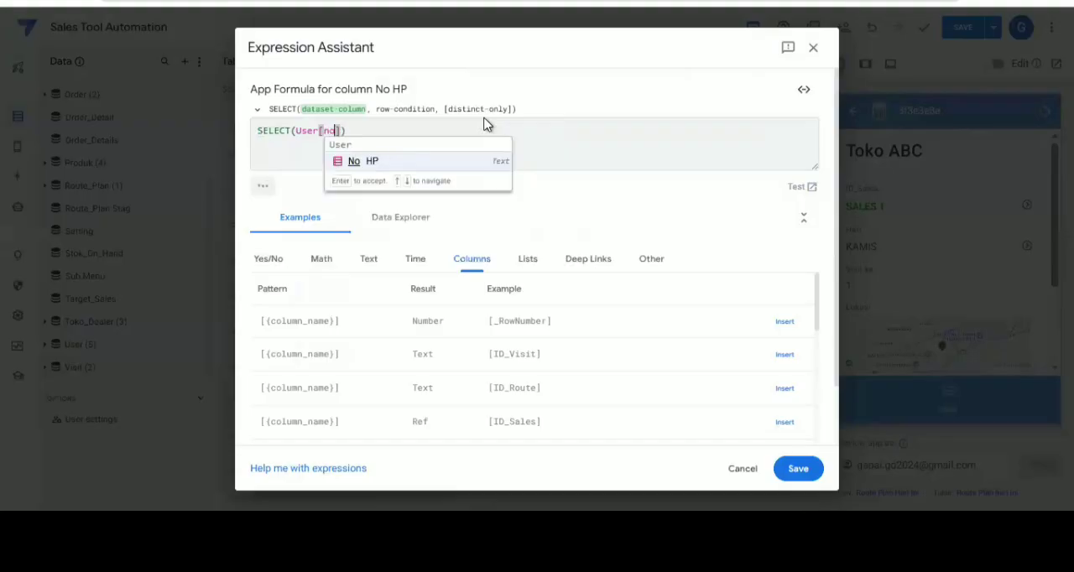
pyautogui.press('Return')
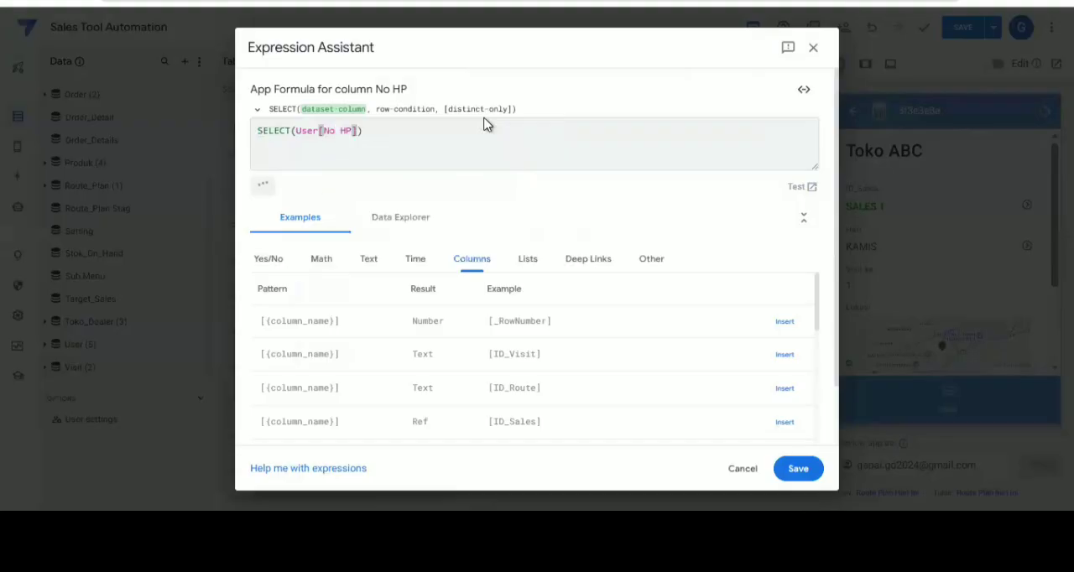
# Add the row condition [Role]="Admin" to the SELECT expression
pyautogui.write(',[ro')
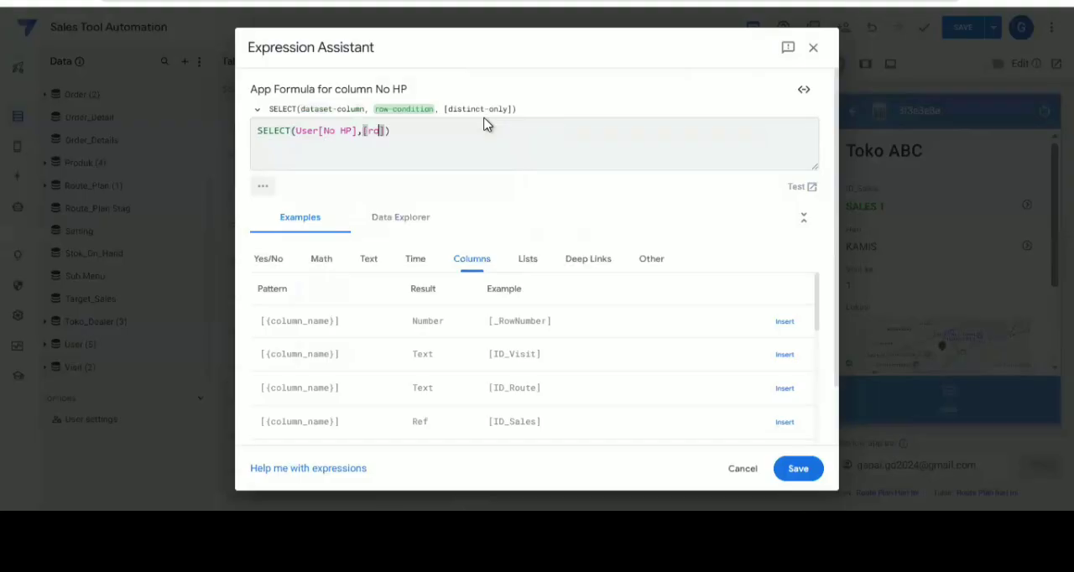
pyautogui.press('Return')
pyautogui.write('="adm')
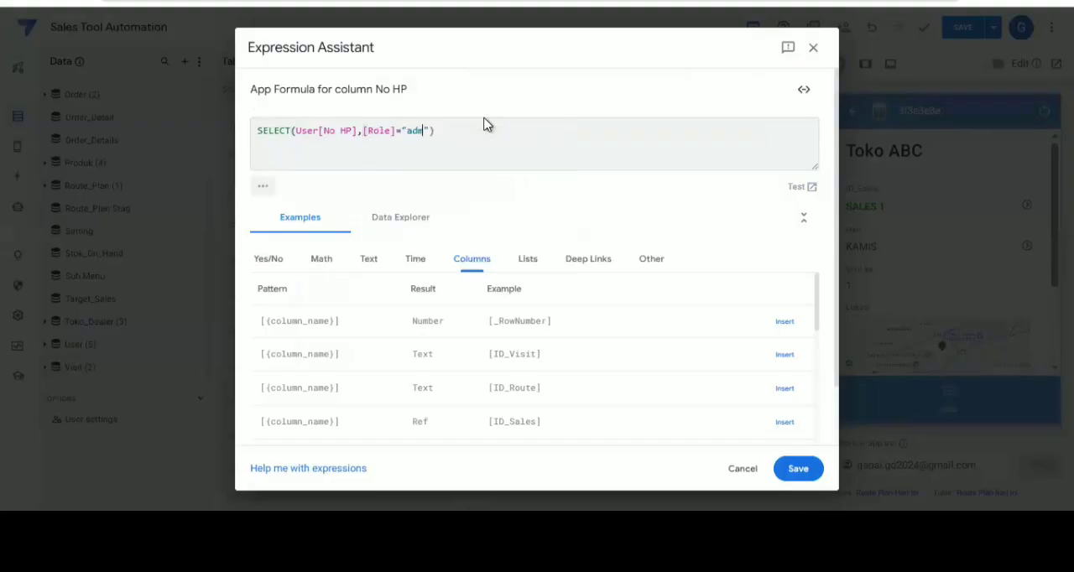
pyautogui.write('in')
pyautogui.press('Left')
pyautogui.press('Left')
pyautogui.press('Left')
pyautogui.press('Left')
pyautogui.press('Left')
pyautogui.press('Delete')
pyautogui.write('A')
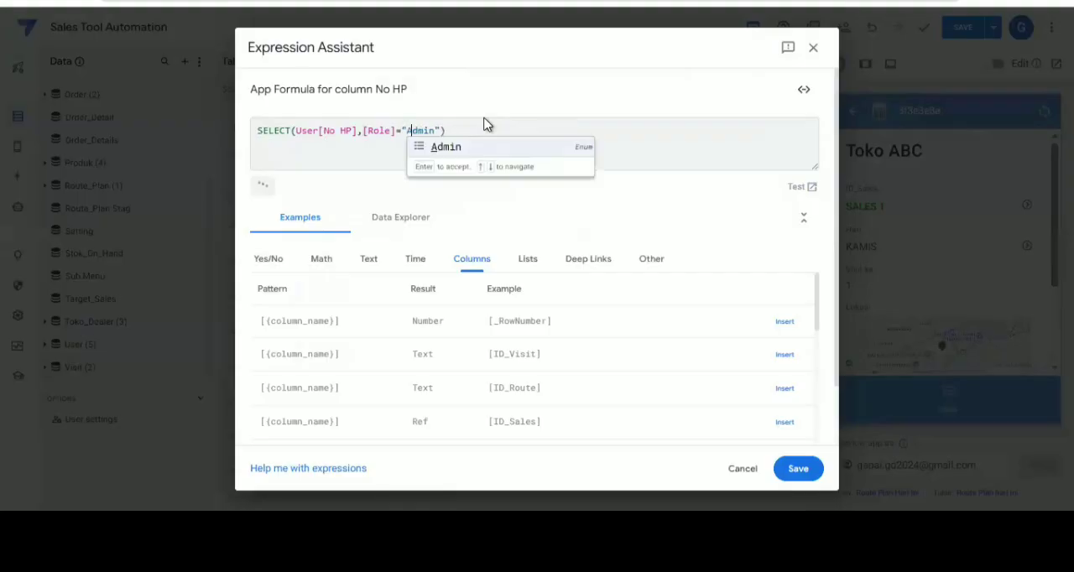
# Wrap the SELECT expression in ANY(), save the app formula and finish the No HP column
pyautogui.press('Home')
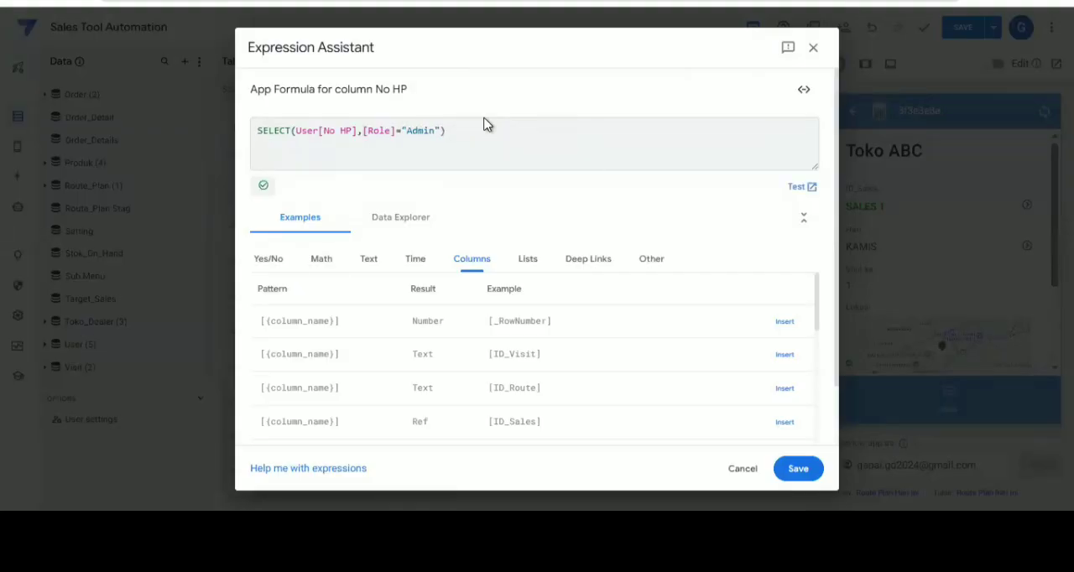
pyautogui.write('ANY(')
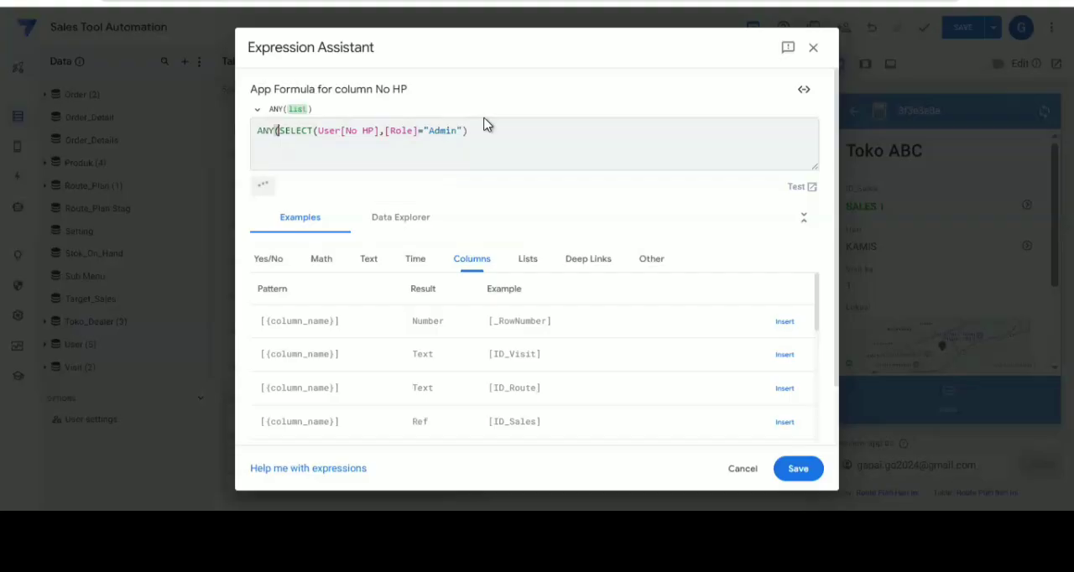
pyautogui.click(485, 124)
pyautogui.write(')')
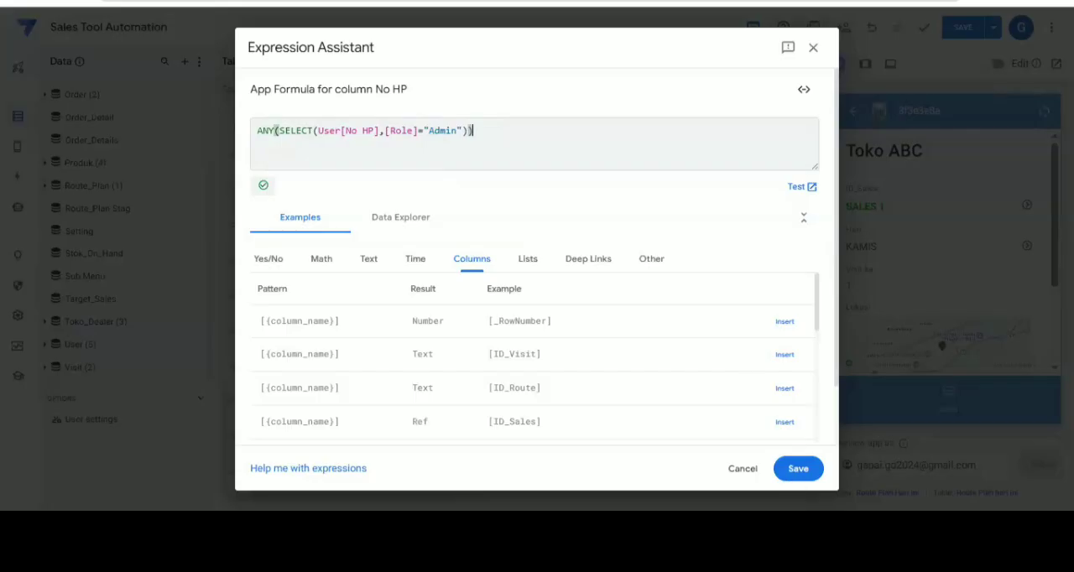
pyautogui.click(799, 470)
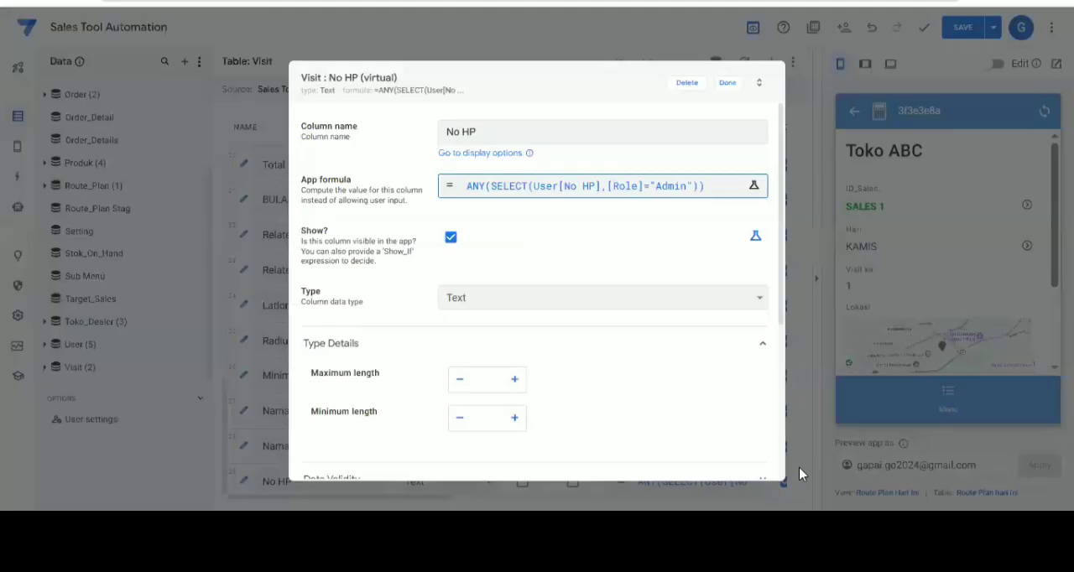
pyautogui.click(727, 83)
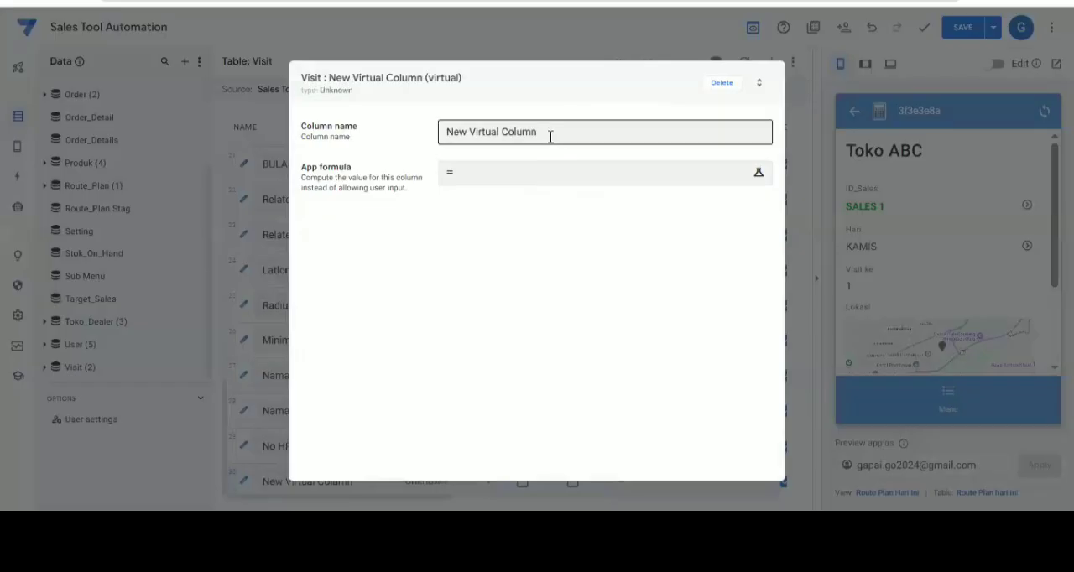
# Add another virtual column to the Visit table and name it Isi WA
pyautogui.tripleClick(552, 137)
pyautogui.press('BackSpace')
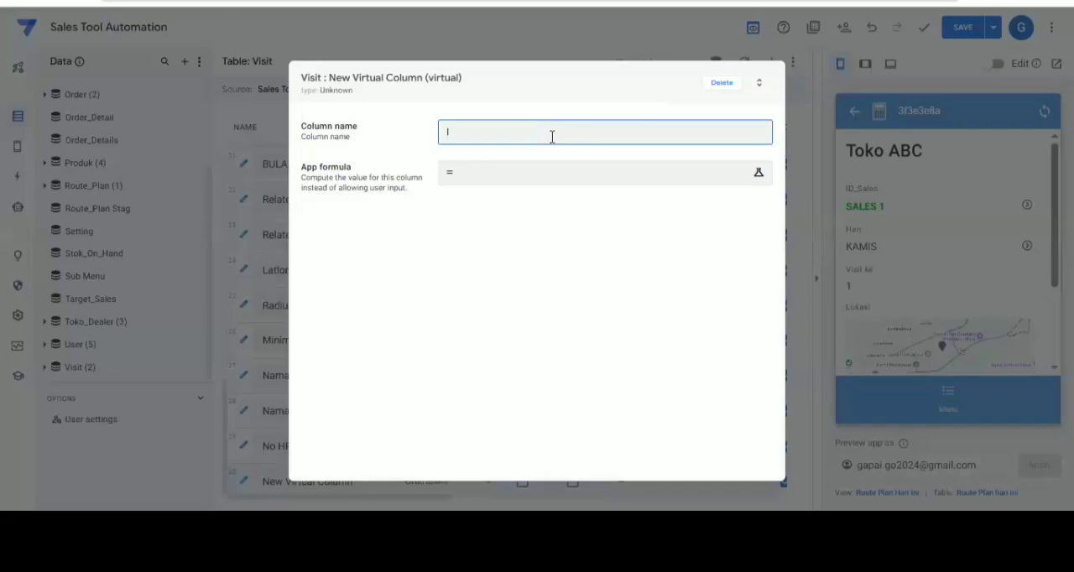
pyautogui.write('Isi WA')
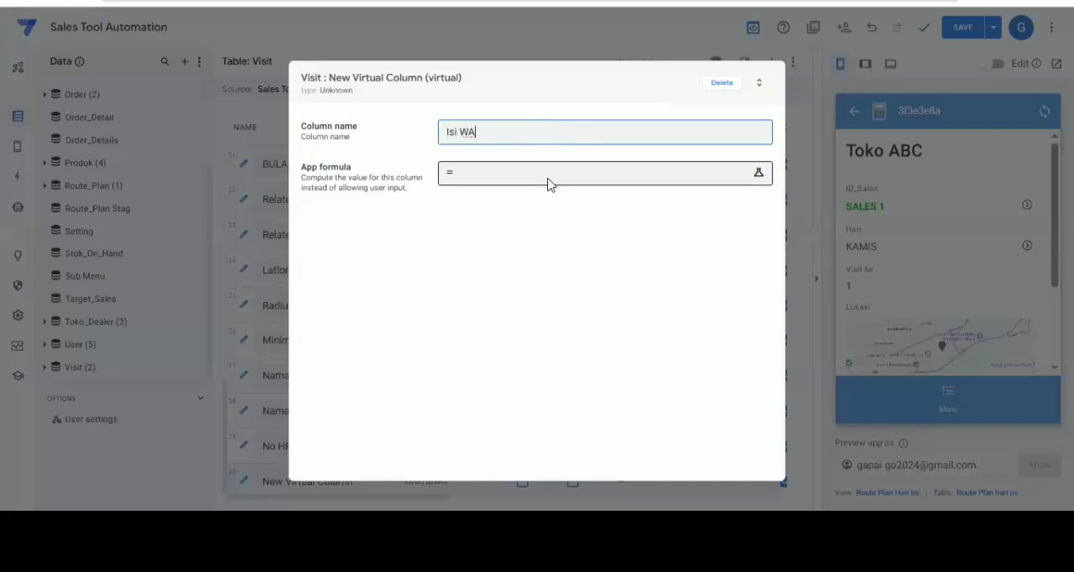
# Start the Isi WA column's app formula with the text line "Order Baru:" followed by a line break
pyautogui.click(550, 185)
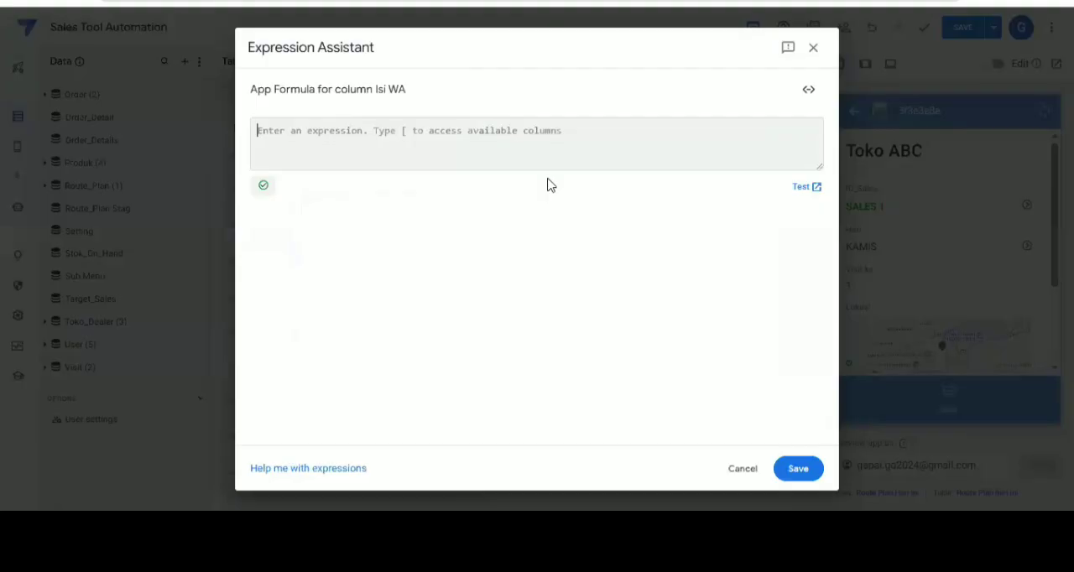
pyautogui.write('[')
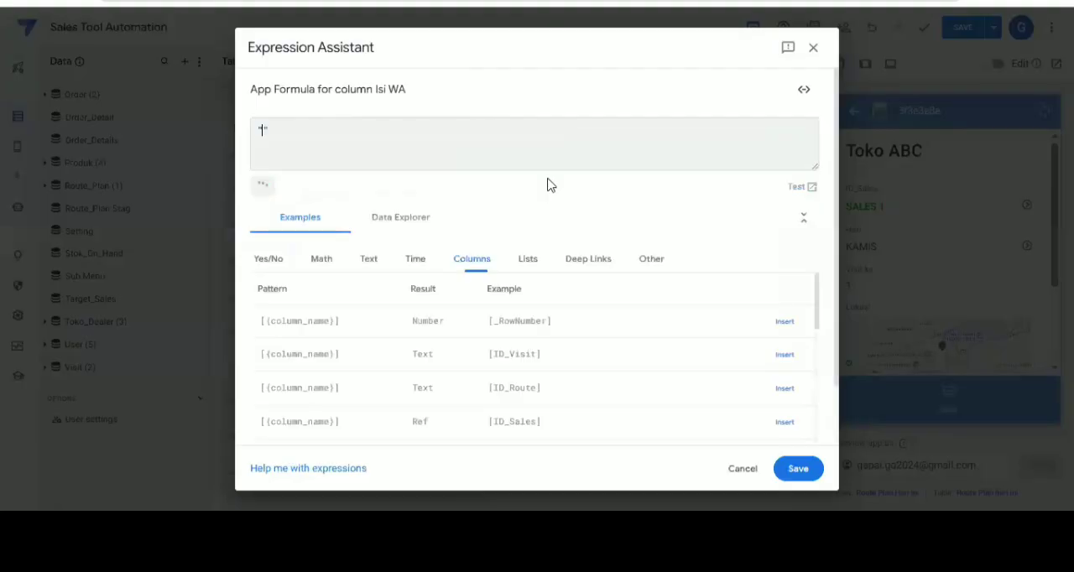
pyautogui.write('c')
pyautogui.write('rder Bar')
pyautogui.write('u')
pyautogui.write(':')
pyautogui.press('Return')
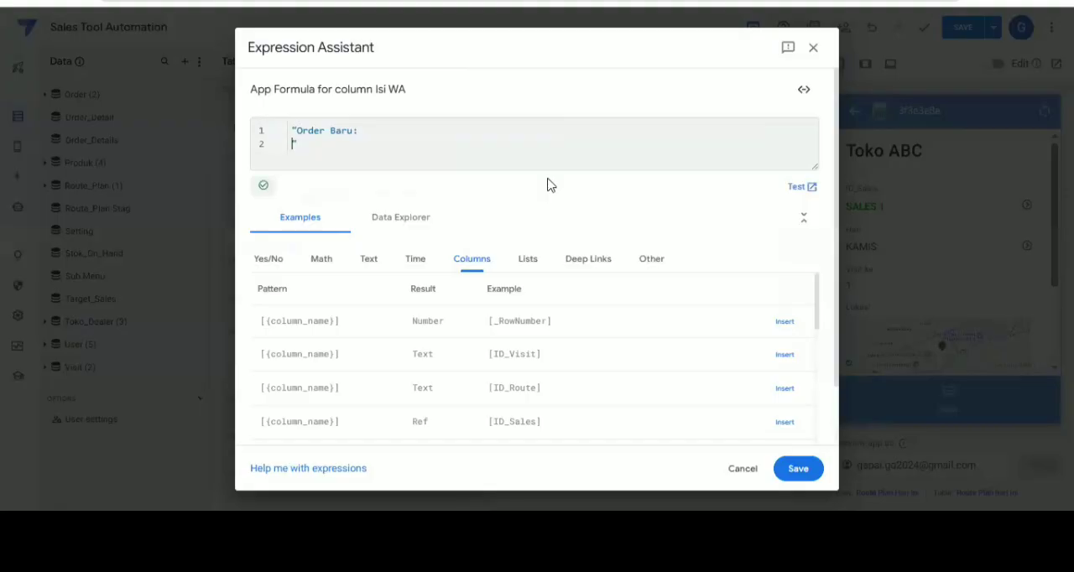
# Add the label "Nama Sales: " to the message text and concatenate it with the [Nama Sales] column
pyautogui.write('Nama Sales')
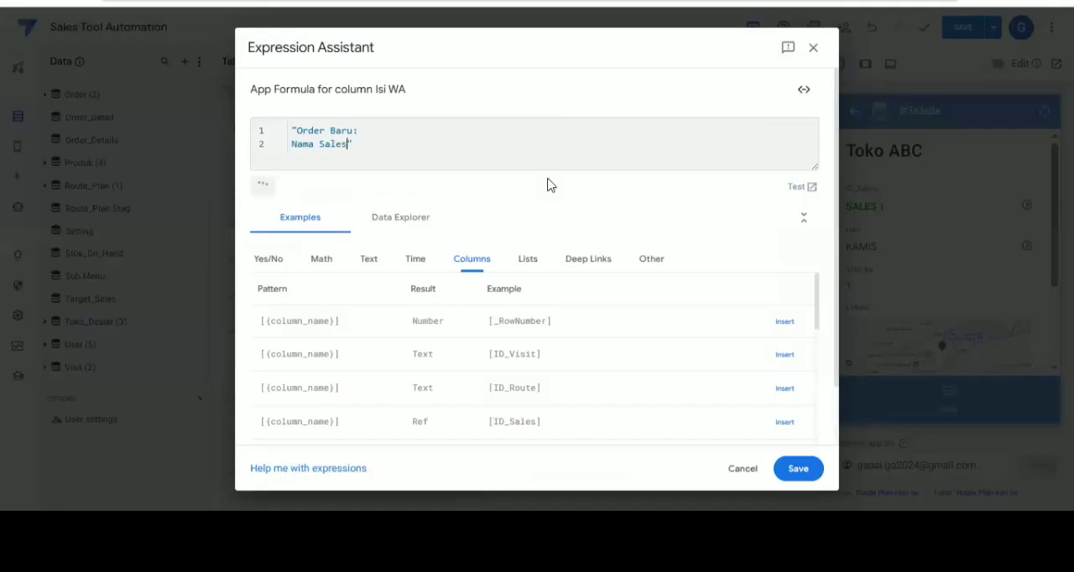
pyautogui.write(': "&[n')
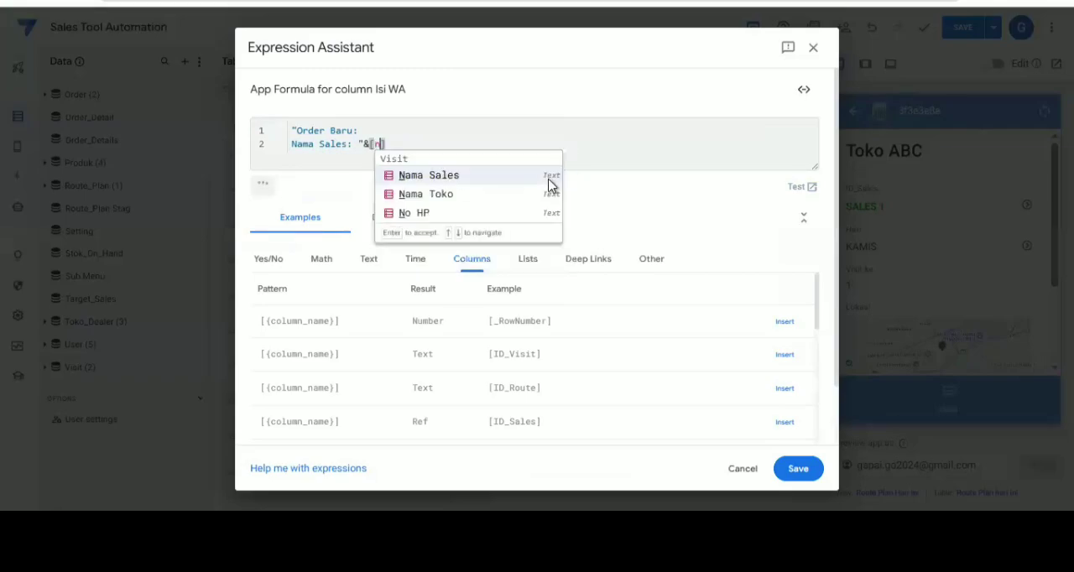
pyautogui.click(548, 177)
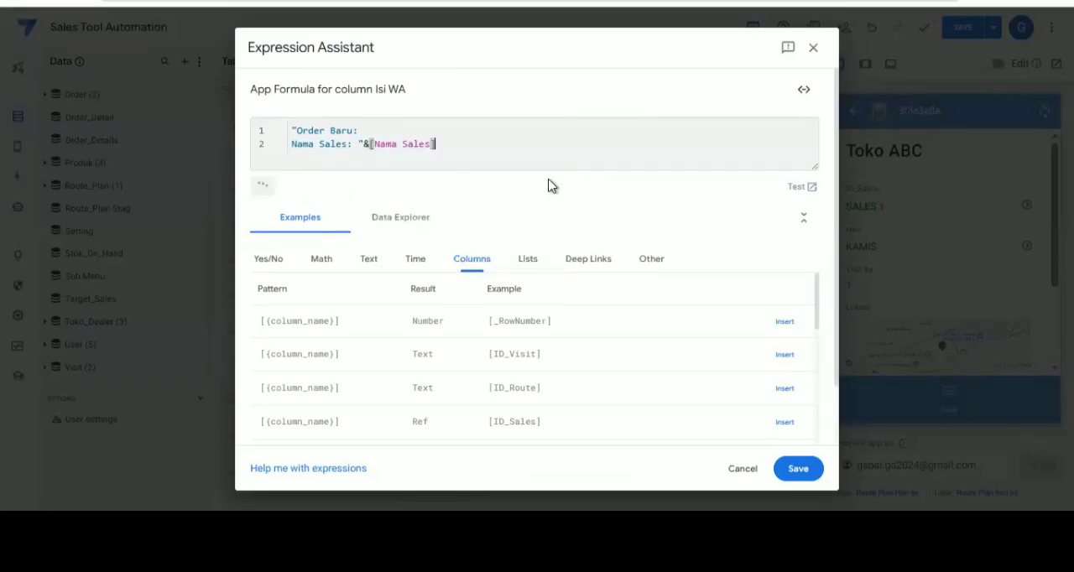
pyautogui.write('&"')
# Add a new line with the label "Nama Toko: " to the message formula and concatenate it with the [Nama Toko] column
pyautogui.press('Return')
pyautogui.write('Na')
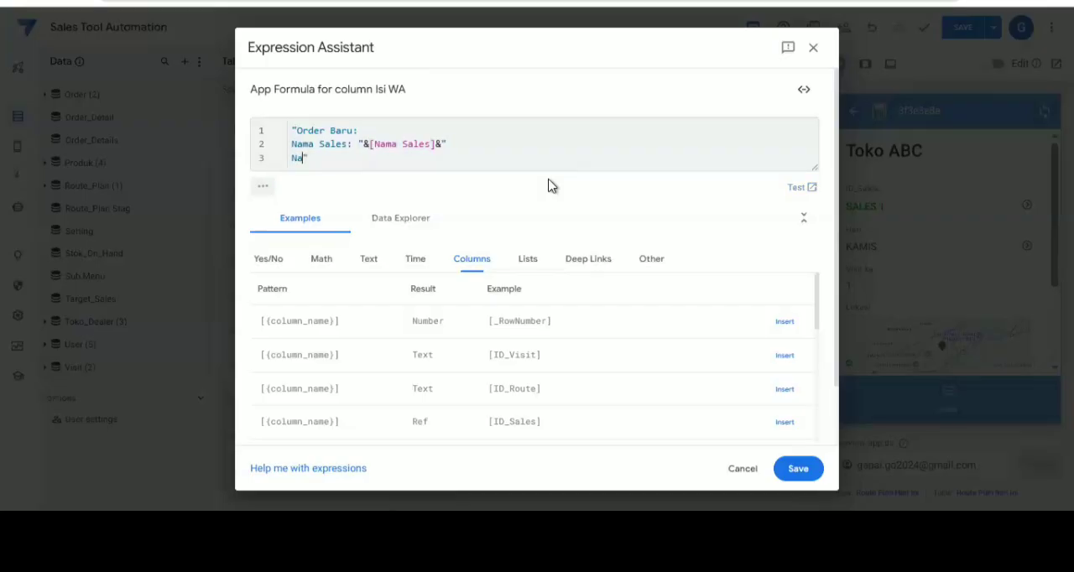
pyautogui.write('ma Toko: "&[')
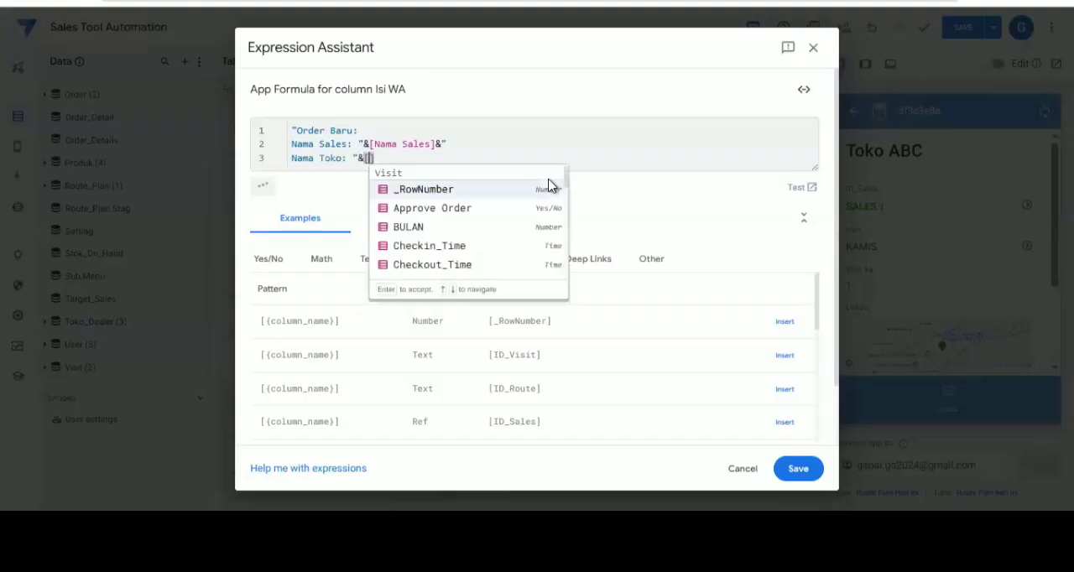
pyautogui.write('n')
pyautogui.press('Down')
pyautogui.press('Return')
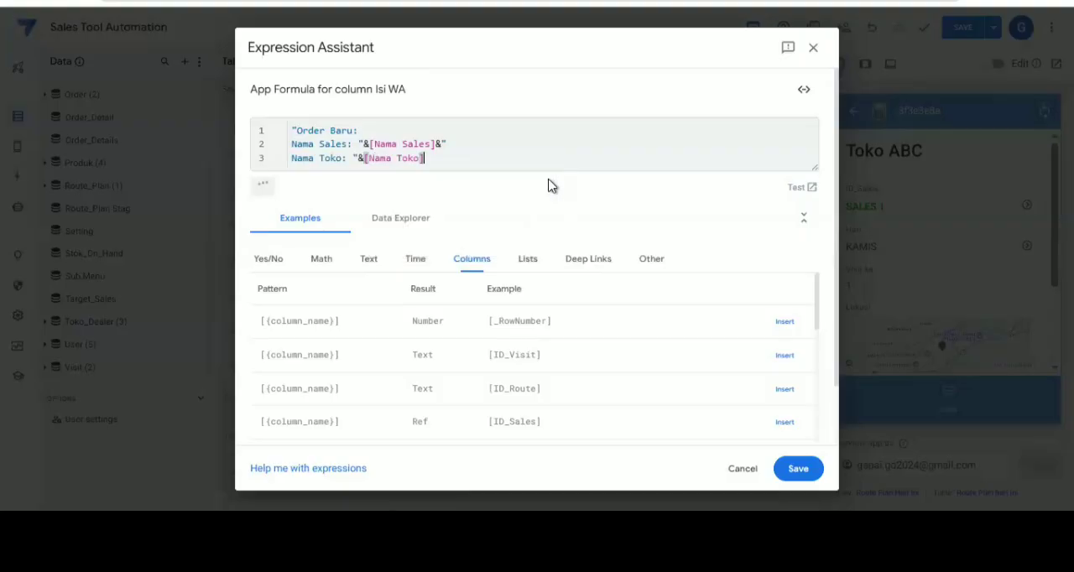
# Add a new line with the label "Total Order: " to the message formula and concatenate it with the [Total Order] column
pyautogui.write('&"')
pyautogui.press('Return')
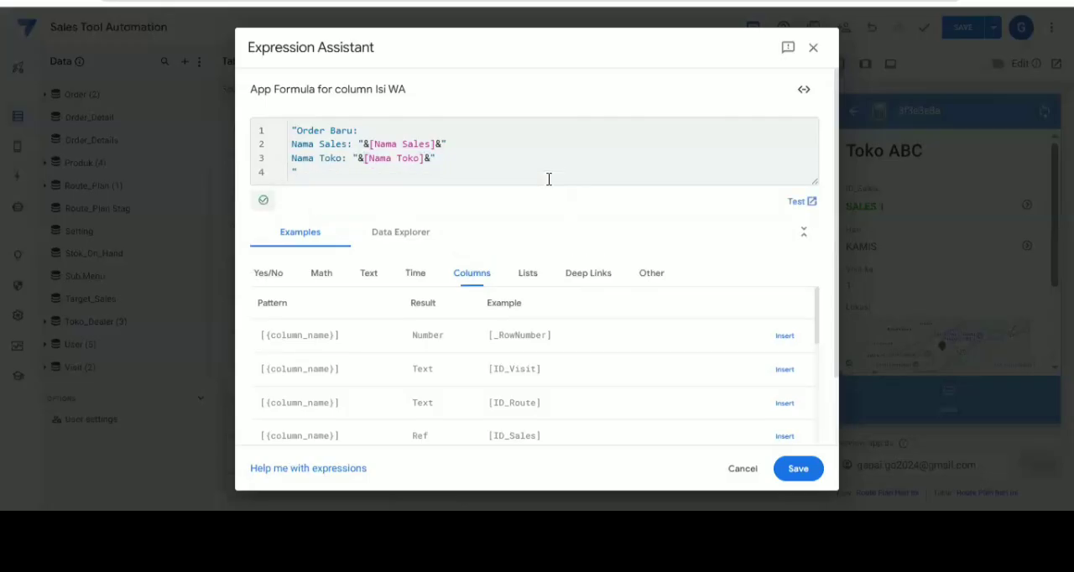
pyautogui.write('Total Order: "&[t')
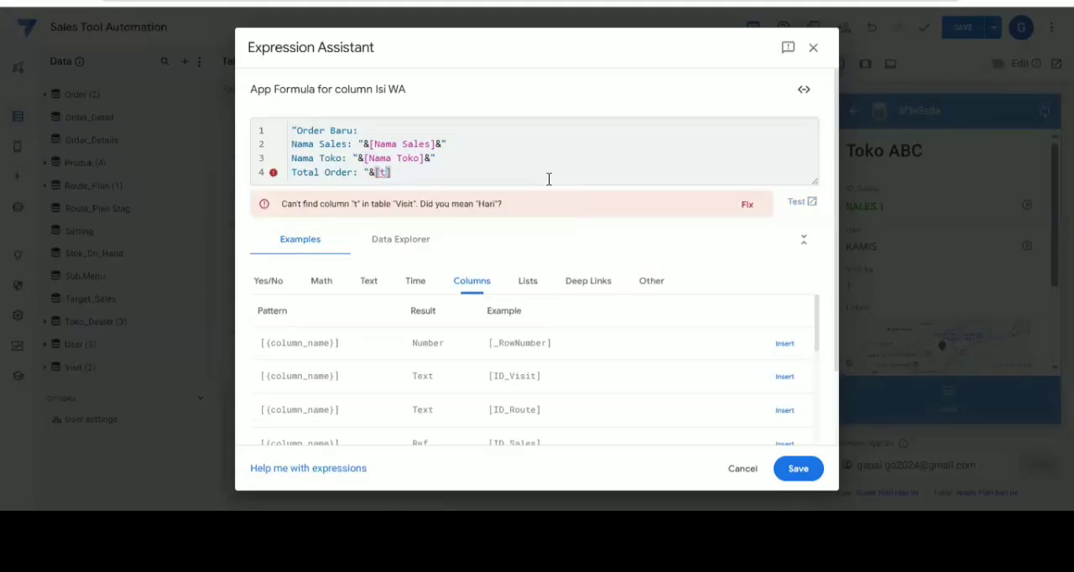
pyautogui.write('o')
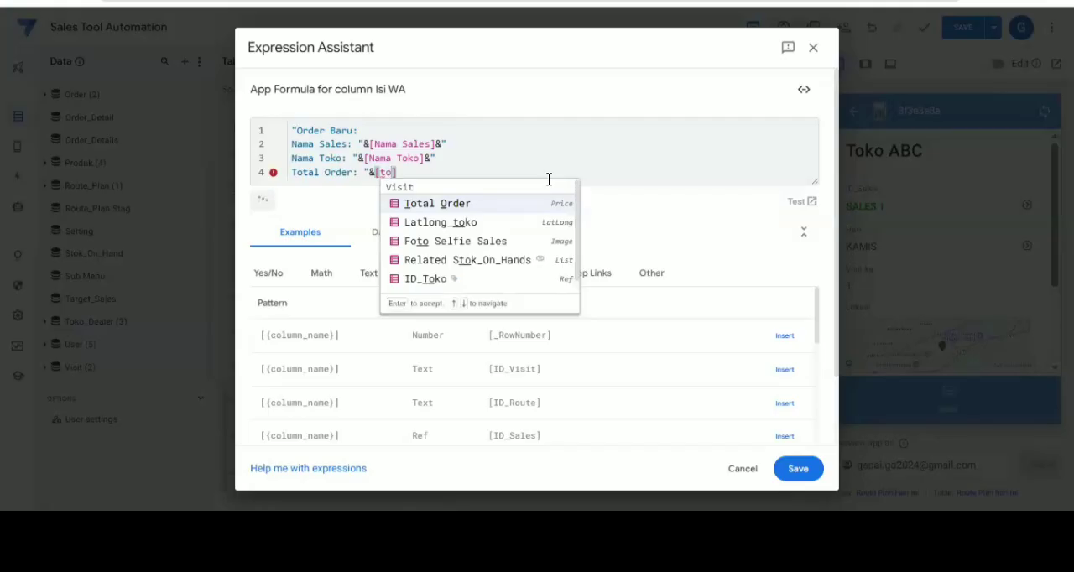
pyautogui.press('Return')
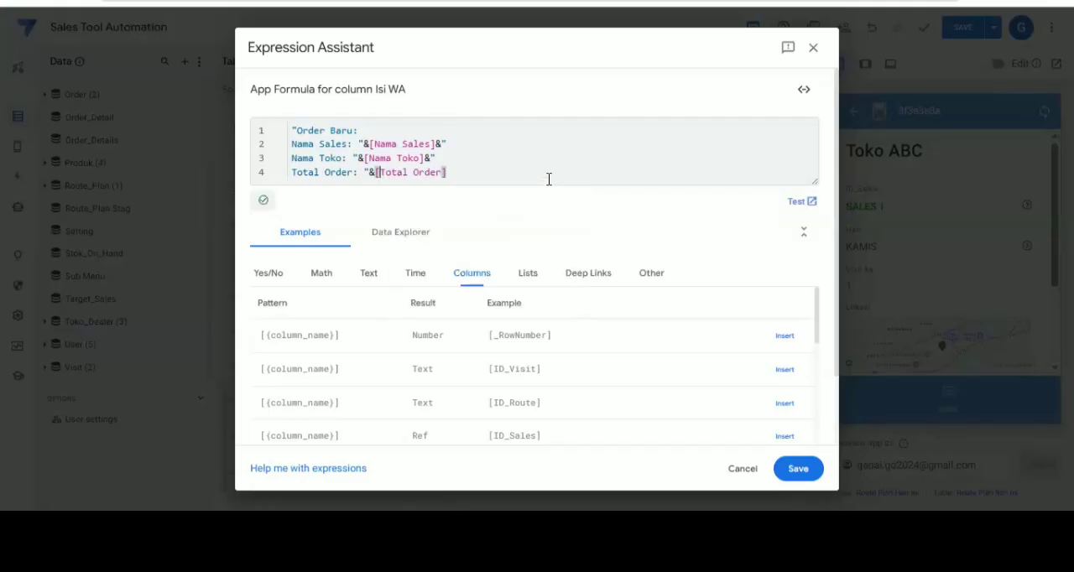
# Wrap [Total Order] in the TEXT() function, save the app formula and finish the Isi WA column
pyautogui.write('T')
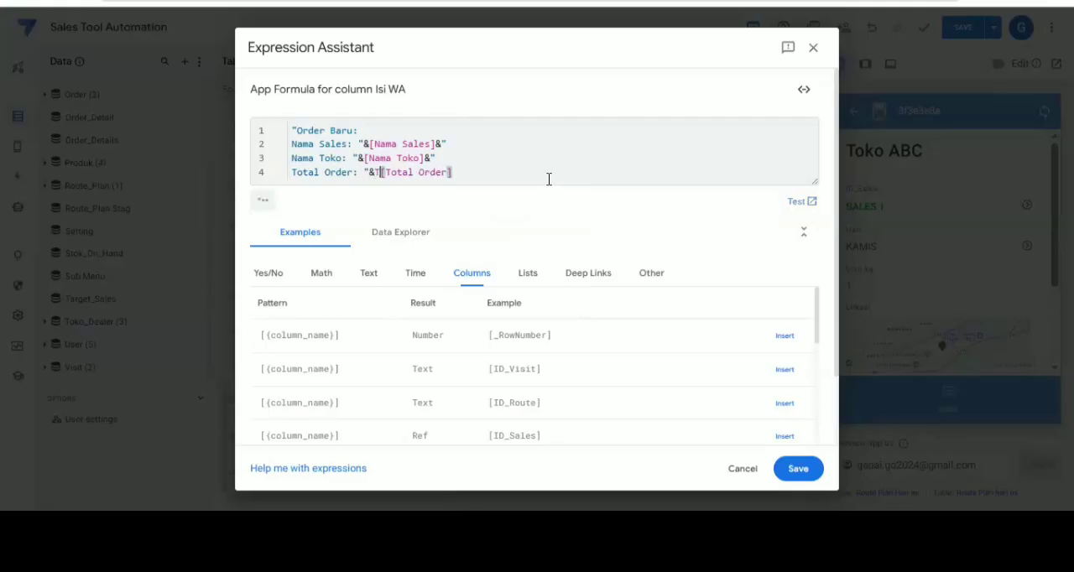
pyautogui.write('EXT(')
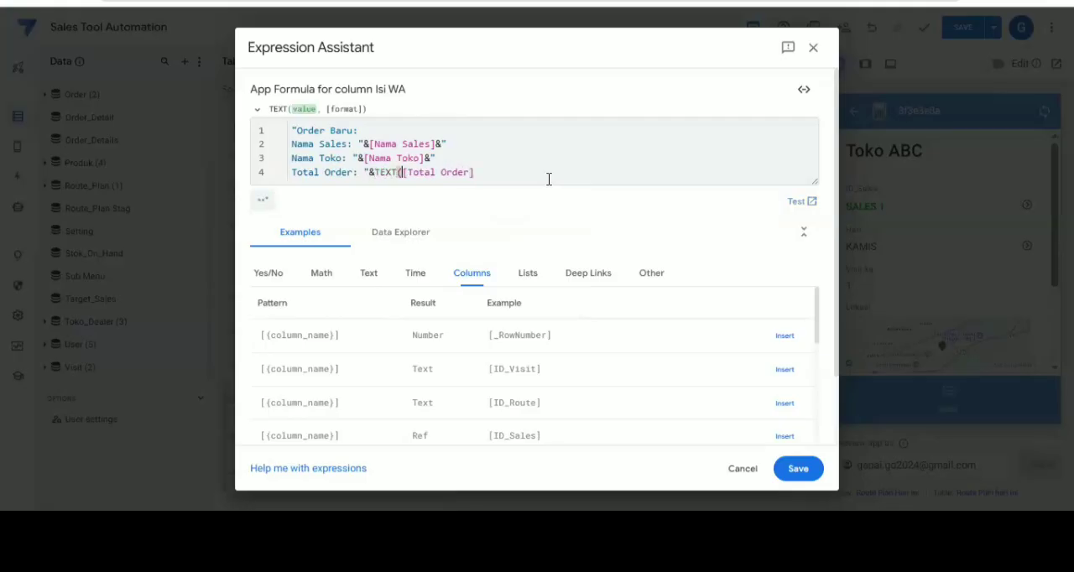
pyautogui.write(')')
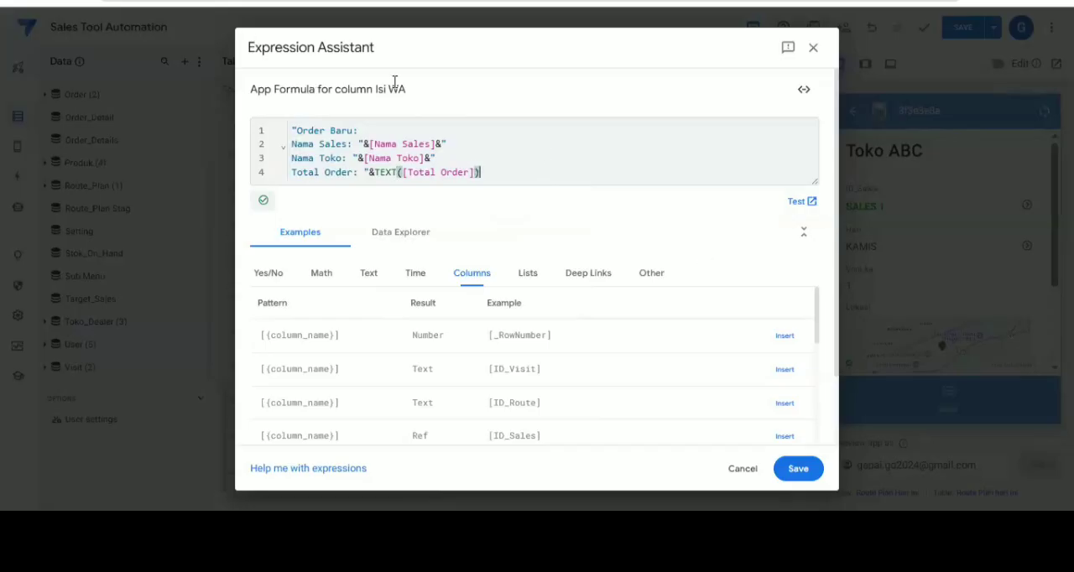
pyautogui.click(797, 469)
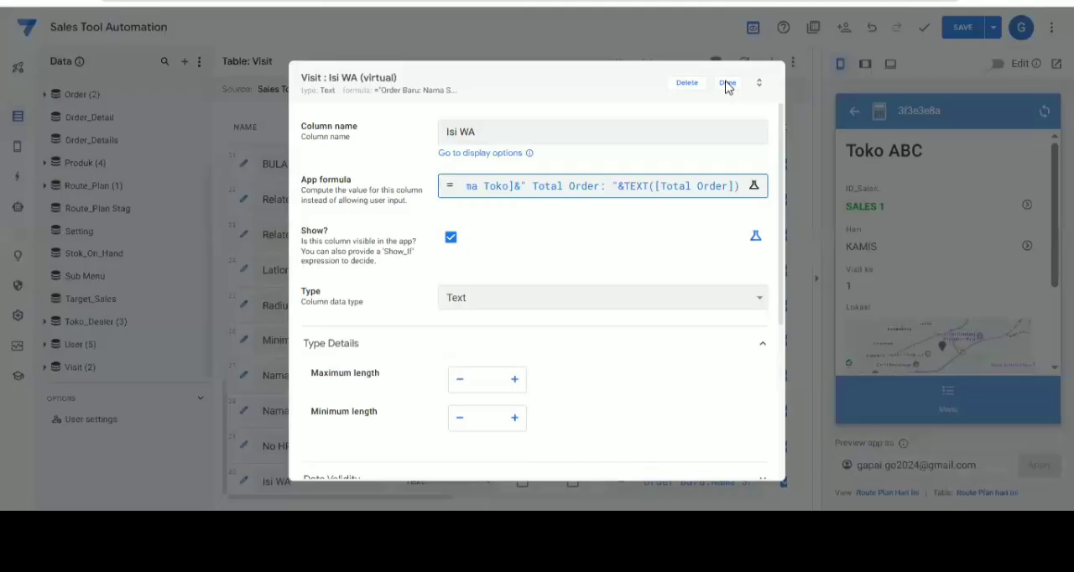
pyautogui.click(727, 84)
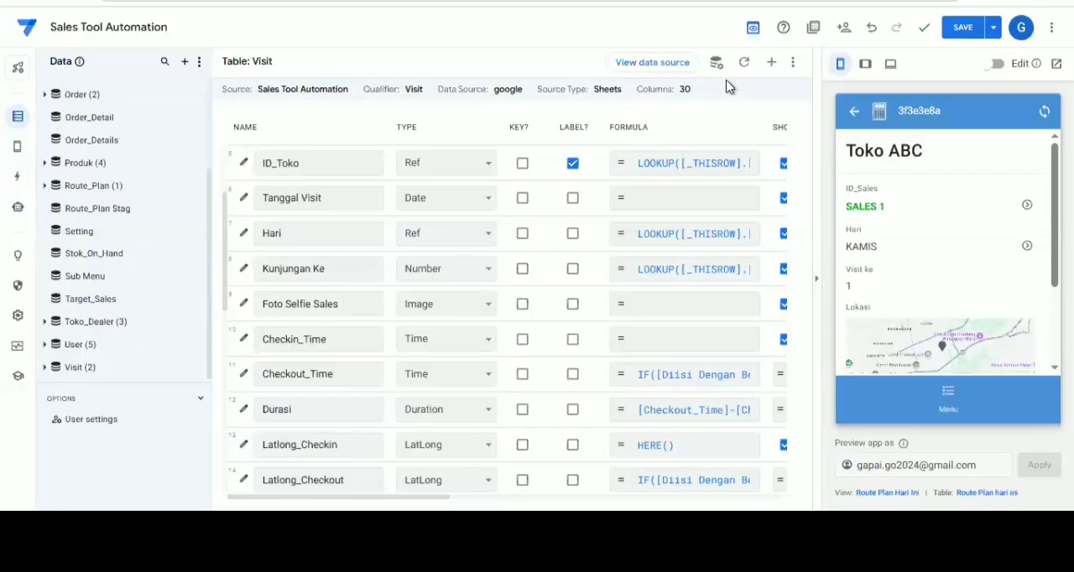
# Open the webhook settings of the Kiirm Notifikasi WA step in New Bot 3
pyautogui.click(19, 221)
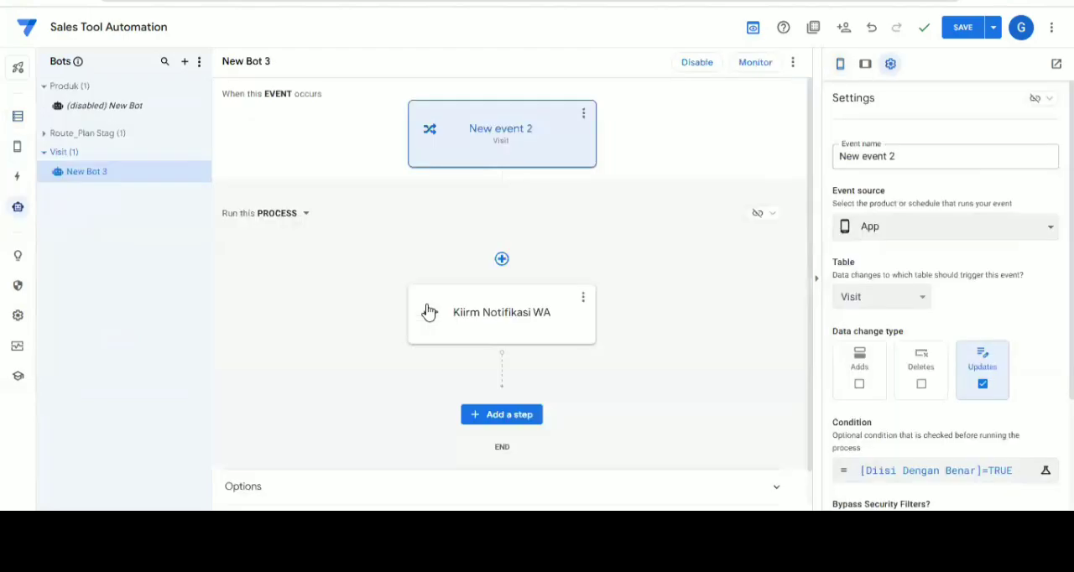
pyautogui.click(461, 329)
pyautogui.scroll(-3, 917, 427)
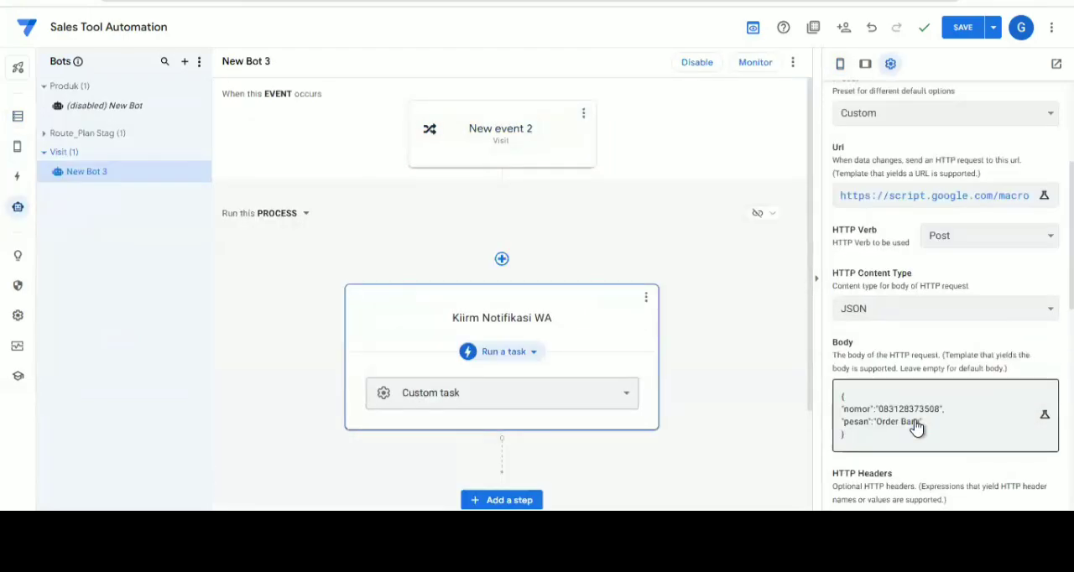
# Replace the fixed phone number for "nomor" in the webhook body with the template expression <<[No HP]>>
pyautogui.click(917, 427)
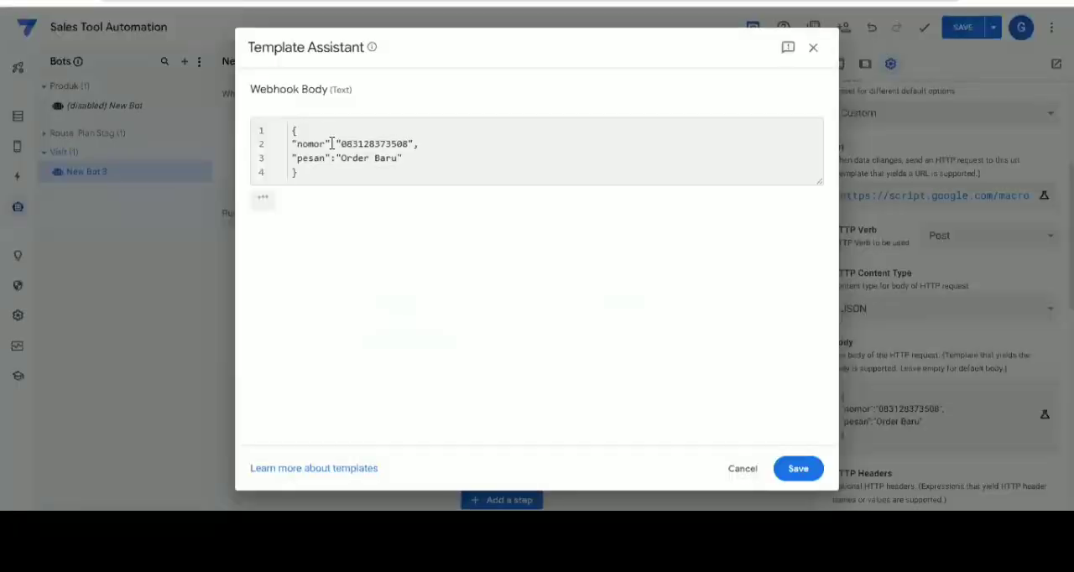
pyautogui.doubleClick(409, 144)
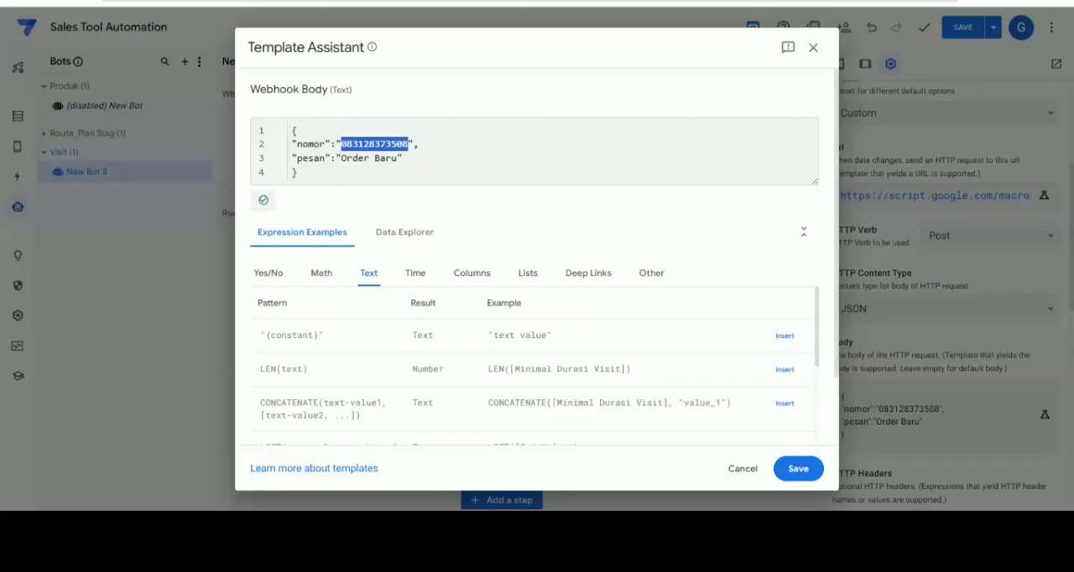
pyautogui.press('BackSpace')
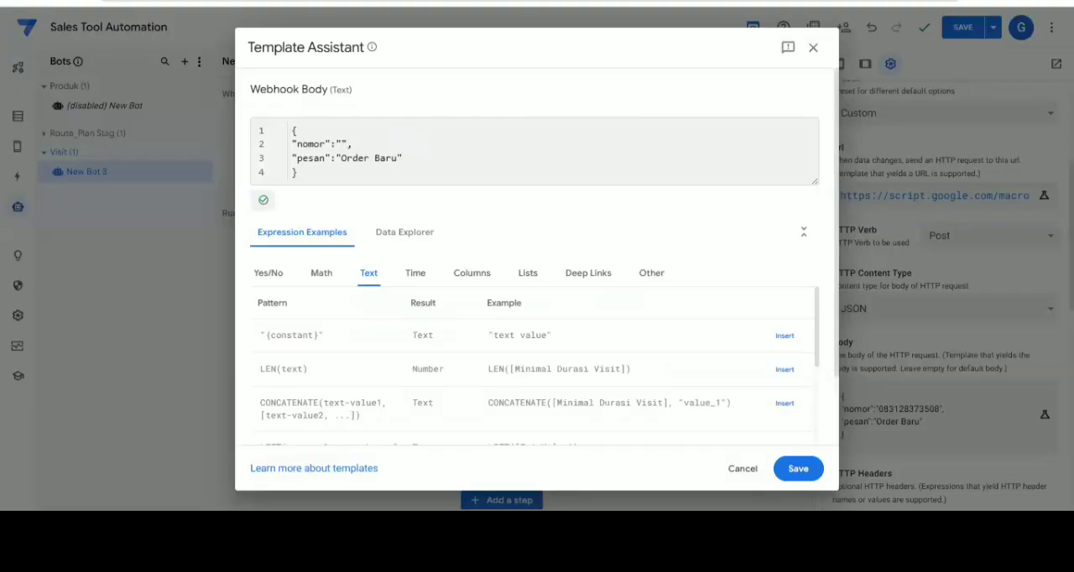
pyautogui.write('<<>>')
pyautogui.press('Left')
pyautogui.press('Left')
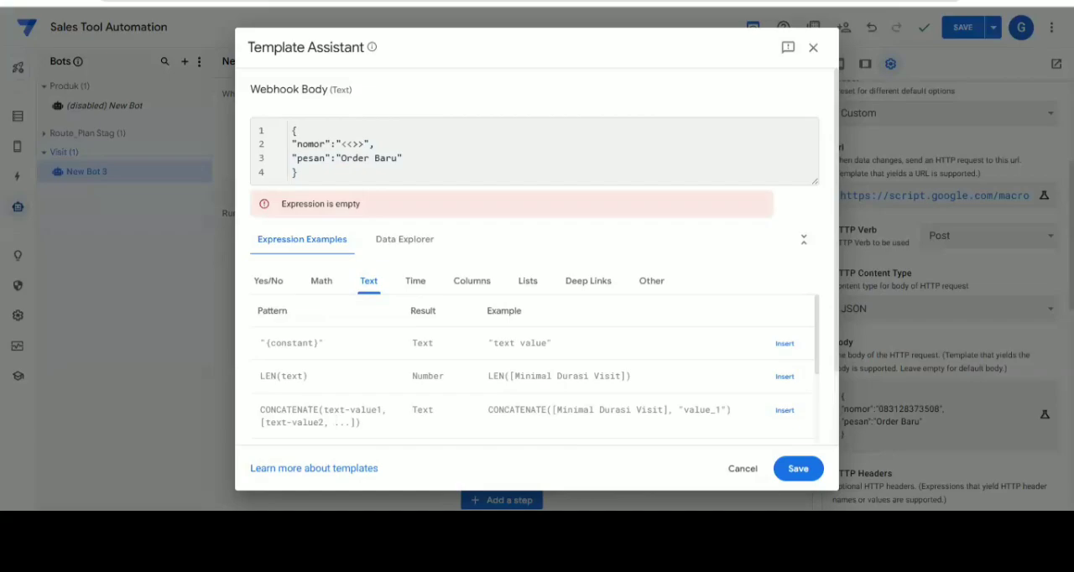
pyautogui.write('[')
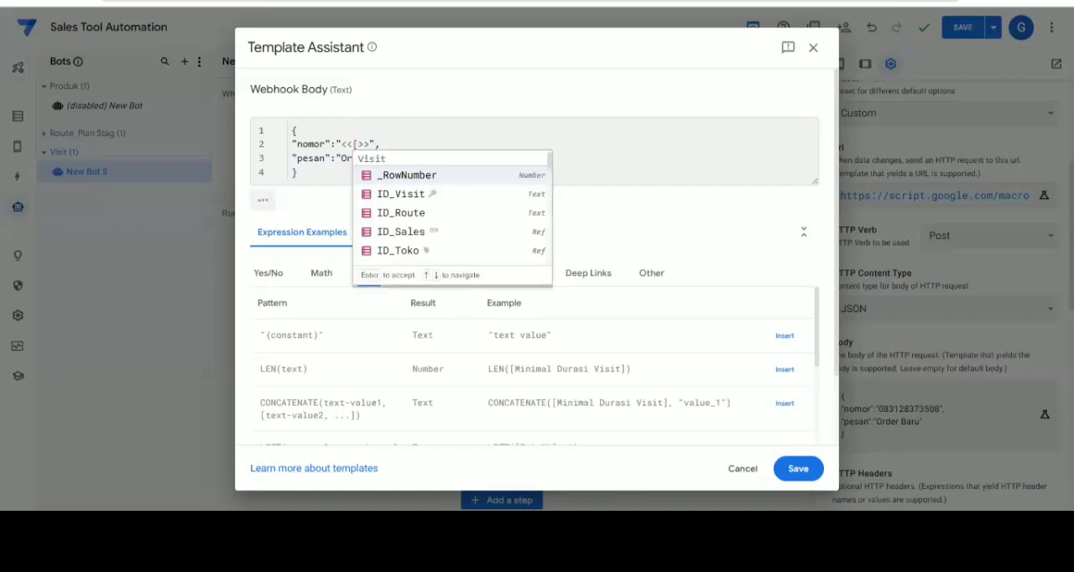
pyautogui.write('no')
pyautogui.press('Return')
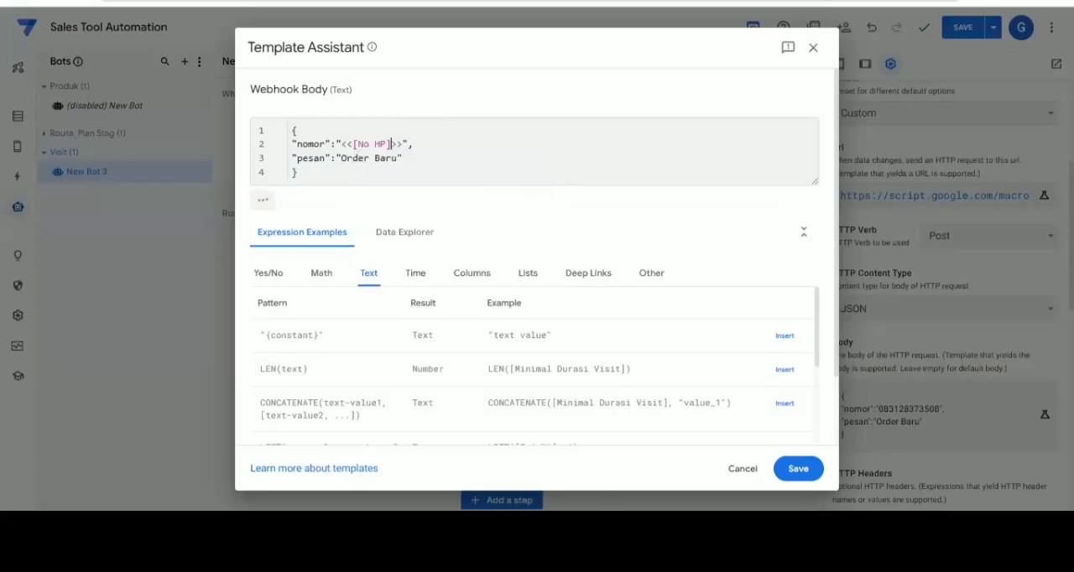
# Replace the "pesan" text in the webhook body with <<[Isi WA]>>, then save the body and the app
pyautogui.press('Right')
pyautogui.hotkey('shift', 'Left')
pyautogui.hotkey('shift', 'Left')
pyautogui.hotkey('shift', 'Left')
pyautogui.hotkey('shift', 'Left')
pyautogui.hotkey('shift', 'Left')
pyautogui.hotkey('shift', 'Left')
pyautogui.hotkey('shift', 'Left')
pyautogui.hotkey('shift', 'Left')
pyautogui.hotkey('shift', 'Left')
pyautogui.hotkey('shift', 'Left')
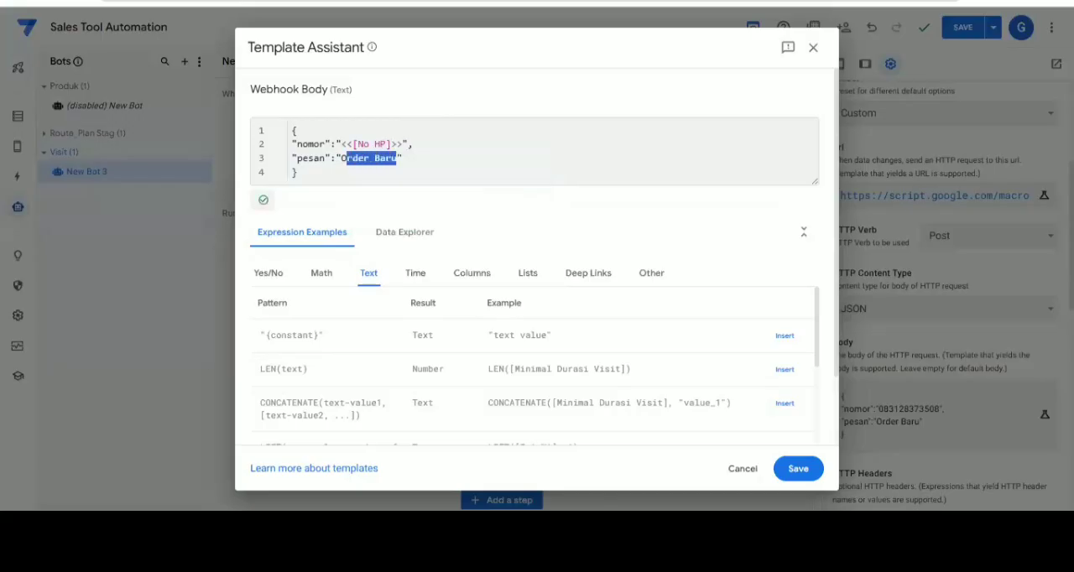
pyautogui.press('BackSpace')
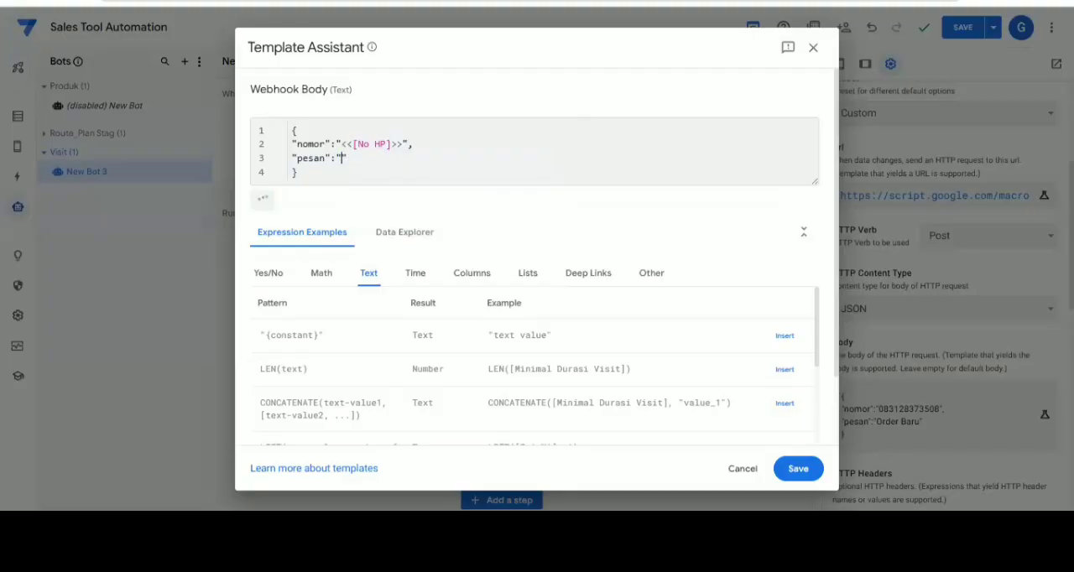
pyautogui.write('<<')
pyautogui.write('>')
pyautogui.write('[')
pyautogui.write('is')
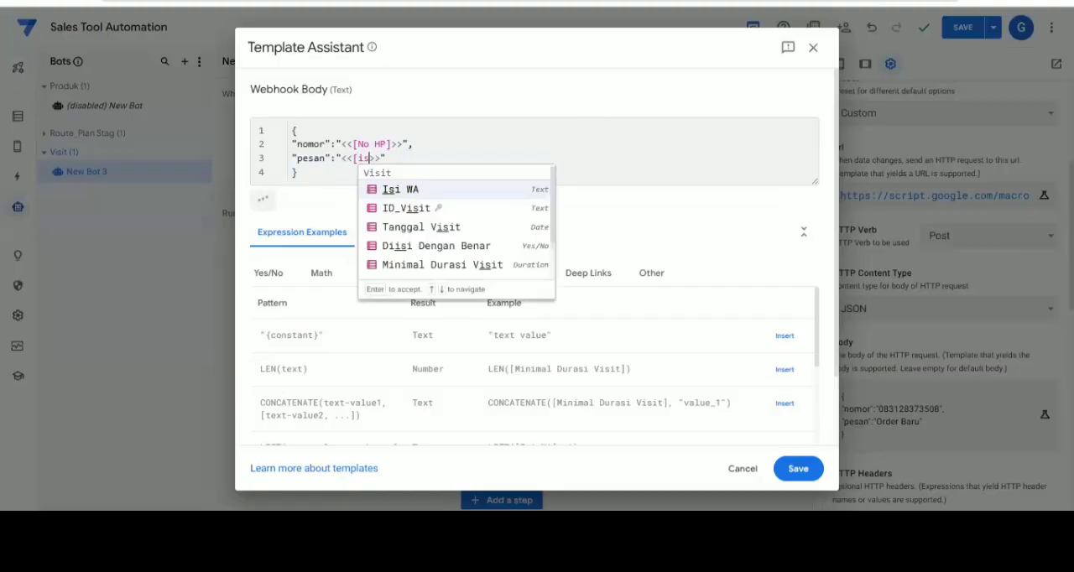
pyautogui.press('Return')
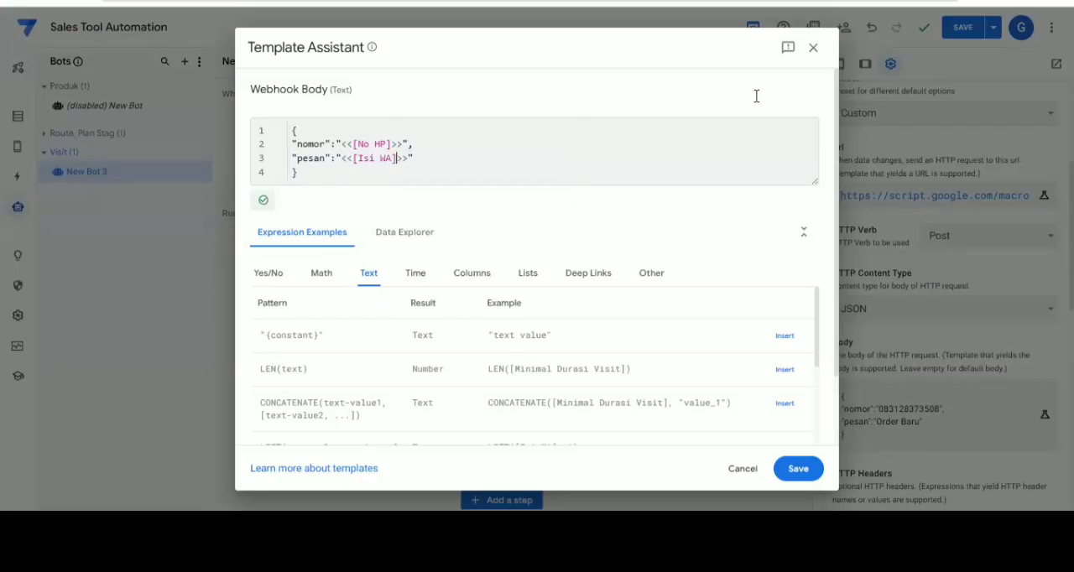
pyautogui.click(796, 469)
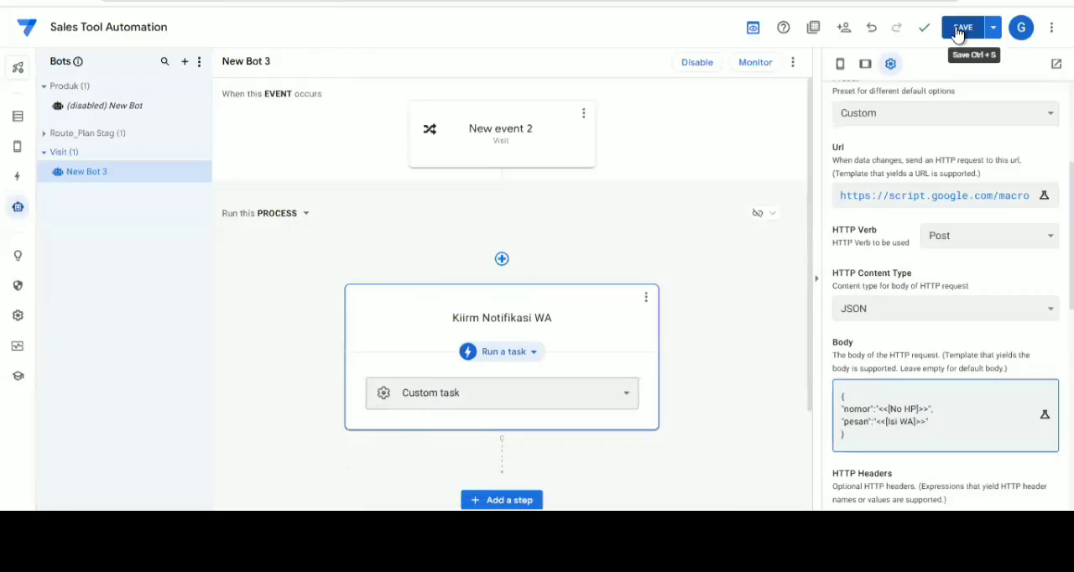
pyautogui.click(957, 30)
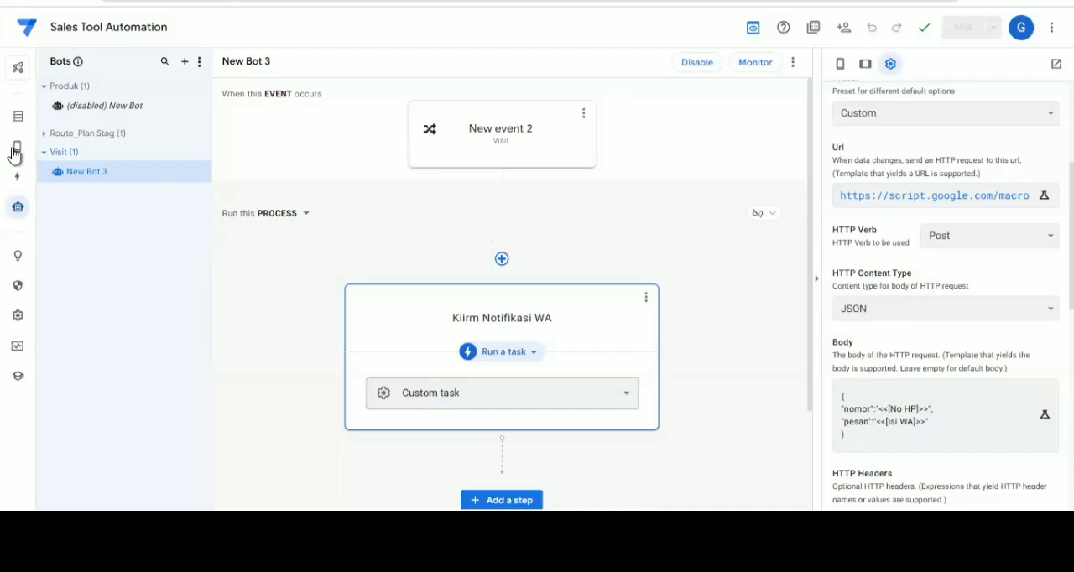
# Log in to the app preview with the username sales 1 and the account password
pyautogui.moveTo(14, 153)
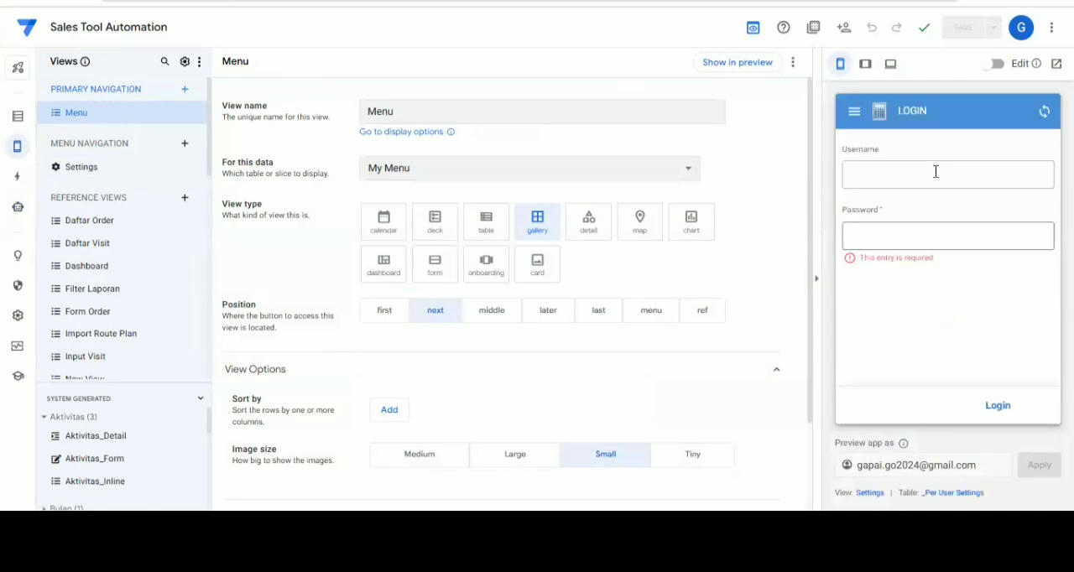
pyautogui.click(935, 171)
pyautogui.write('sales 1')
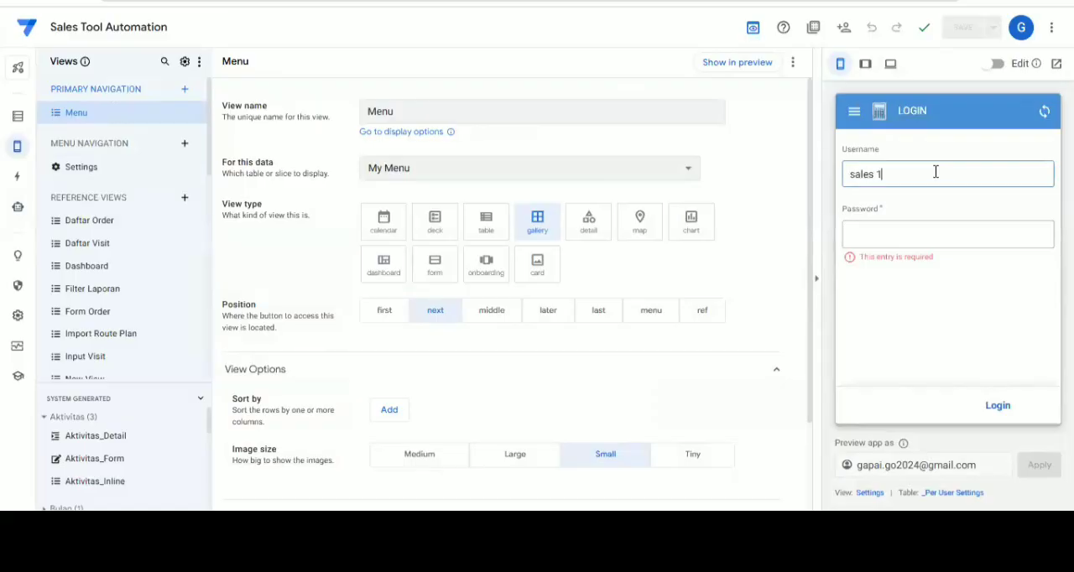
pyautogui.press('Tab')
pyautogui.write('sa')
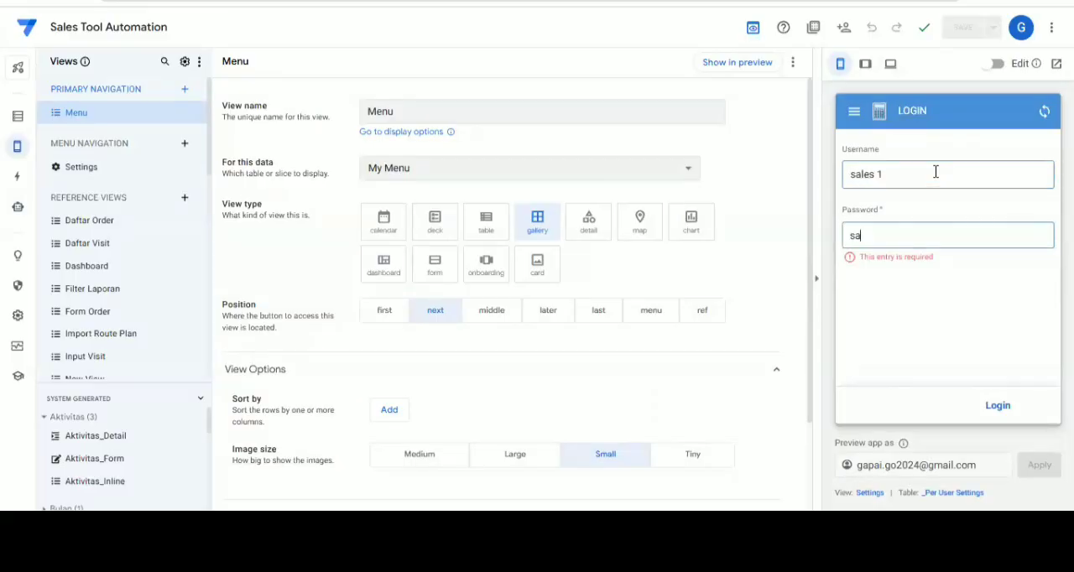
pyautogui.write('les123')
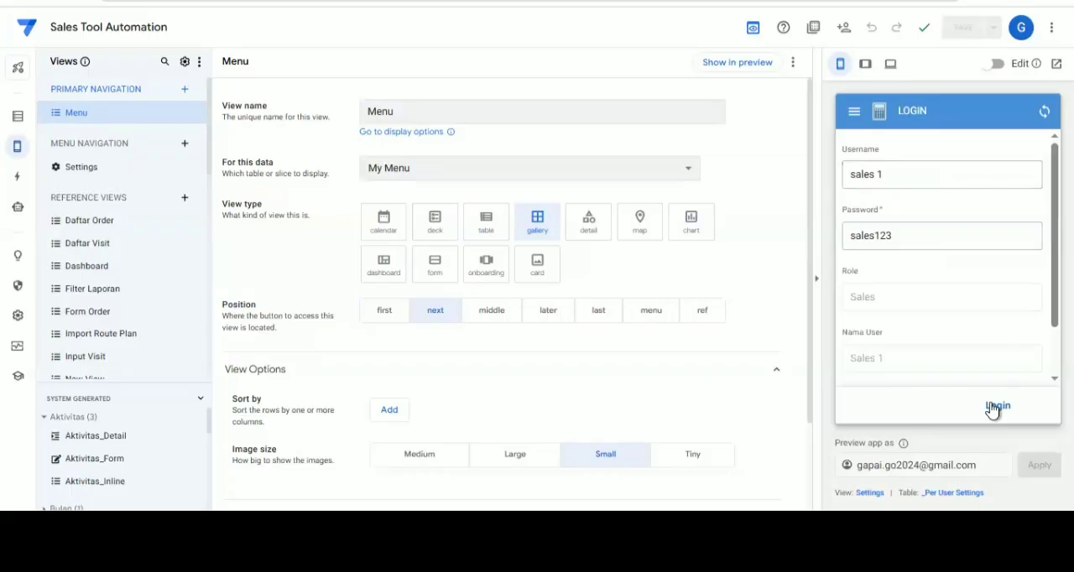
pyautogui.click(996, 406)
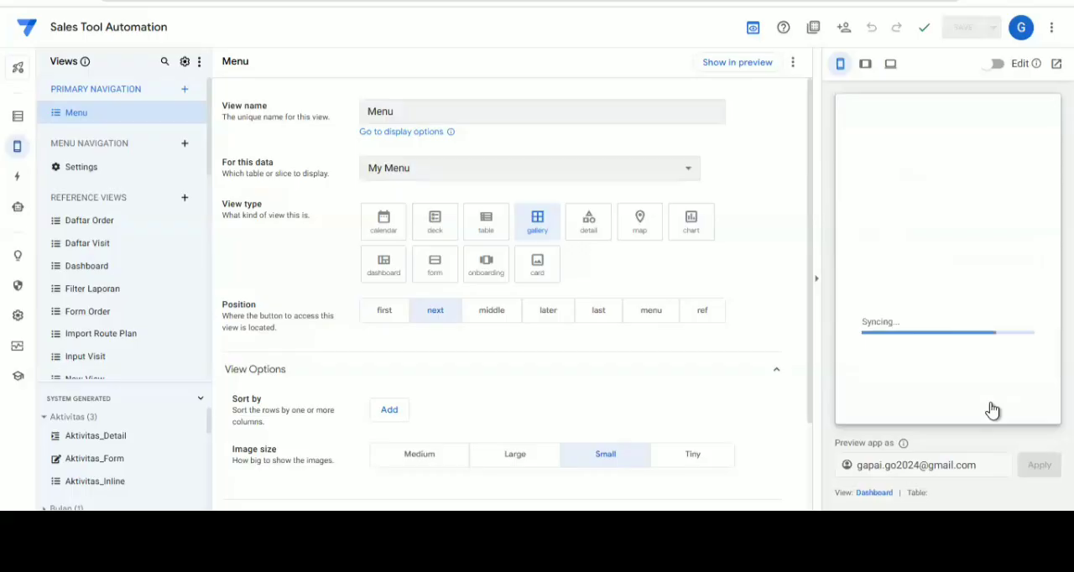
# Open the visit input form for Toko Berkat from the Visit list in the app preview
pyautogui.click(940, 392)
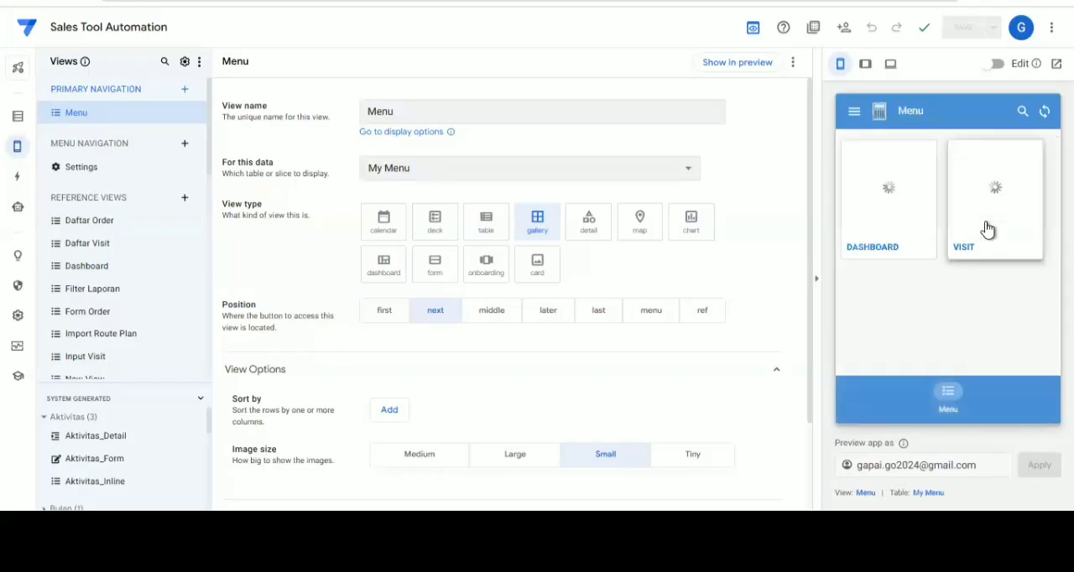
pyautogui.click(988, 229)
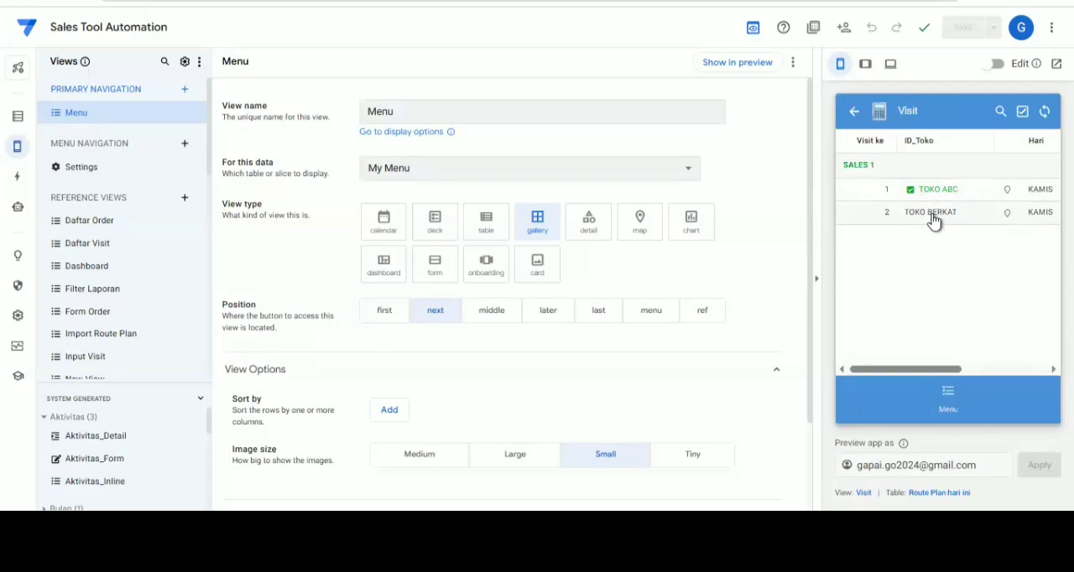
pyautogui.click(927, 218)
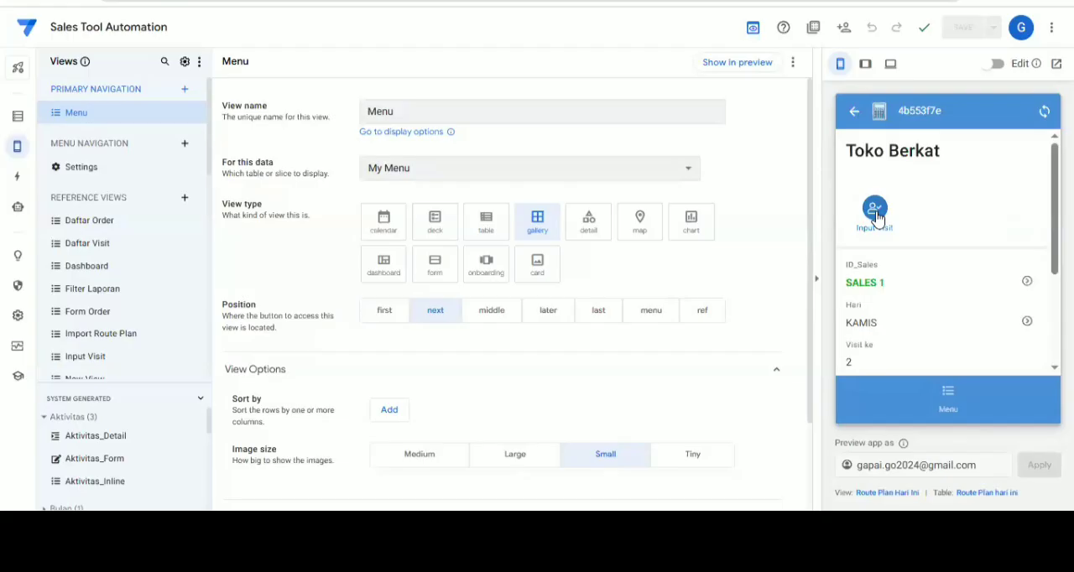
pyautogui.click(875, 217)
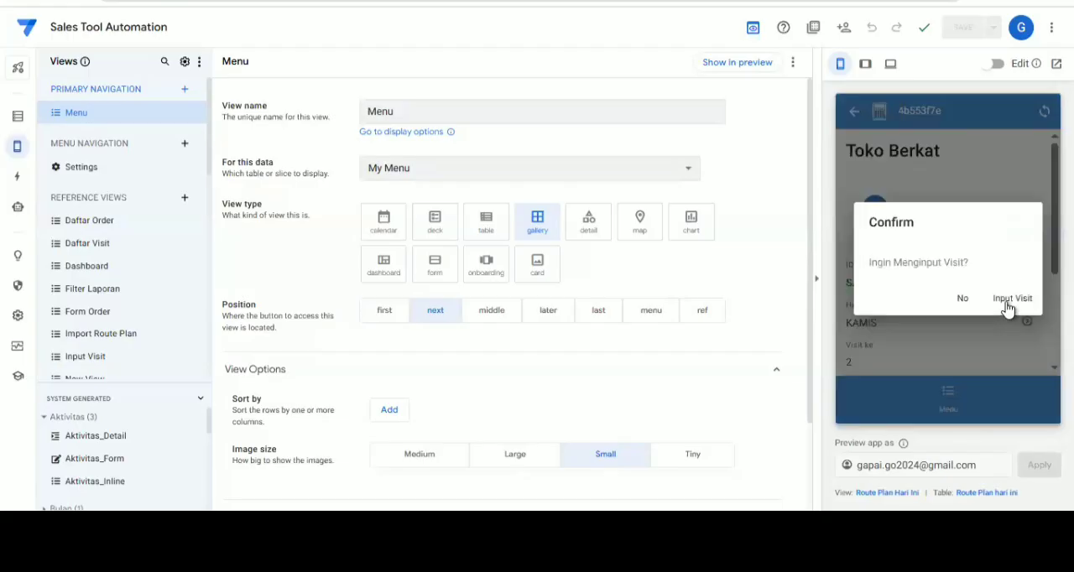
pyautogui.click(1009, 299)
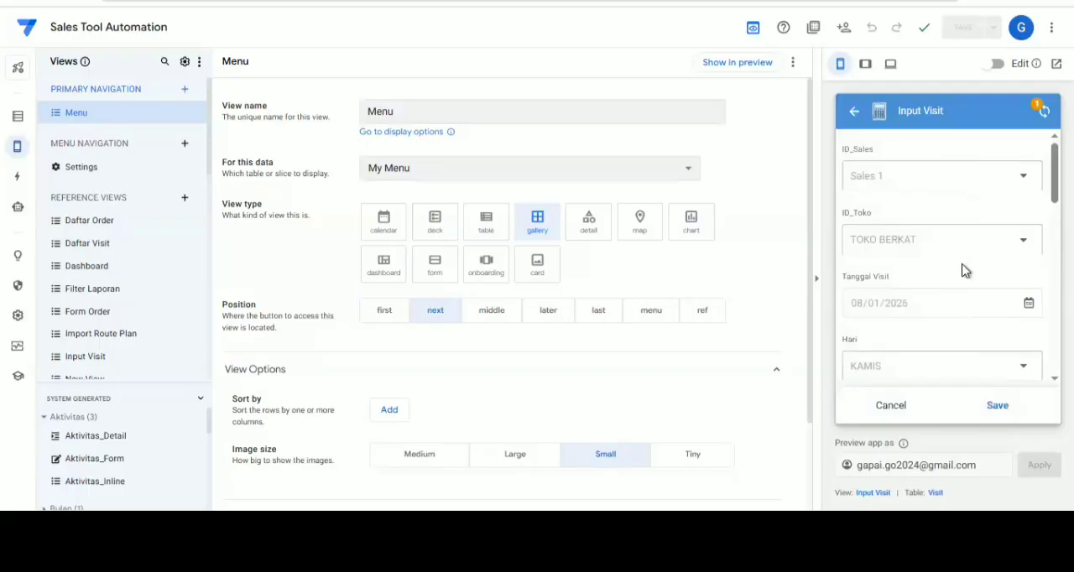
pyautogui.scroll(-2, 965, 270)
pyautogui.scroll(-2, 965, 270)
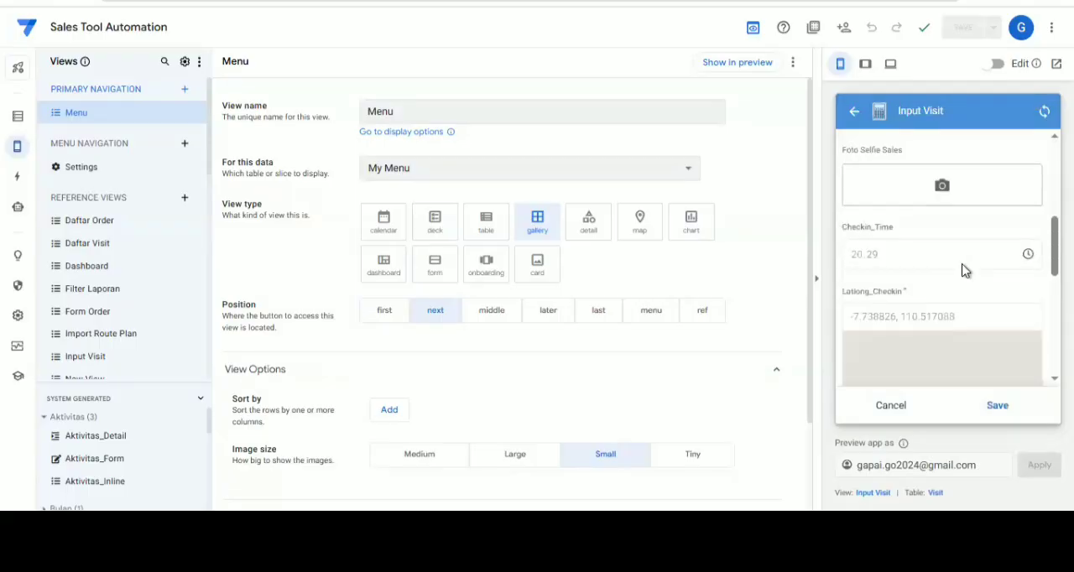
pyautogui.scroll(-1, 964, 272)
pyautogui.scroll(-5, 959, 218)
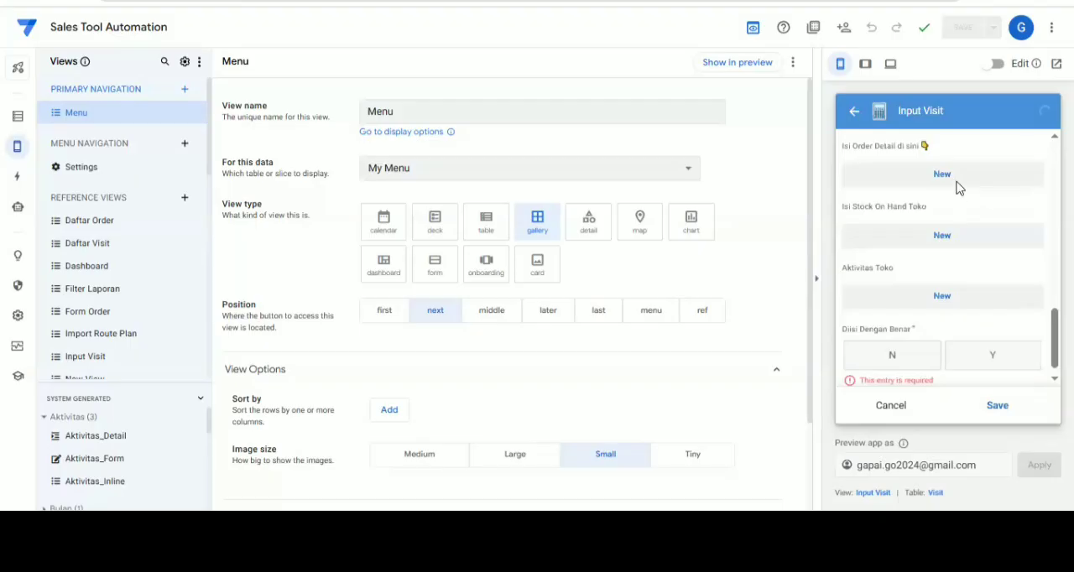
pyautogui.click(946, 304)
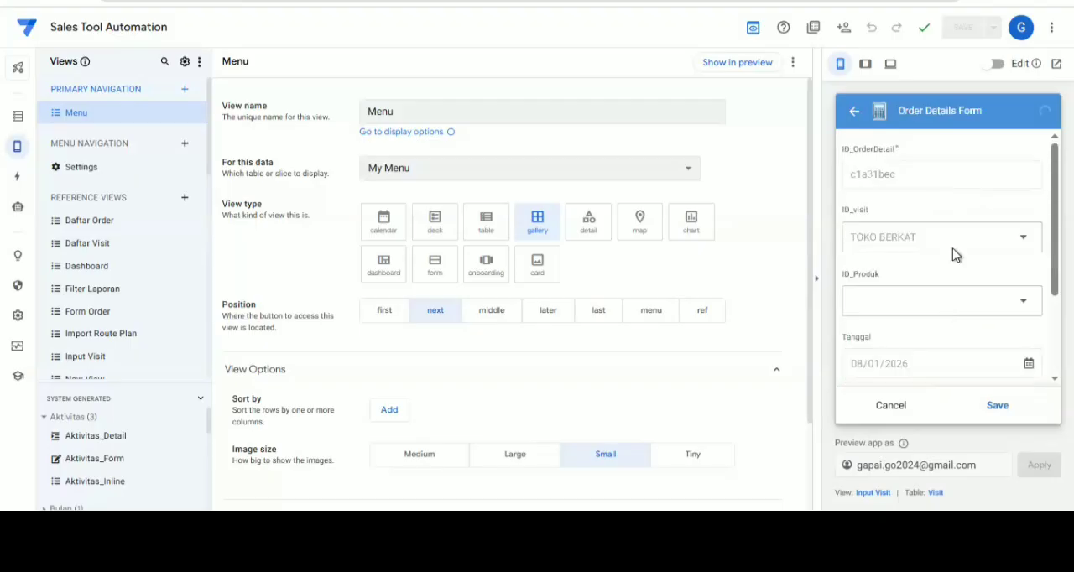
pyautogui.click(947, 309)
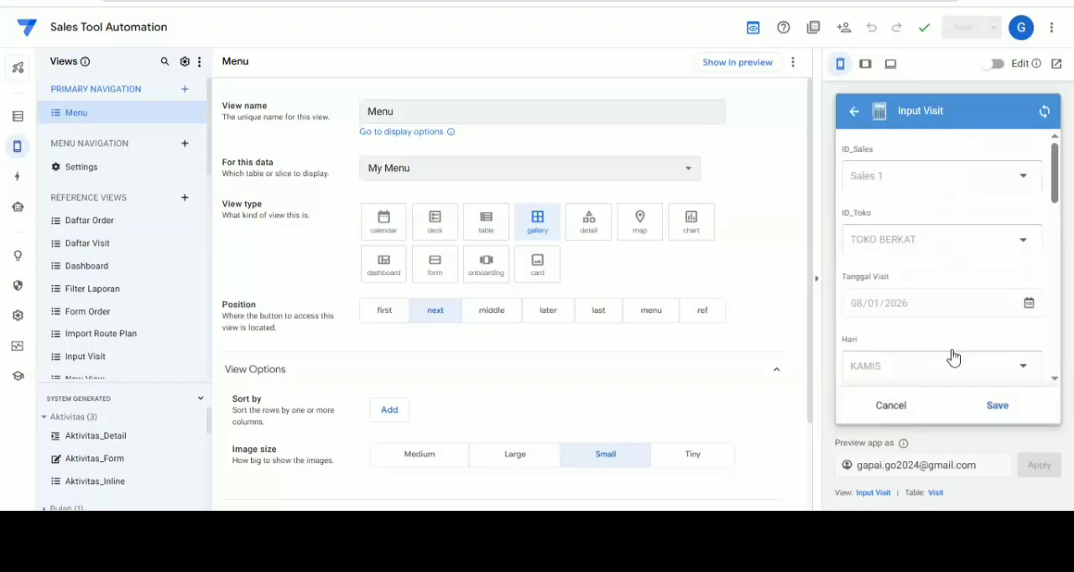
# Add an order detail to the Toko Berkat visit for product FLASH DISC 1T HP with quantity 2, and save it
pyautogui.scroll(-2, 952, 316)
pyautogui.scroll(-3, 951, 319)
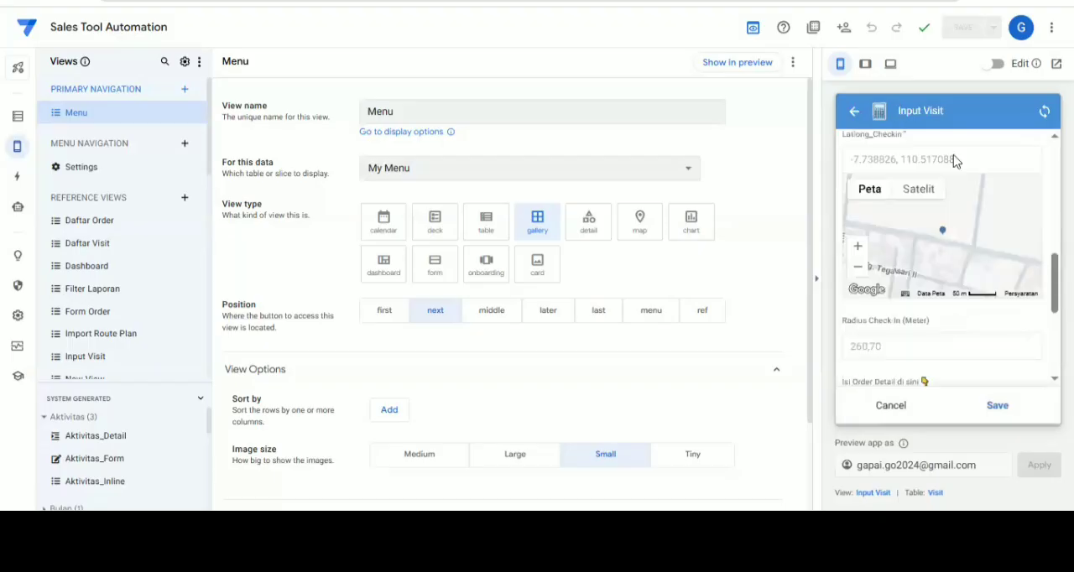
pyautogui.scroll(-3, 953, 168)
pyautogui.click(901, 178)
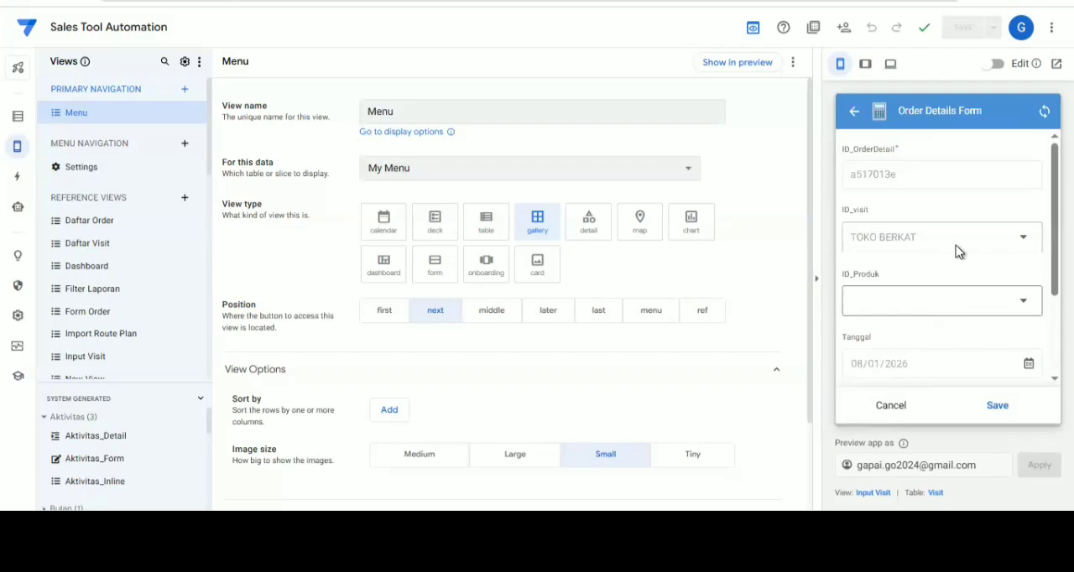
pyautogui.click(949, 175)
pyautogui.click(977, 283)
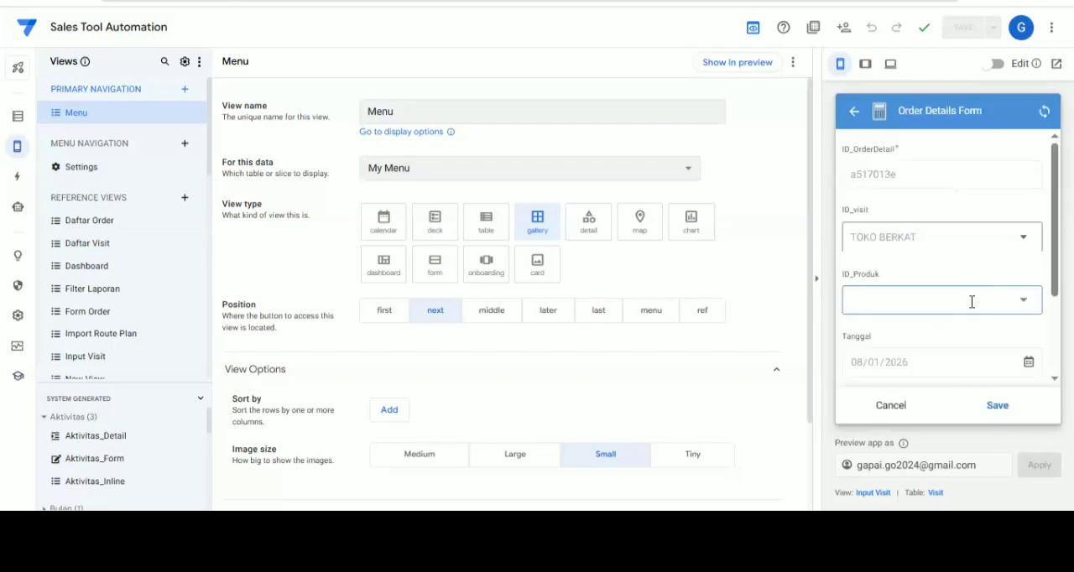
pyautogui.scroll(-1, 999, 327)
pyautogui.click(1024, 347)
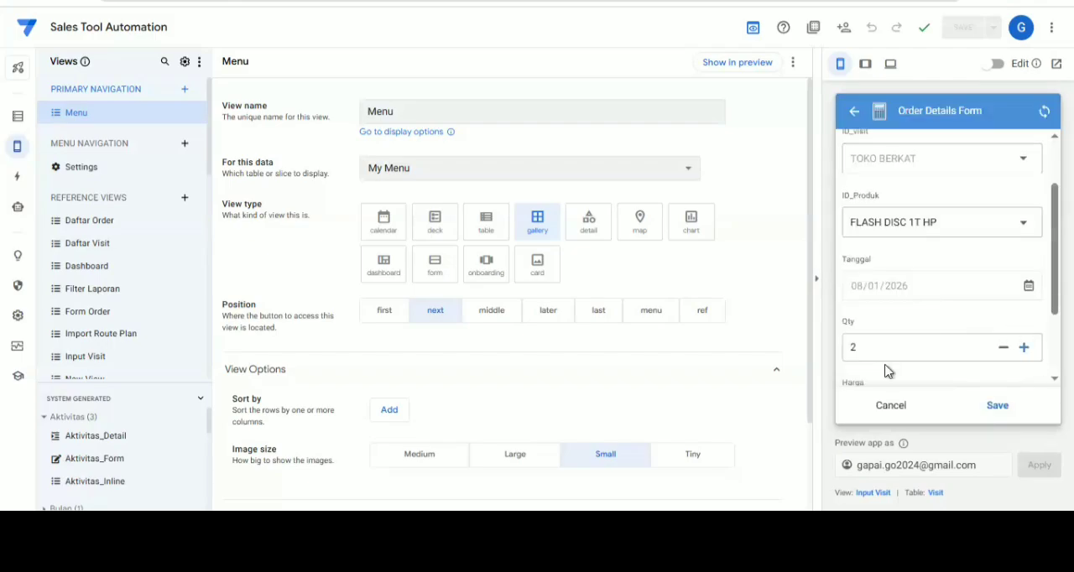
pyautogui.scroll(-2, 915, 372)
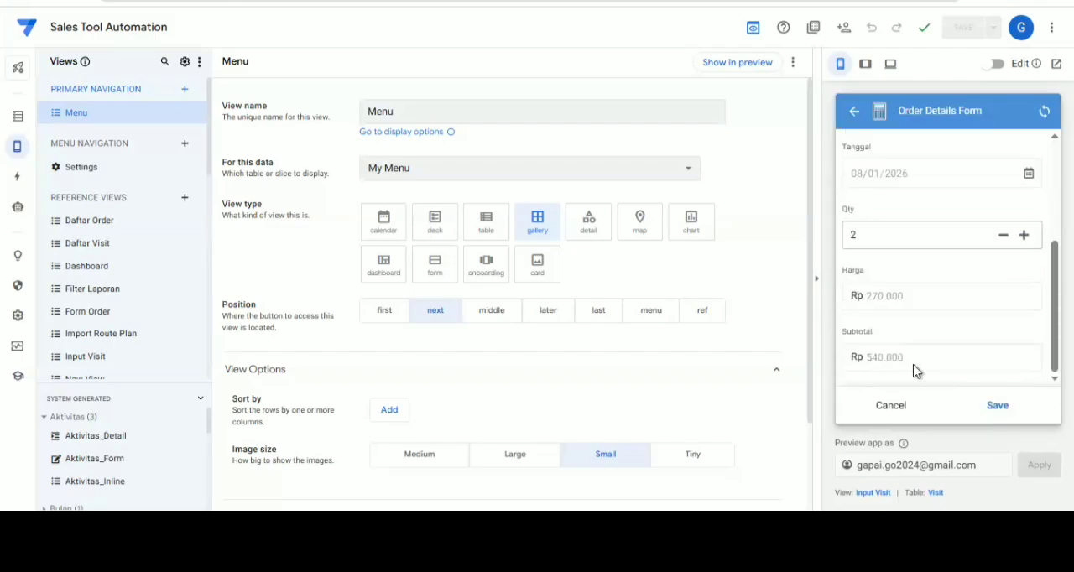
pyautogui.click(995, 407)
# Set Diisi Dengan Benar to Y in the visit form and check the checkout radius and duration
pyautogui.scroll(-10, 967, 331)
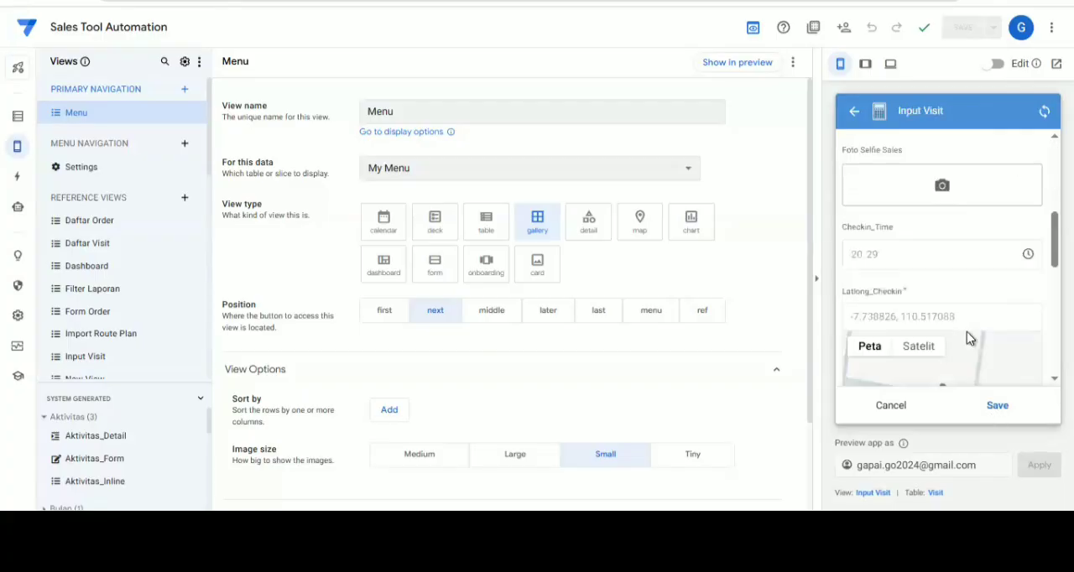
pyautogui.scroll(-3, 867, 306)
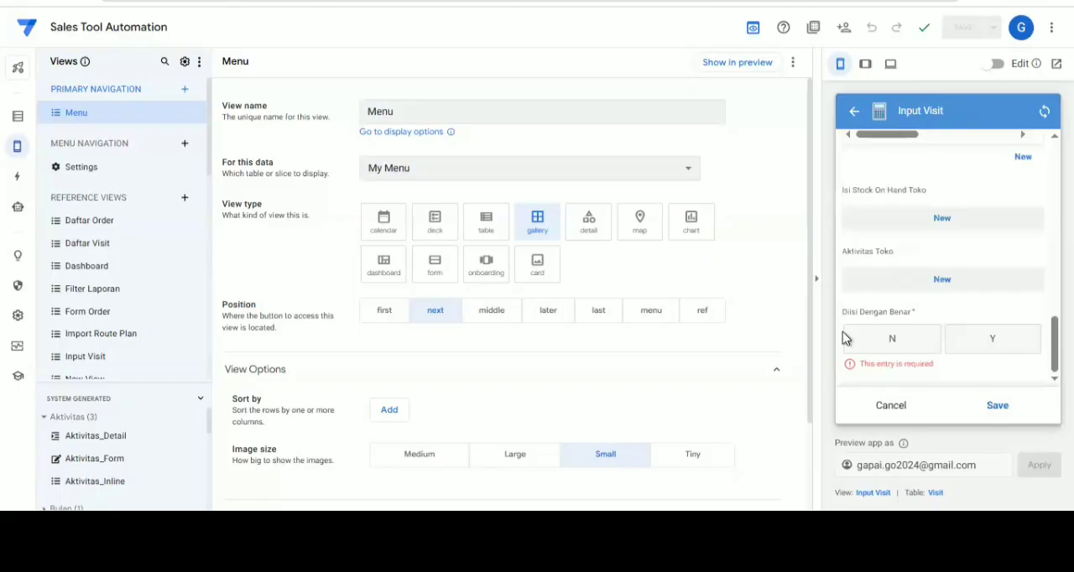
pyautogui.click(997, 339)
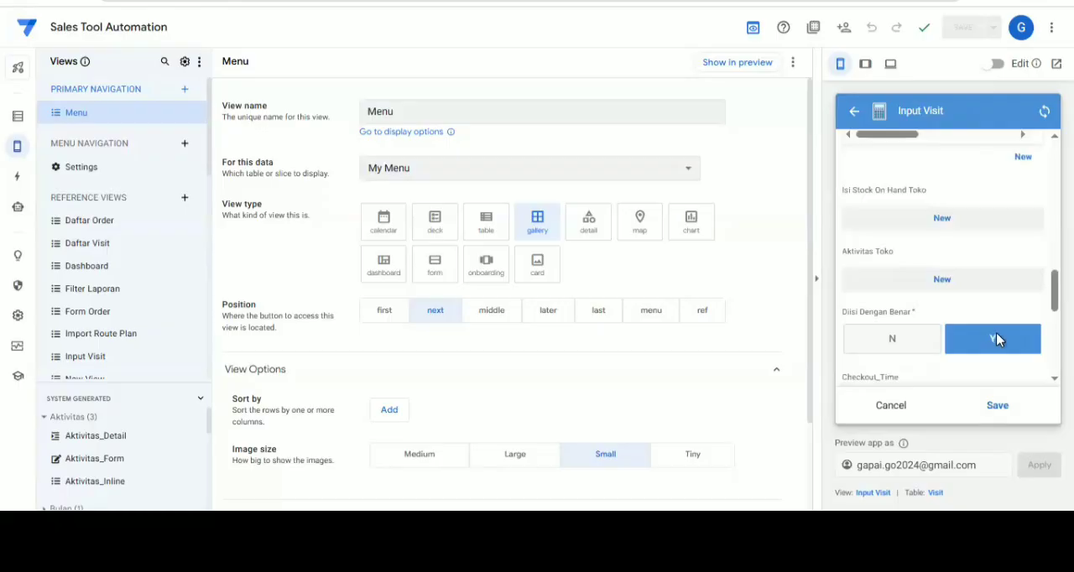
pyautogui.scroll(-3, 977, 344)
pyautogui.scroll(-2, 923, 352)
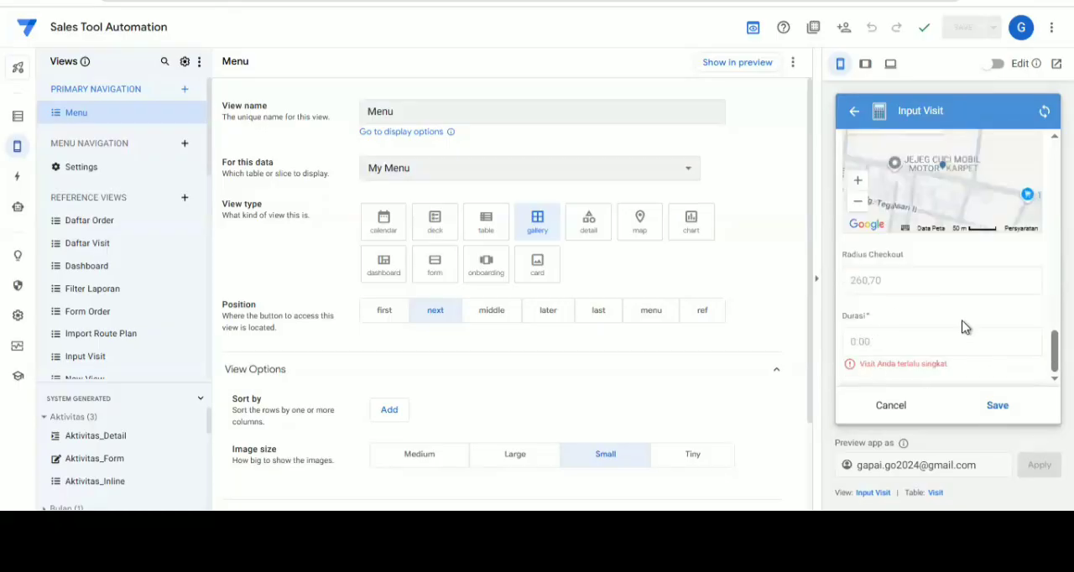
# Switch Diisi Dengan Benar to N and back to Y to refresh the checkout duration, and save the visit
pyautogui.scroll(2, 969, 332)
pyautogui.scroll(1, 948, 311)
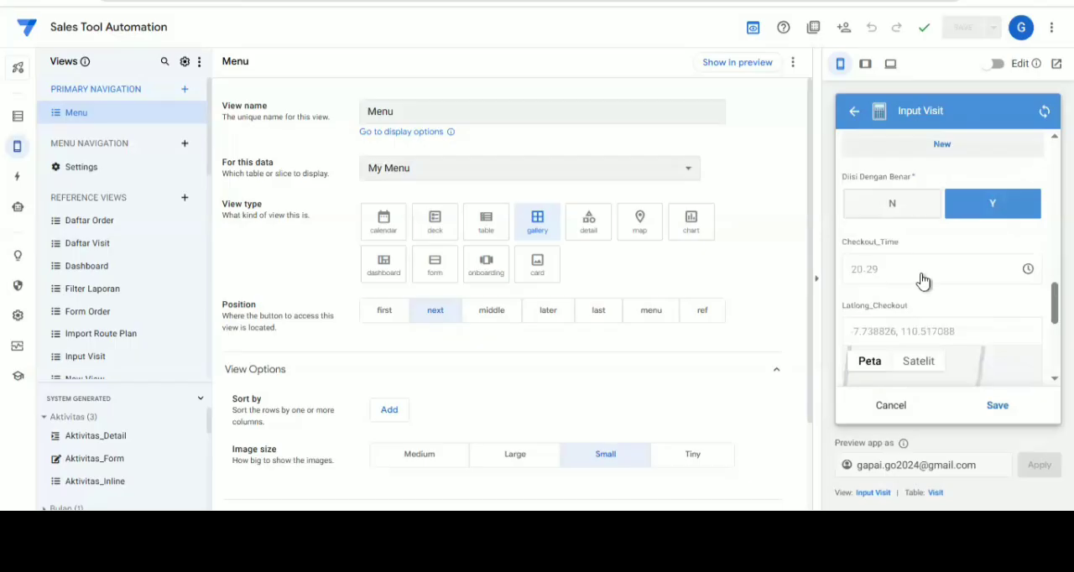
pyautogui.scroll(1, 932, 286)
pyautogui.click(967, 296)
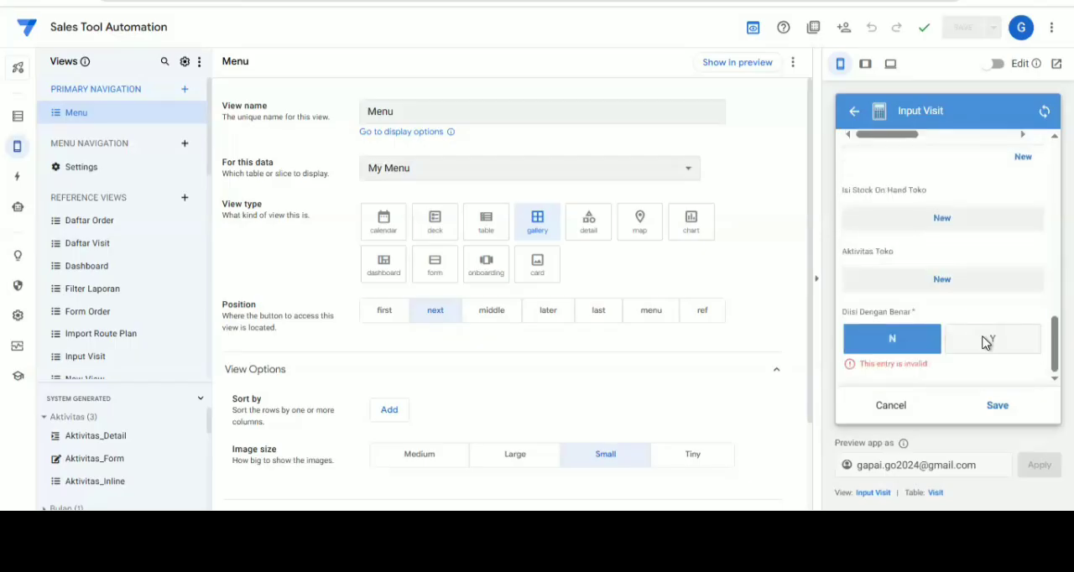
pyautogui.click(986, 344)
pyautogui.scroll(-2, 986, 344)
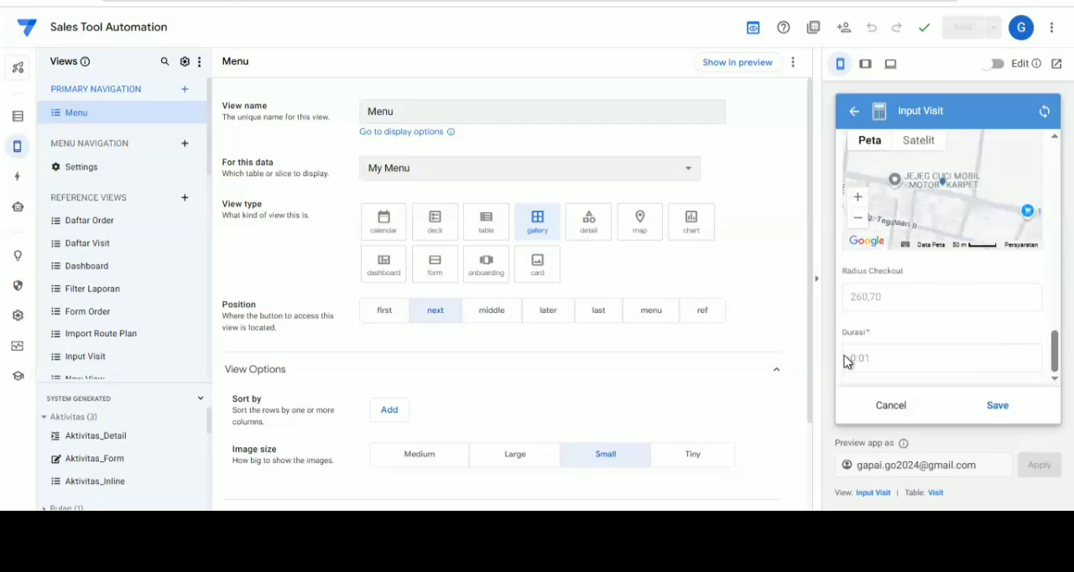
pyautogui.click(998, 407)
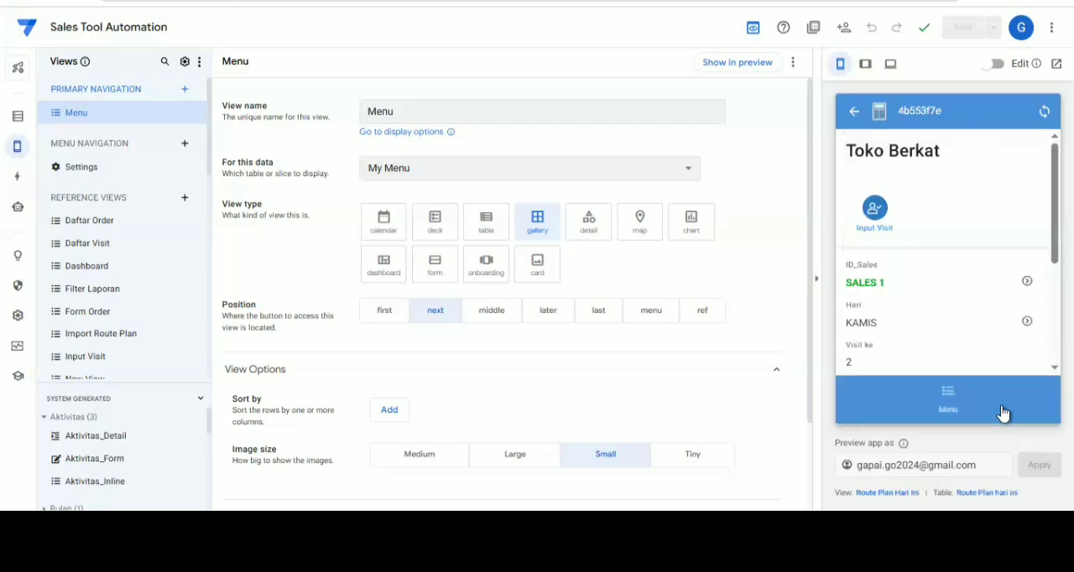
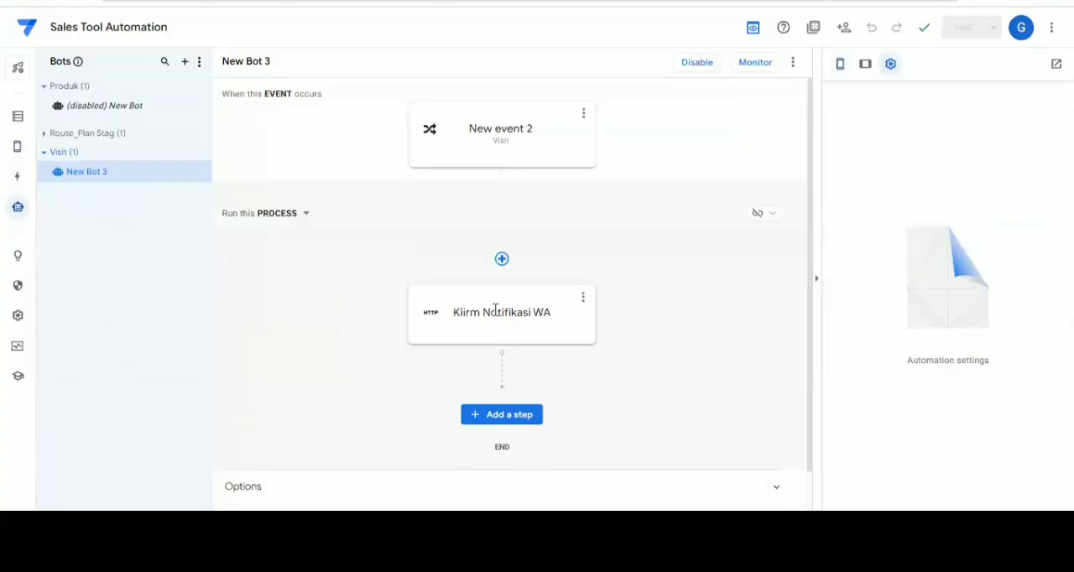
# Rename the webhook step in New Bot 3 as "Kiirm Notifikasi WA Admin"
pyautogui.click(495, 311)
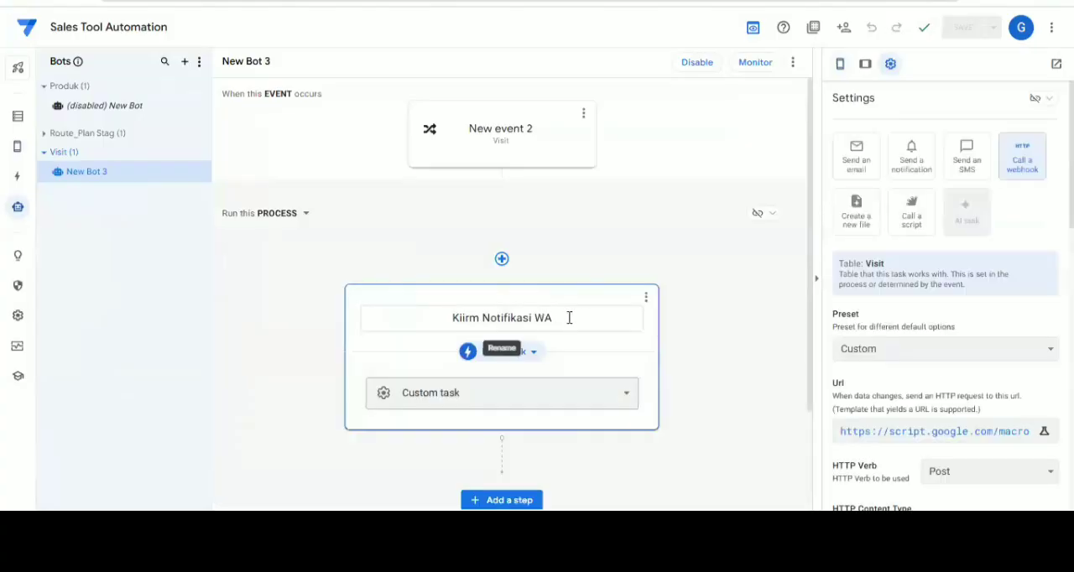
pyautogui.click(569, 318)
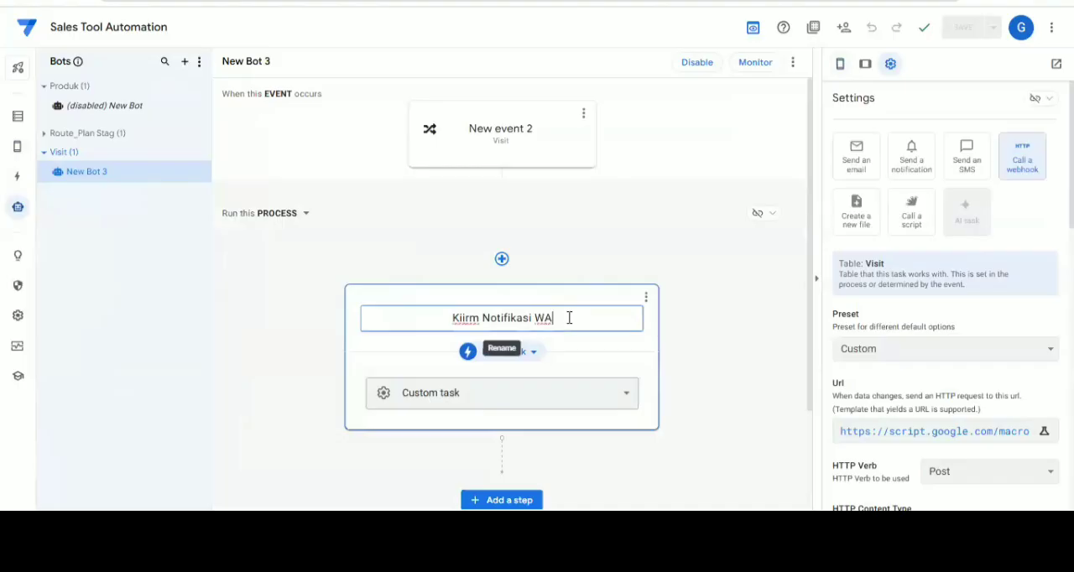
pyautogui.write('Admin')
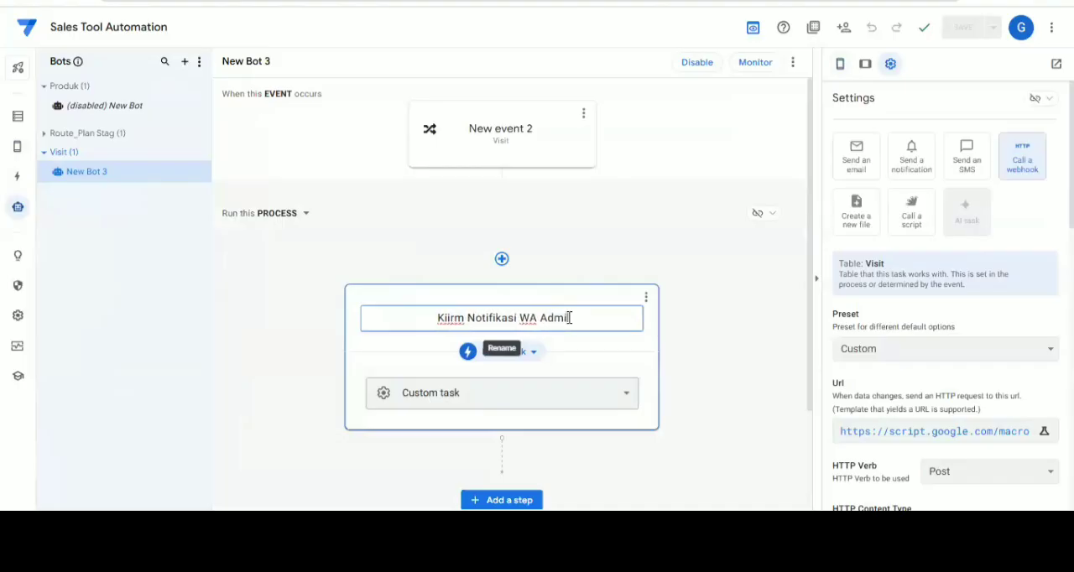
pyautogui.click(697, 310)
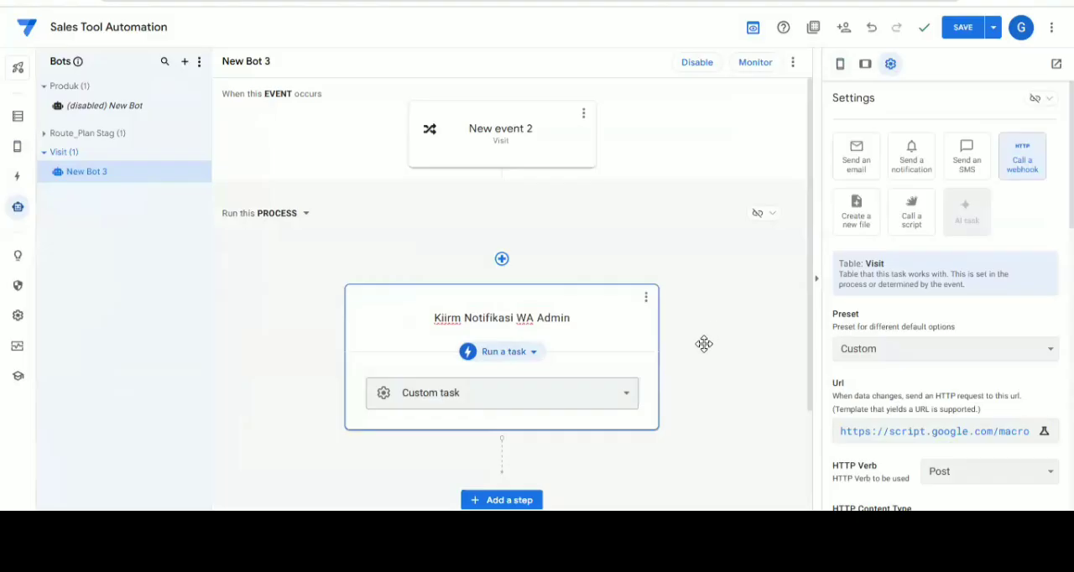
pyautogui.click(704, 344)
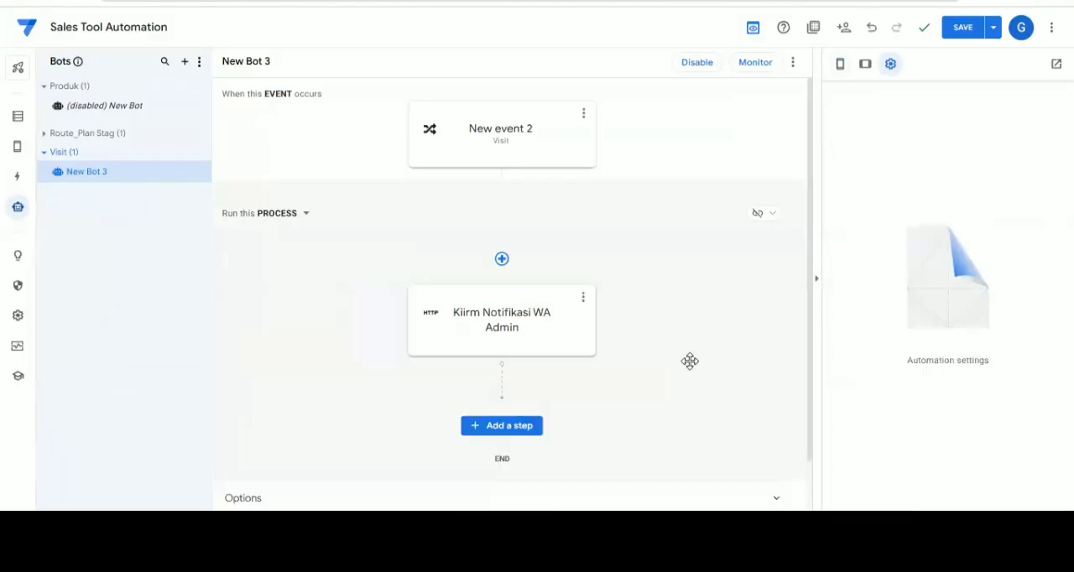
# Add a custom step named "notif WA ke sALES" after the admin notification and set it to run a data action
pyautogui.click(510, 432)
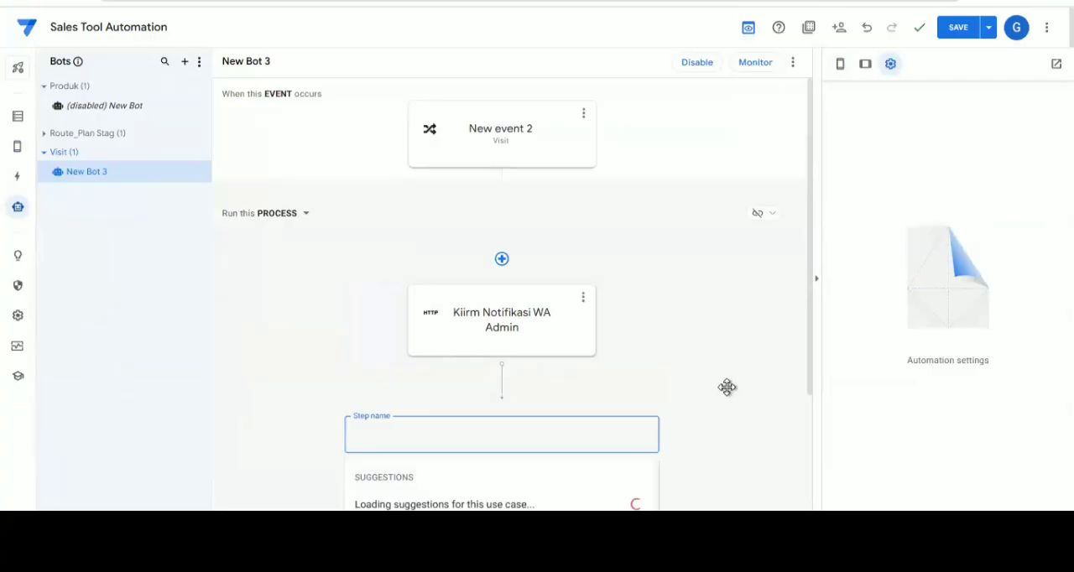
pyautogui.scroll(-1, 726, 387)
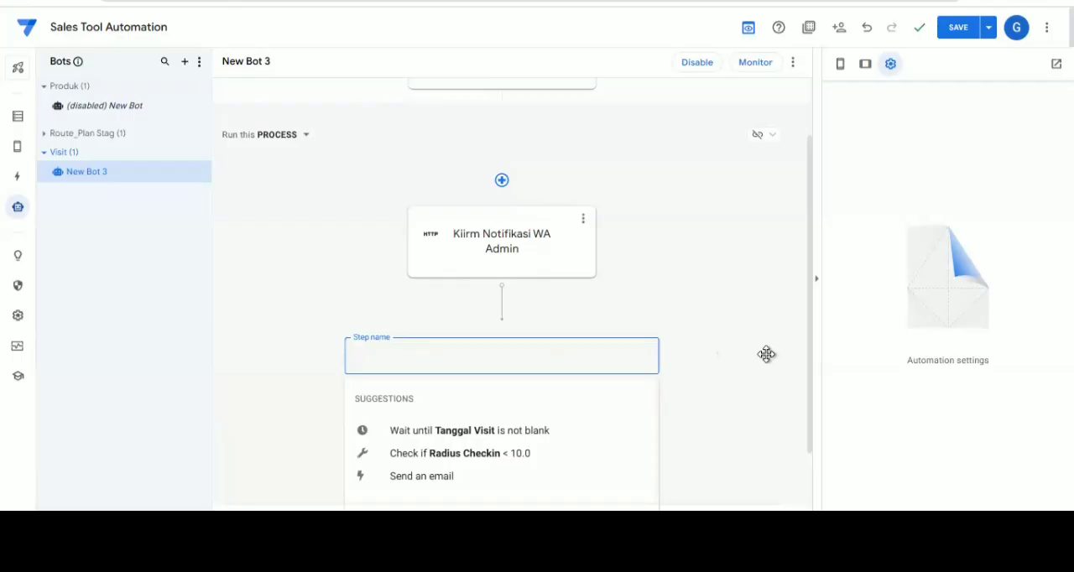
pyautogui.scroll(-1, 722, 369)
pyautogui.click(439, 462)
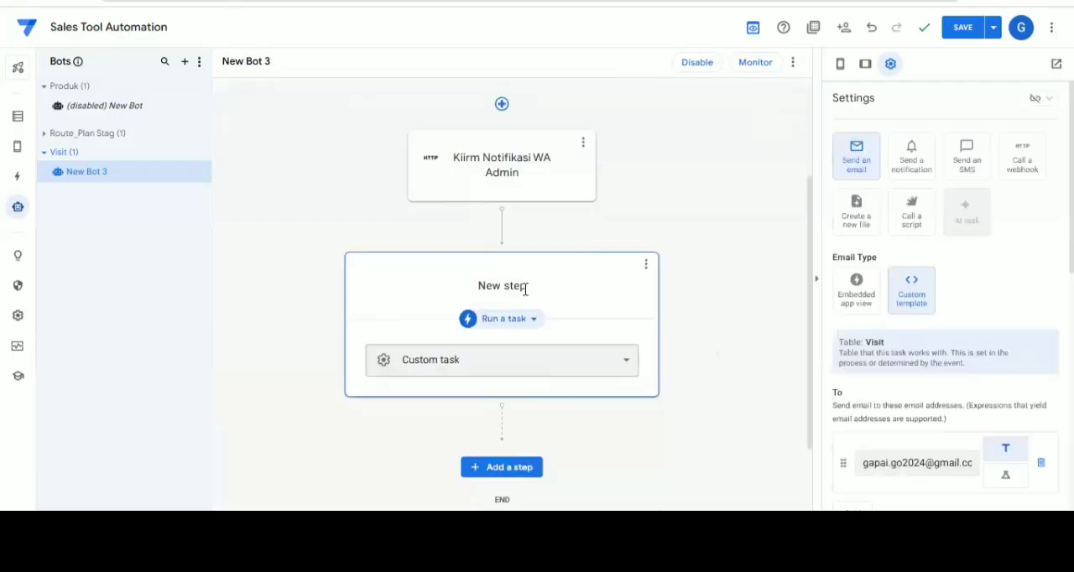
pyautogui.click(526, 289)
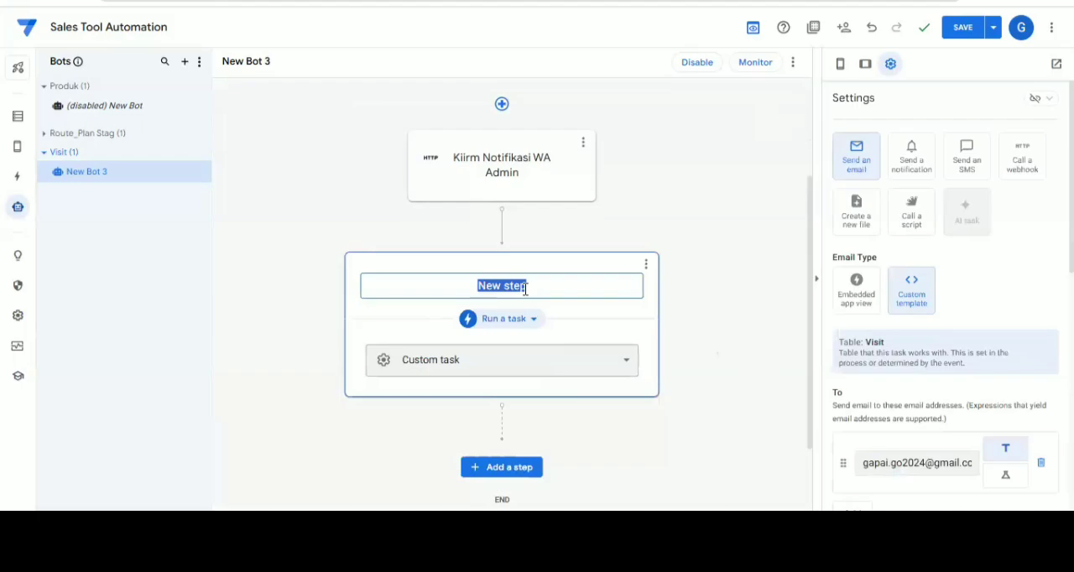
pyautogui.write('notif')
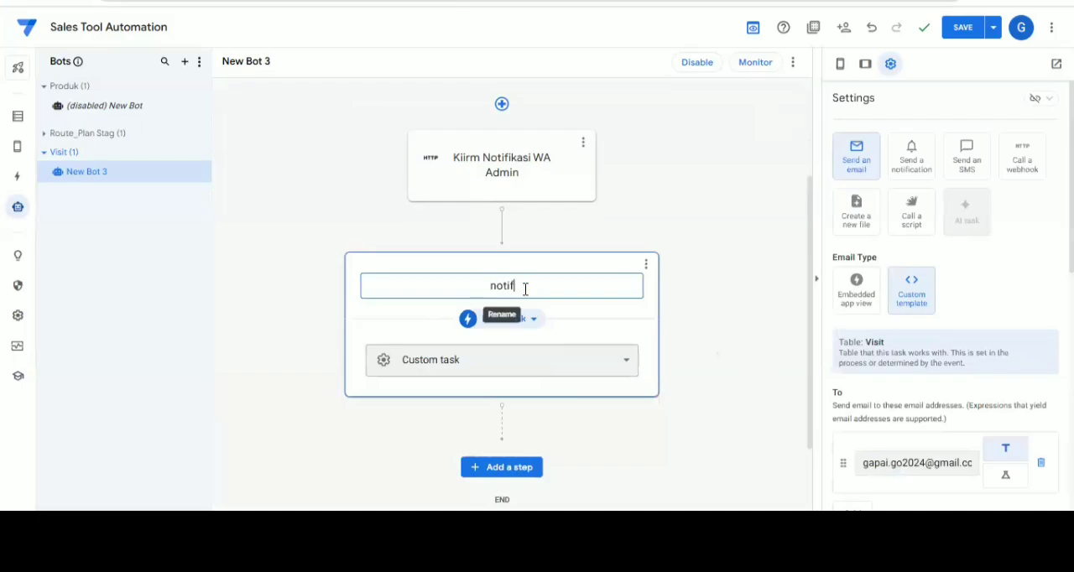
pyautogui.write(' WA ke sALES')
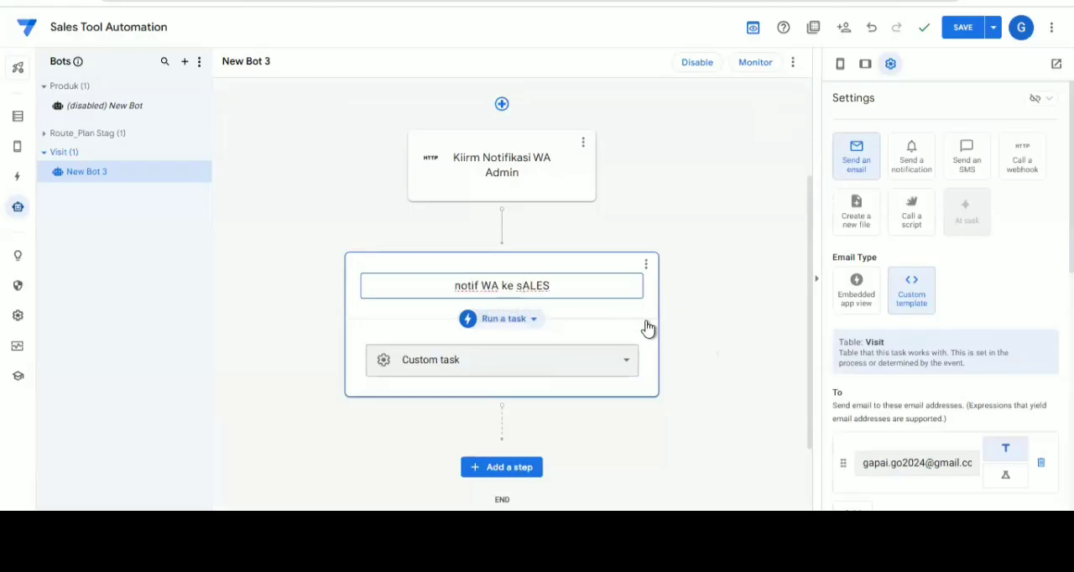
pyautogui.click(685, 339)
pyautogui.click(514, 325)
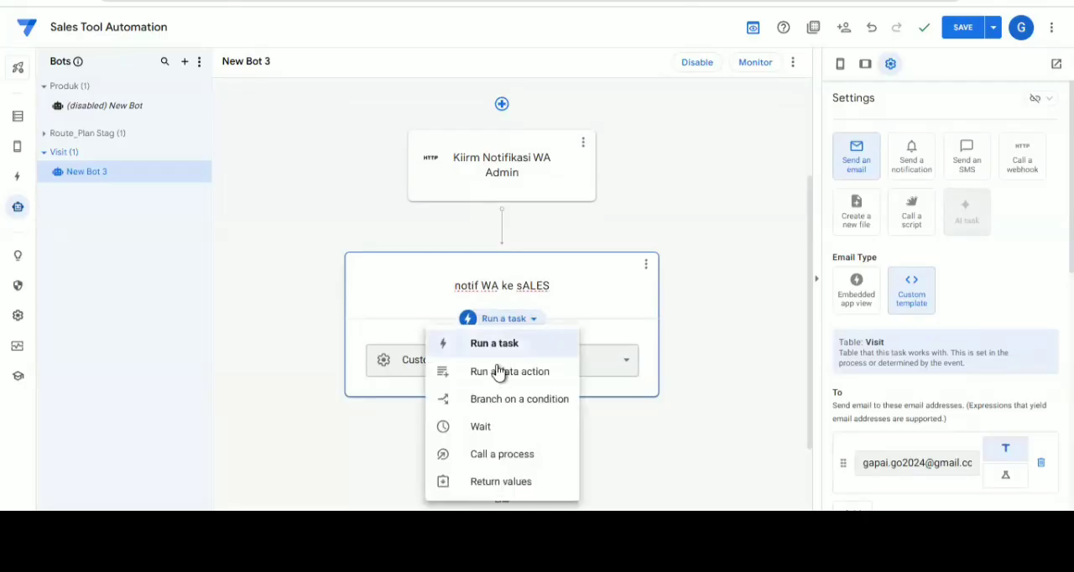
pyautogui.click(493, 371)
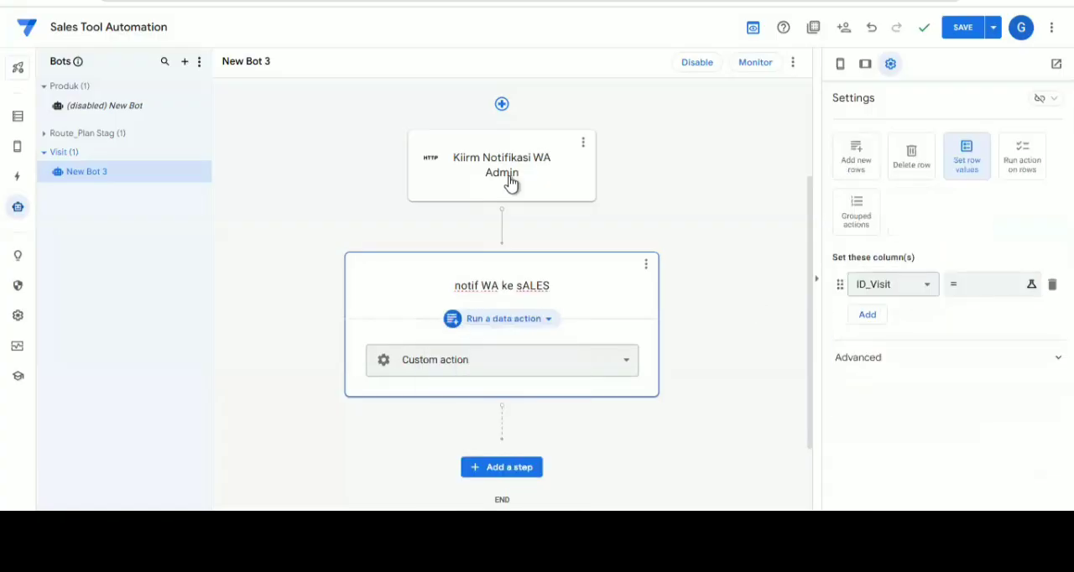
# Review the webhook URL, HTTP settings and JSON body of the Kiirm Notifikasi WA Admin step
pyautogui.click(509, 181)
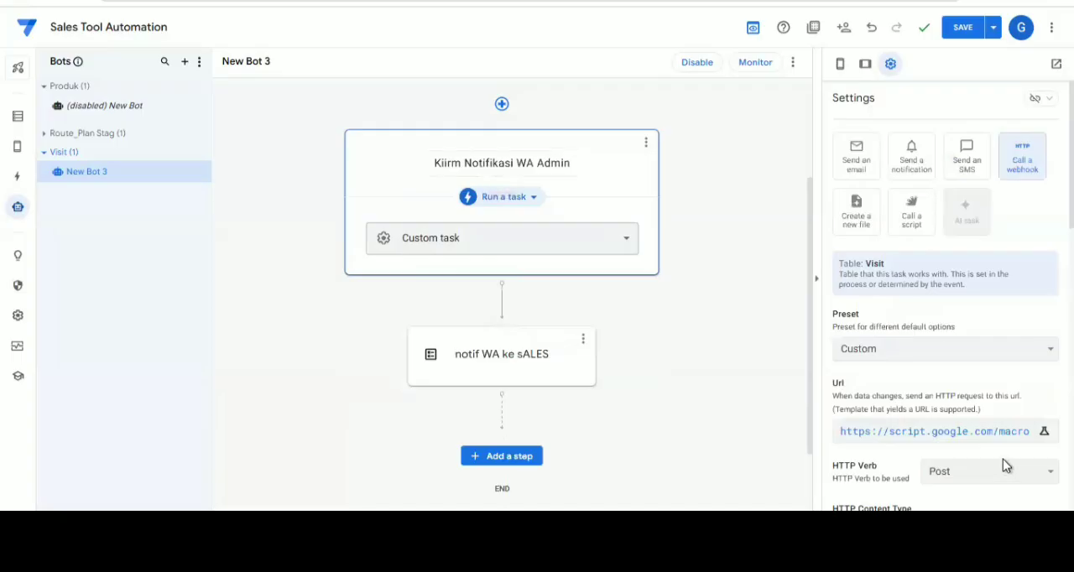
pyautogui.scroll(-2, 990, 461)
pyautogui.scroll(-1, 915, 432)
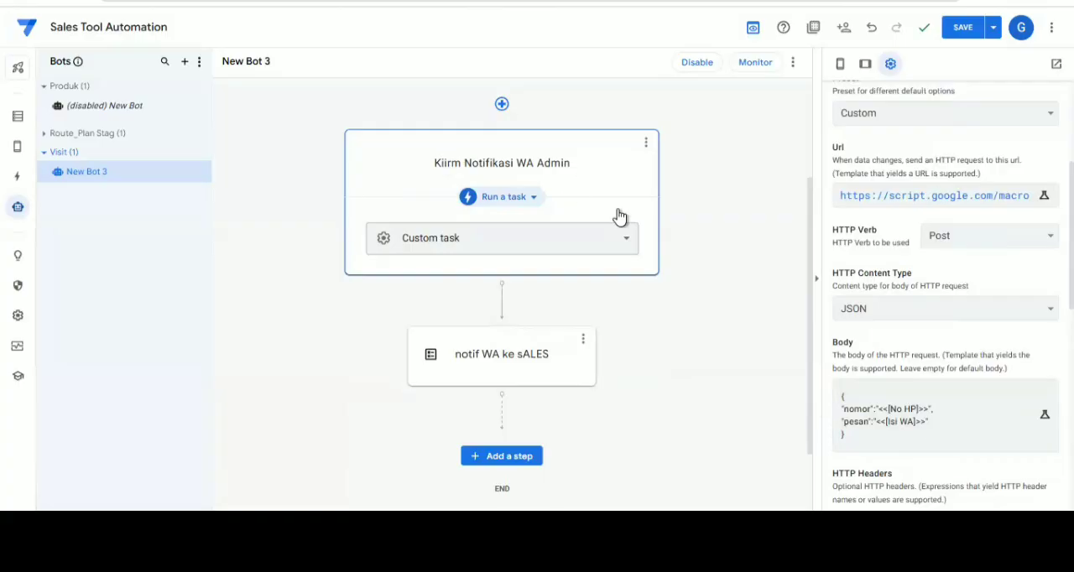
pyautogui.click(732, 217)
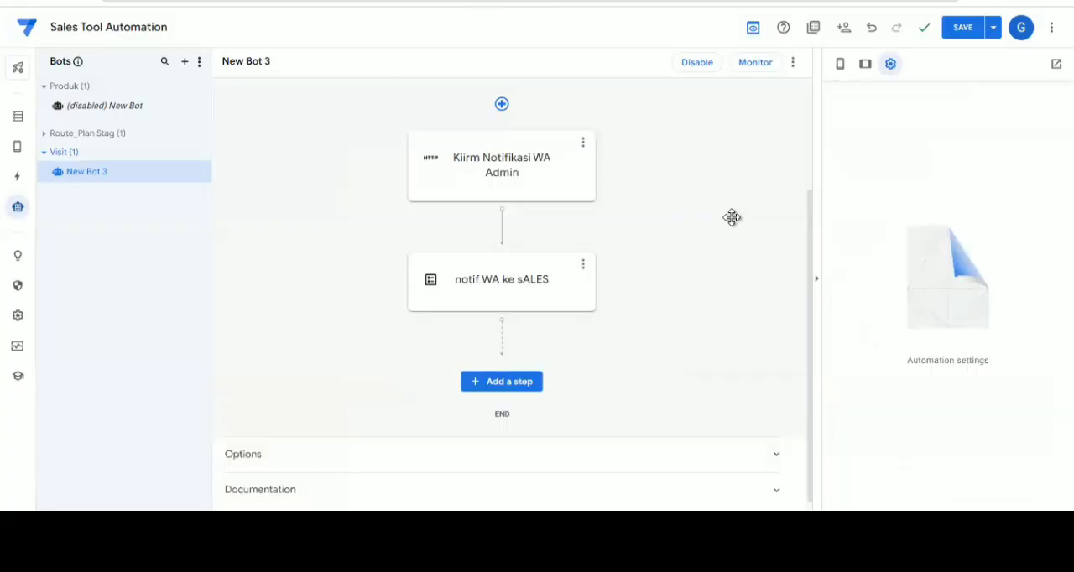
pyautogui.scroll(3, 527, 160)
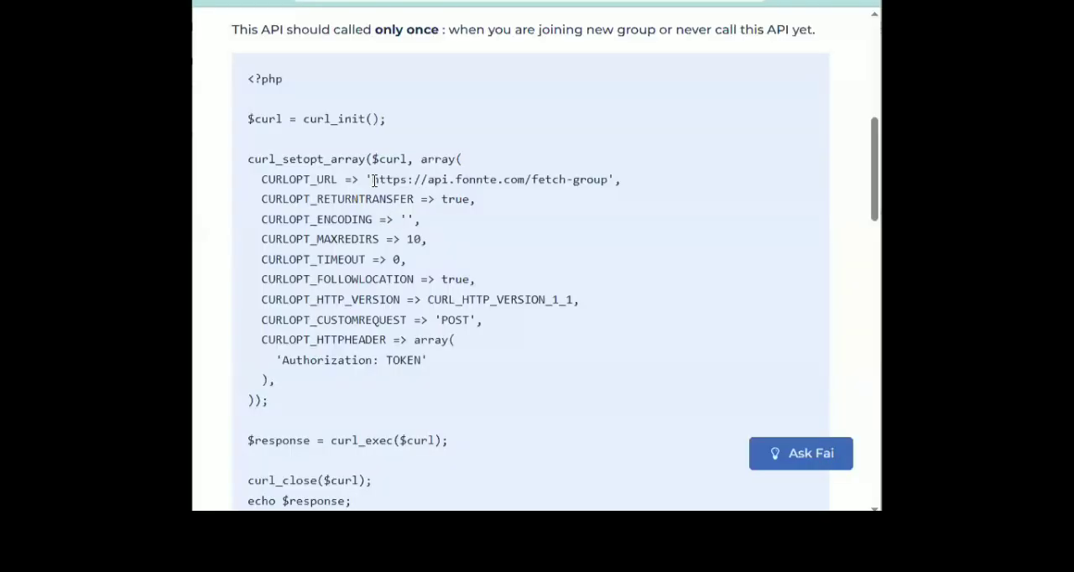
# Examine the Fonnte guide on getting a WhatsApp group ID, including the fetch-group and get-whatsapp-group API requests
pyautogui.moveTo(374, 181); pyautogui.dragTo(609, 192)
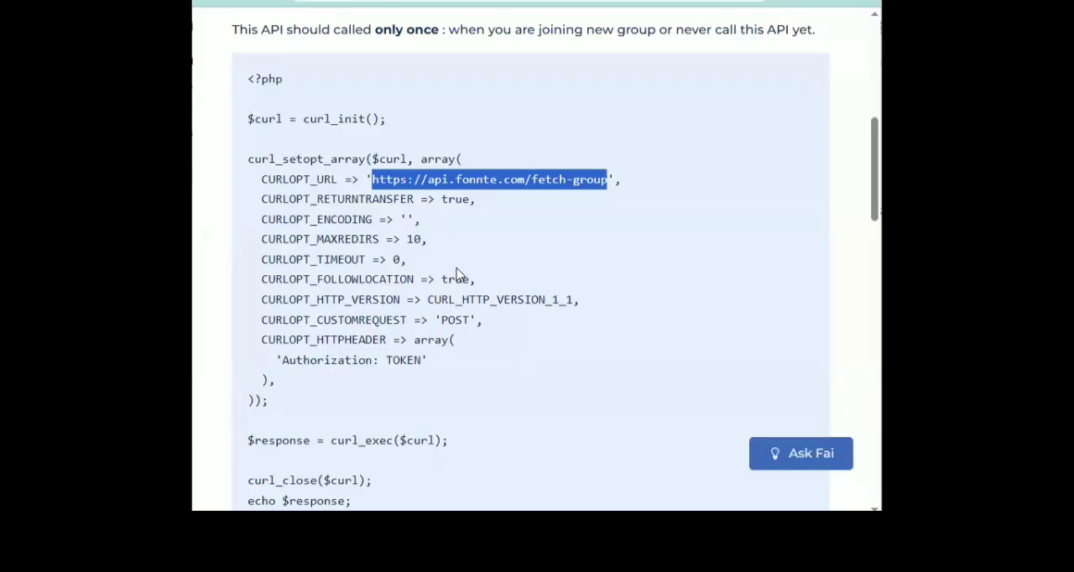
pyautogui.scroll(-1, 457, 274)
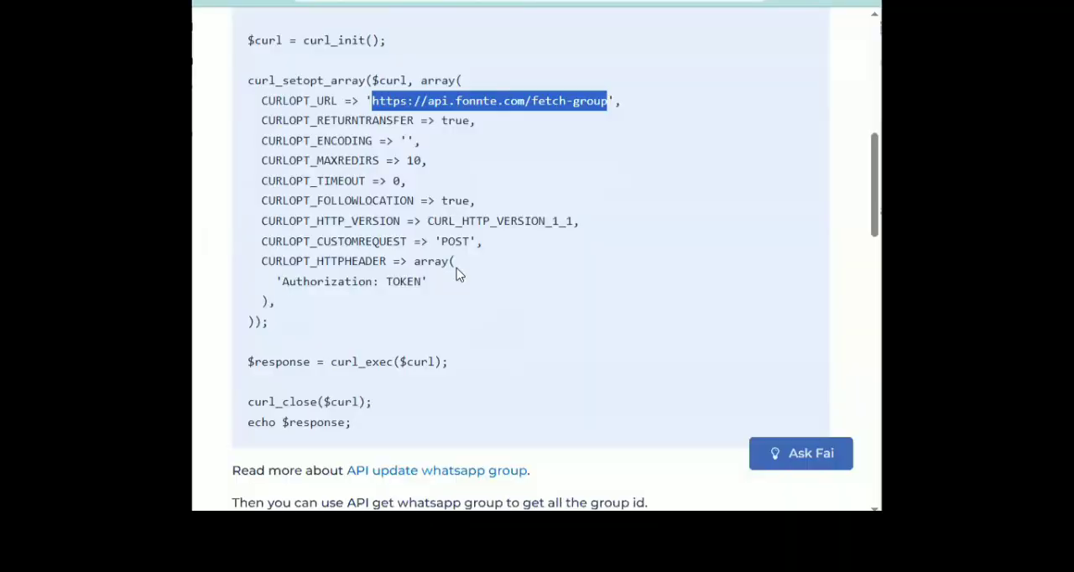
pyautogui.scroll(2, 457, 275)
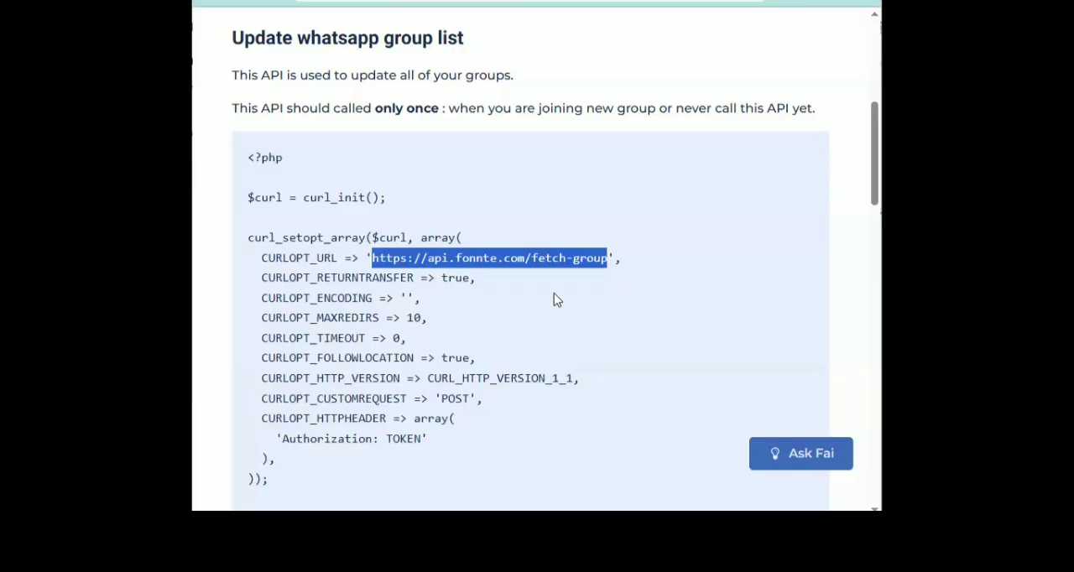
pyautogui.scroll(-2, 557, 299)
pyautogui.scroll(-2, 556, 300)
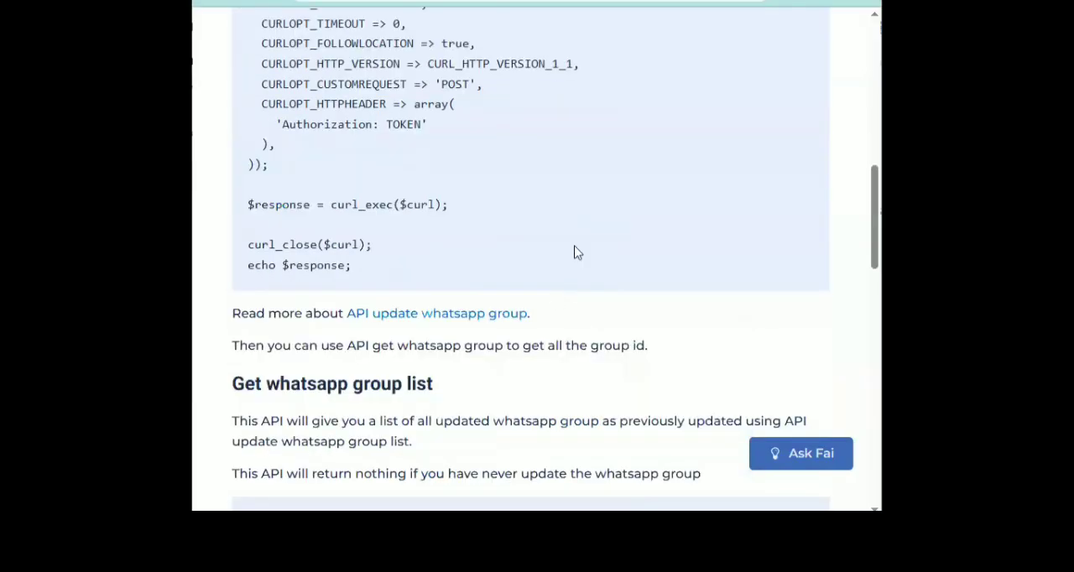
pyautogui.scroll(-1, 576, 250)
pyautogui.scroll(-3, 575, 252)
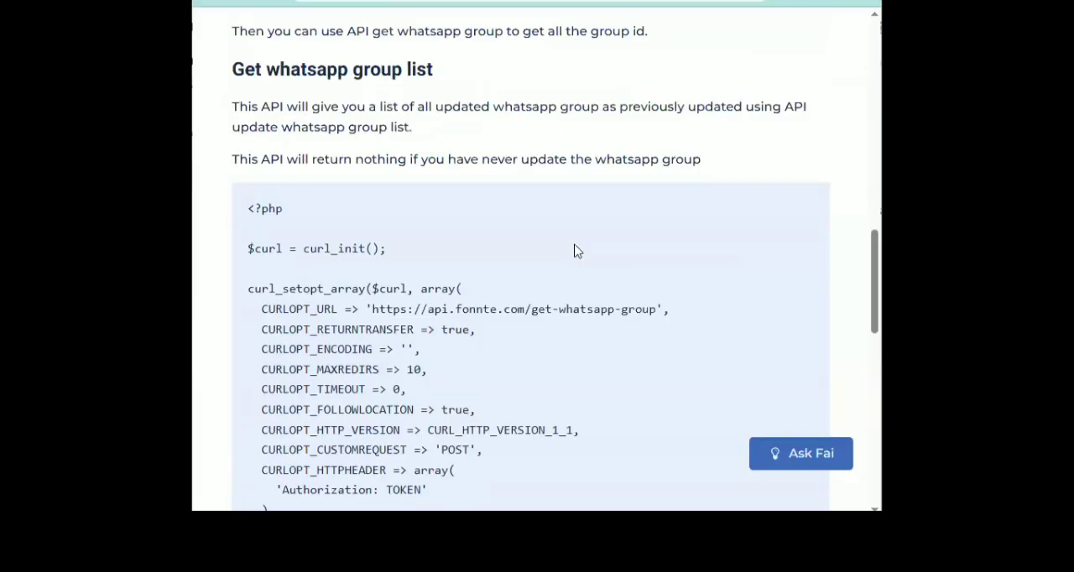
pyautogui.scroll(-1, 576, 250)
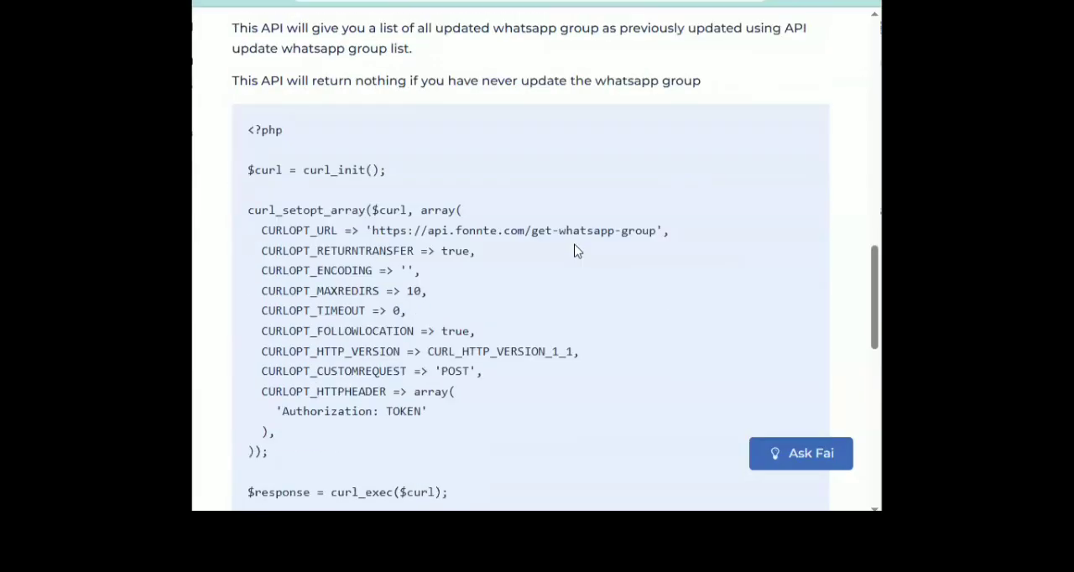
pyautogui.scroll(-1, 575, 250)
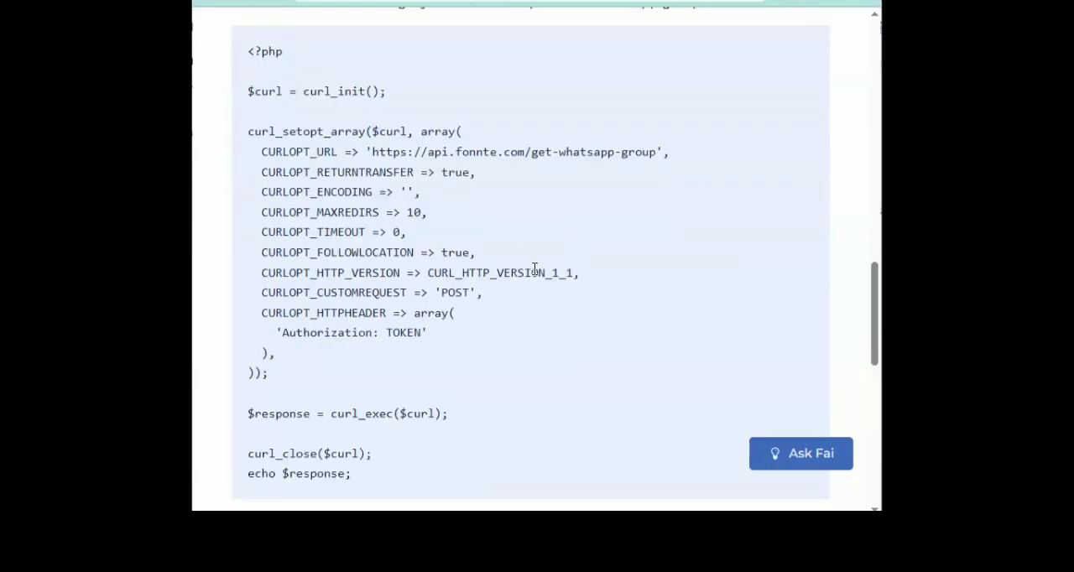
pyautogui.scroll(-3, 535, 270)
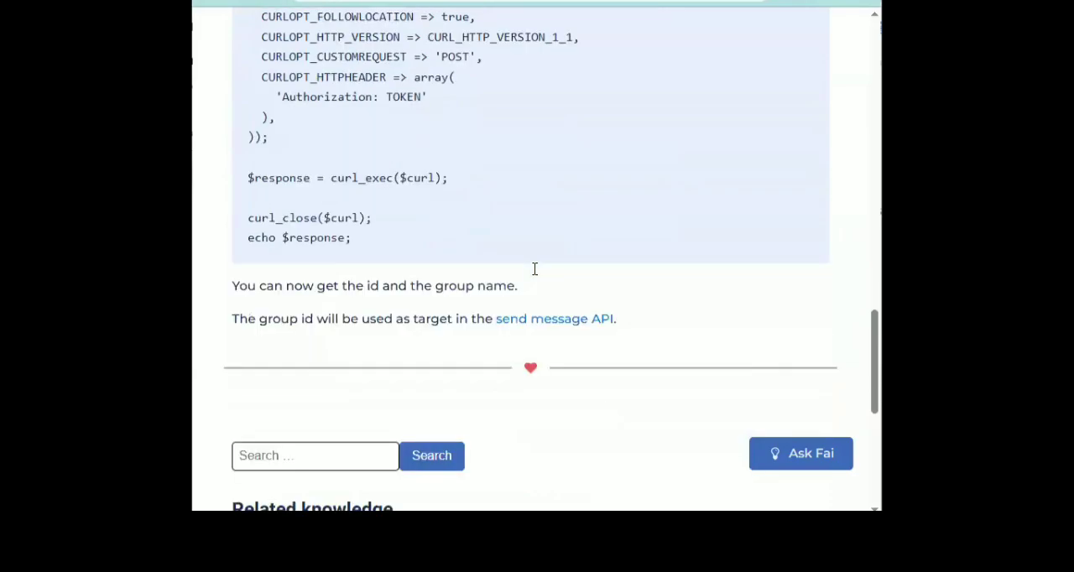
pyautogui.scroll(4, 534, 270)
pyautogui.scroll(3, 535, 276)
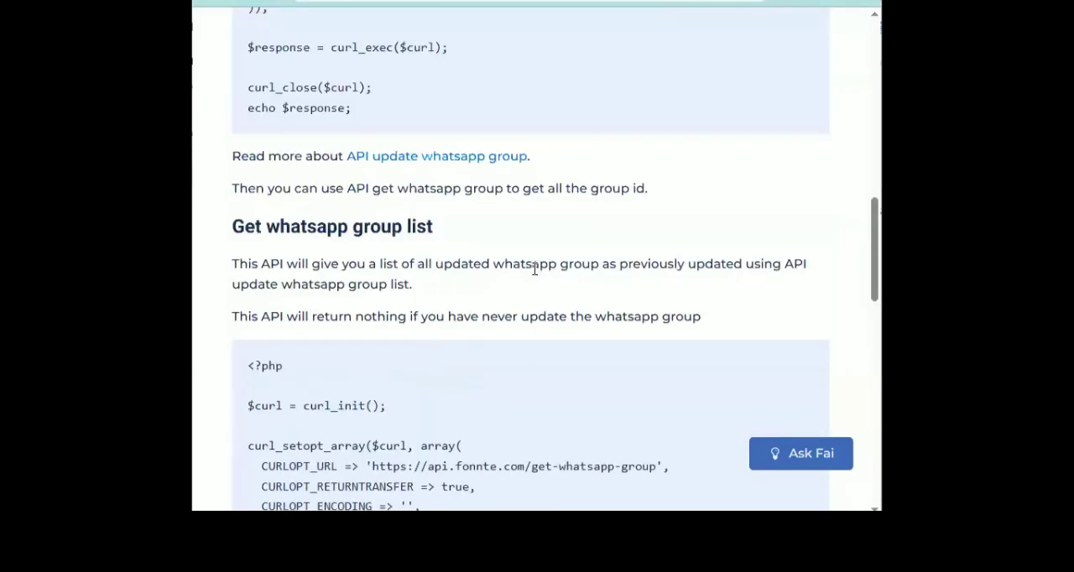
pyautogui.scroll(10, 534, 270)
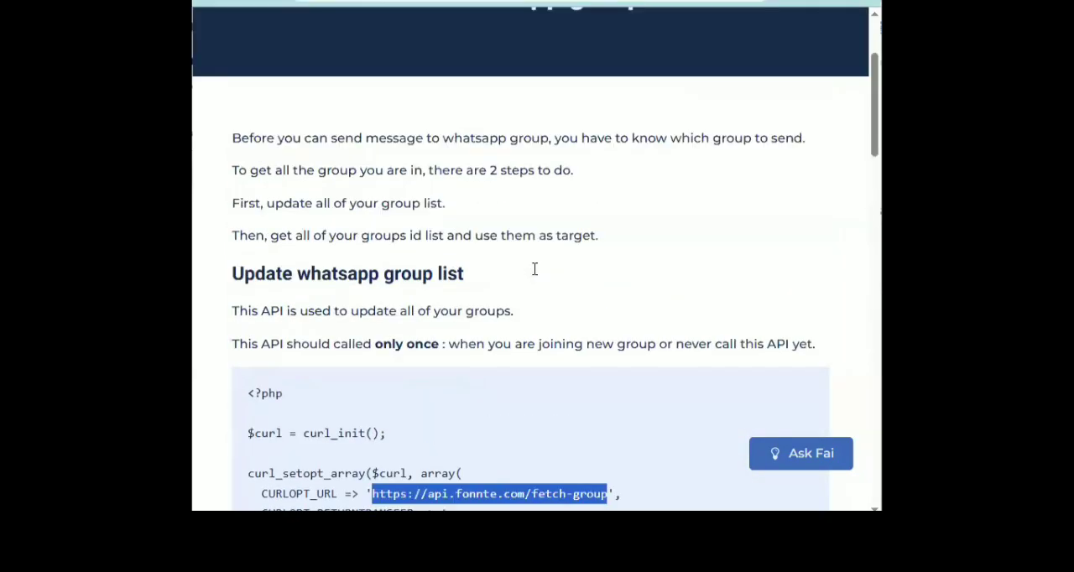
# Return to the Fonnte knowledge base and look through the full list of How To articles
pyautogui.click(206, 1)
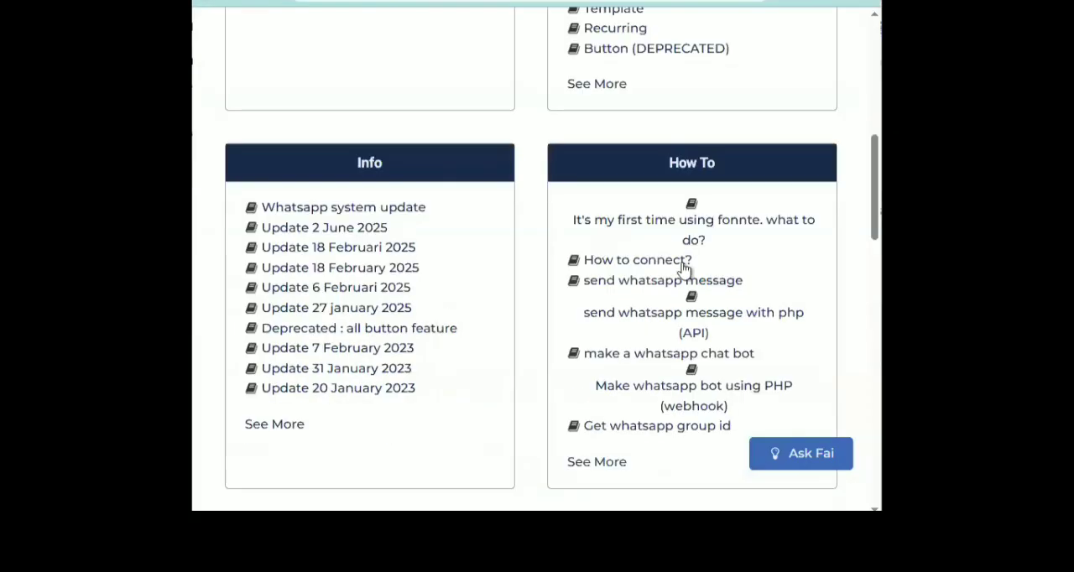
pyautogui.click(208, 2)
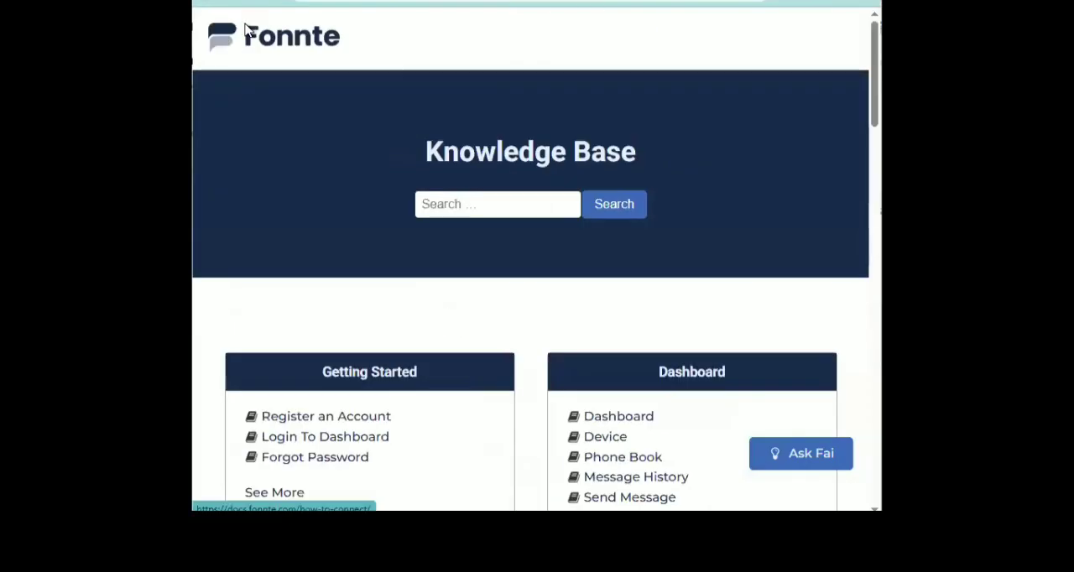
pyautogui.scroll(-8, 656, 338)
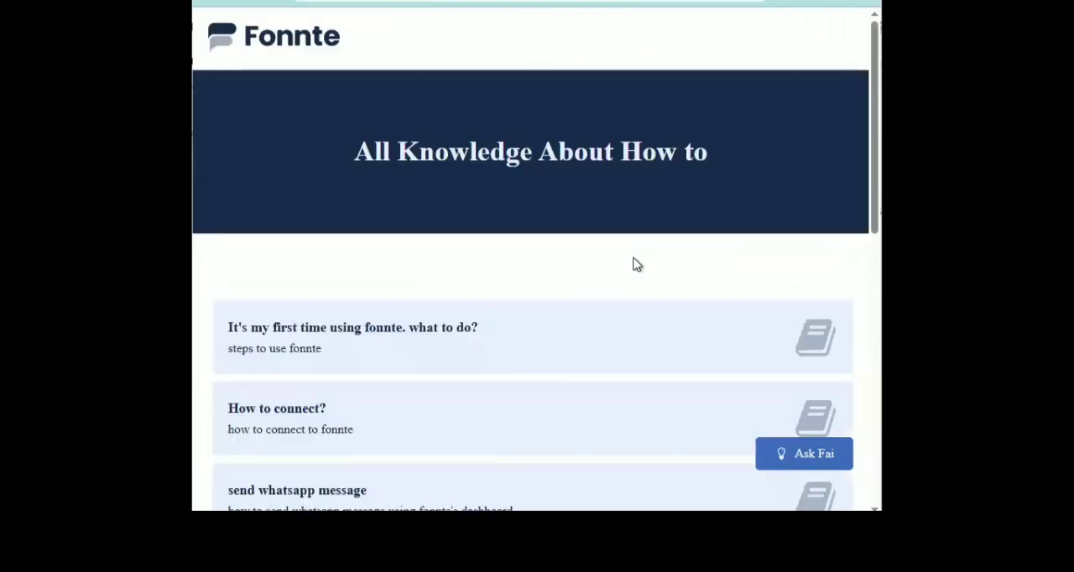
pyautogui.scroll(-2, 636, 264)
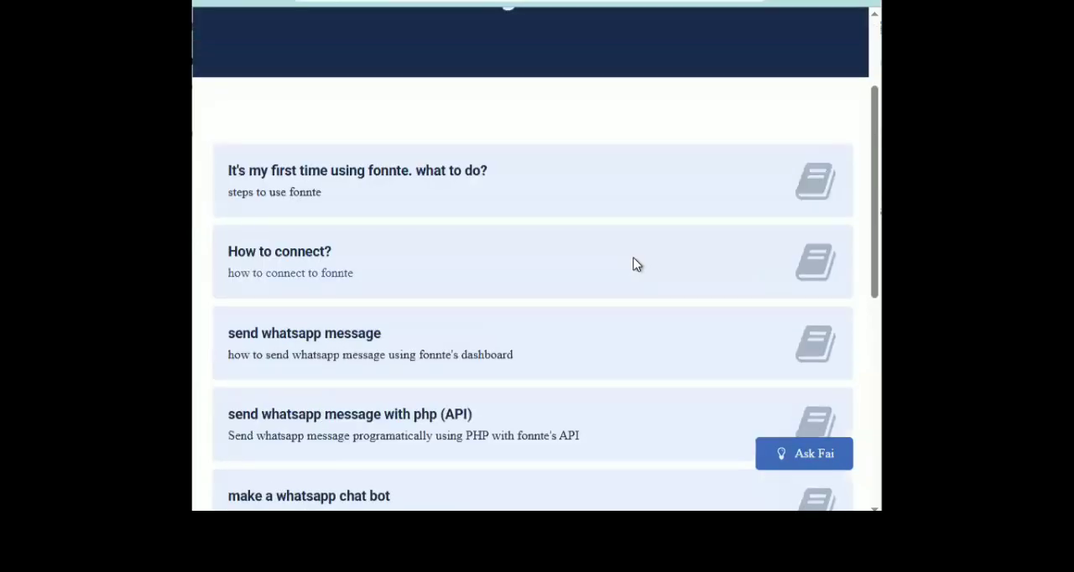
pyautogui.scroll(-2, 636, 264)
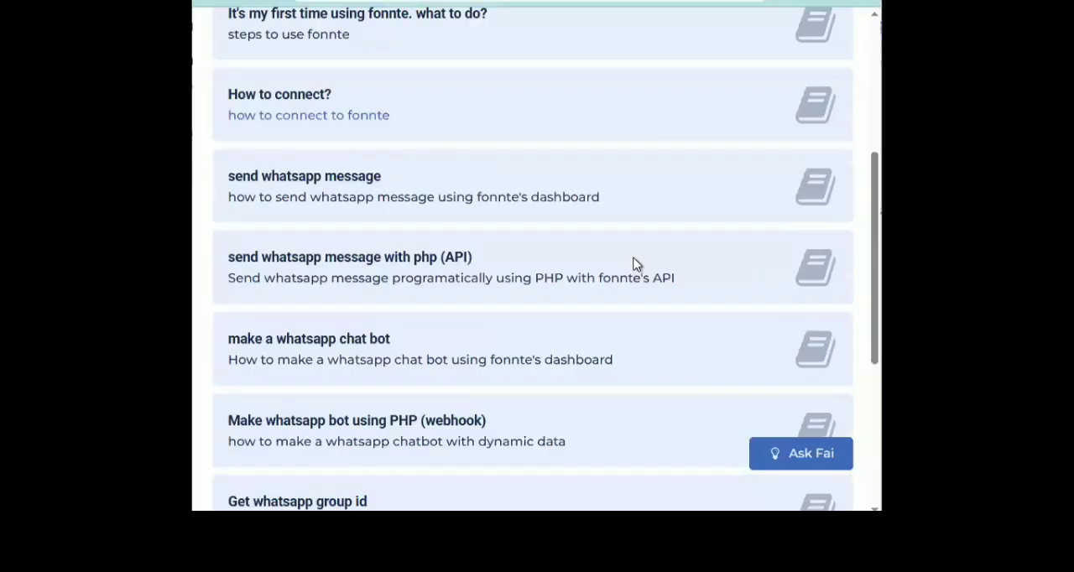
pyautogui.scroll(-2, 636, 265)
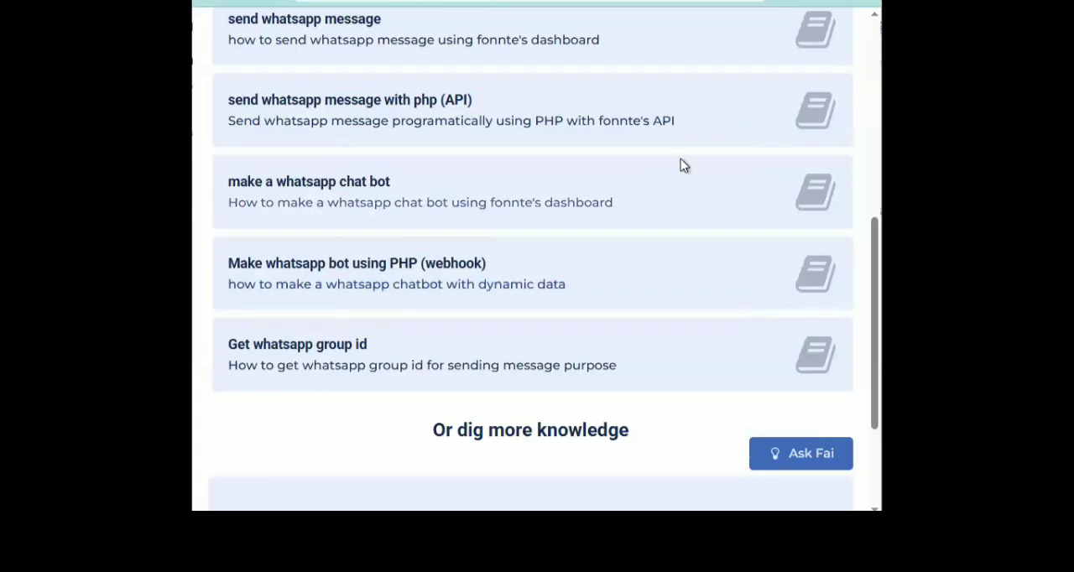
pyautogui.scroll(6, 684, 181)
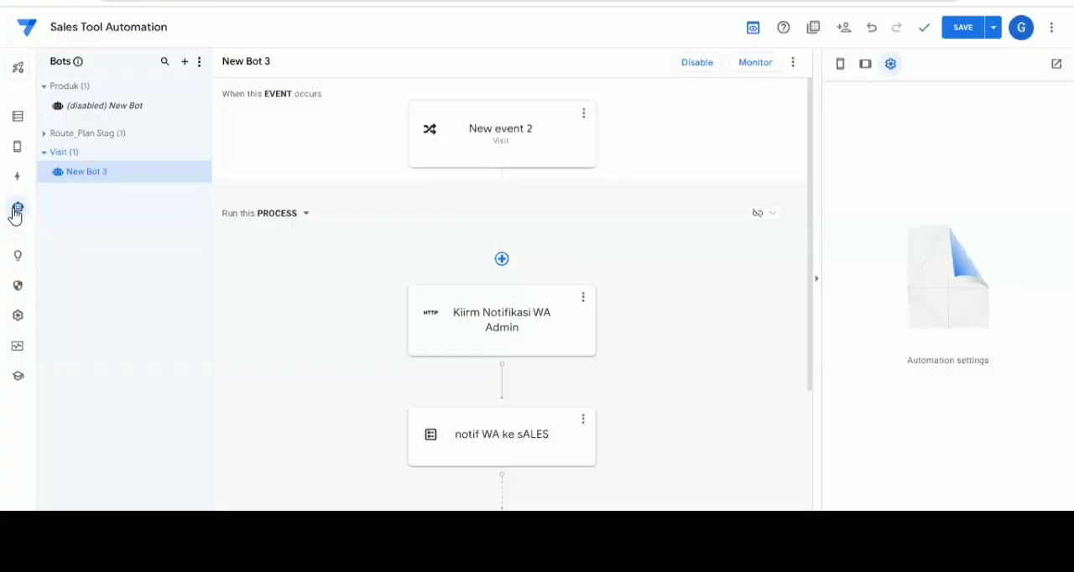
# Switch back to the AppSheet automation editor and open the settings of New Bot 3's Visit event
pyautogui.click(16, 212)
pyautogui.click(502, 137)
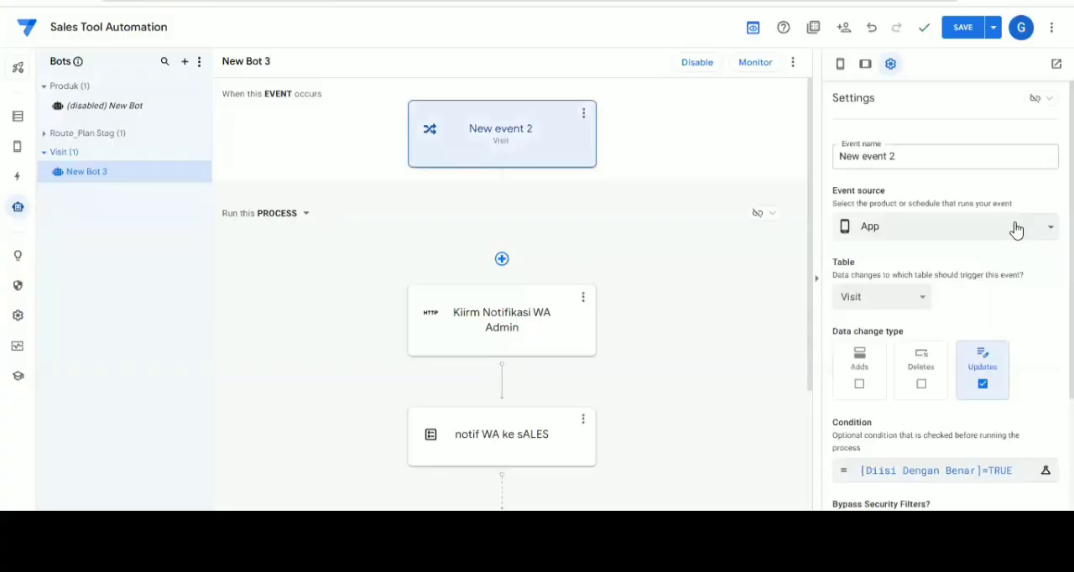
# Check the event source options of New event 2, and switch to the Kirim WA Apps Script project to review its doPost code
pyautogui.click(1016, 229)
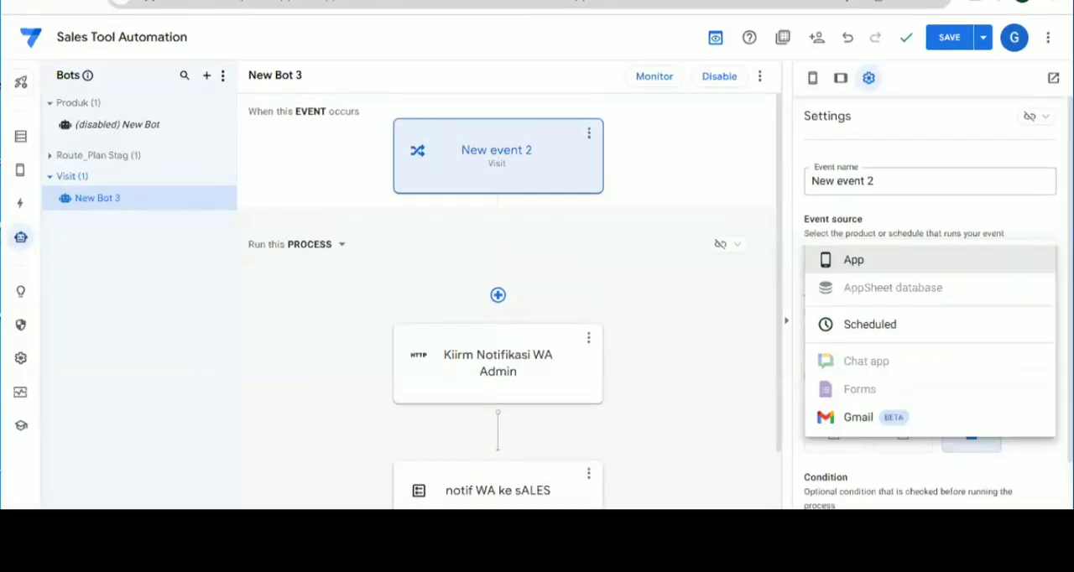
pyautogui.click(822, 0)
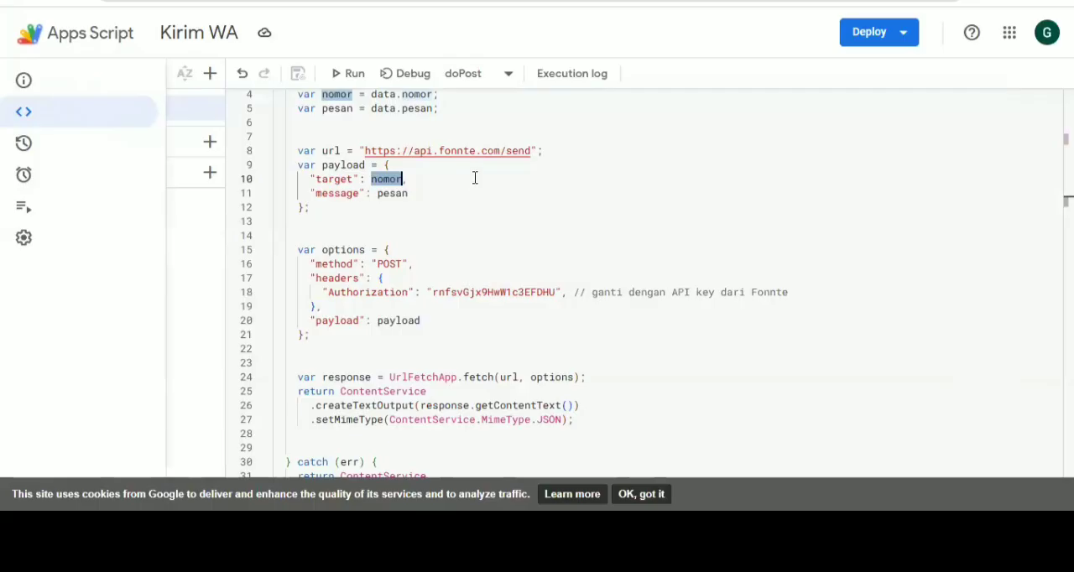
pyautogui.scroll(1, 459, 286)
pyautogui.scroll(1, 466, 283)
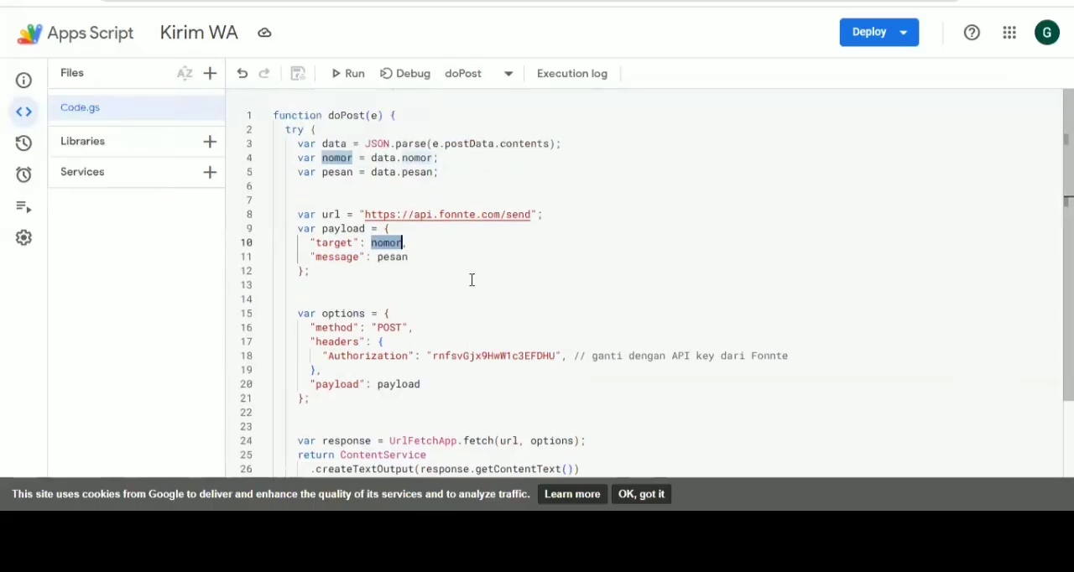
pyautogui.scroll(-2, 479, 184)
pyautogui.scroll(2, 480, 184)
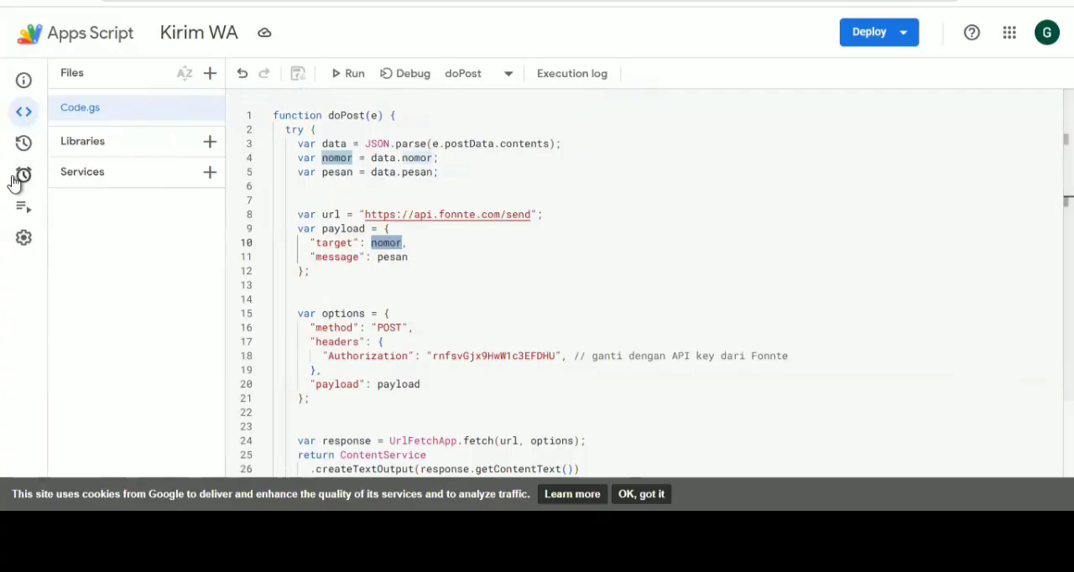
# Start a new trigger for the Kirim WA project's doPost function with a Time-driven event source
pyautogui.moveTo(15, 181)
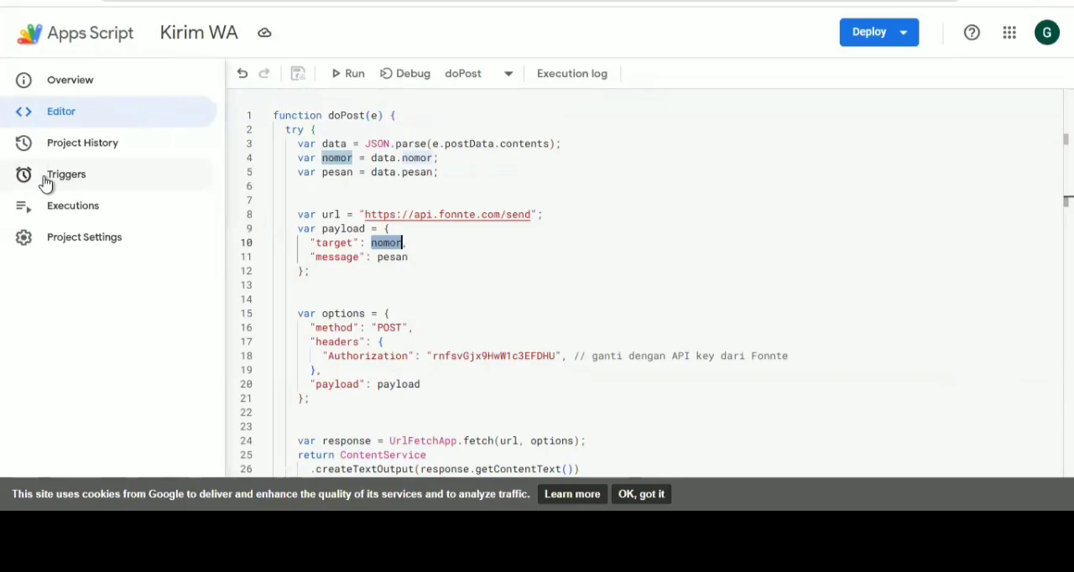
pyautogui.click(16, 184)
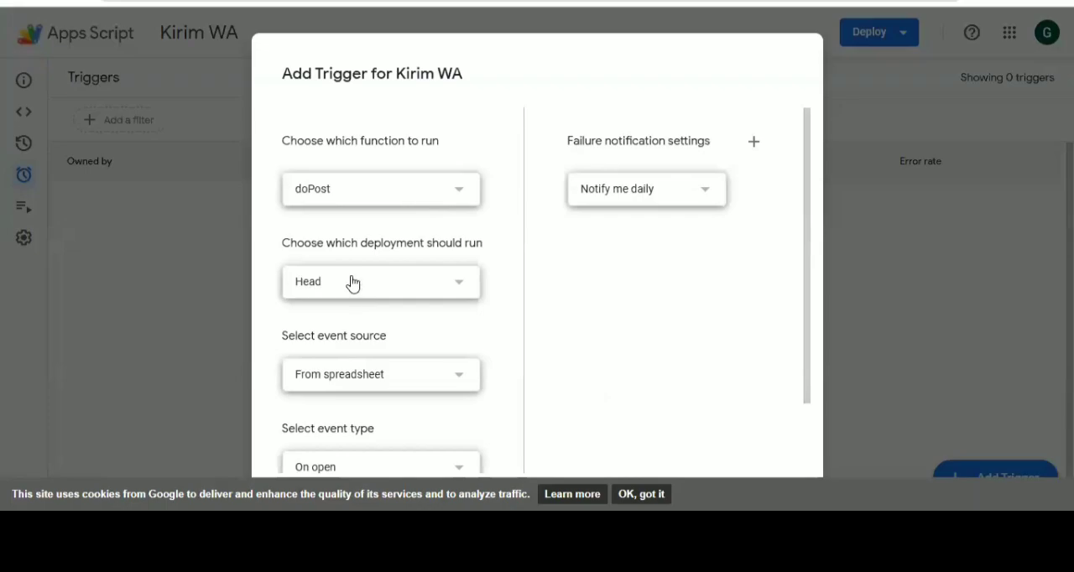
pyautogui.scroll(-1, 584, 297)
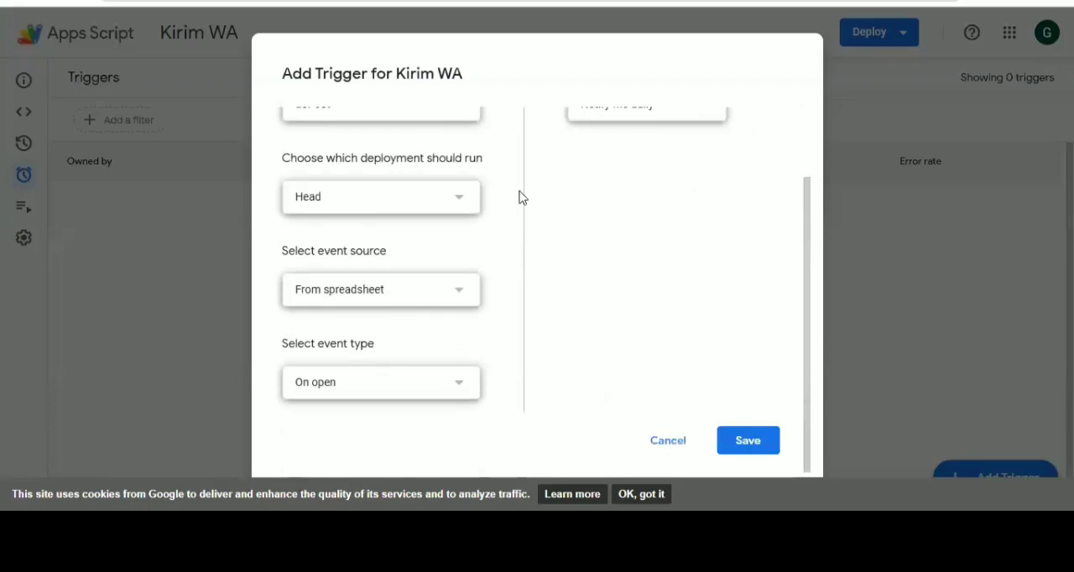
pyautogui.click(391, 299)
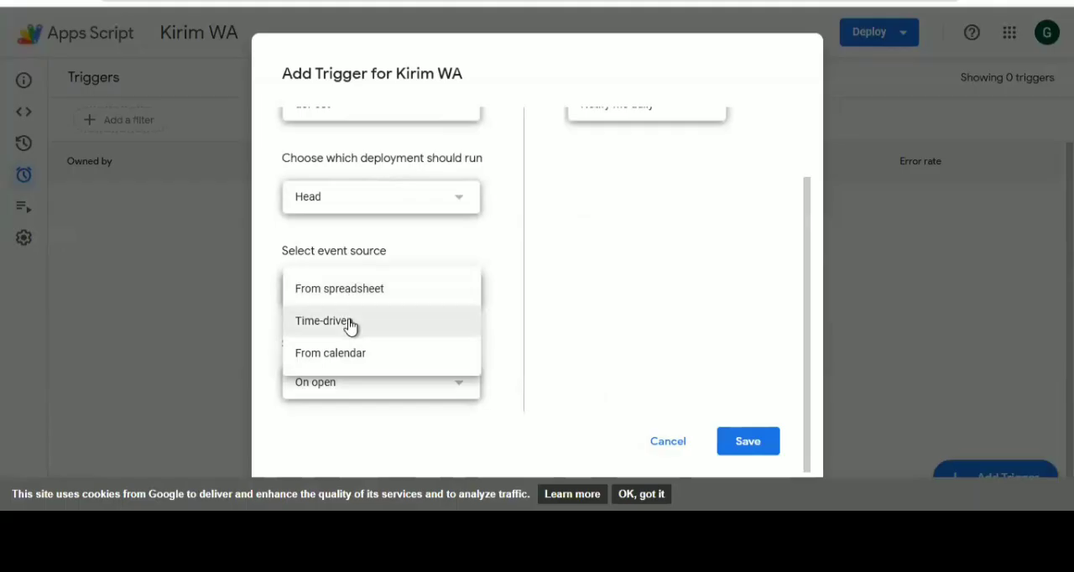
pyautogui.click(350, 324)
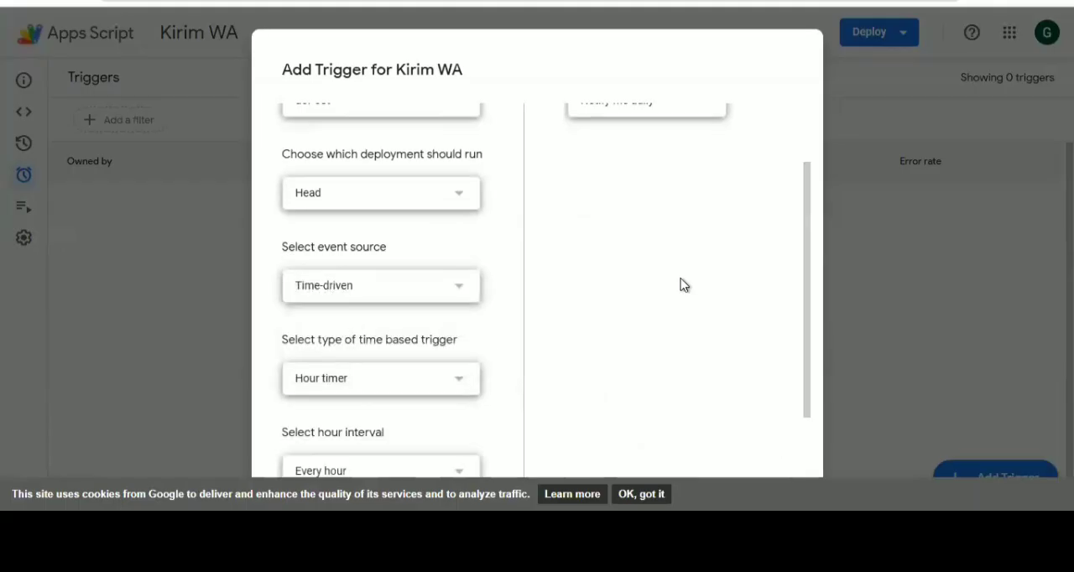
# Examine the available time-based trigger types and the hour interval choices for the Hour timer
pyautogui.scroll(-2, 681, 285)
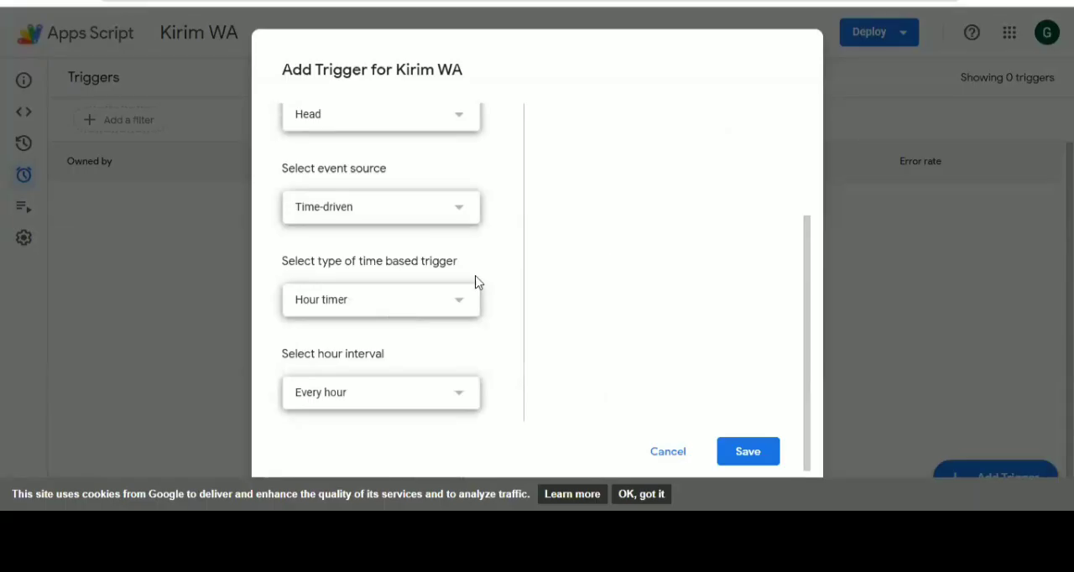
pyautogui.click(405, 303)
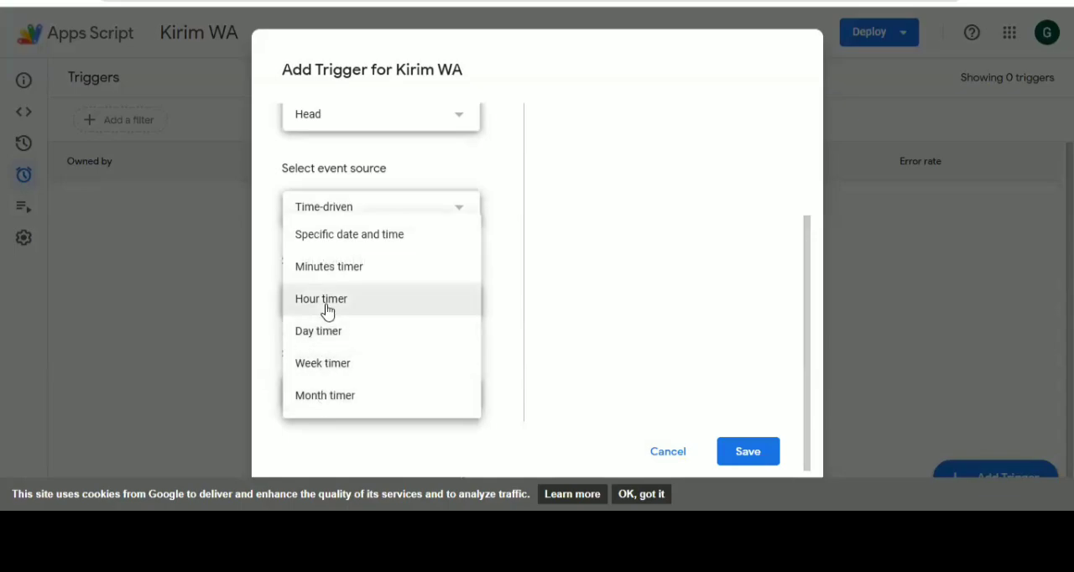
pyautogui.click(647, 306)
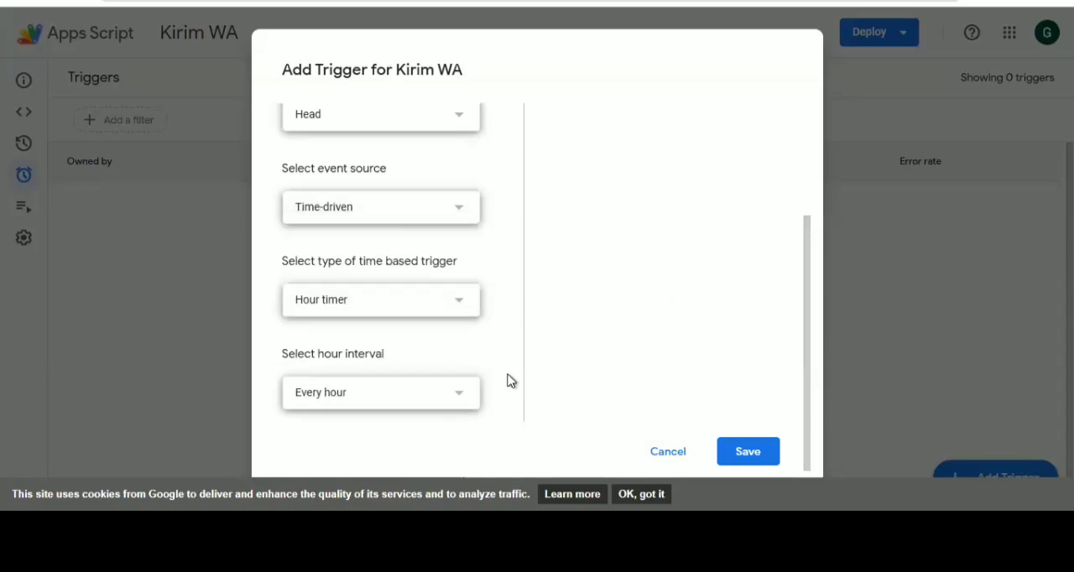
pyautogui.click(433, 400)
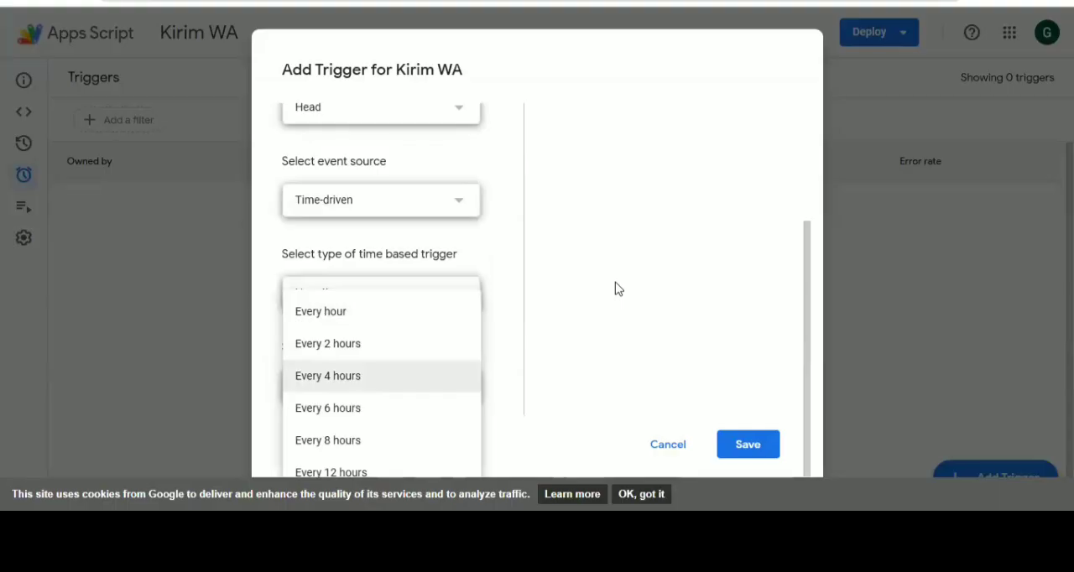
# Try the From calendar event source, check its calendar details and owner email field, and discard the new trigger
pyautogui.click(336, 208)
pyautogui.click(337, 239)
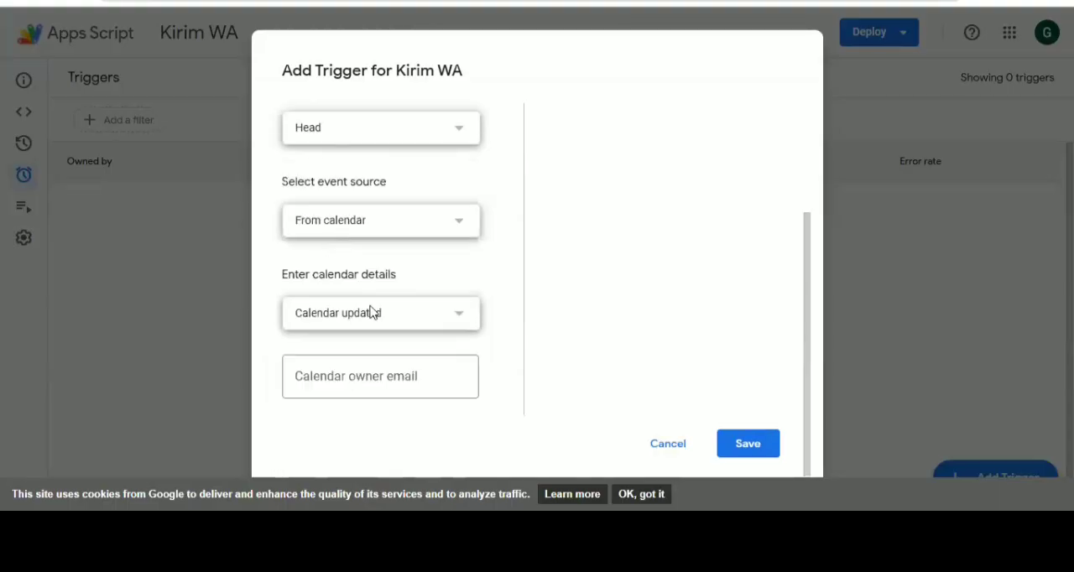
pyautogui.click(375, 315)
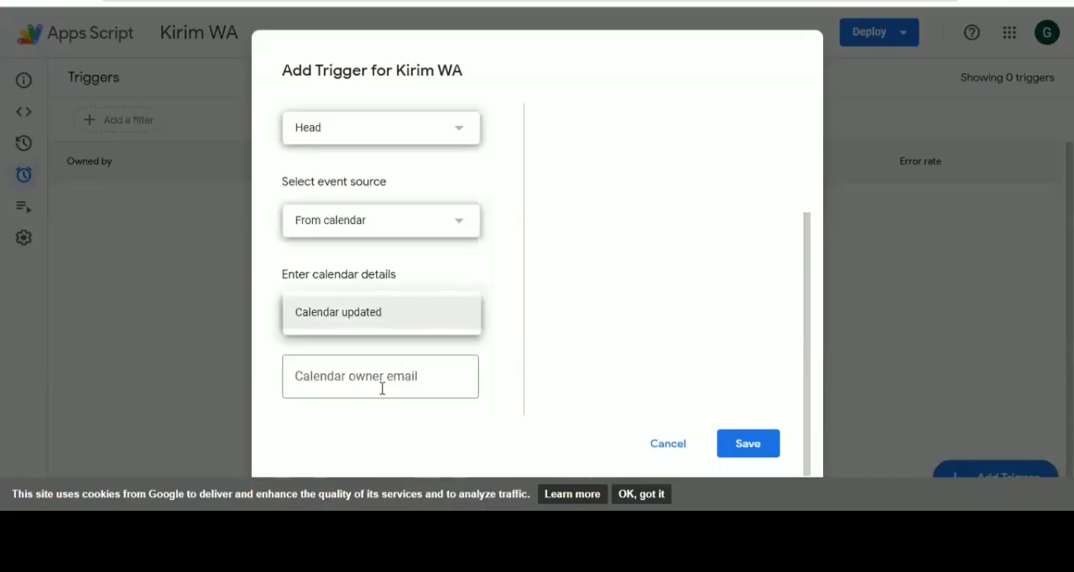
pyautogui.click(384, 381)
pyautogui.click(402, 326)
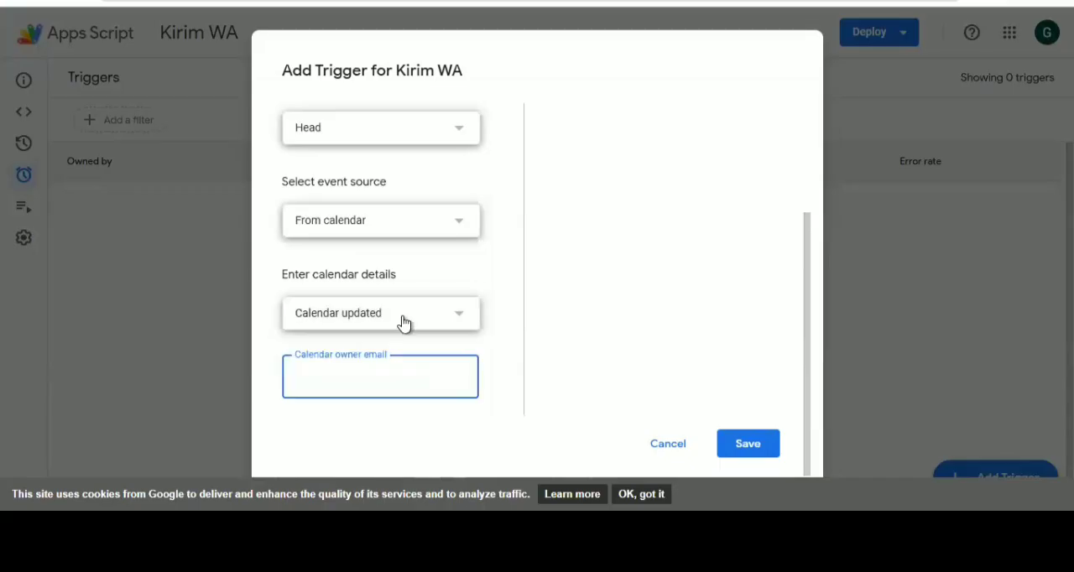
pyautogui.click(404, 324)
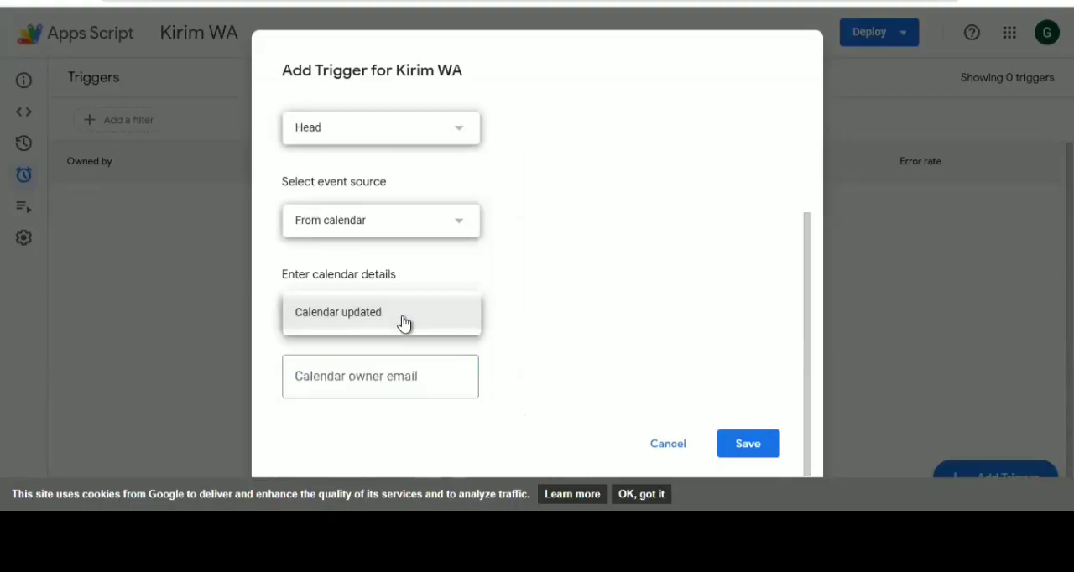
pyautogui.click(424, 321)
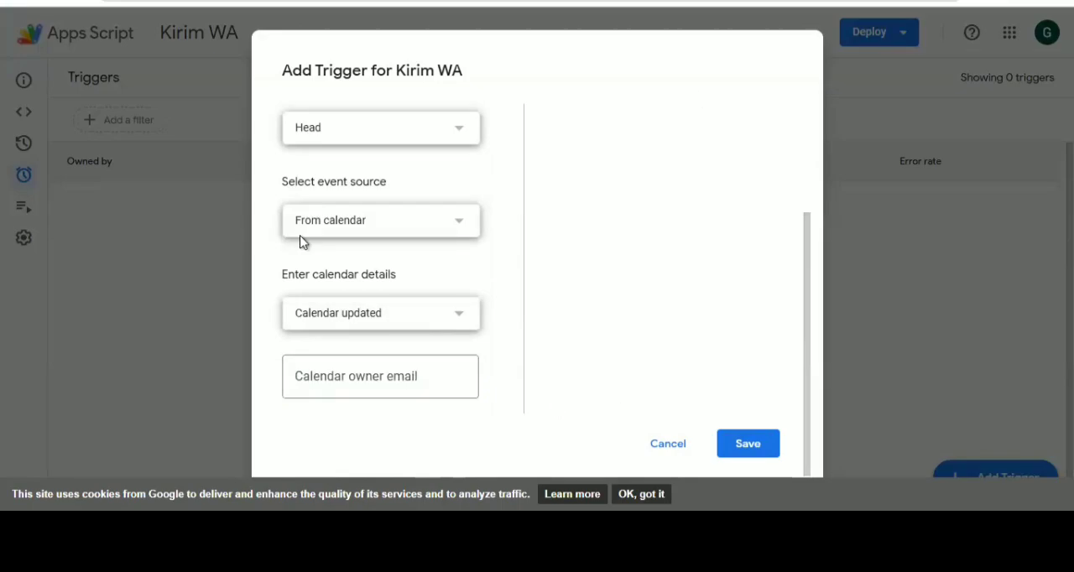
pyautogui.click(342, 384)
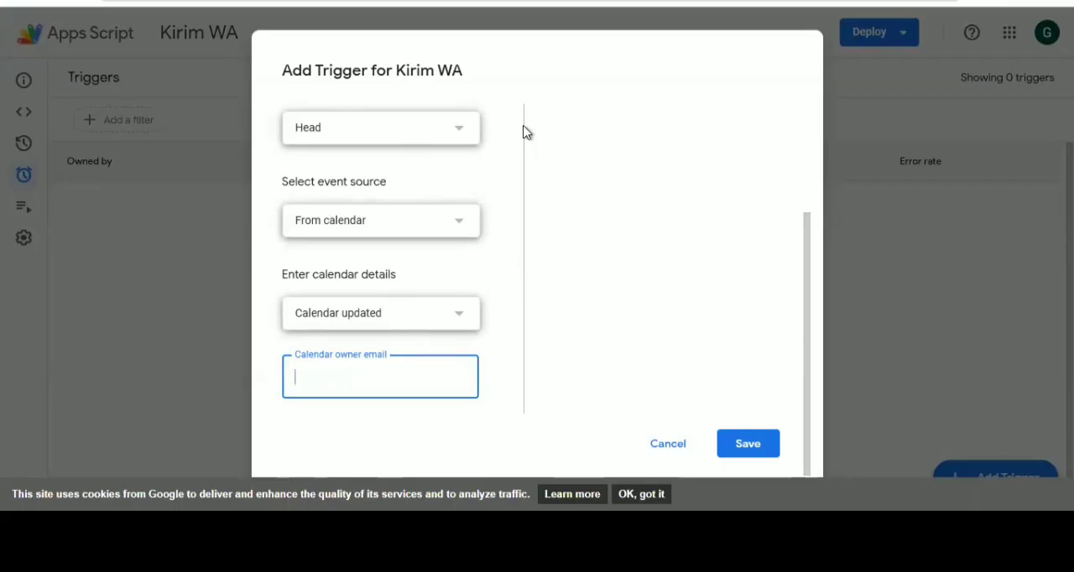
pyautogui.click(664, 449)
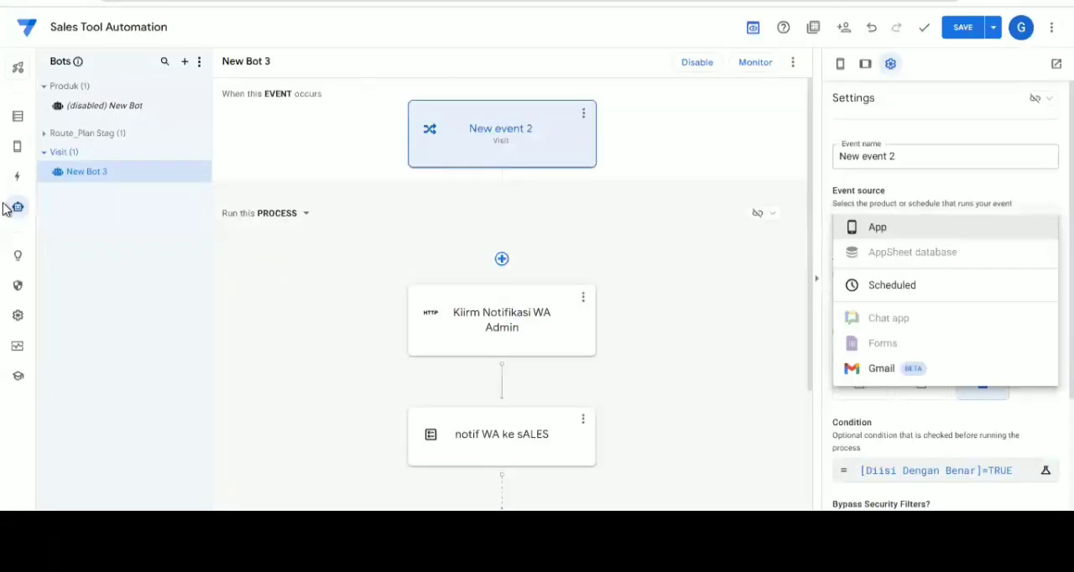
pyautogui.click(23, 115)
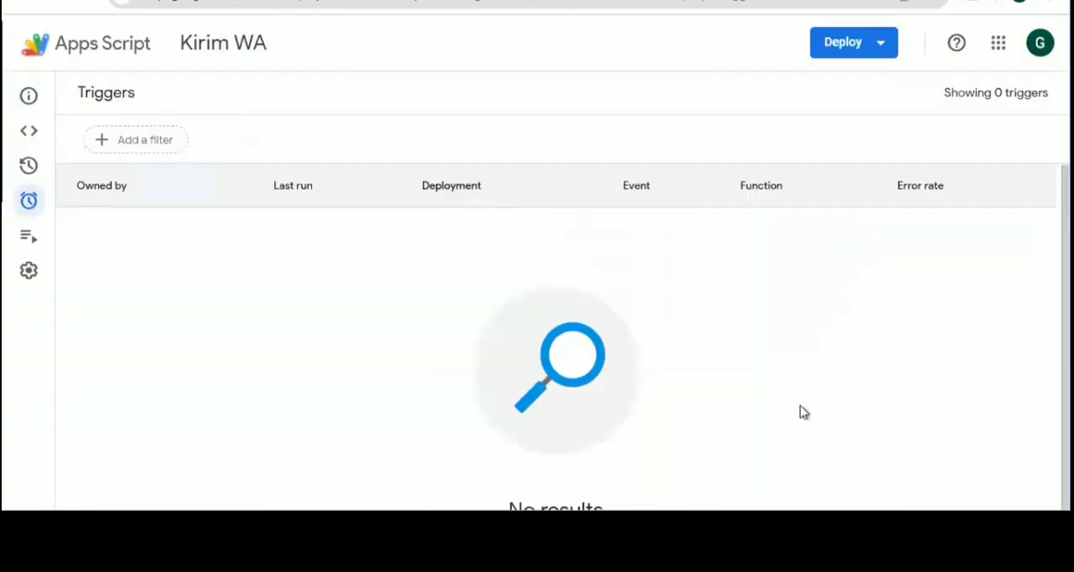
# Return to the Kirim WA code and examine the doPost function from its declaration through the Fonnte request to the error handling
pyautogui.click(34, 133)
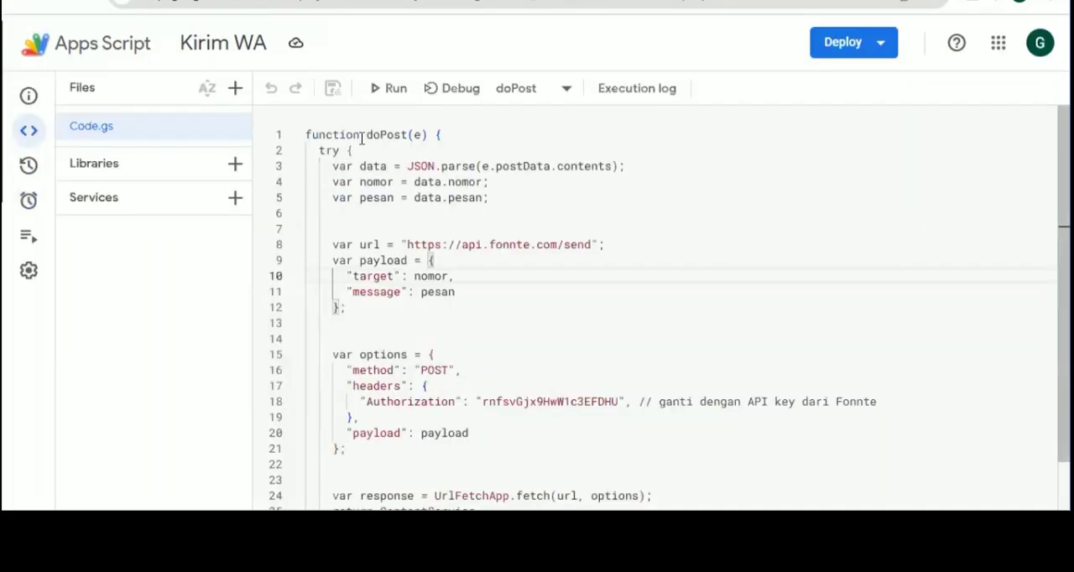
pyautogui.click(403, 134)
pyautogui.moveTo(307, 136); pyautogui.dragTo(442, 134)
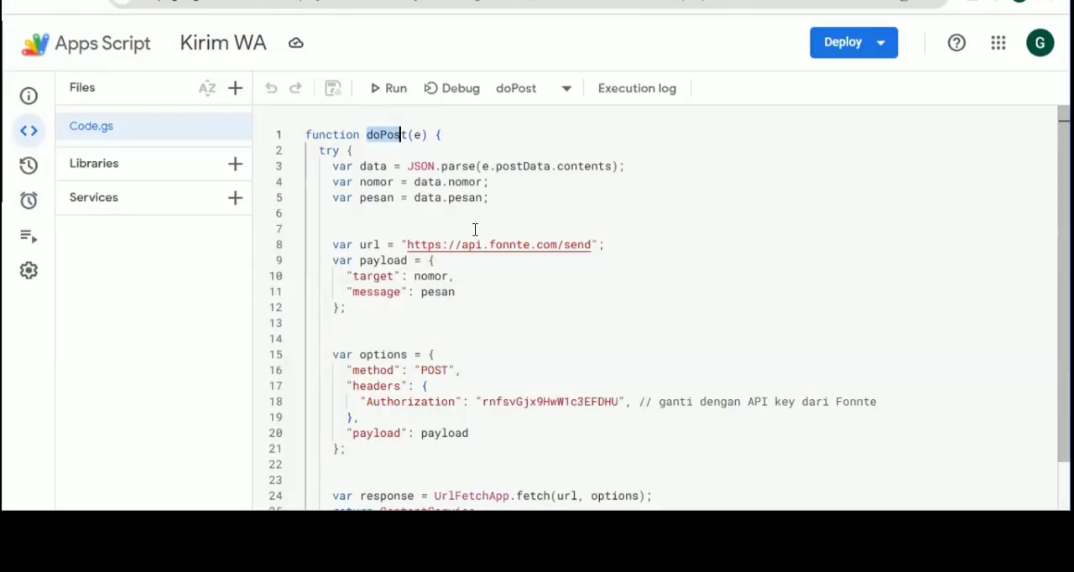
pyautogui.scroll(-3, 386, 445)
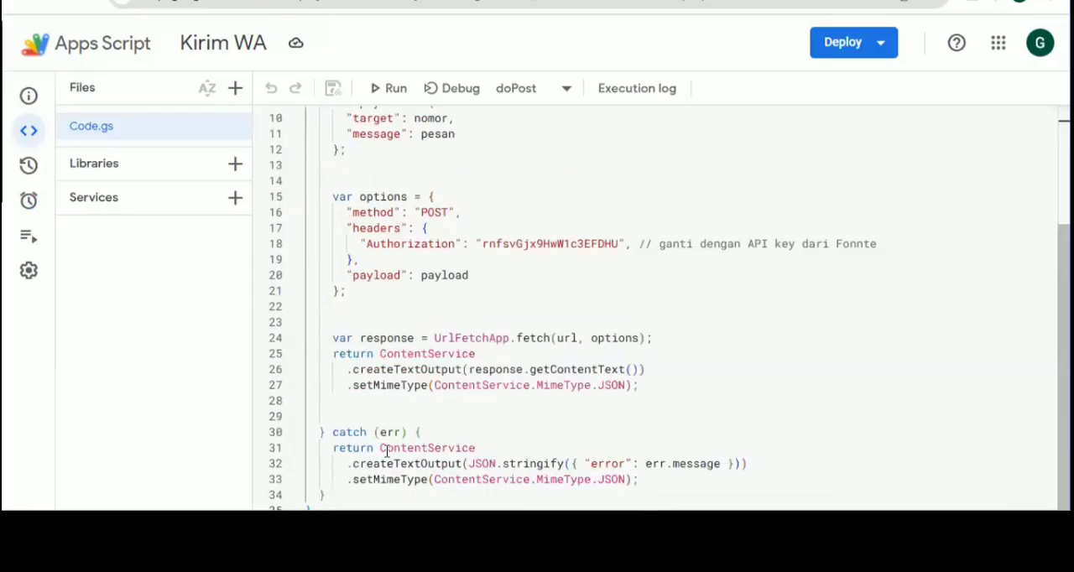
pyautogui.scroll(3, 330, 182)
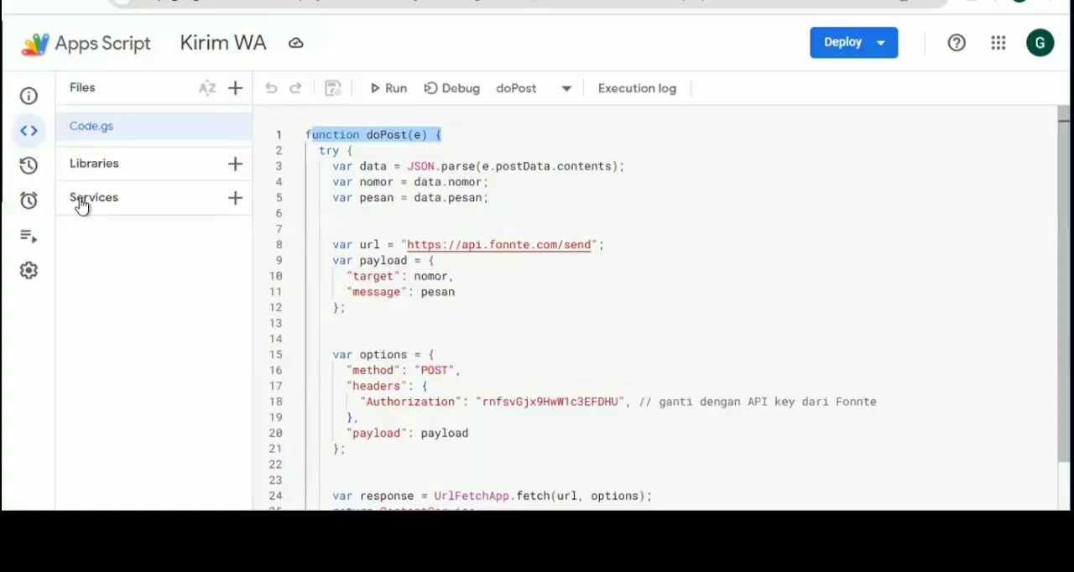
pyautogui.moveTo(81, 205)
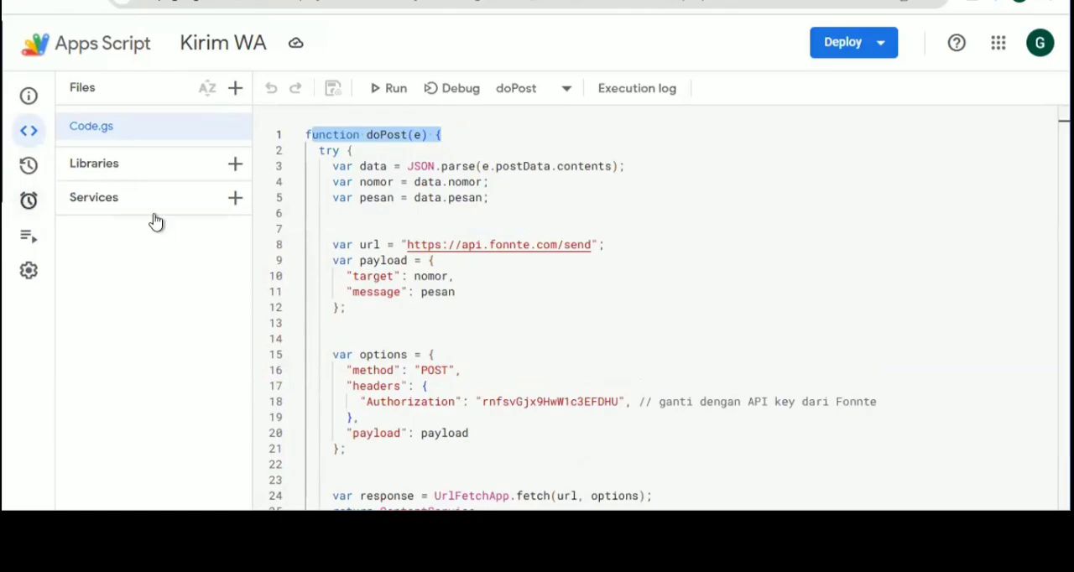
pyautogui.moveTo(125, 215)
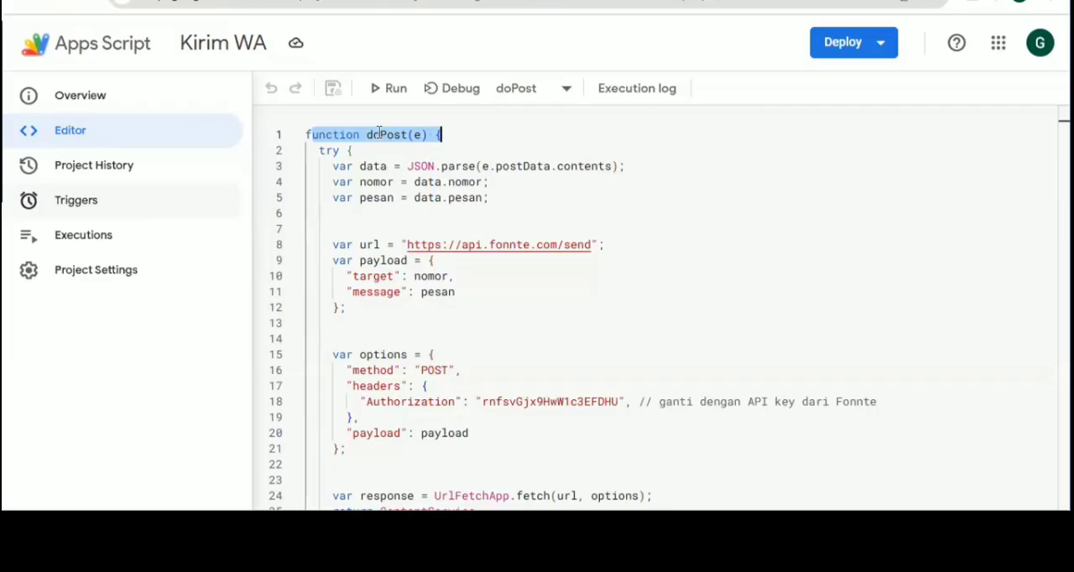
pyautogui.hotkey('ctrl', 'l')
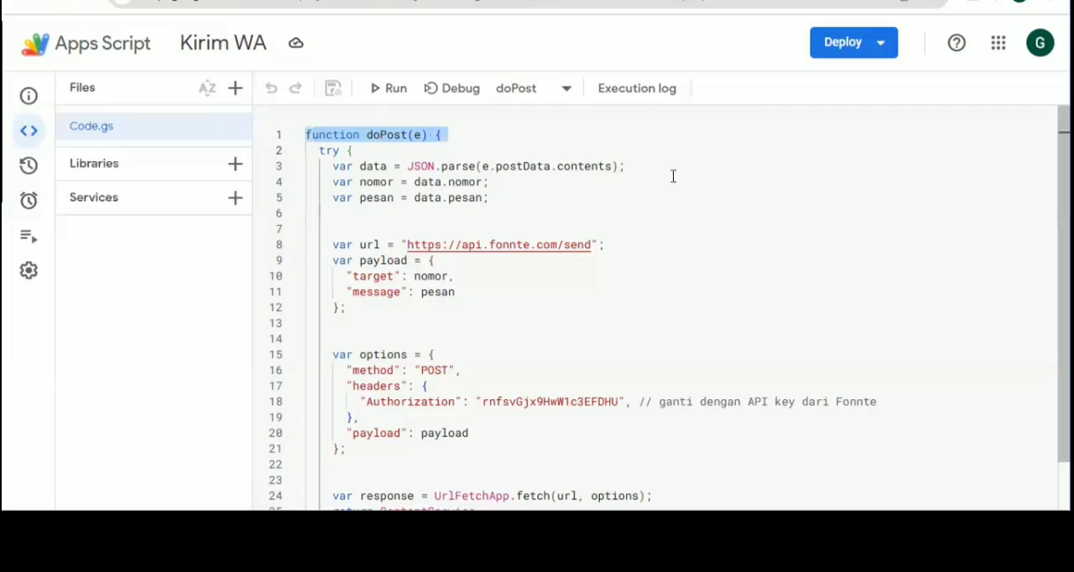
pyautogui.scroll(-1, 673, 187)
pyautogui.scroll(1, 453, 149)
pyautogui.scroll(-3, 379, 372)
# Show the Kirim WA project's list of triggers
pyautogui.moveTo(31, 205)
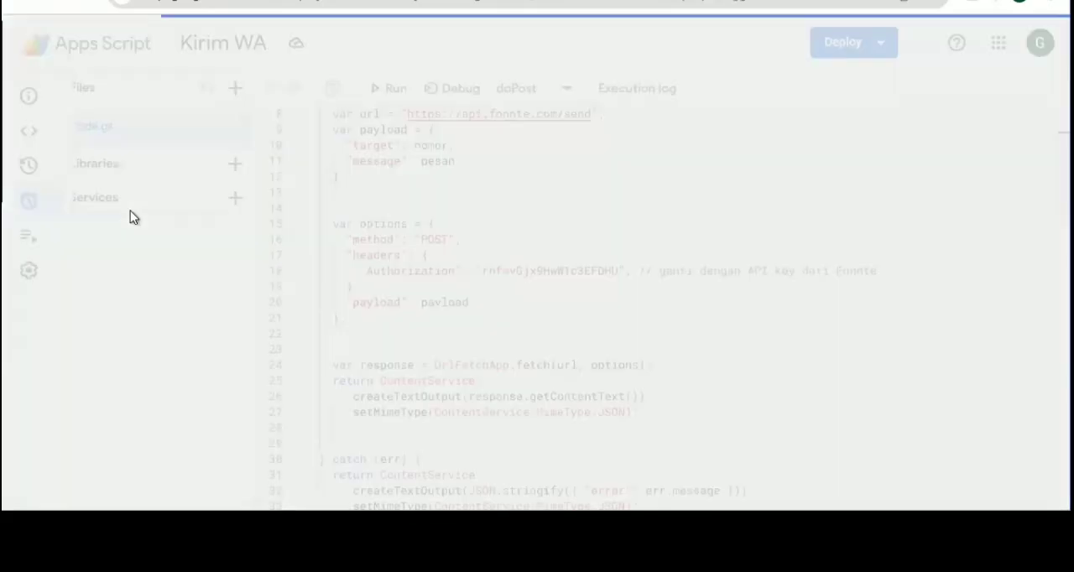
pyautogui.click(32, 205)
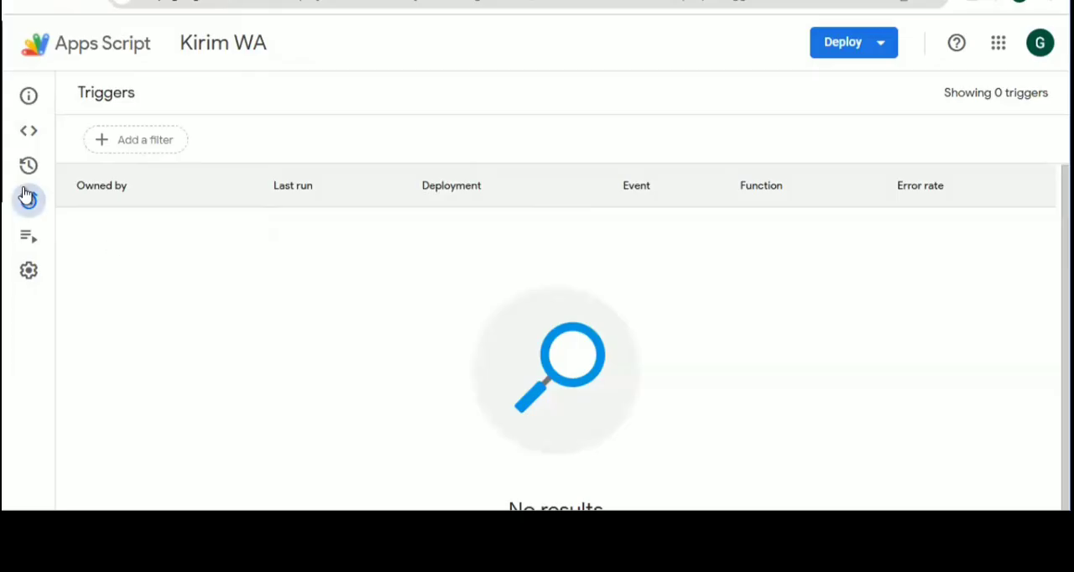
pyautogui.moveTo(48, 209)
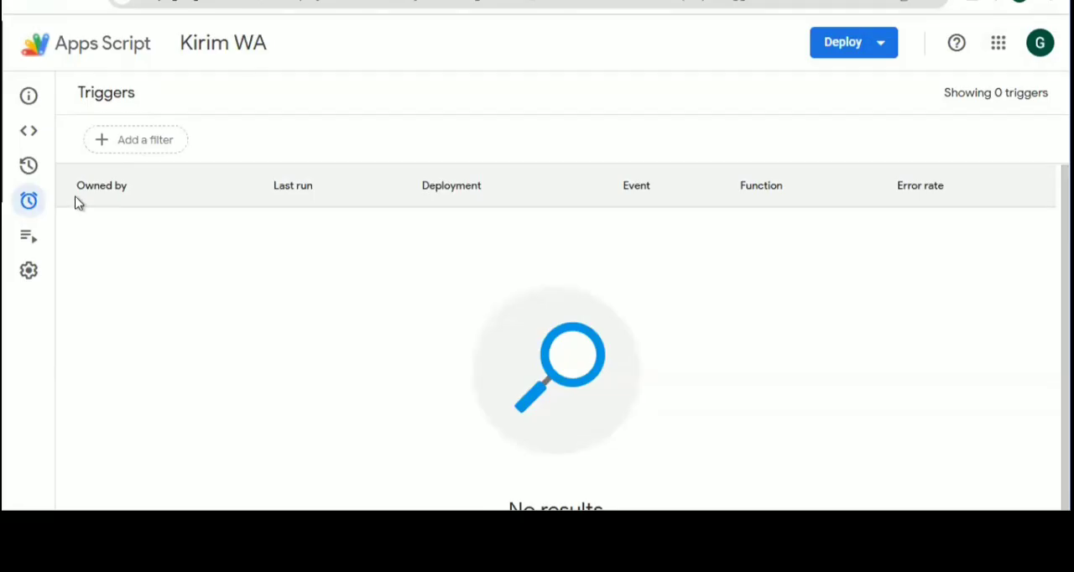
# Return to the script code to check the available deployment options, and go back to the project's triggers
pyautogui.click(28, 133)
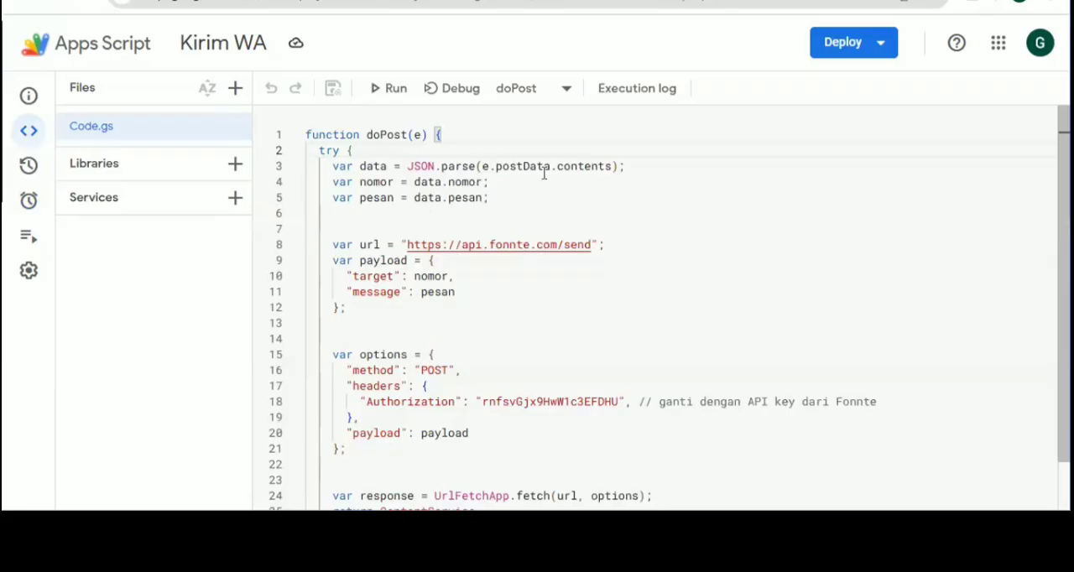
pyautogui.click(866, 42)
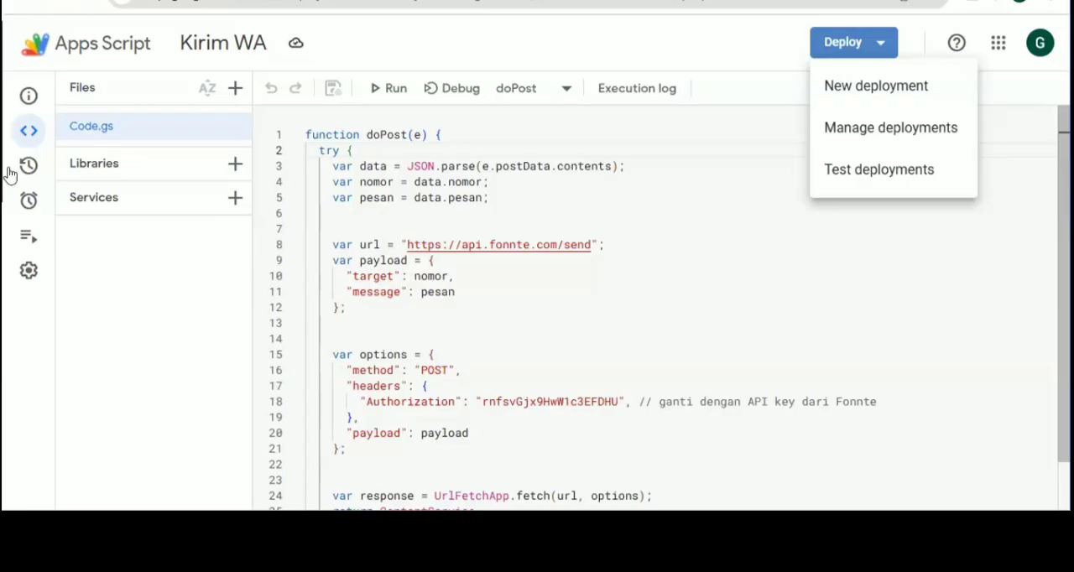
pyautogui.moveTo(31, 207)
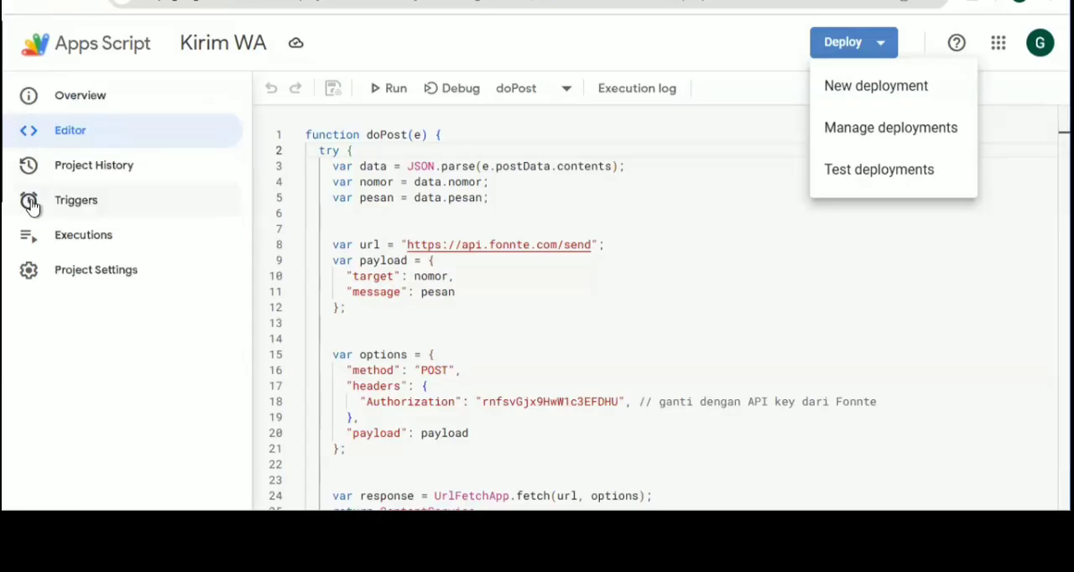
pyautogui.click(31, 207)
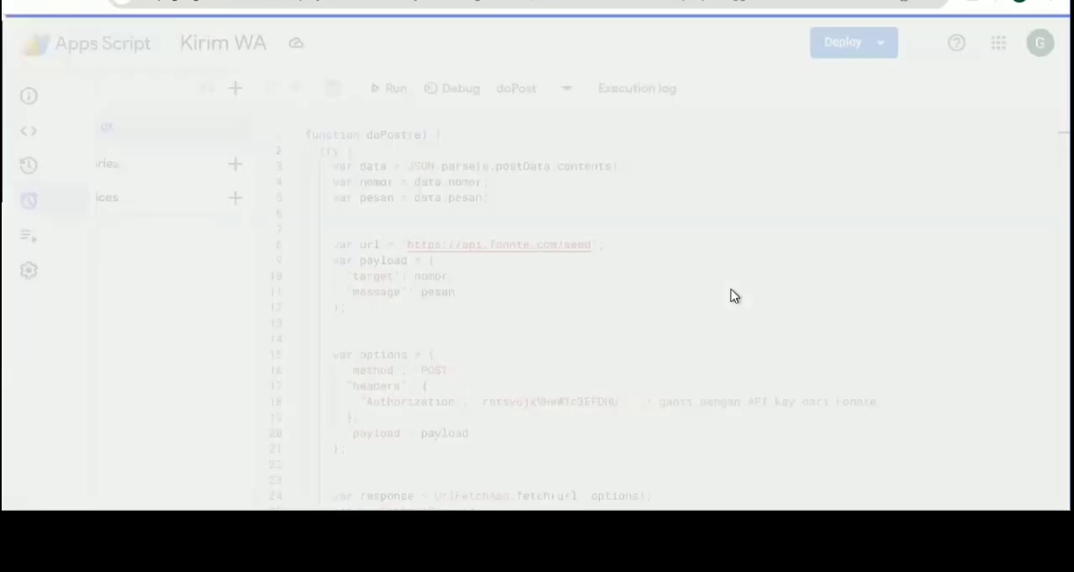